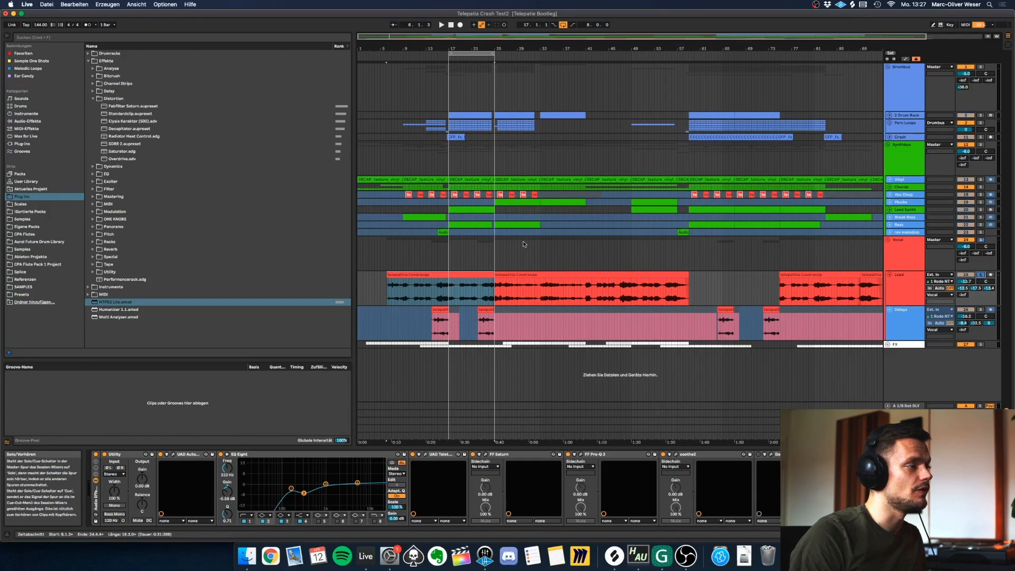
Bypass the Lead track's effect rack and play its first telepathia Coveracqa clip dry.
left_click(444, 275)
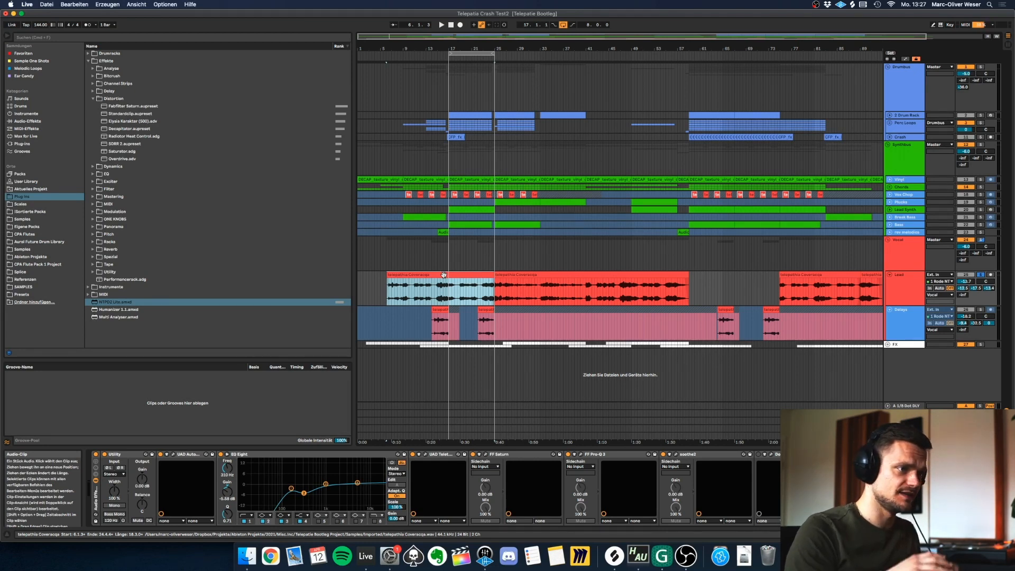
left_click(96, 454)
left_click(440, 276)
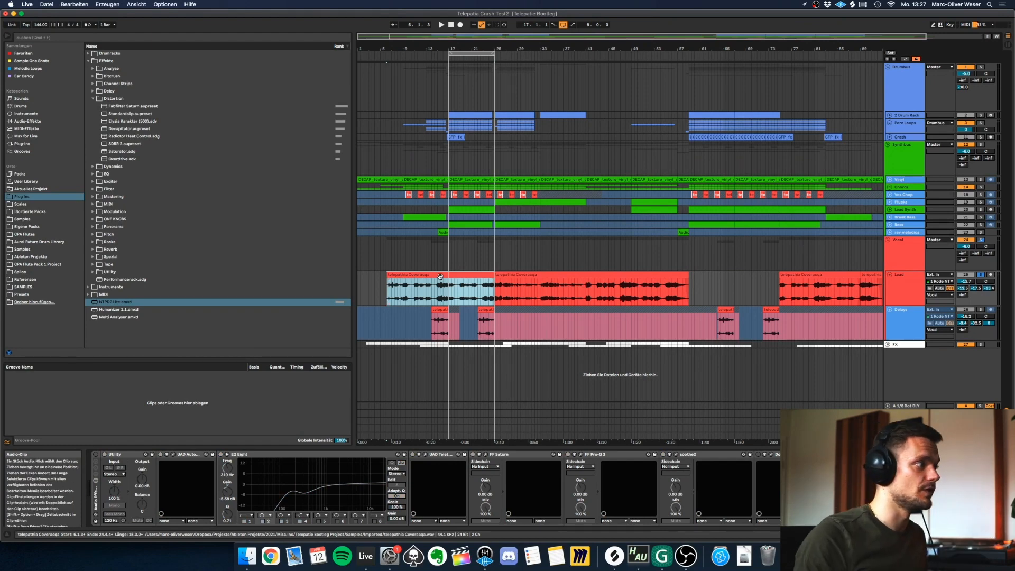
left_click_drag(383, 47, 381, 93)
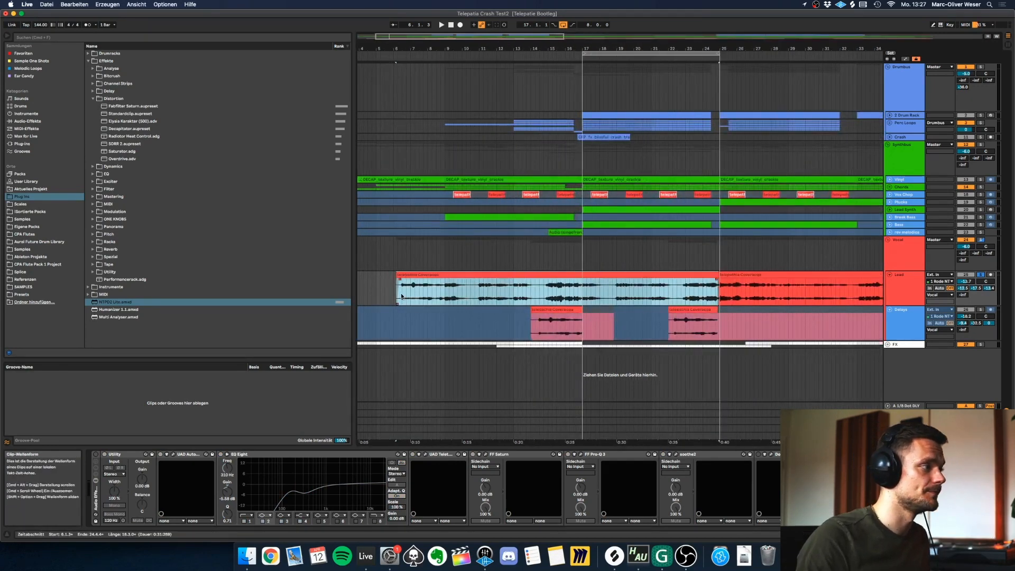
key("space")
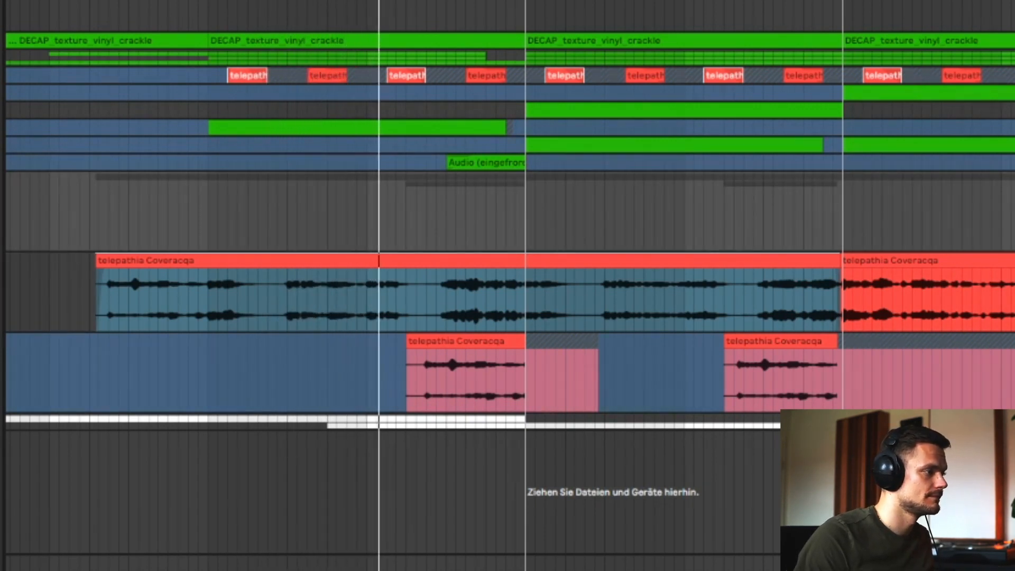
left_click(334, 310)
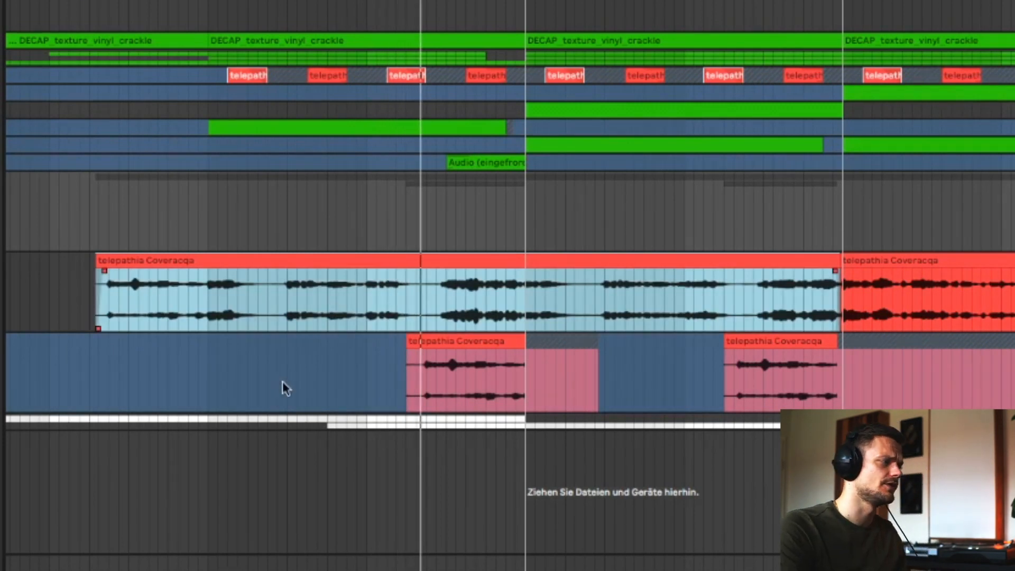
Re-enable the Lead track's effect rack and view the UAD Auto-Tune Realtime Advanced settings.
left_click(900, 289)
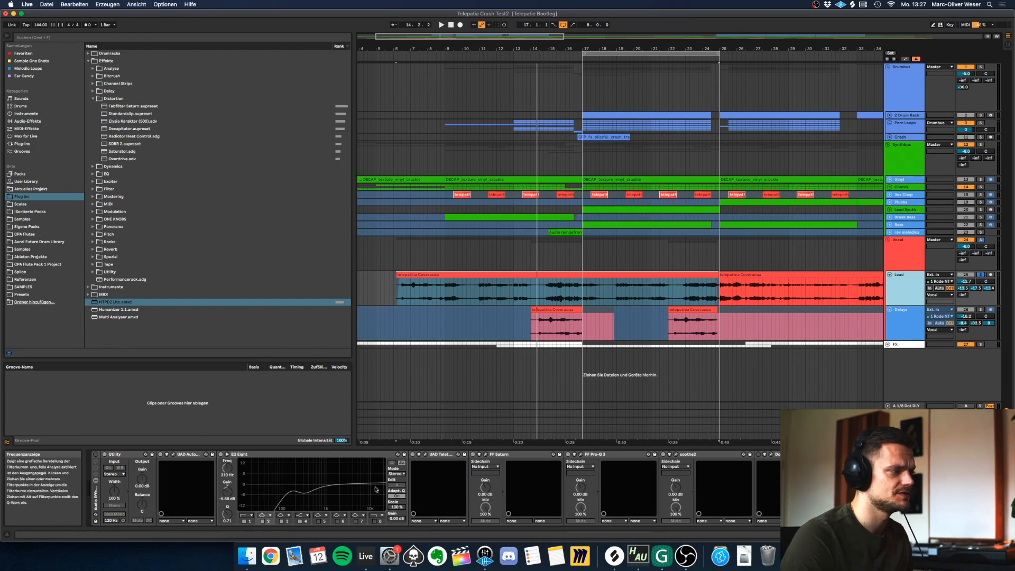
left_click(511, 293)
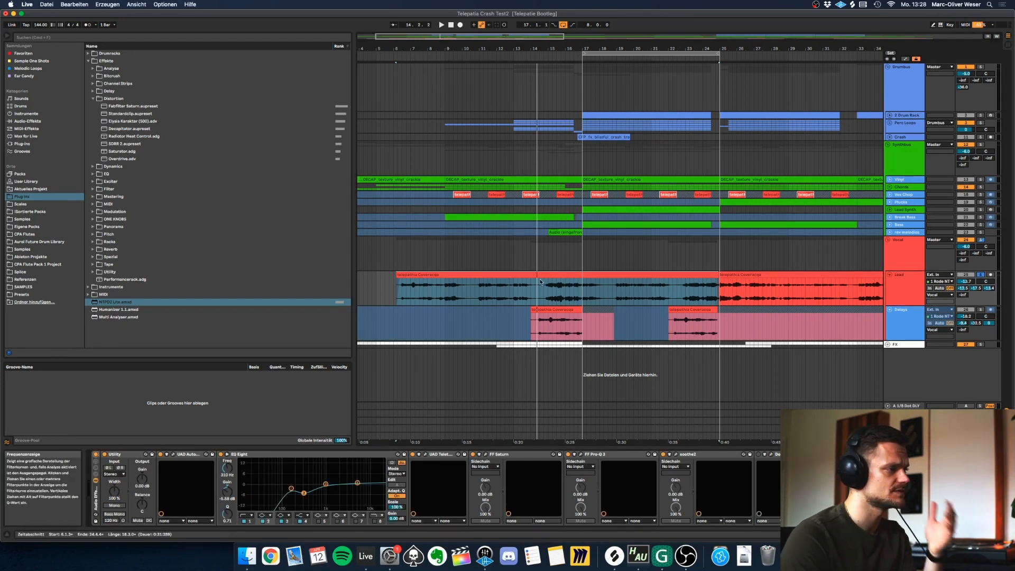
left_click(173, 455)
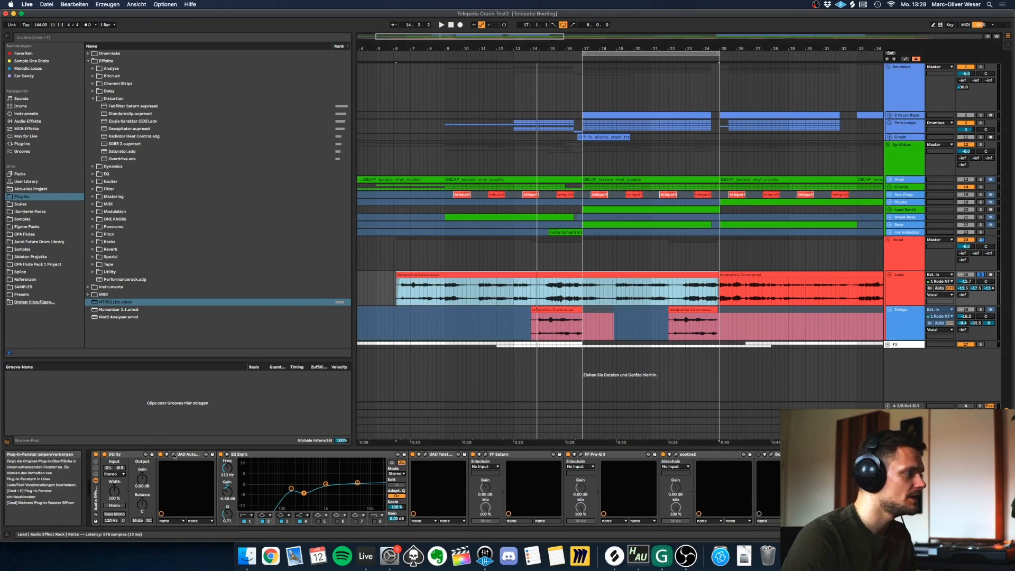
left_click_drag(164, 62, 281, 90)
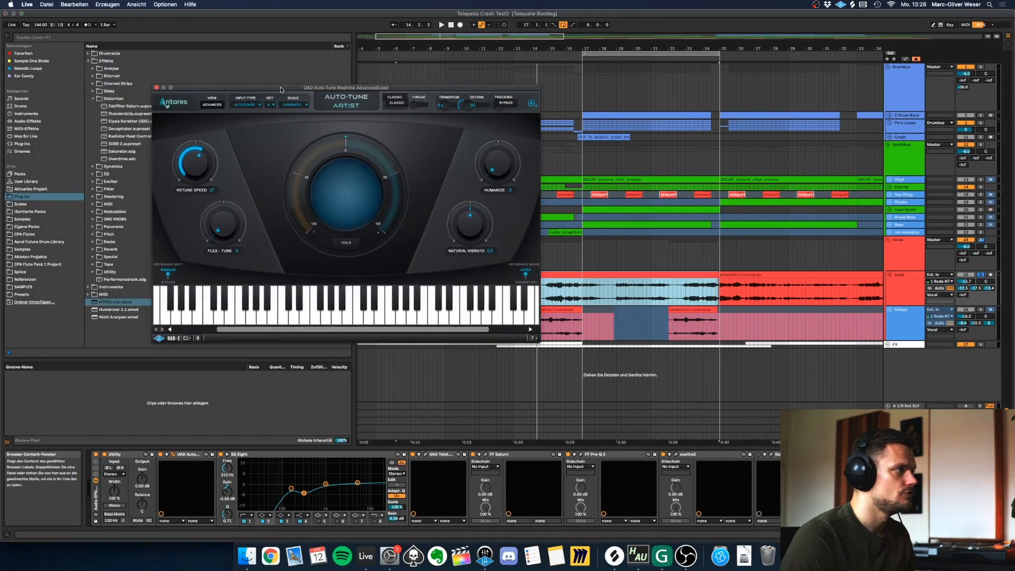
left_click(157, 89)
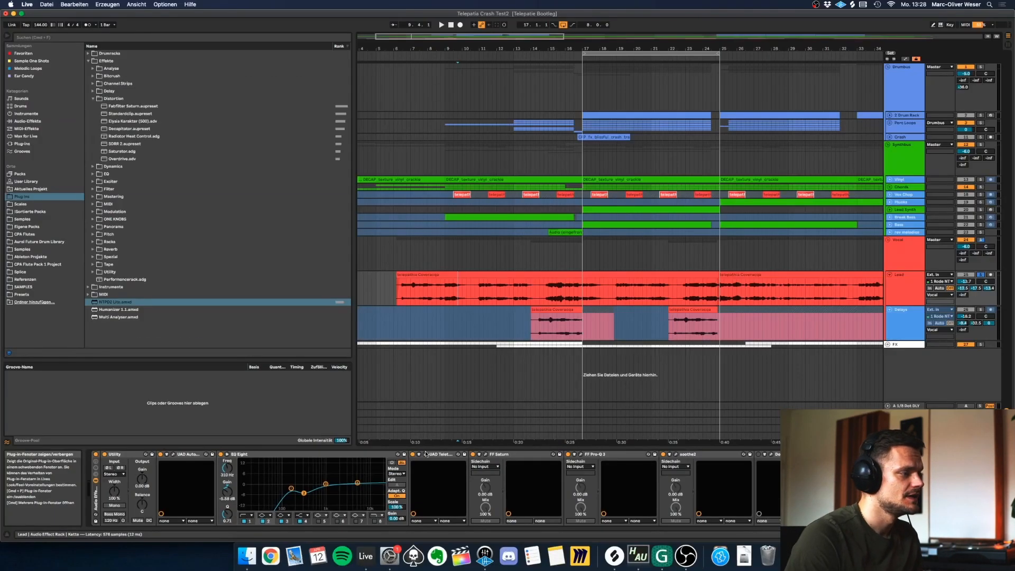
Examine the settings of the Teletronix LA-2A, FF Saturn, FF Pro-Q 3 and soothe2 plug-ins on the Lead track.
left_click(903, 191)
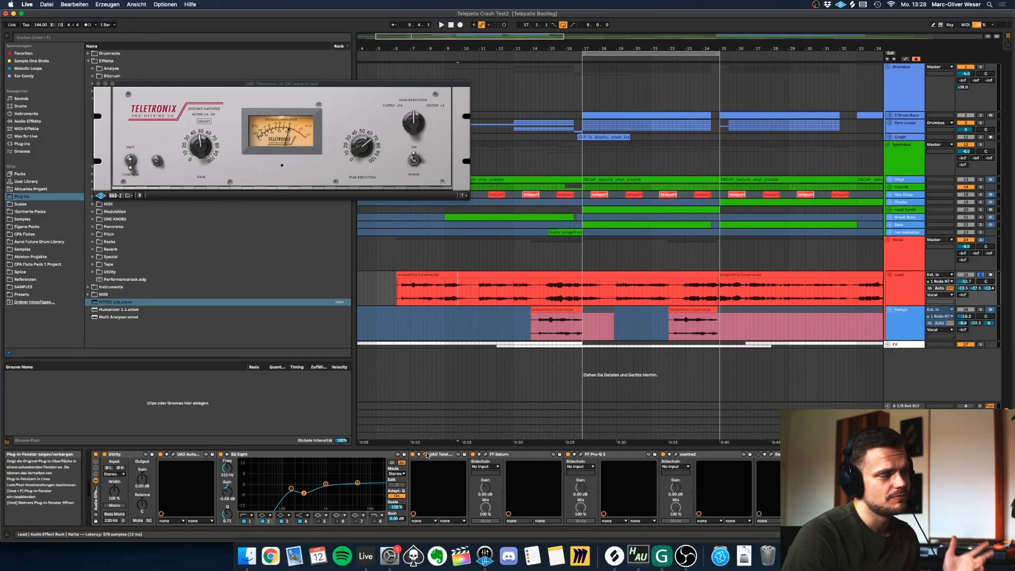
left_click(903, 191)
left_click(485, 455)
left_click(581, 455)
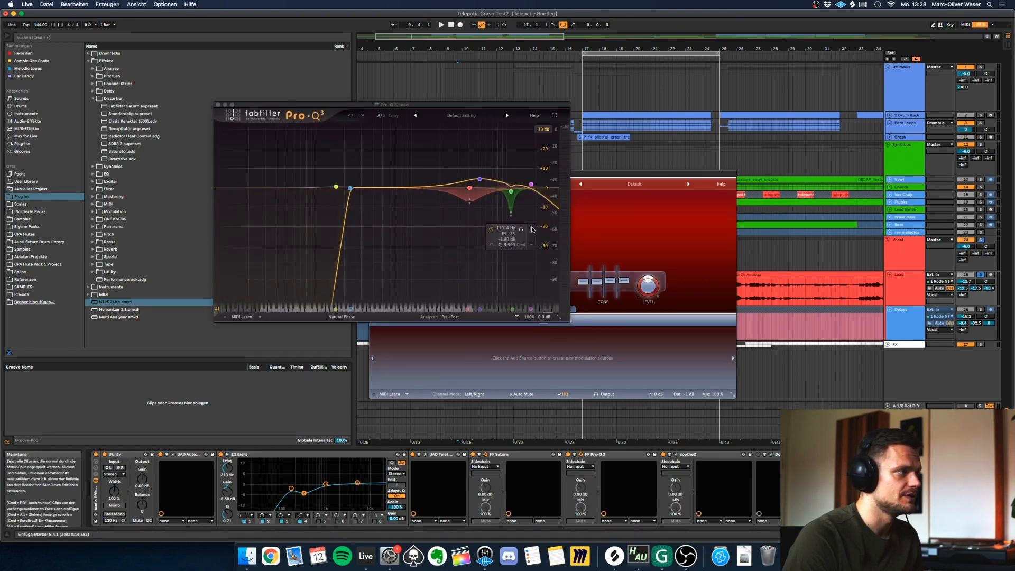
left_click(218, 104)
left_click(374, 174)
left_click(676, 455)
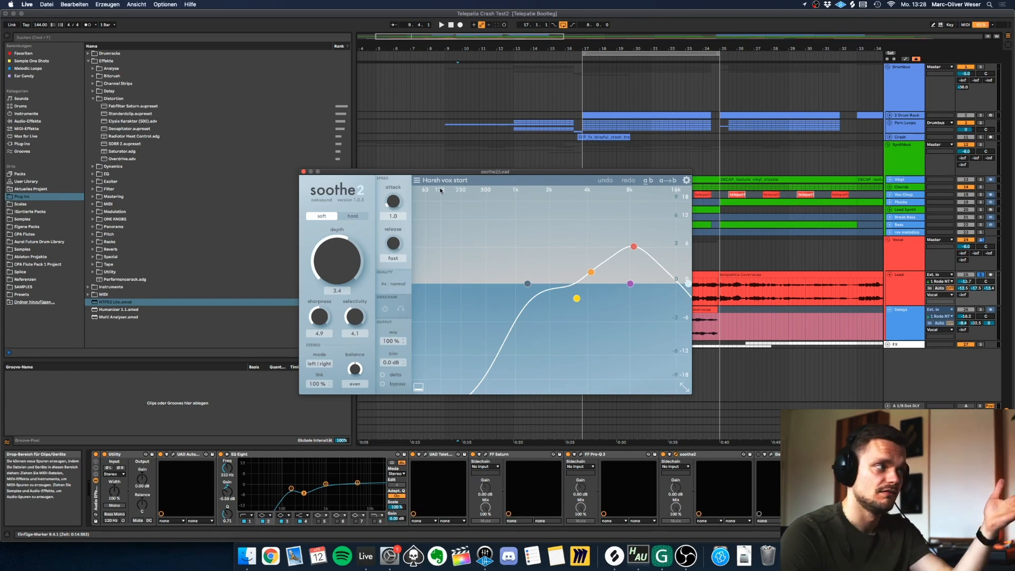
left_click(304, 172)
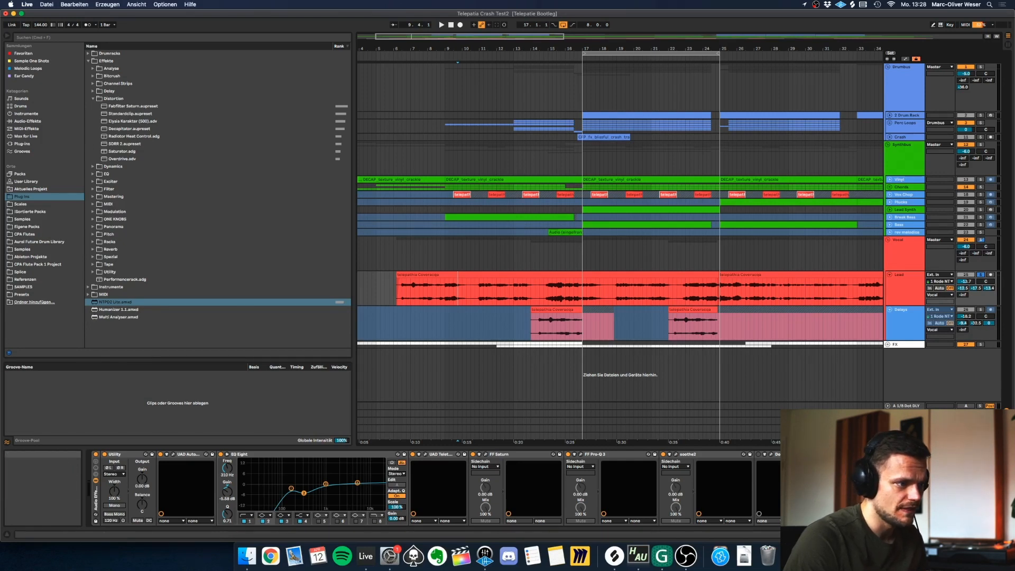
Show the automation lanes and display the Telephone EQ automation on the Lead track.
left_click(952, 534)
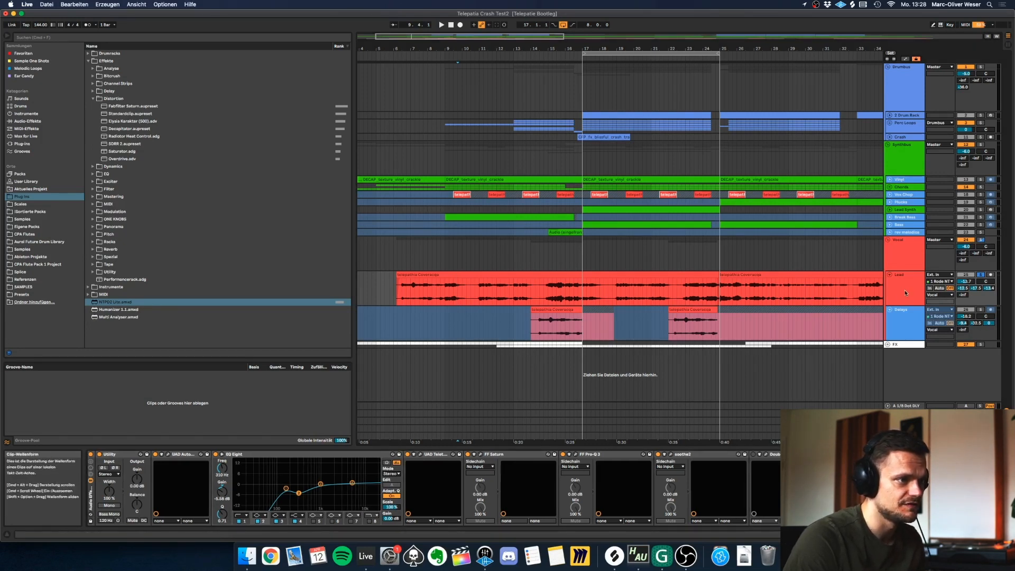
key("a")
left_click(906, 308)
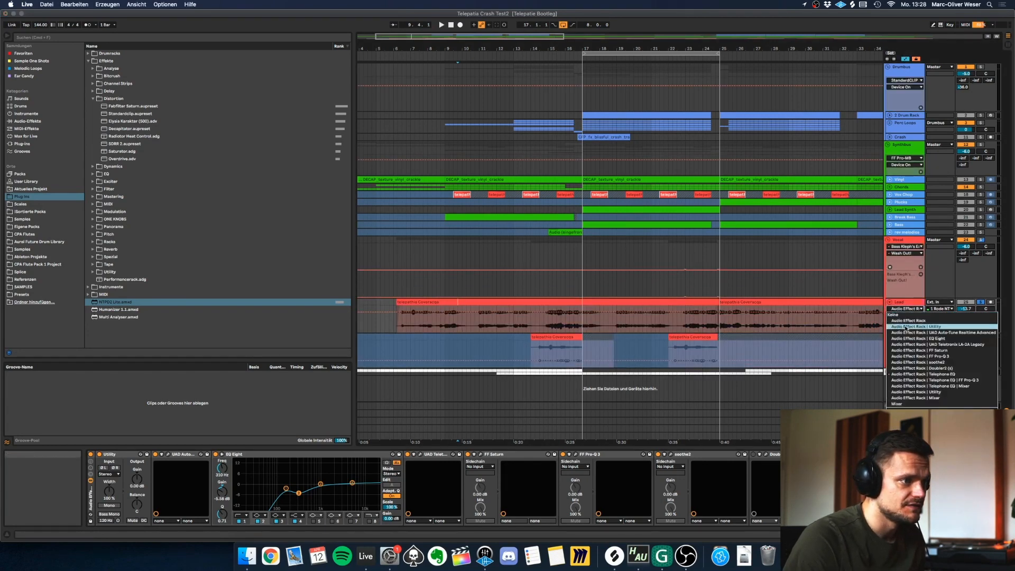
left_click(914, 374)
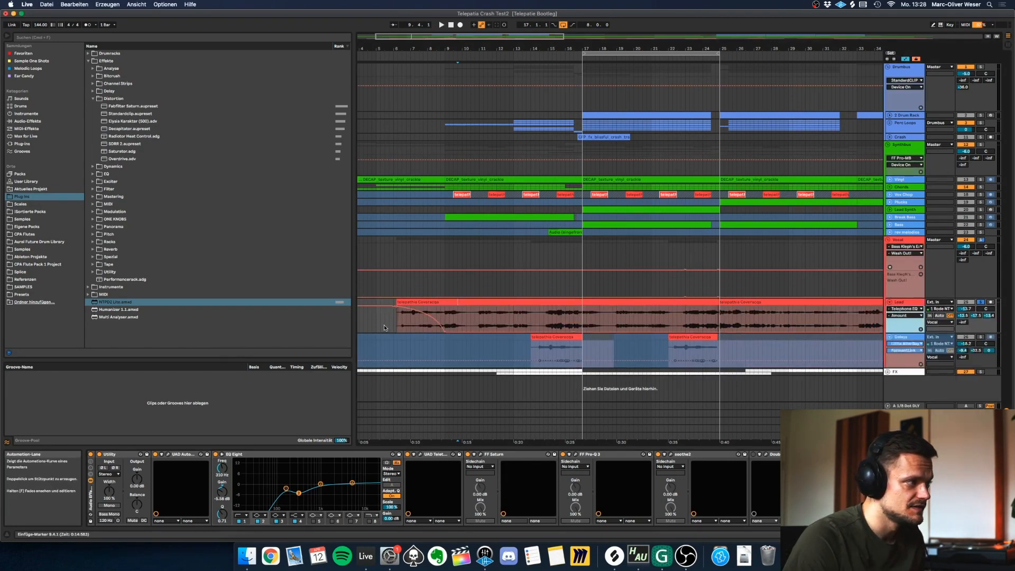
Play the start of the Lead vocal and toggle the Telephone EQ device's activation.
key("space")
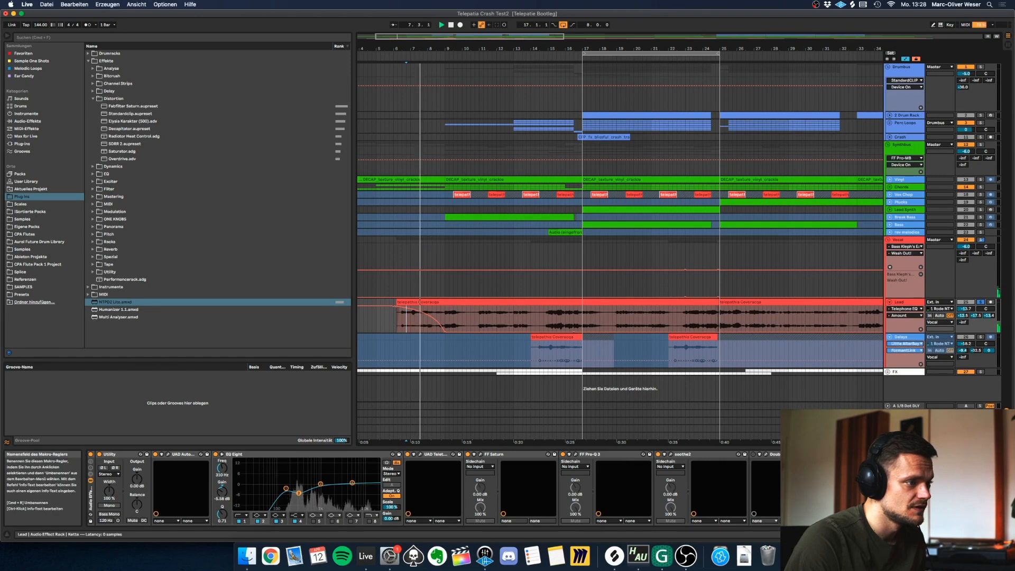
left_click(816, 454)
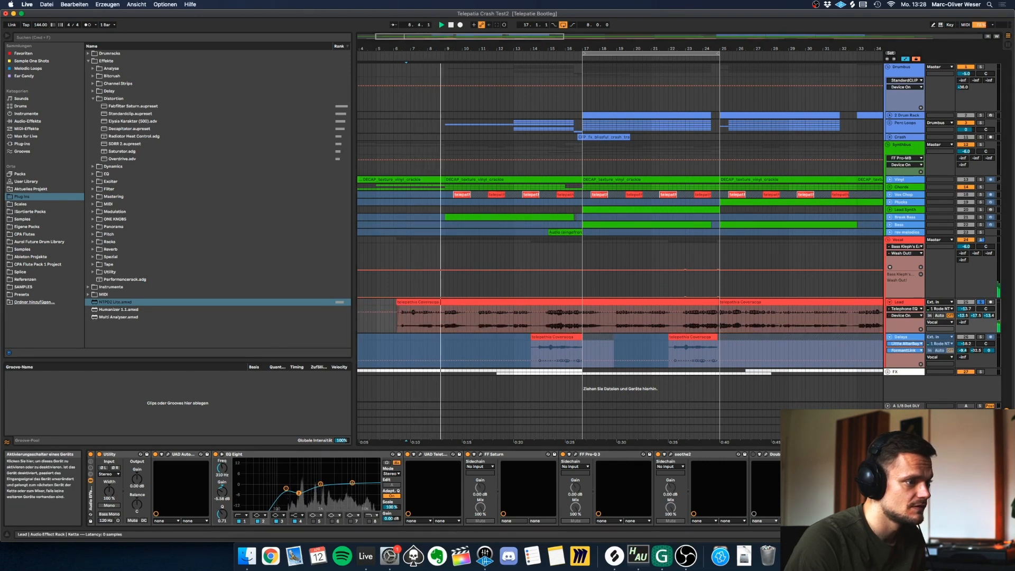
key("space")
Inspect the FF Pro-Q 3 curve inside the Telephone EQ rack and the Vocal group's effect chain.
left_click(977, 535)
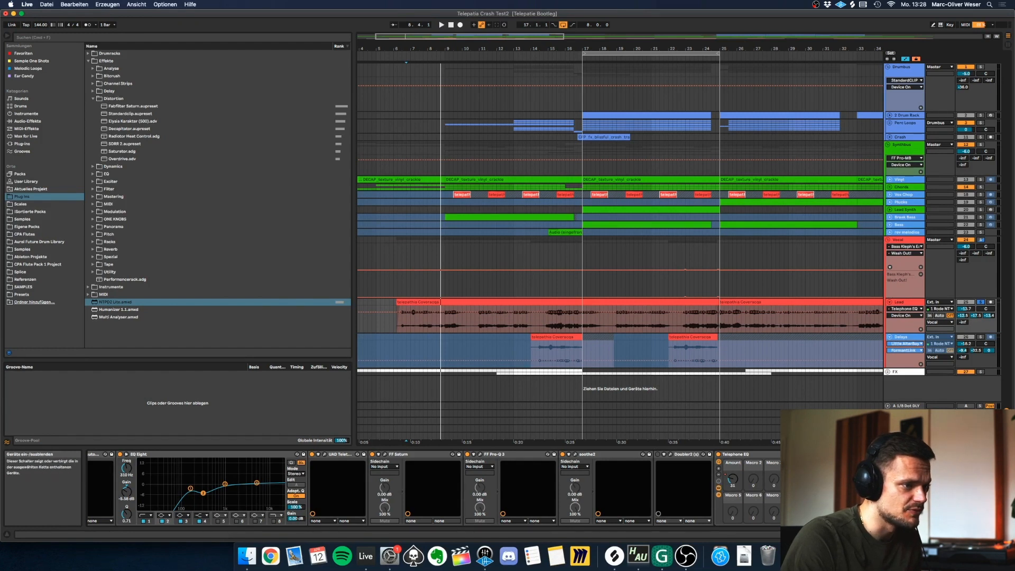
left_click(909, 455)
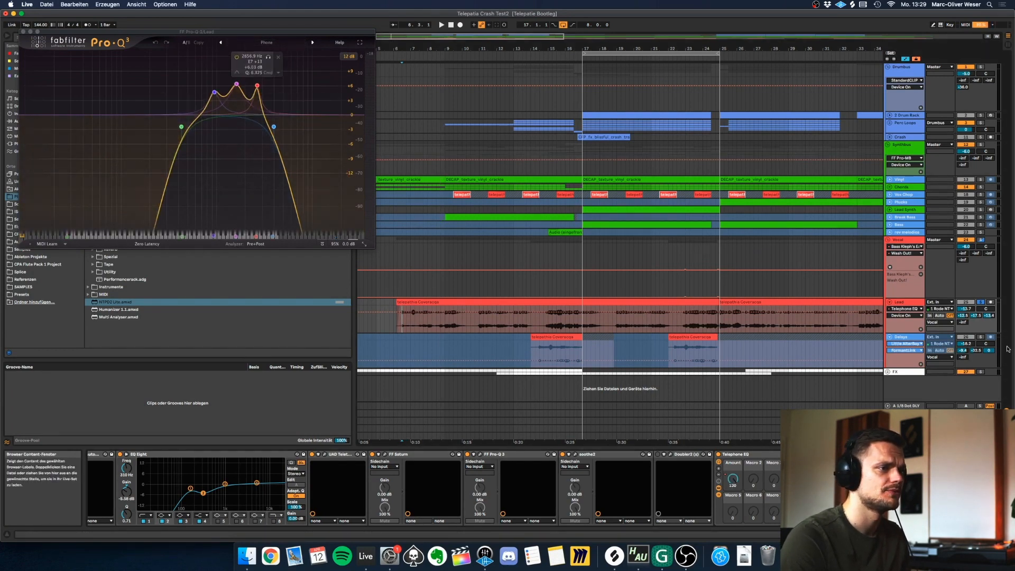
left_click(910, 233)
key("super+alt+p")
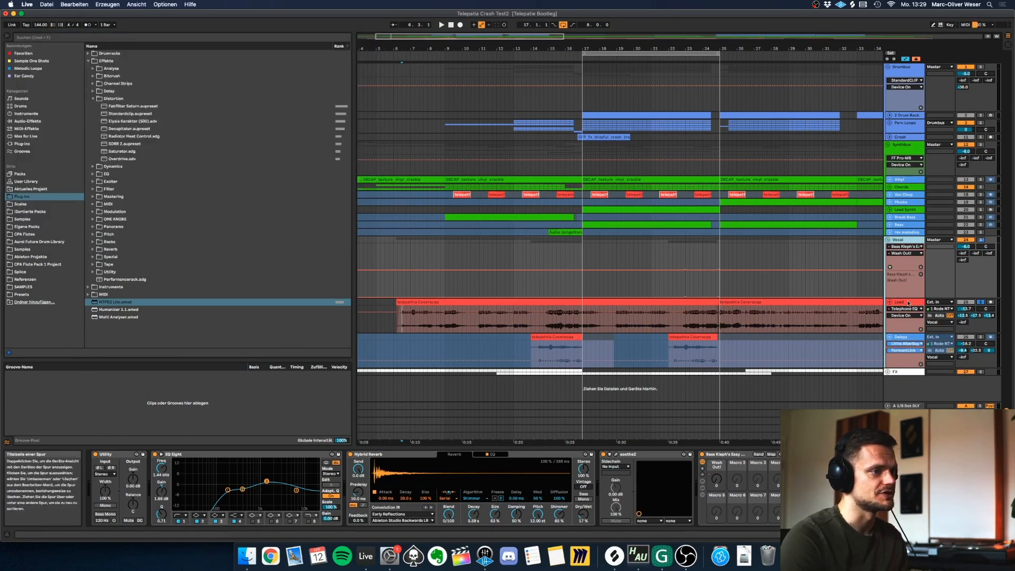
left_click(908, 303)
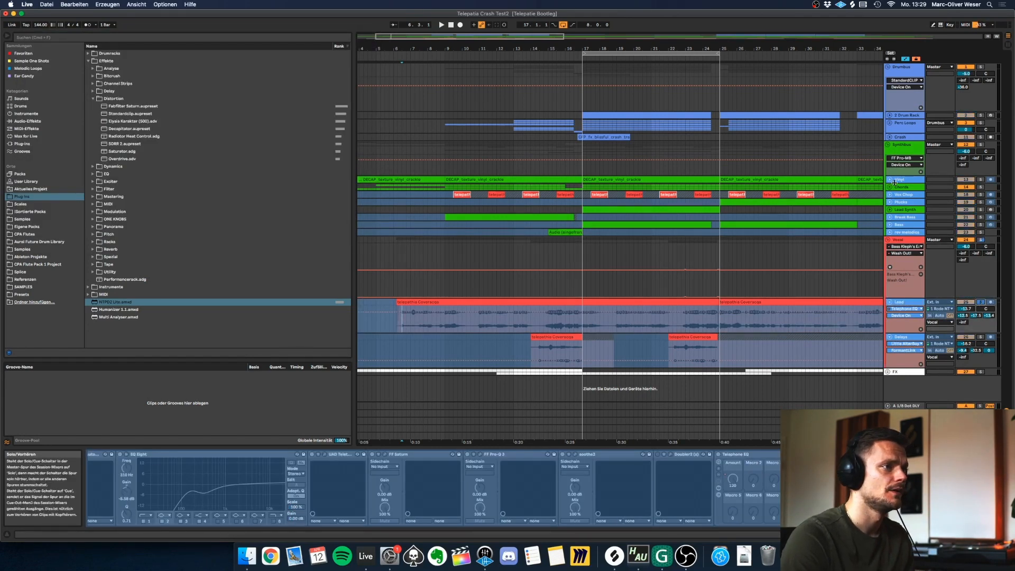
Unfold the Chords group and view the notes of a chord MIDI clip.
left_click(891, 187)
left_click(677, 272)
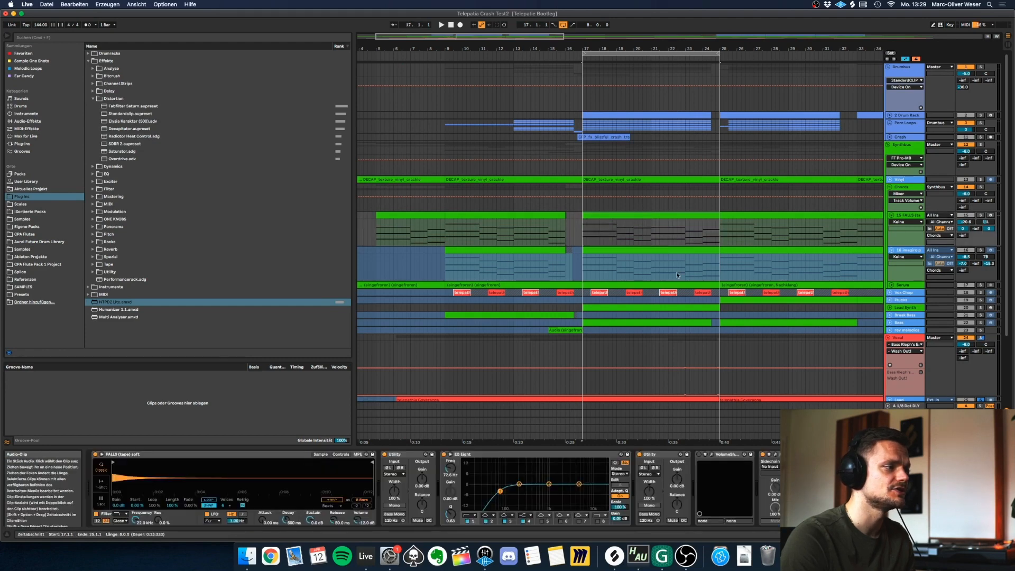
double_click(680, 304)
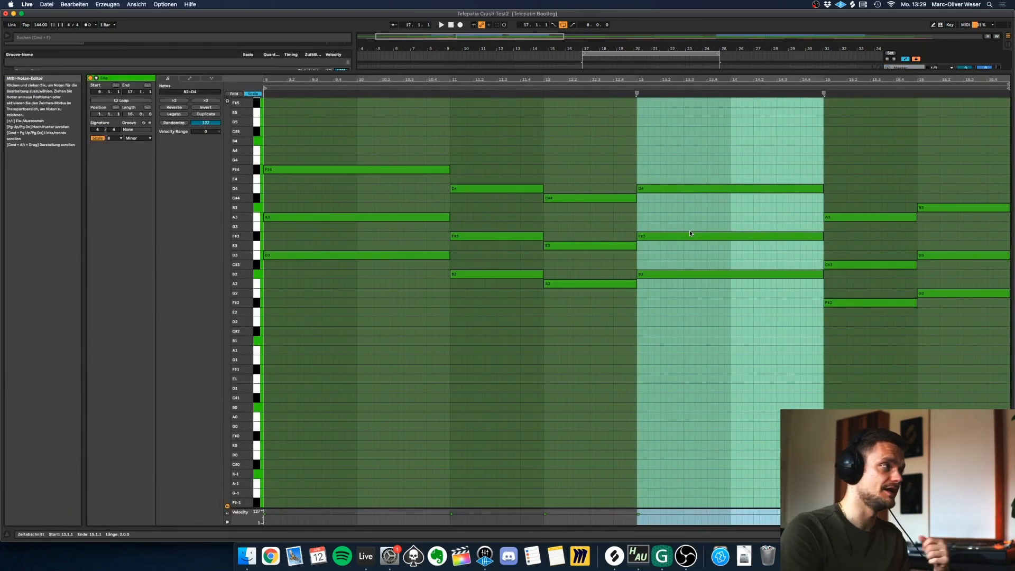
key("shift+Tab")
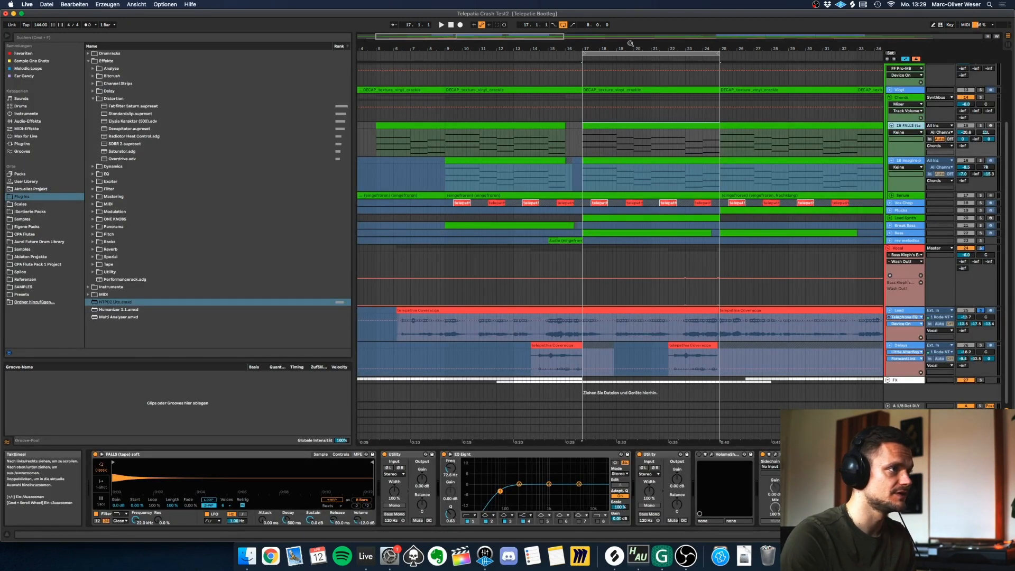
Locate the FALLS (tape) soft.wav sample in the Sample One Shots collection and preview it.
left_click_drag(539, 48, 539, 74)
left_click(32, 61)
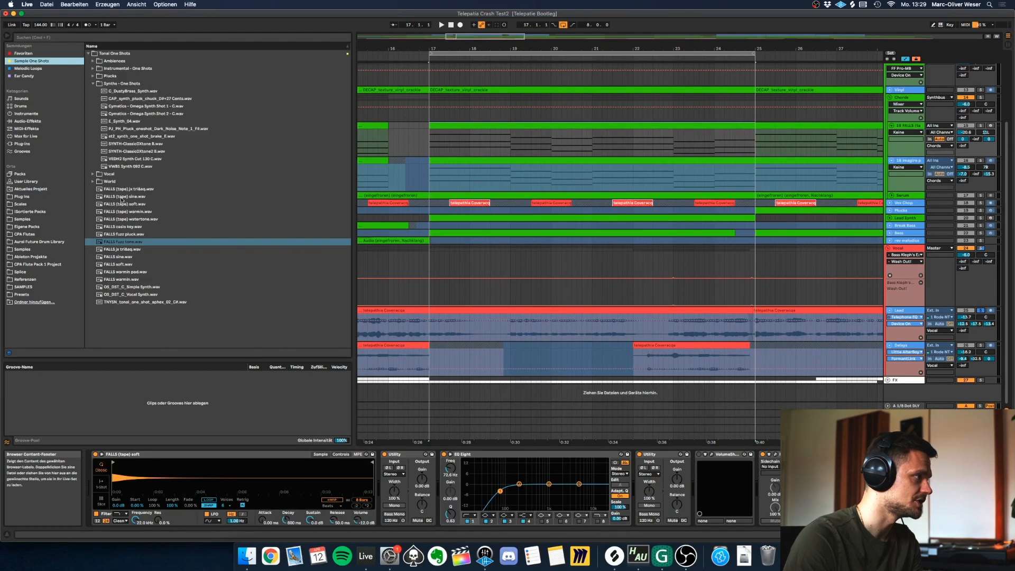
left_click(130, 205)
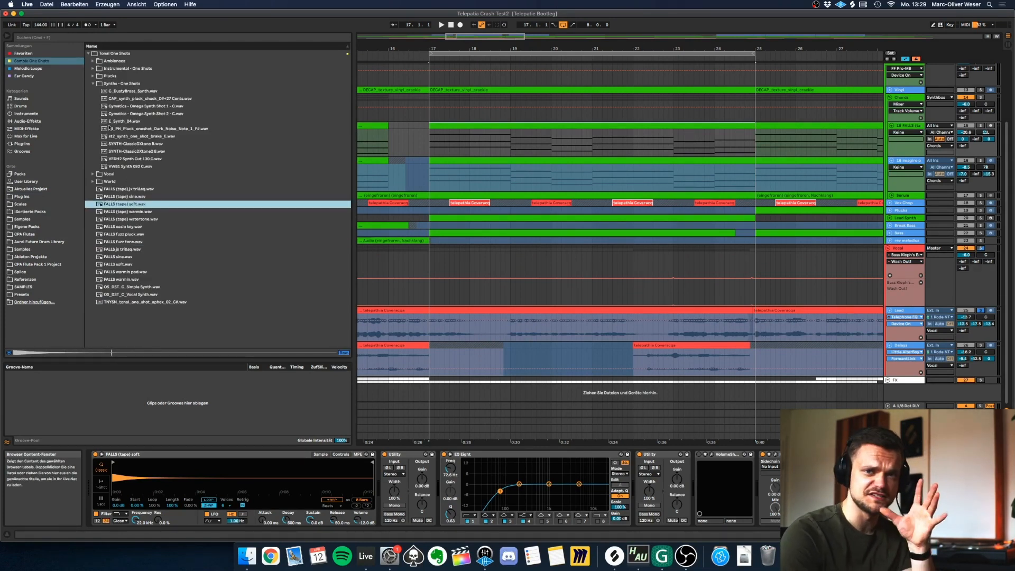
Select the FALLS chord clip at bar 17, hide the automation lanes and solo its track.
left_click(473, 127)
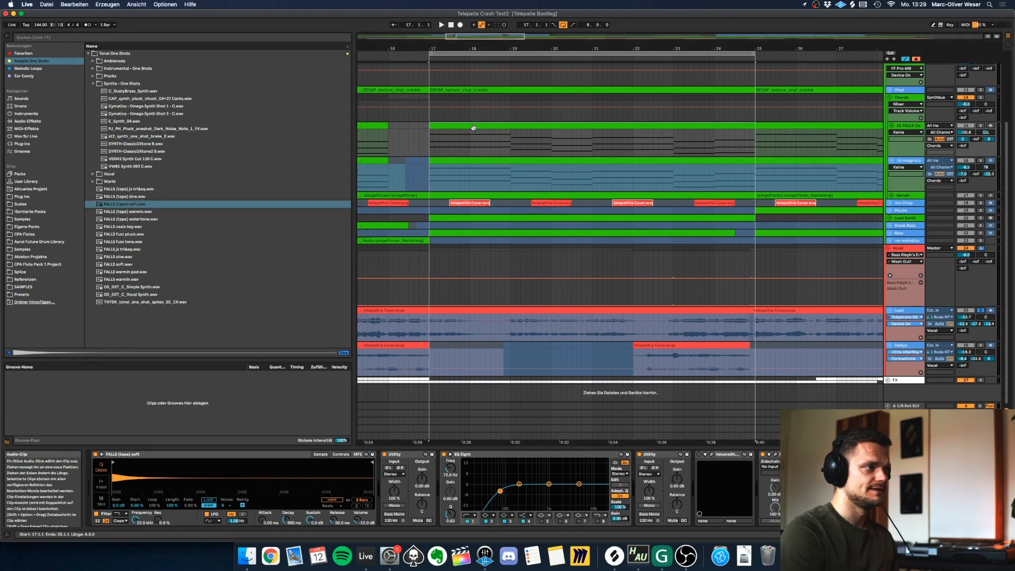
key("a")
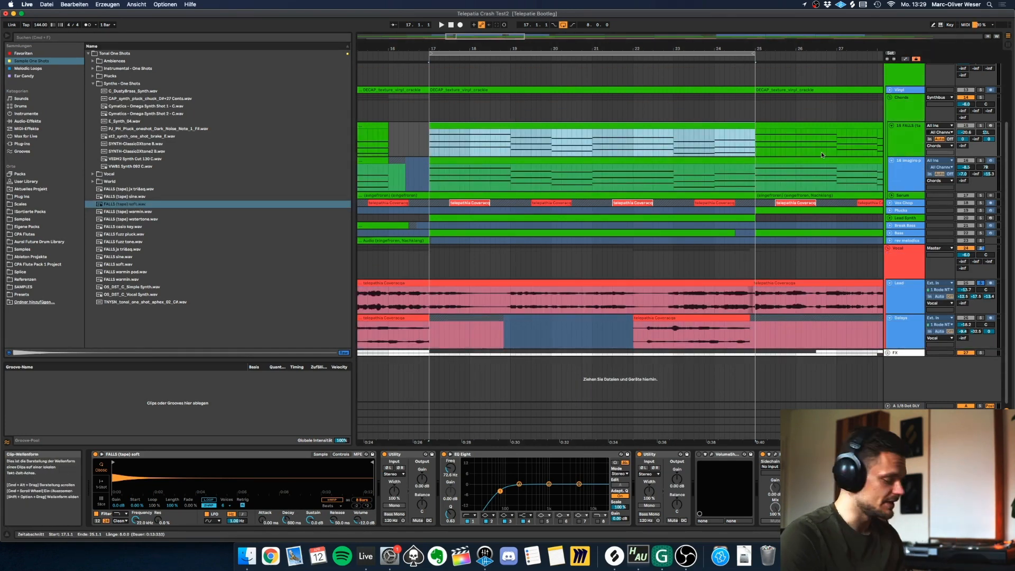
key("shift+Tab")
Open the FALLS chord clip in the note editor and play through its chord progression.
key("shift+Tab")
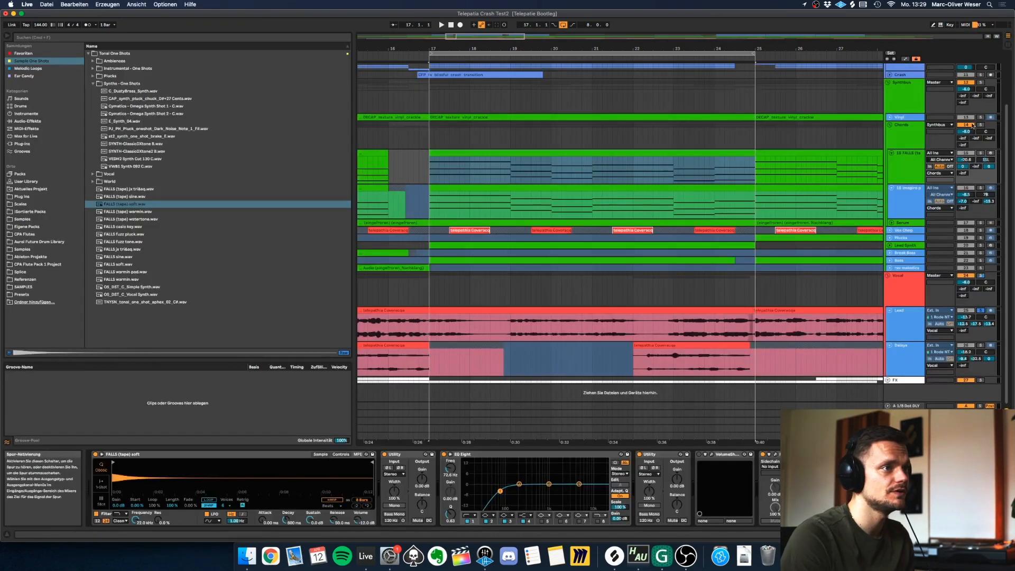
left_click(983, 154)
key("shift+Tab")
scroll(389, 292, "up", 1)
left_click(315, 275)
scroll(275, 238, "up", 1)
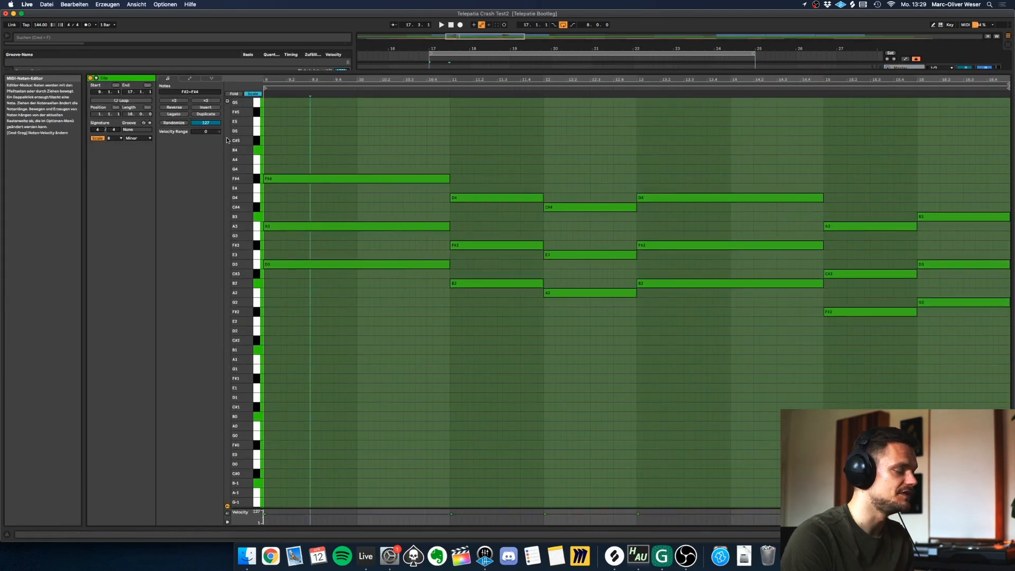
left_click(310, 236)
key("space")
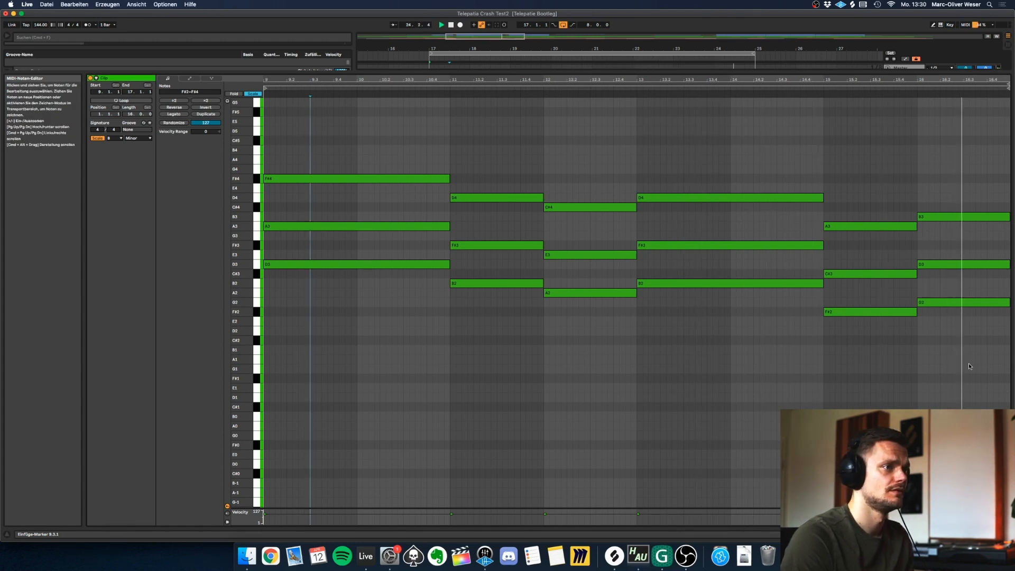
scroll(525, 325, "up", 2)
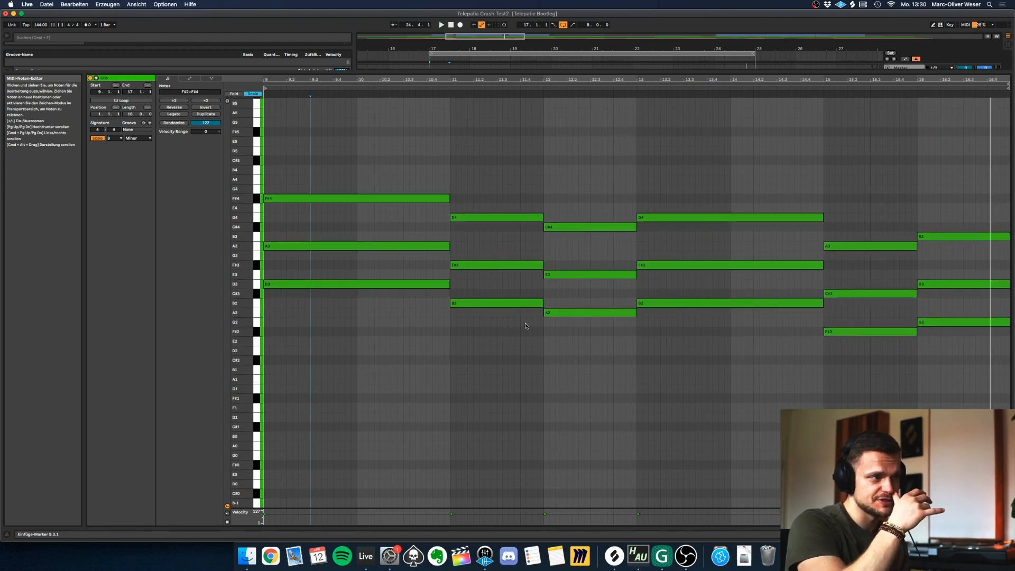
scroll(543, 259, "up", 2)
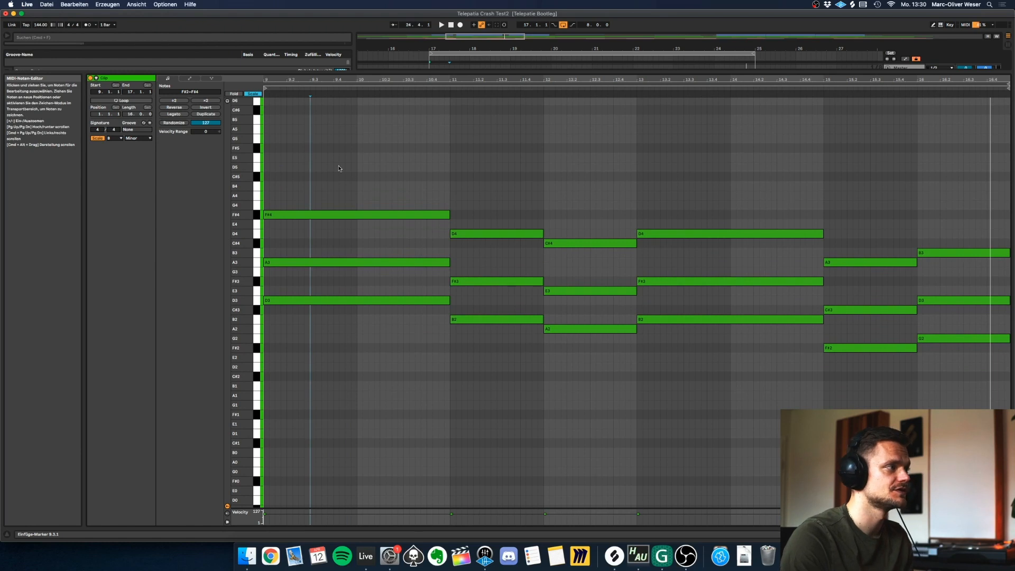
Highlight the FALLS clip's chords one after another, then the time range from bar 13 to bar 17.
left_click_drag(337, 166, 569, 334)
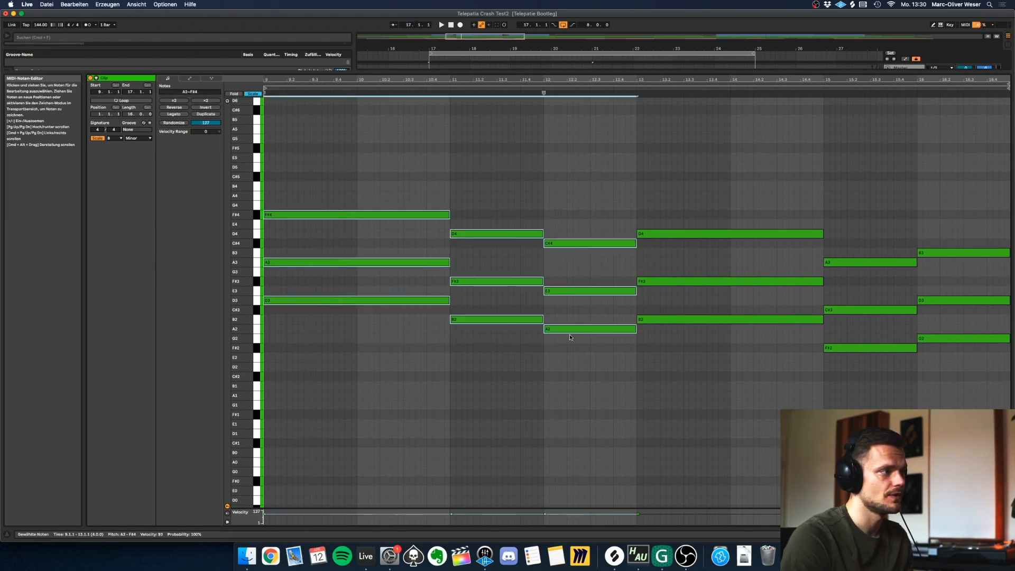
left_click_drag(312, 173, 362, 351)
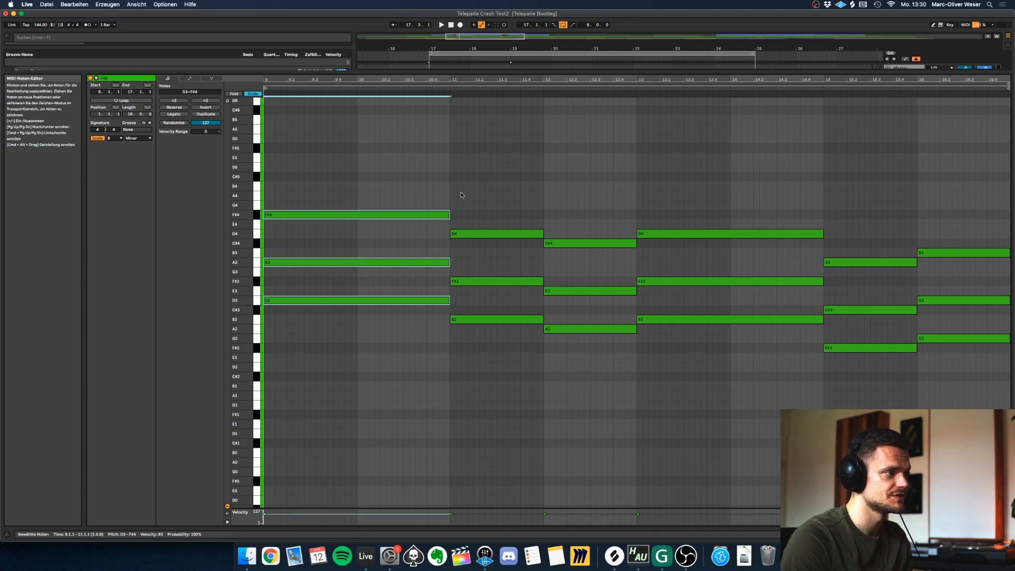
left_click_drag(462, 195, 519, 342)
left_click_drag(577, 245, 576, 364)
key("super+z")
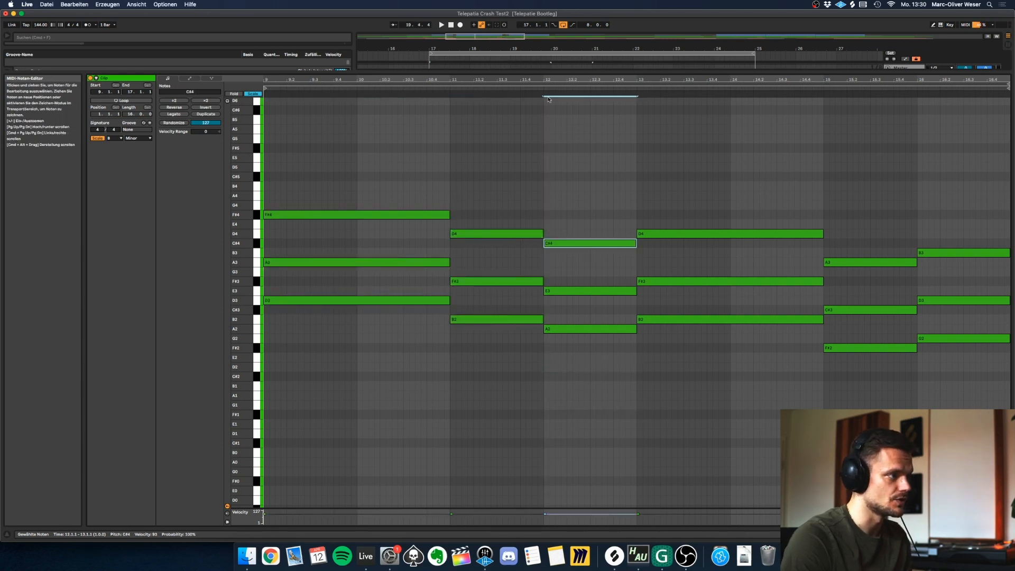
left_click(636, 171)
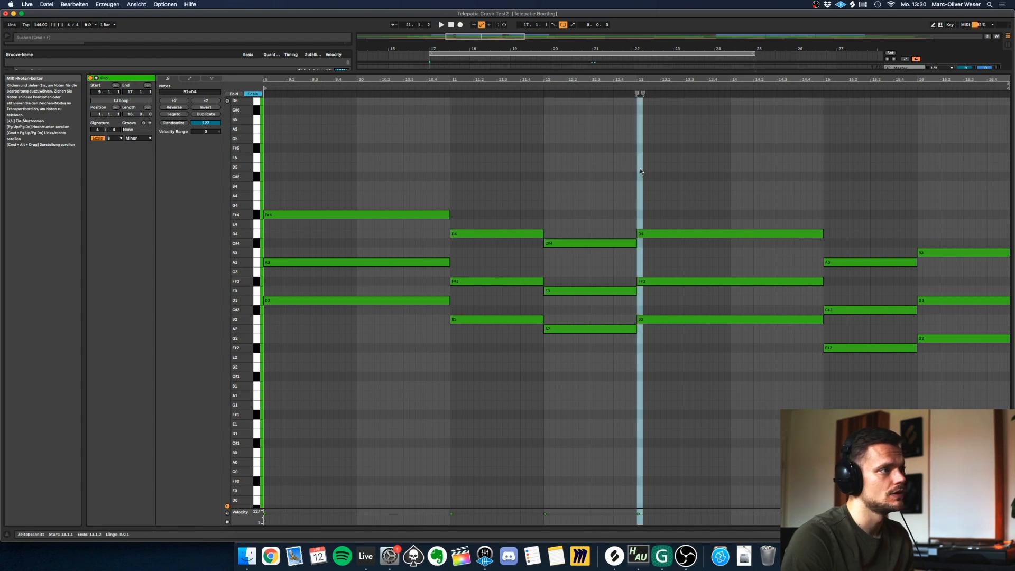
left_click_drag(640, 171, 1010, 173)
Show the FALLS track's device chain in the arrangement, then reopen its chord clip in the note editor.
key("shift+Tab")
left_click(586, 153)
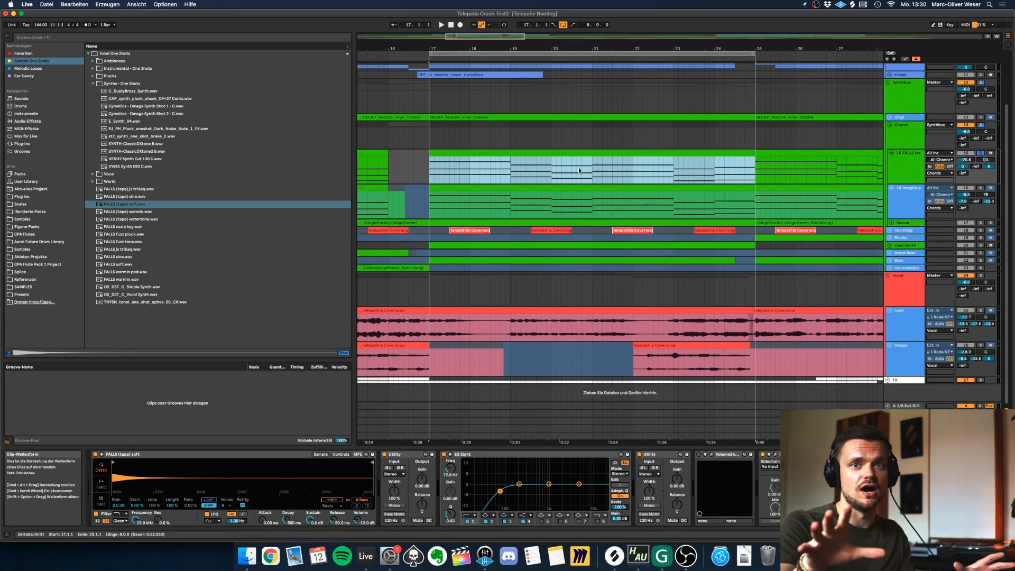
double_click(611, 161)
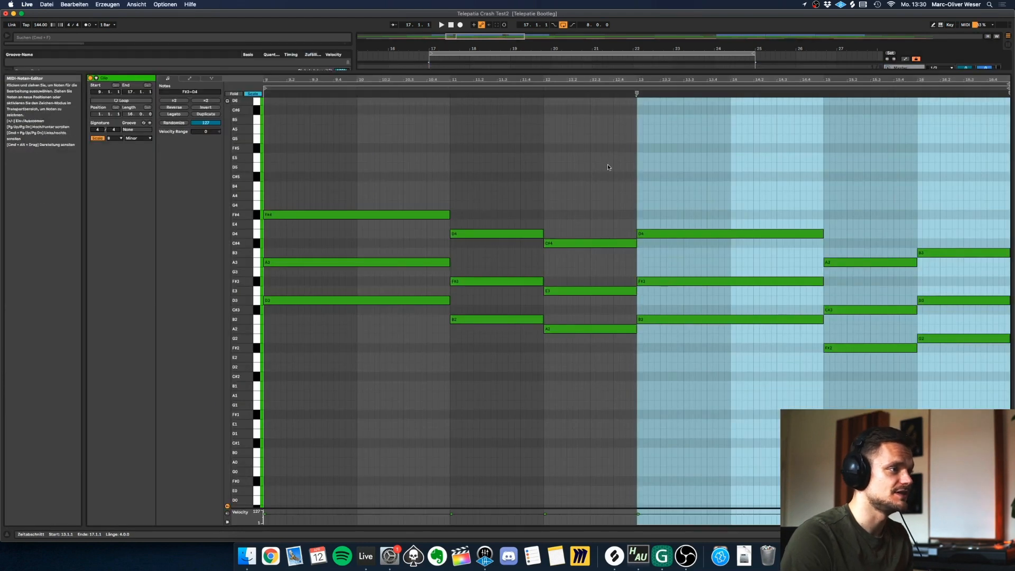
left_click(609, 166)
Go through the return tracks 1/8 Dot DLY, 1/4 DLY, Long RVRB and Short RVRB, selecting each in turn.
left_click(631, 176)
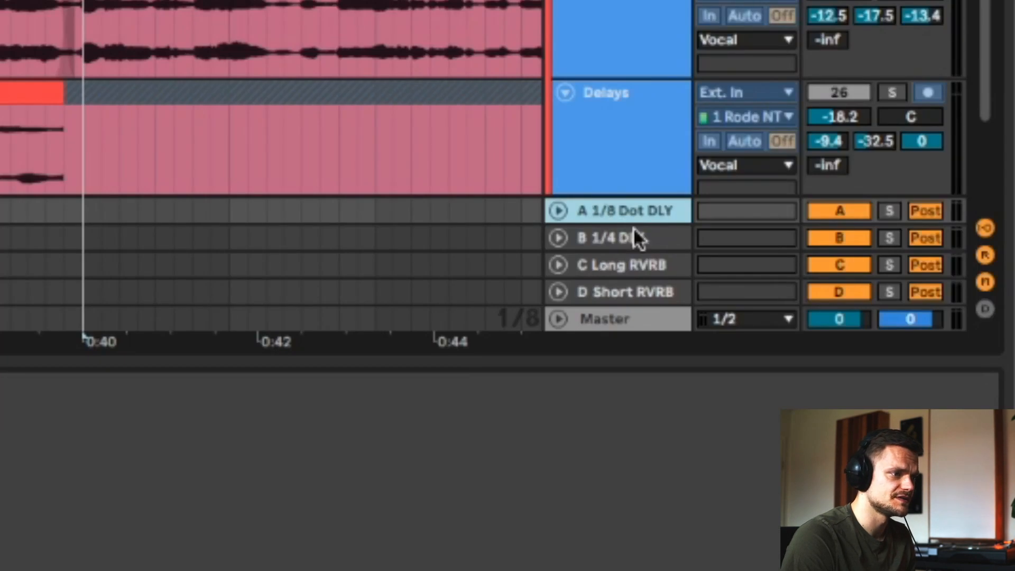
left_click(633, 235)
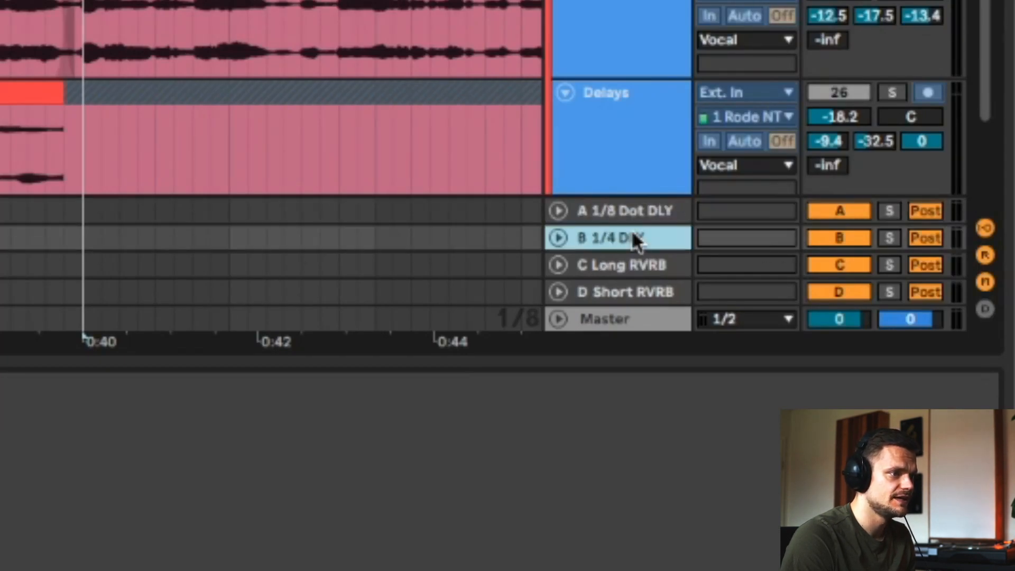
left_click(614, 265)
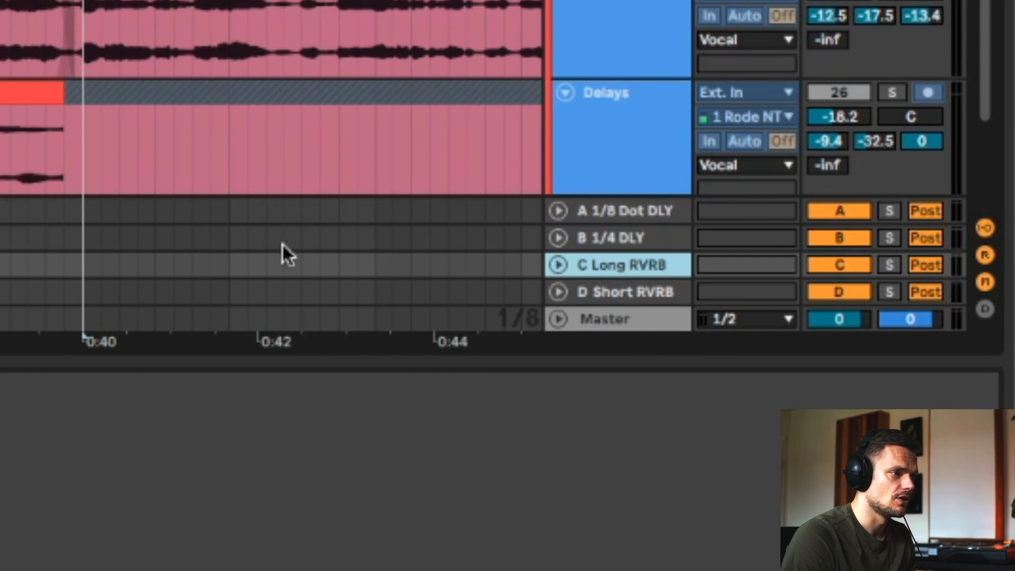
left_click(623, 294)
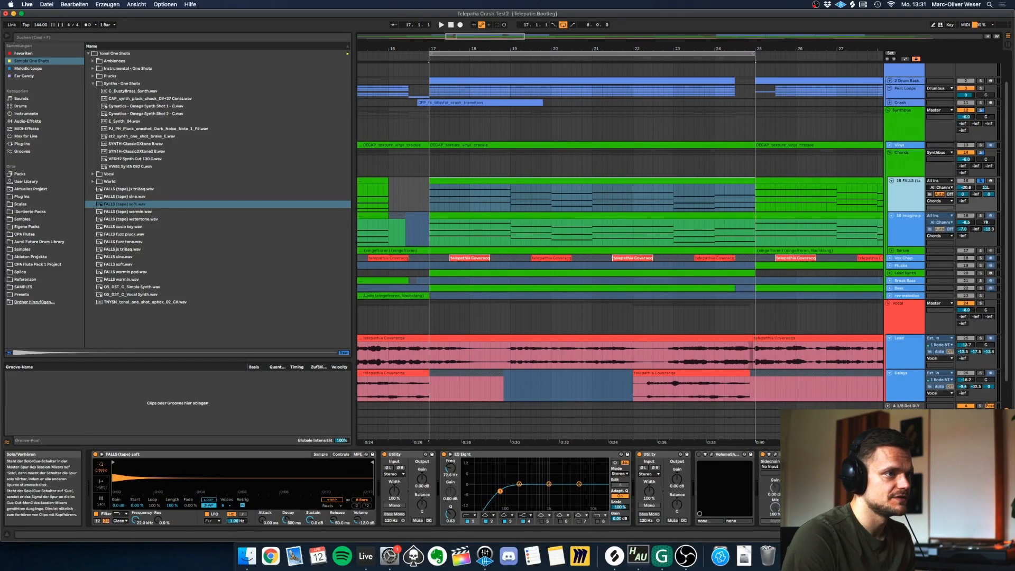
Select the FALLS chord clip from bar 17 and listen to its soloed track.
left_click(555, 181)
key("space")
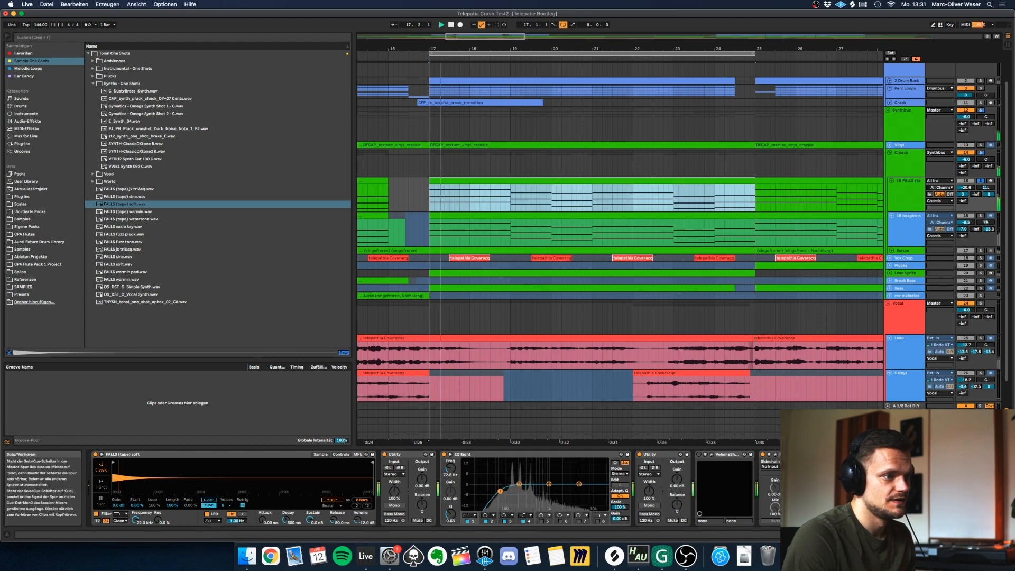
left_click(981, 407)
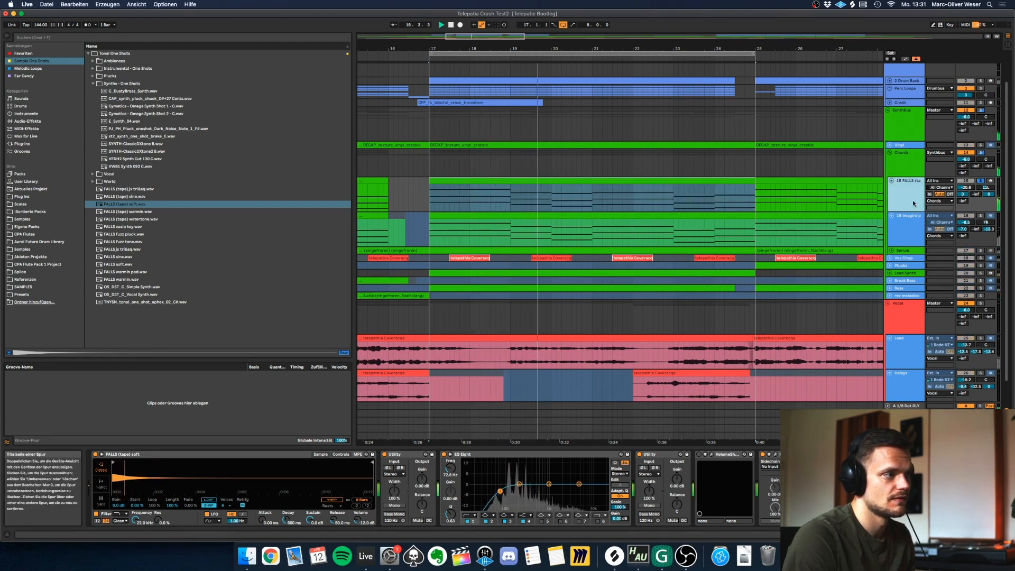
Select the Imagine chord track below FALLS, solo it and play its chords from bar 17.
left_click(911, 215)
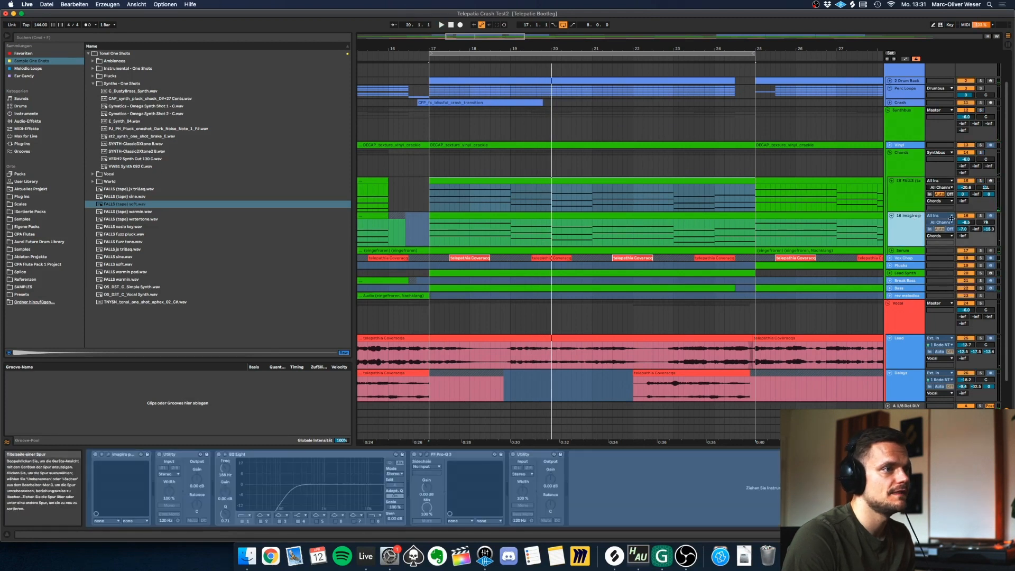
left_click(981, 216)
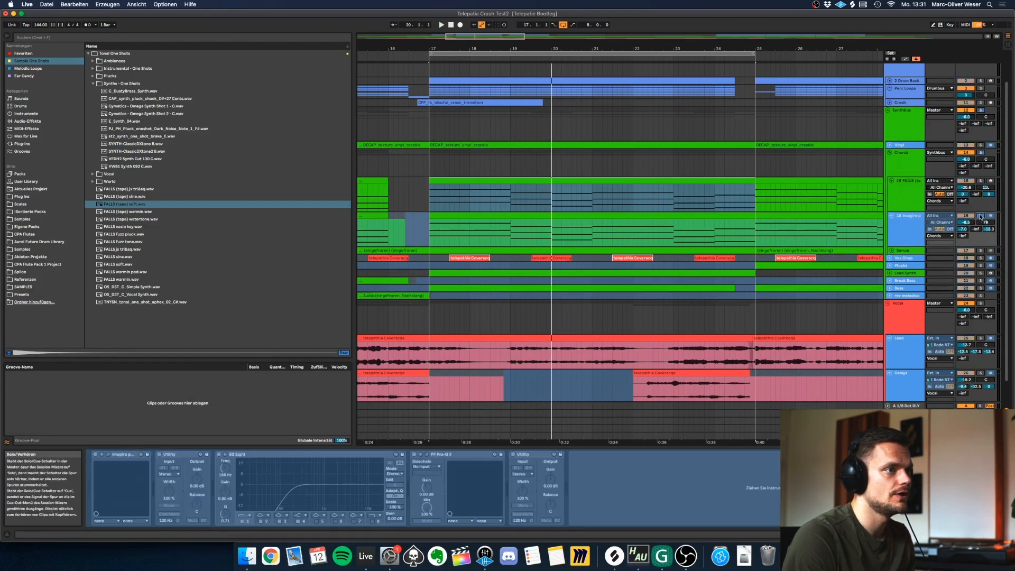
left_click(912, 223)
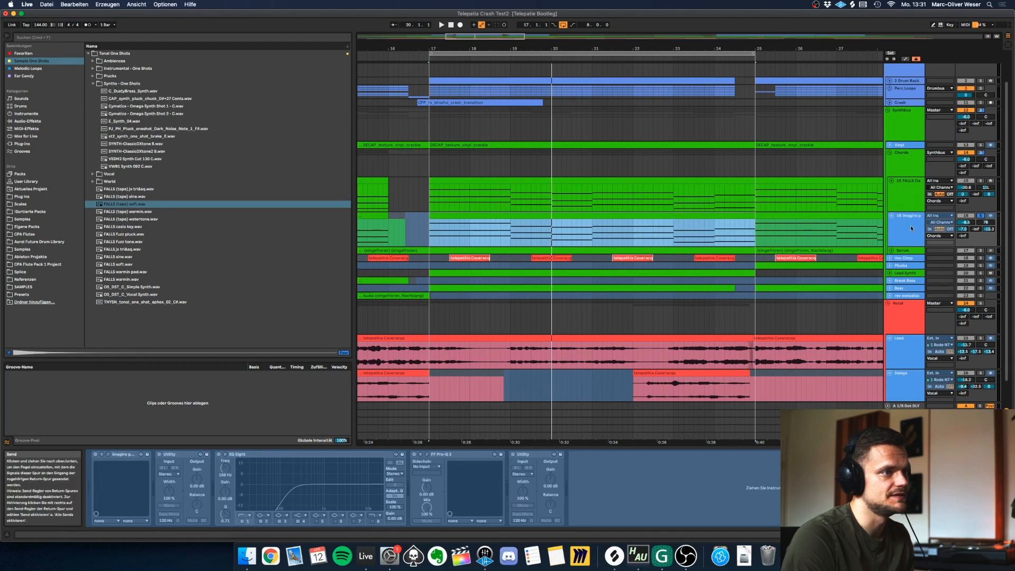
key("space")
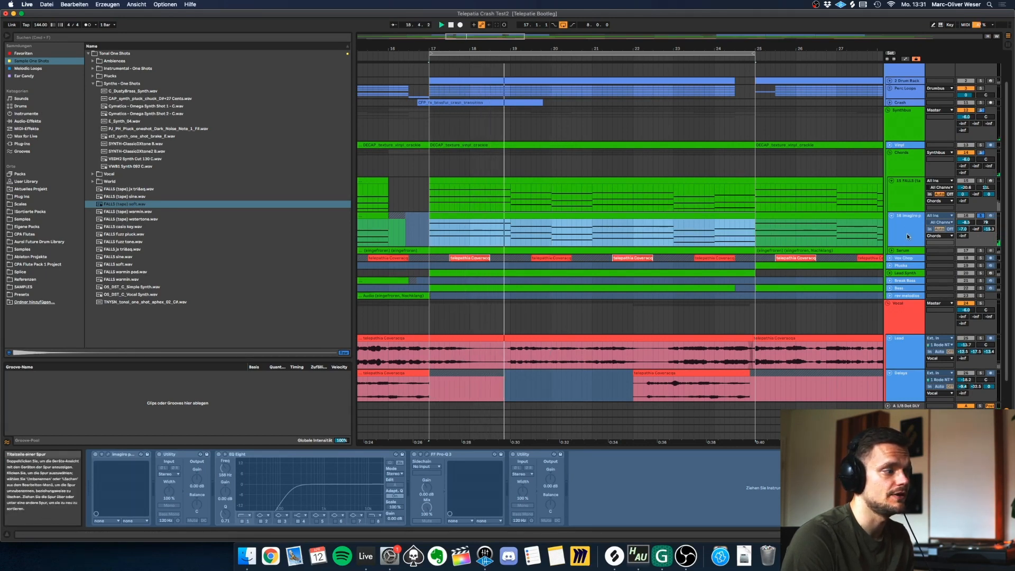
Return to the FALLS chord track and move band 2 of its EQ Eight to 426 Hz with 0.12 dB gain.
left_click(905, 194)
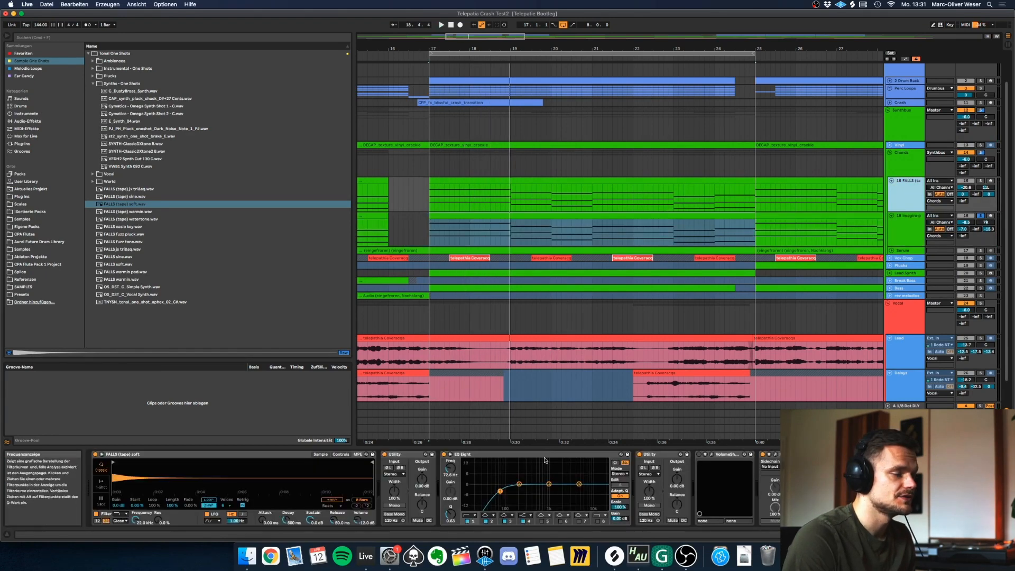
left_click(608, 181)
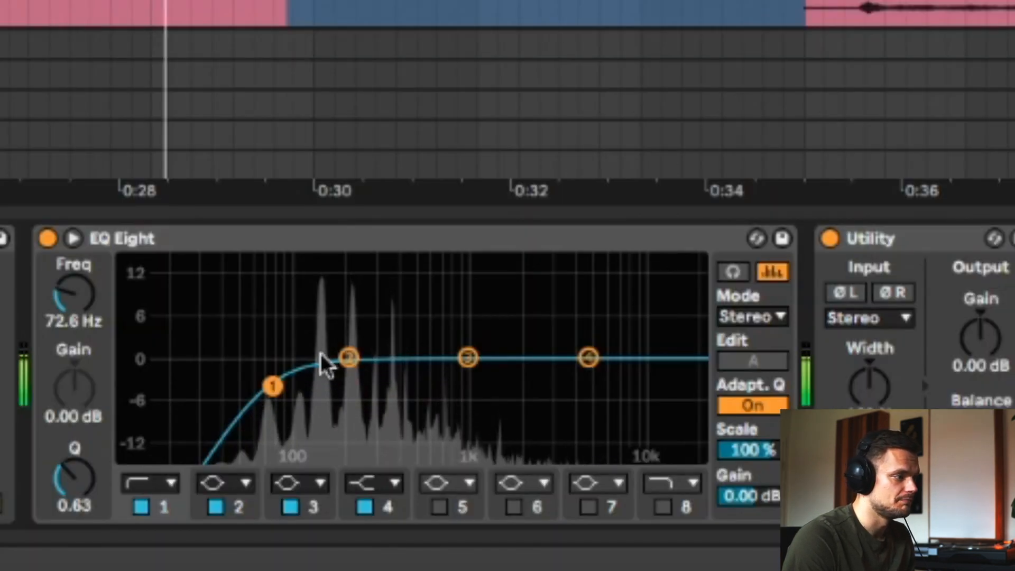
left_click_drag(349, 358, 405, 359)
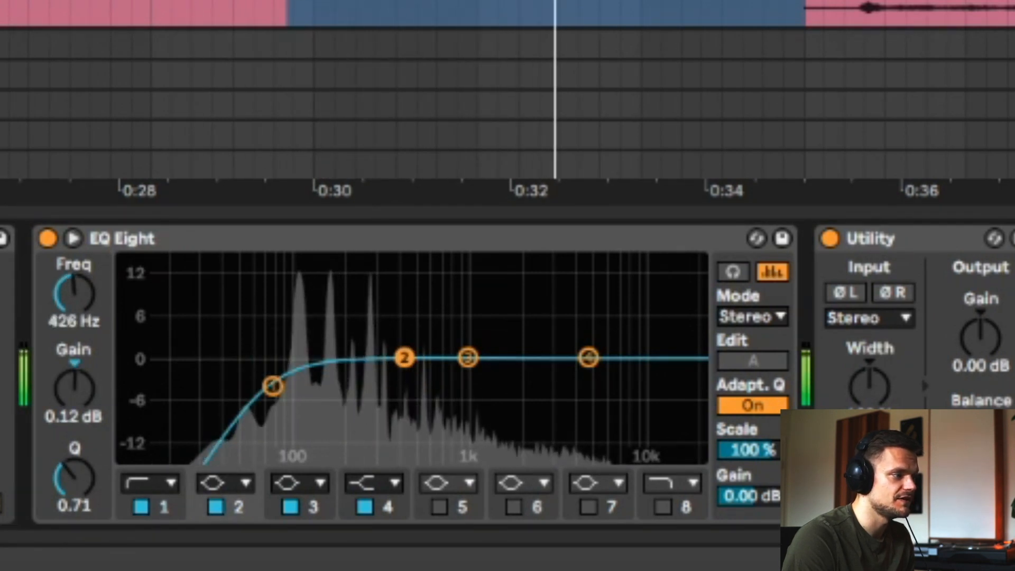
Restart playback from the loop start to hear the chords with the Imagine track's effect chain in view.
key("space")
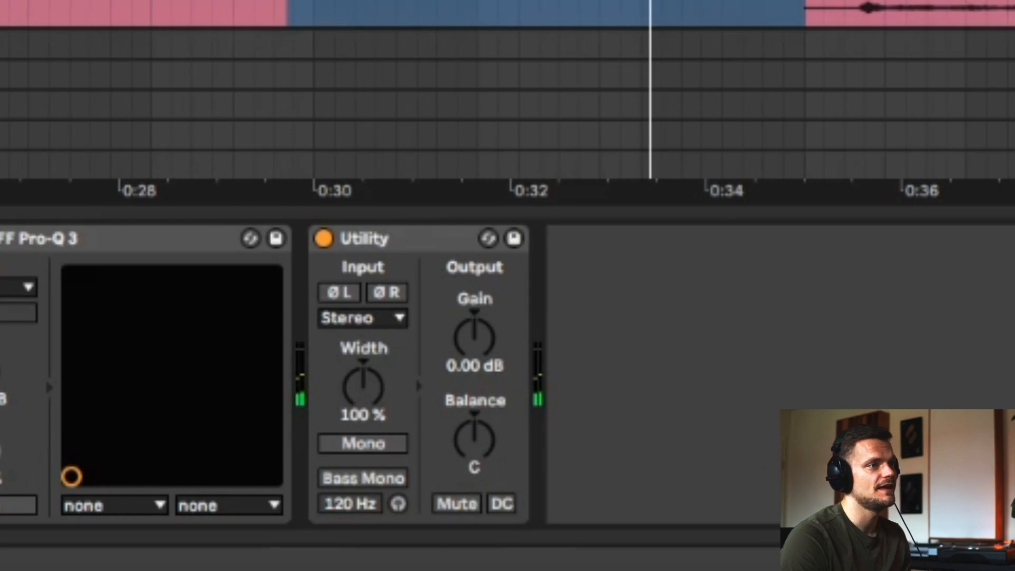
key("space")
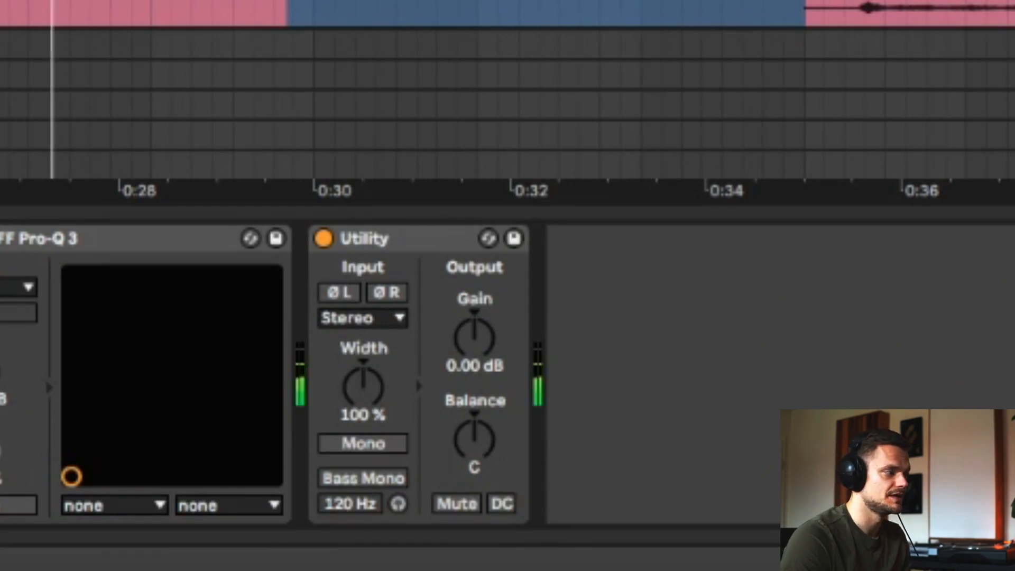
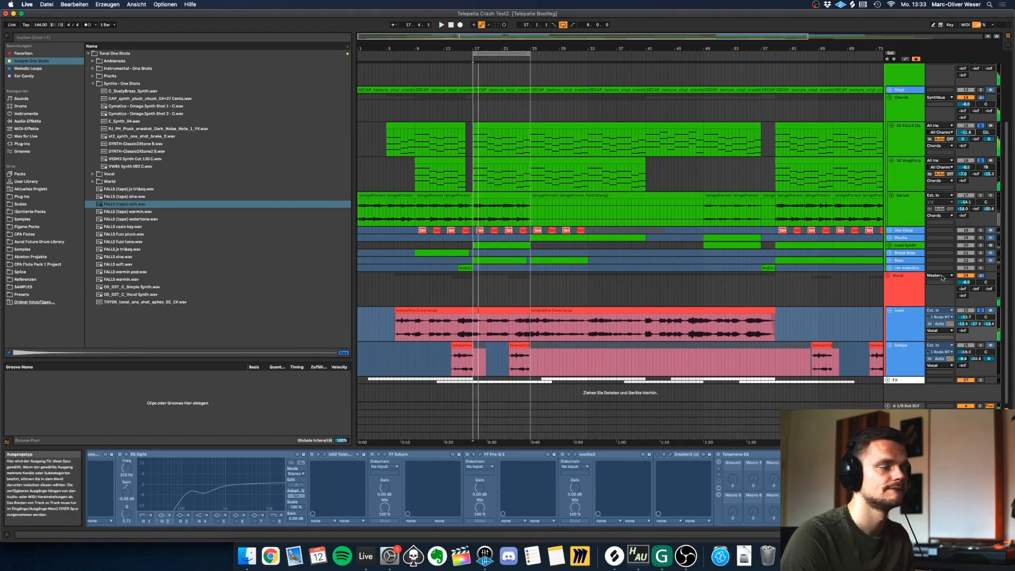
Solo the frozen Serum chord track, select its first clip and play it from bar 1.
left_click(906, 202)
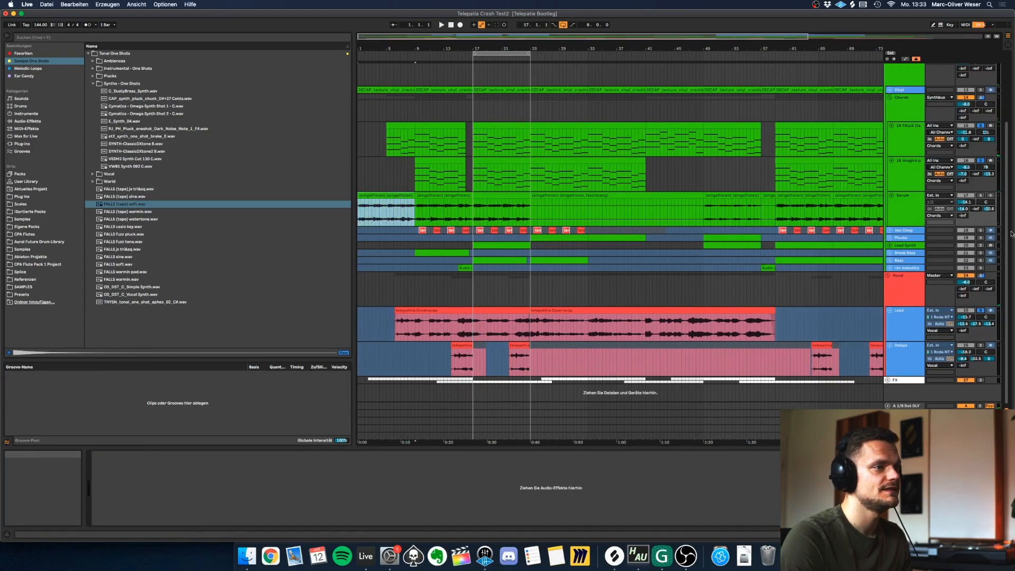
left_click(906, 202)
left_click(419, 104)
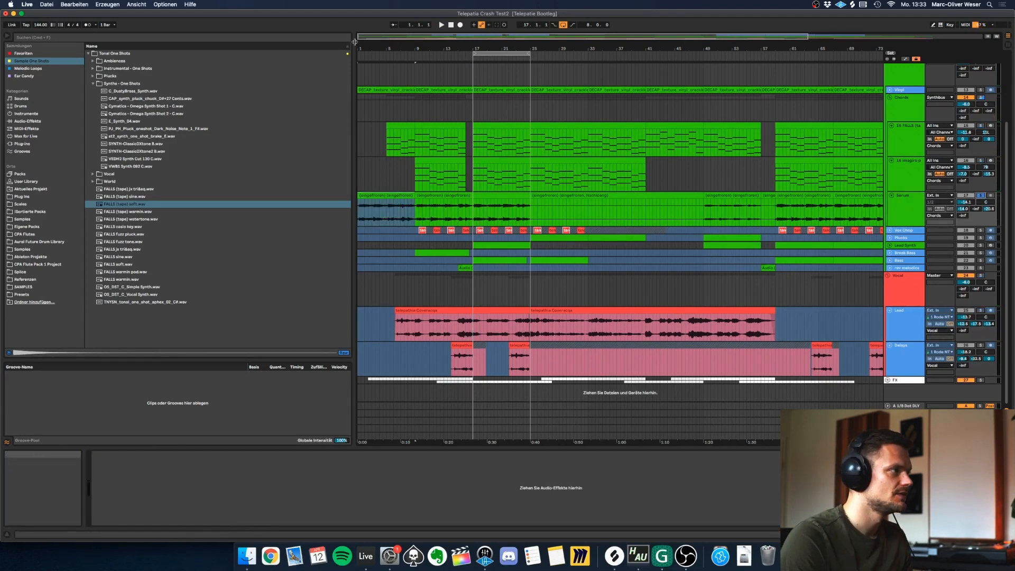
left_click_drag(361, 48, 362, 87)
left_click(542, 196)
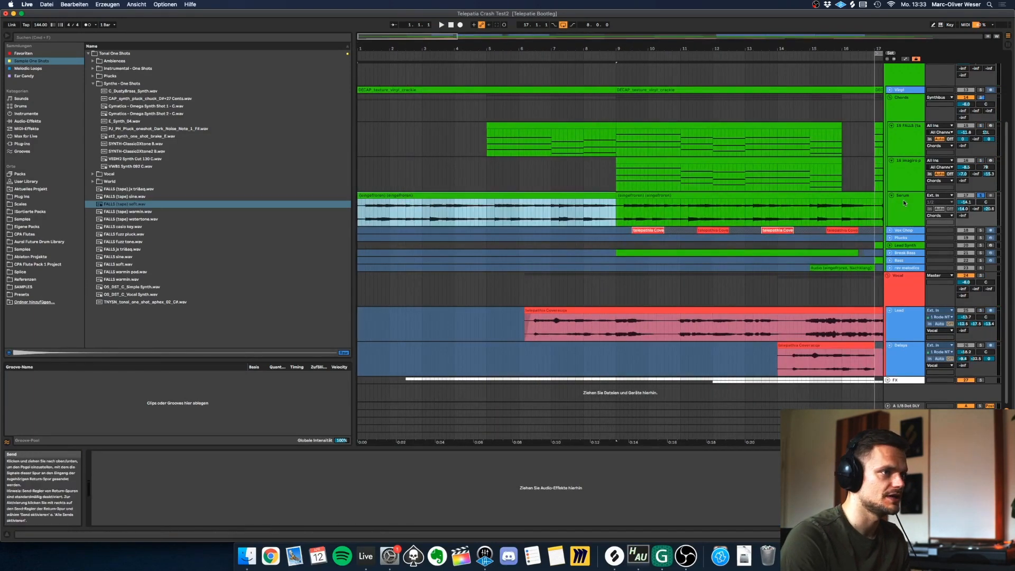
left_click(490, 196)
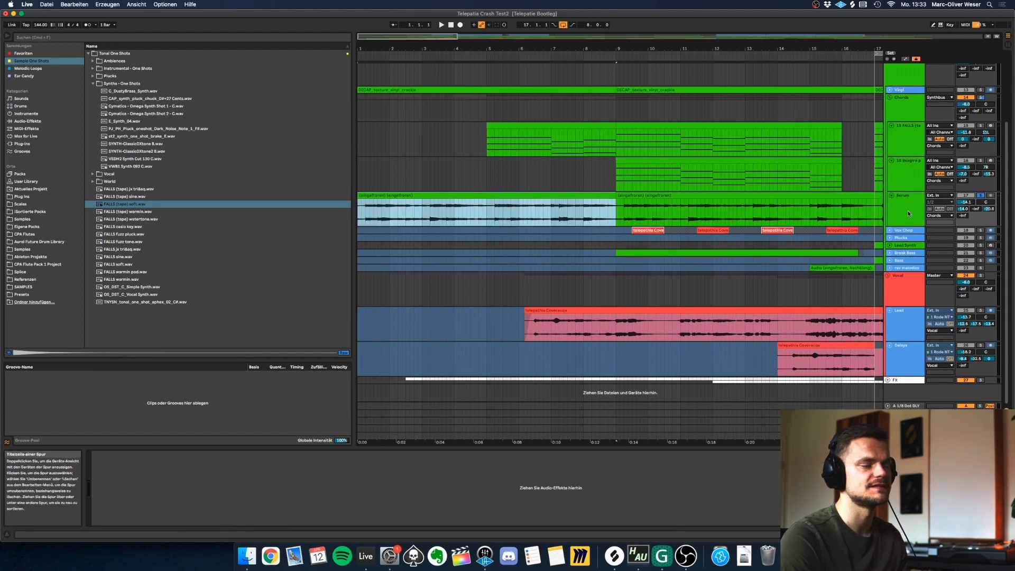
key("space")
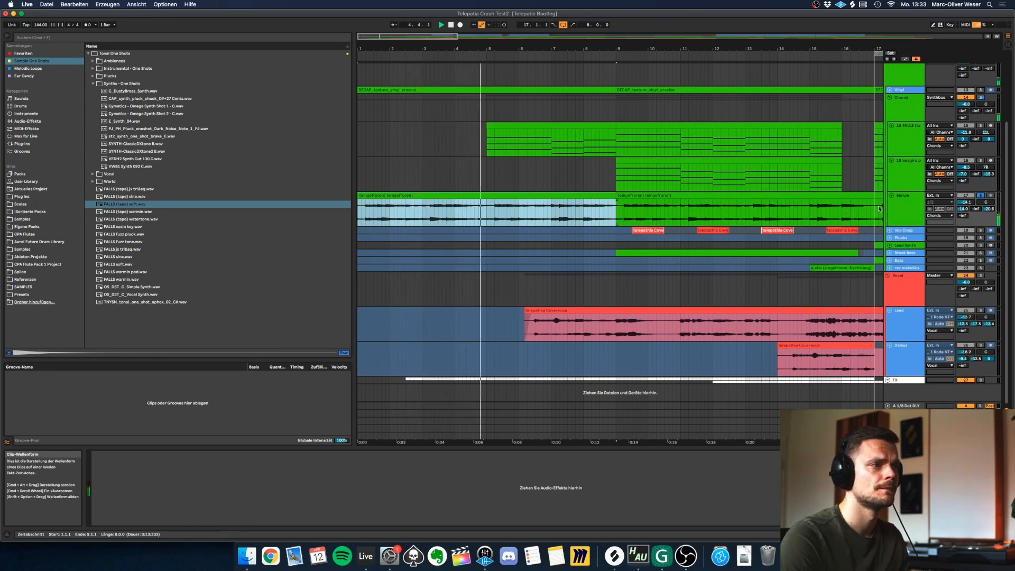
Insert a MIDI track below the frozen Serum track and load Serum.aupreset from the Wavetable instruments folder onto it.
left_click(901, 201)
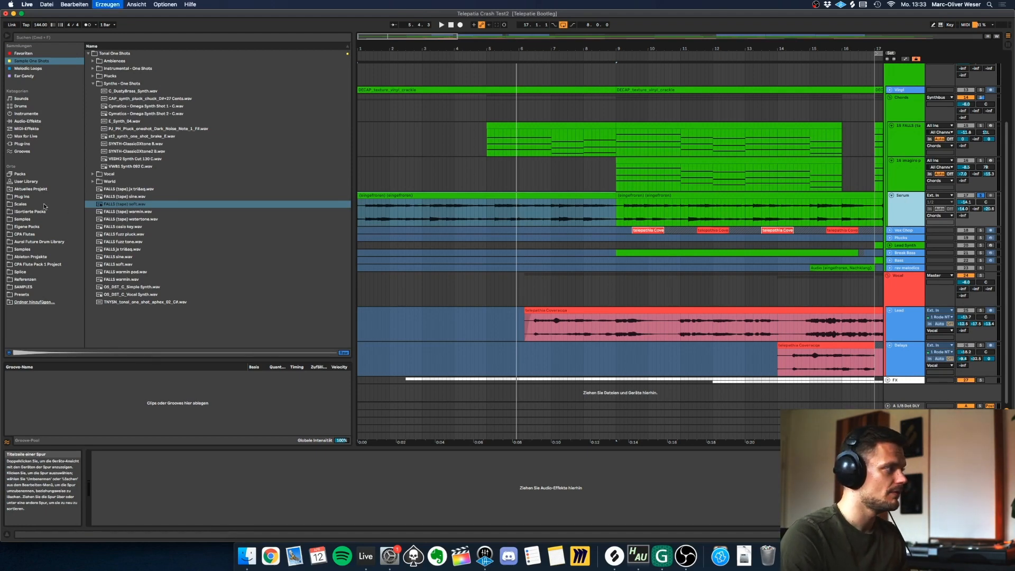
key("super+shift+t")
left_click(22, 196)
left_click(106, 61)
left_click(88, 69)
left_click(93, 174)
left_click_drag(112, 129, 99, 509)
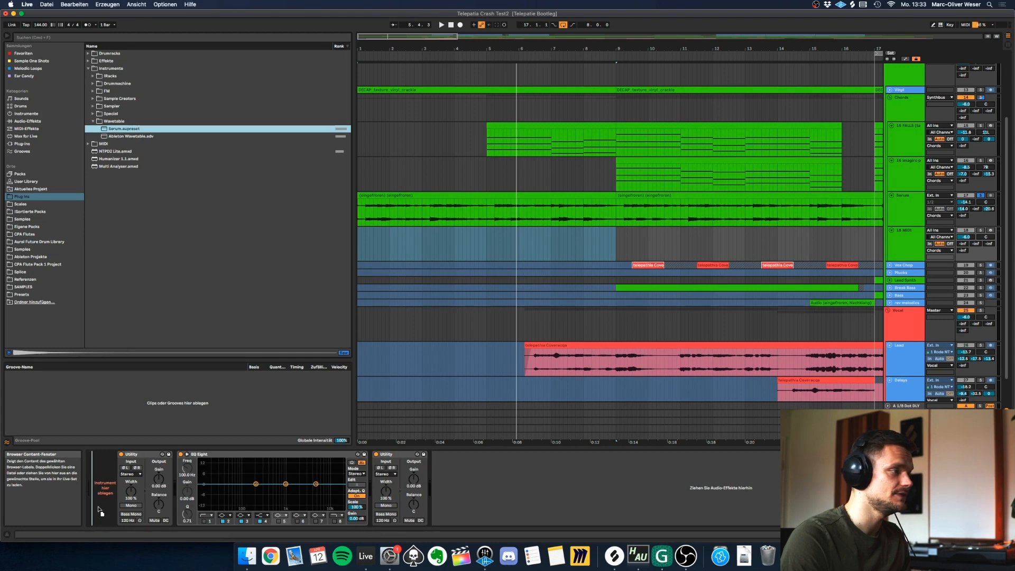
Load Serum's VeloHarm [GS] preset from the !Synth category, and arm and solo its track.
left_click(232, 46)
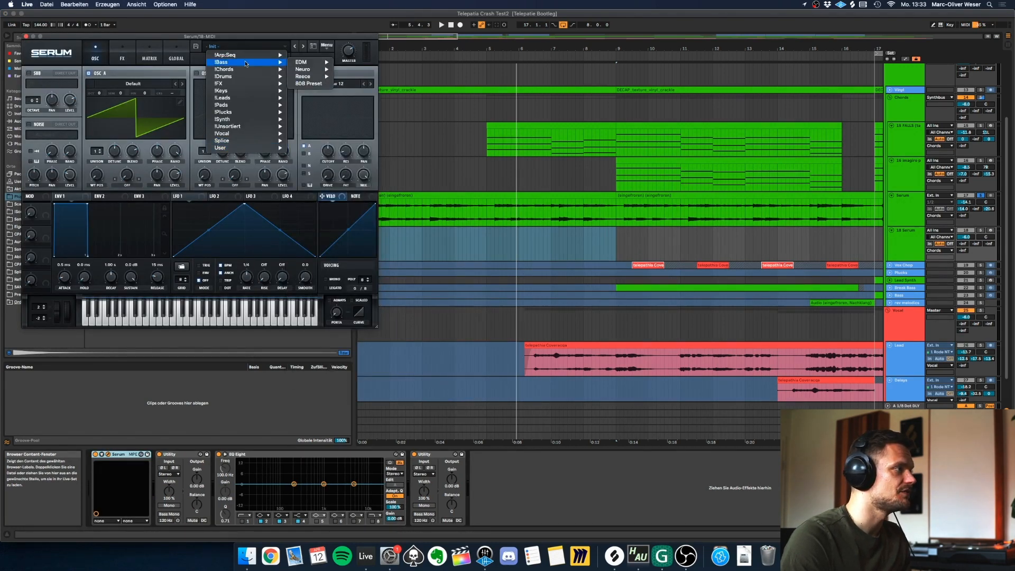
mouse_move(243, 121)
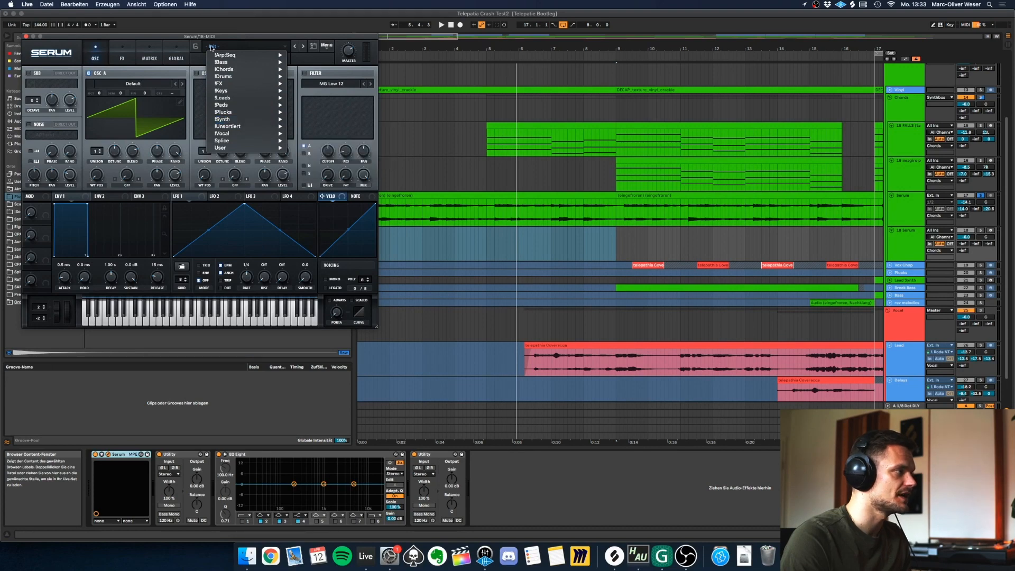
mouse_move(221, 55)
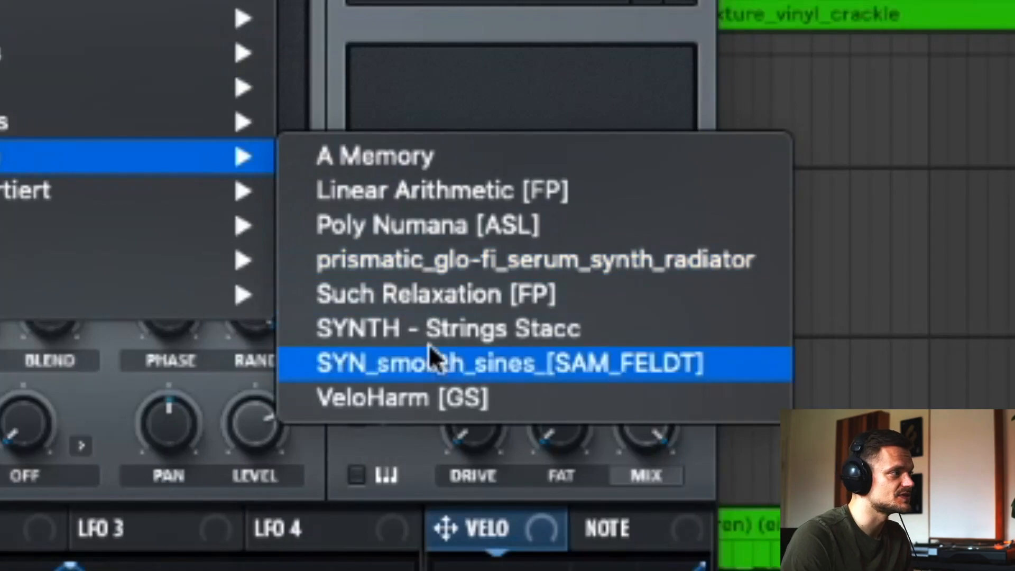
left_click(456, 401)
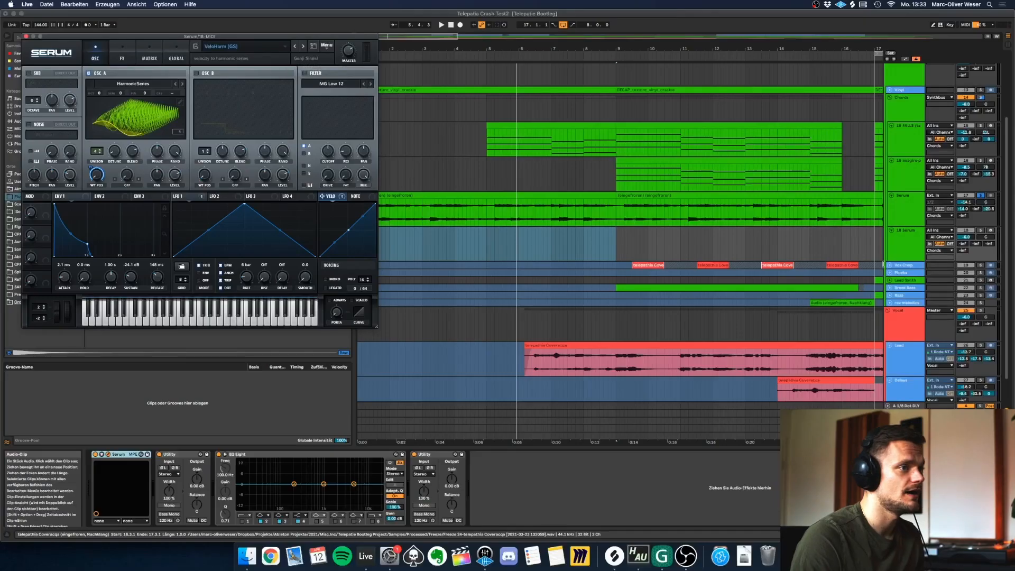
left_click(991, 231)
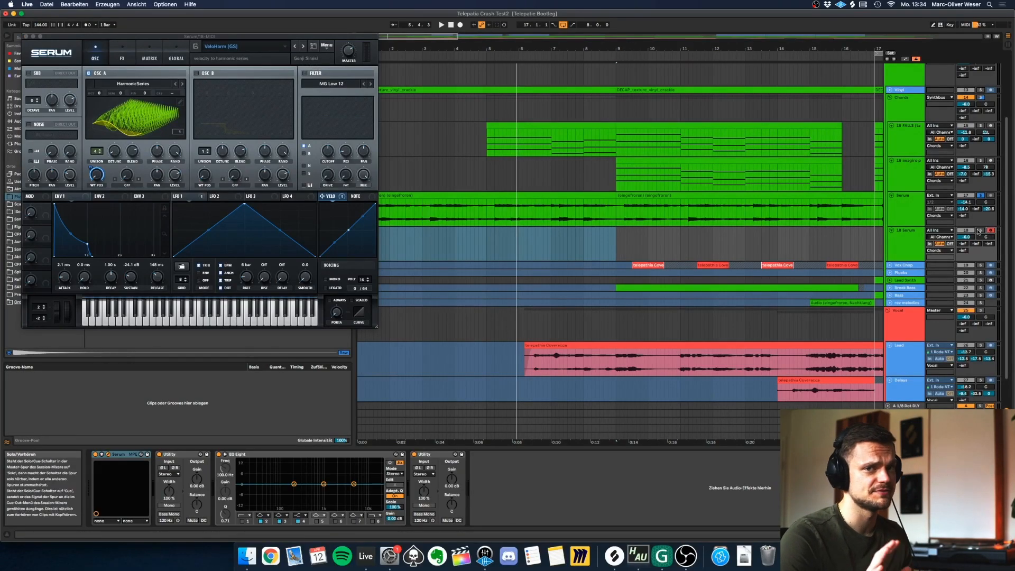
left_click(980, 231)
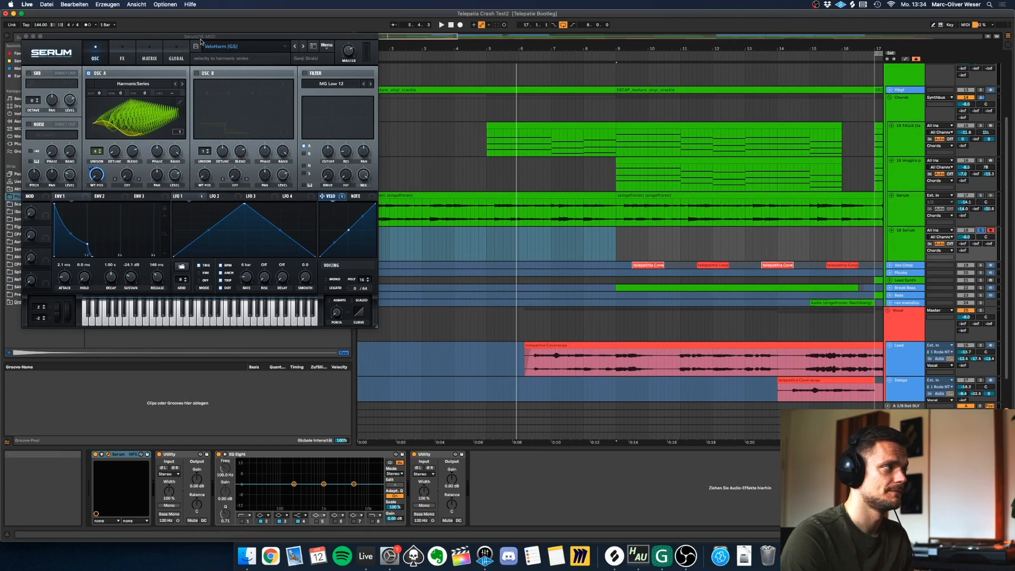
Create a looped four-bar MIDI clip from bar 5 on the new Serum track, with the plug-in window moved over its note editor.
left_click(516, 253)
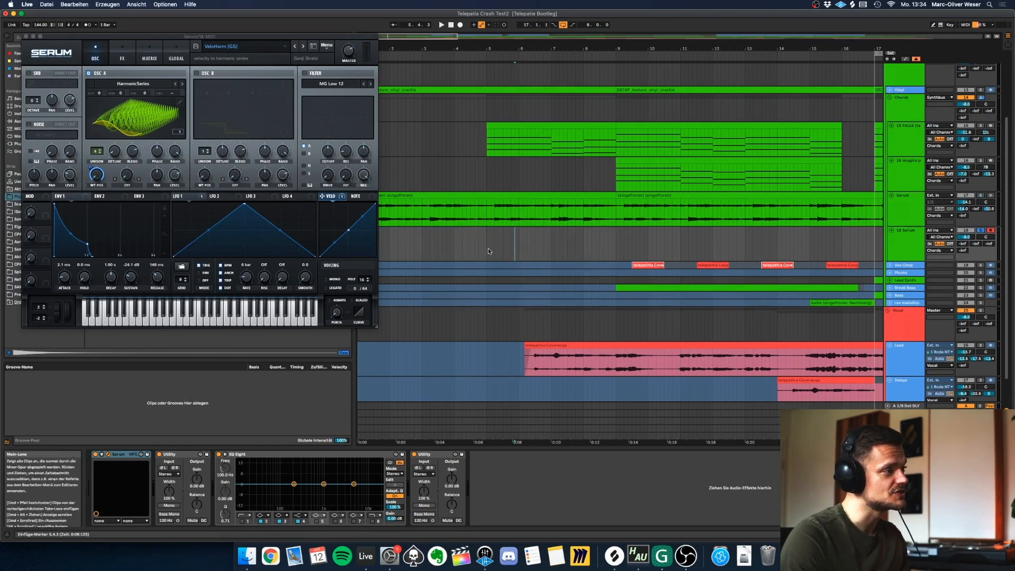
left_click_drag(487, 248, 614, 243)
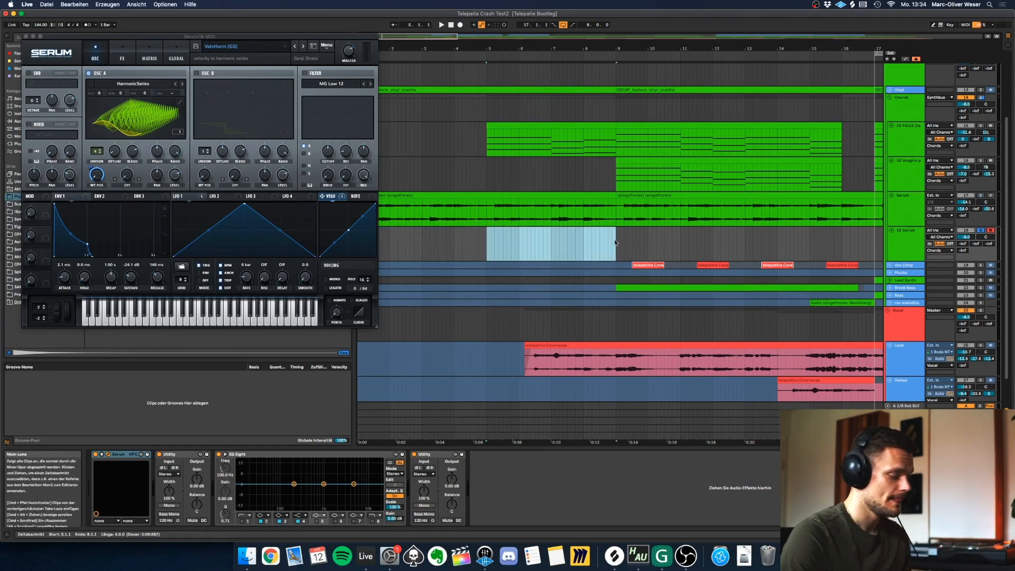
key("super+shift+m")
left_click_drag(181, 38, 575, 140)
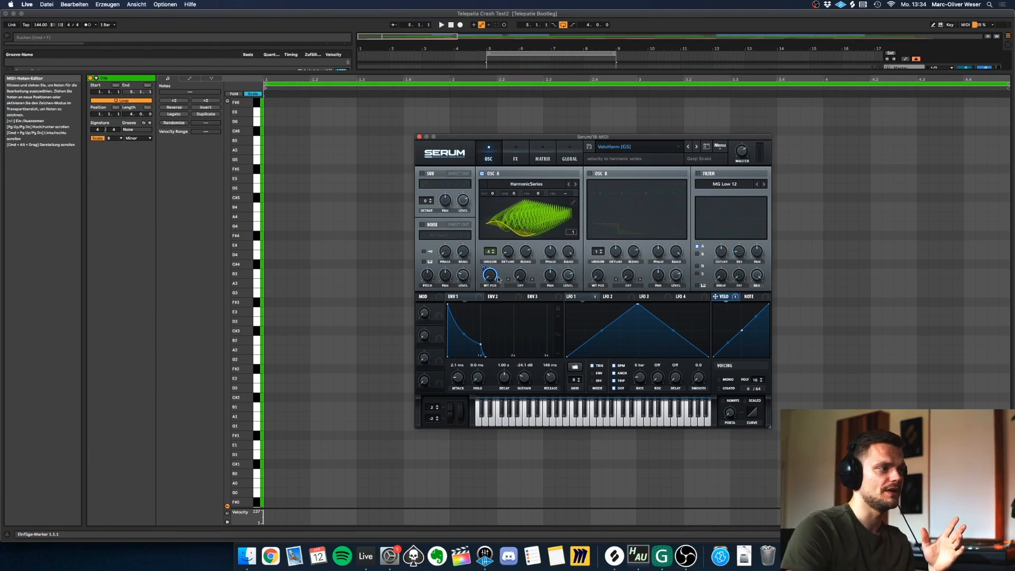
mouse_move(498, 277)
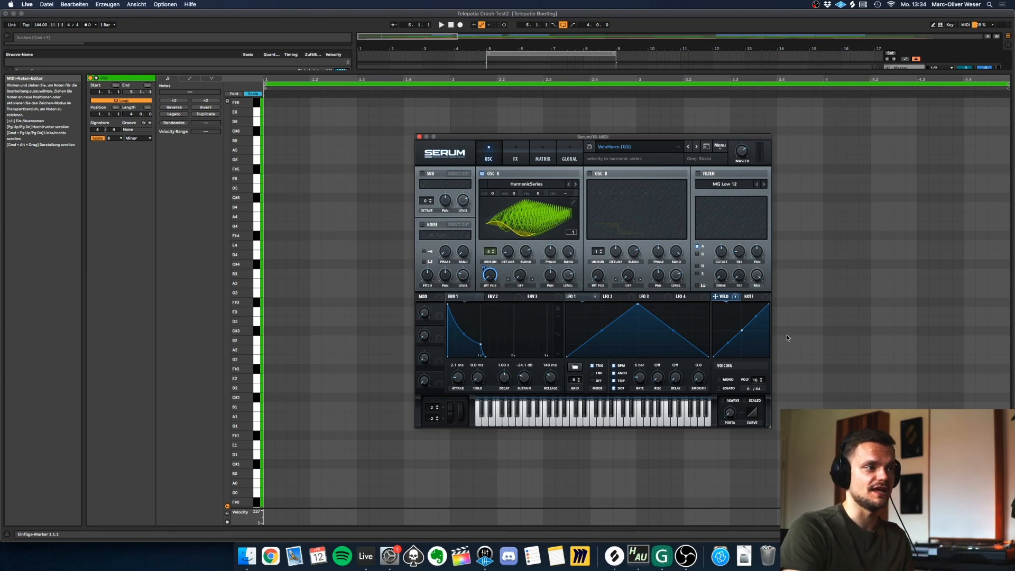
Hide the plug-in window, add a two-beat B2 note at the clip start and try it at velocities 1, 54 and 28.
left_click(372, 162)
left_click(307, 297)
key("super+alt+p")
double_click(271, 342)
left_click_drag(274, 341, 295, 407)
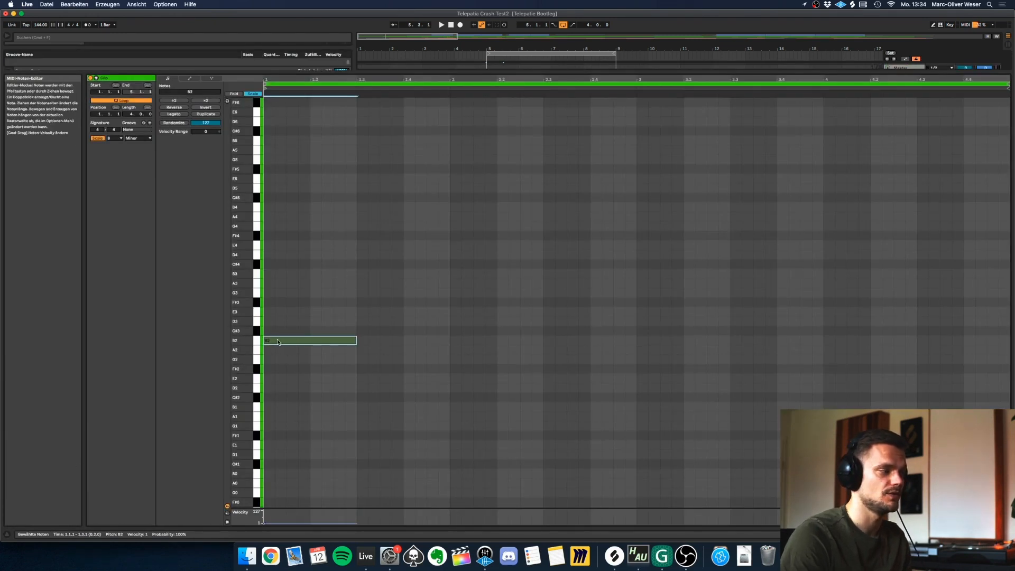
key("space")
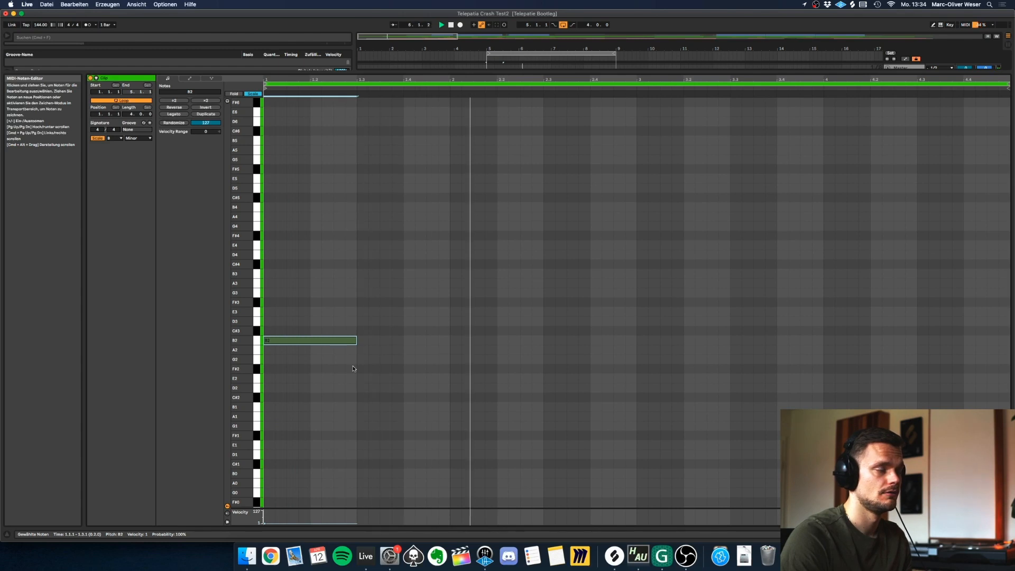
left_click_drag(327, 340, 328, 323)
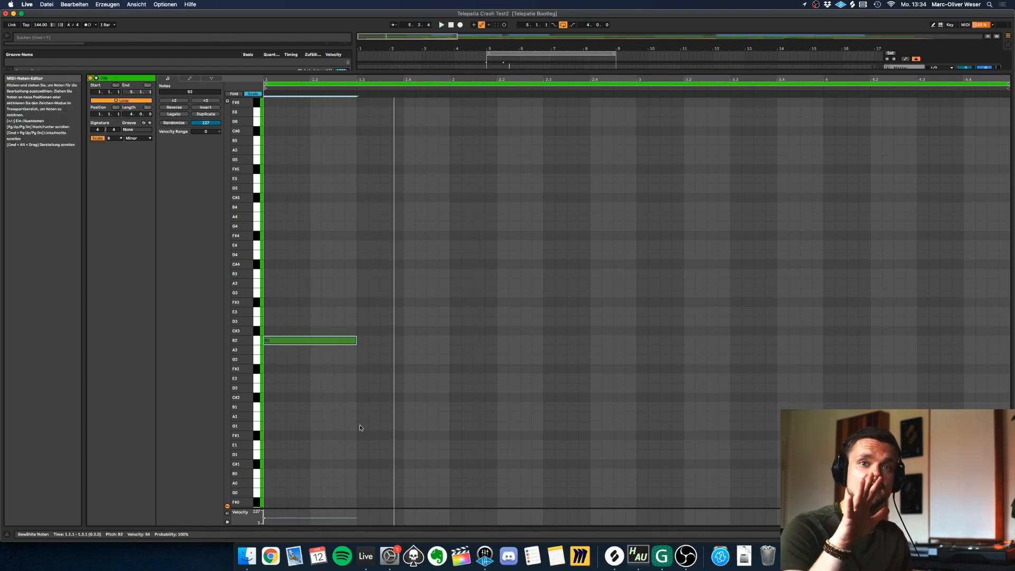
left_click_drag(324, 340, 325, 352)
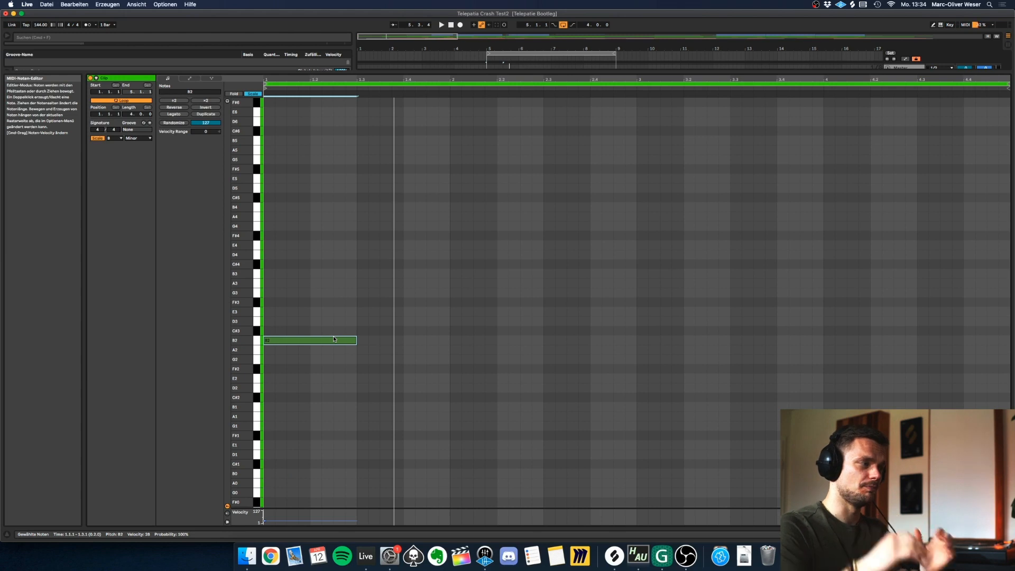
Add staggered two-beat E3 and G3 notes above the B2 note and vary their velocities.
double_click(317, 312)
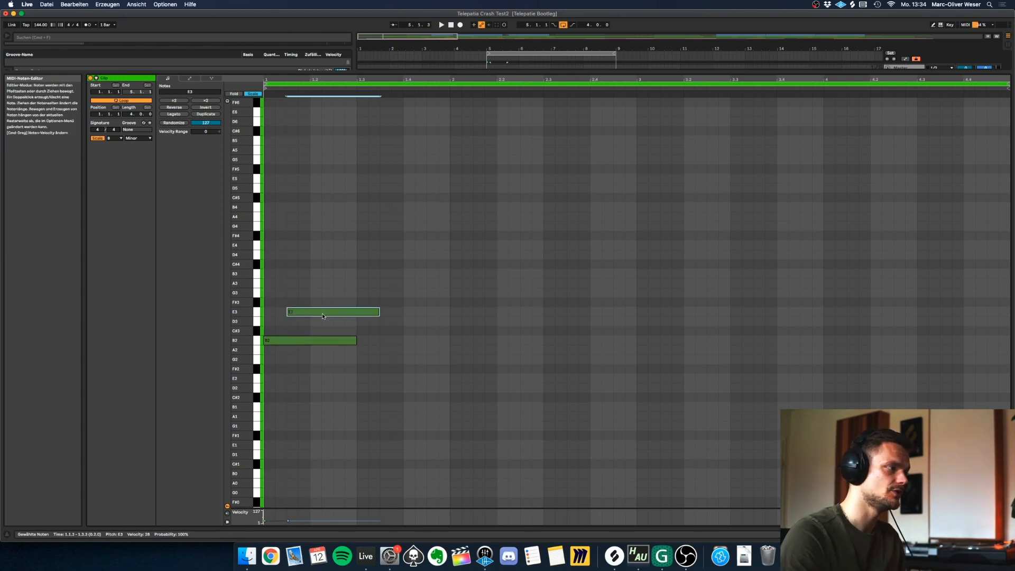
left_click(319, 330)
double_click(333, 293)
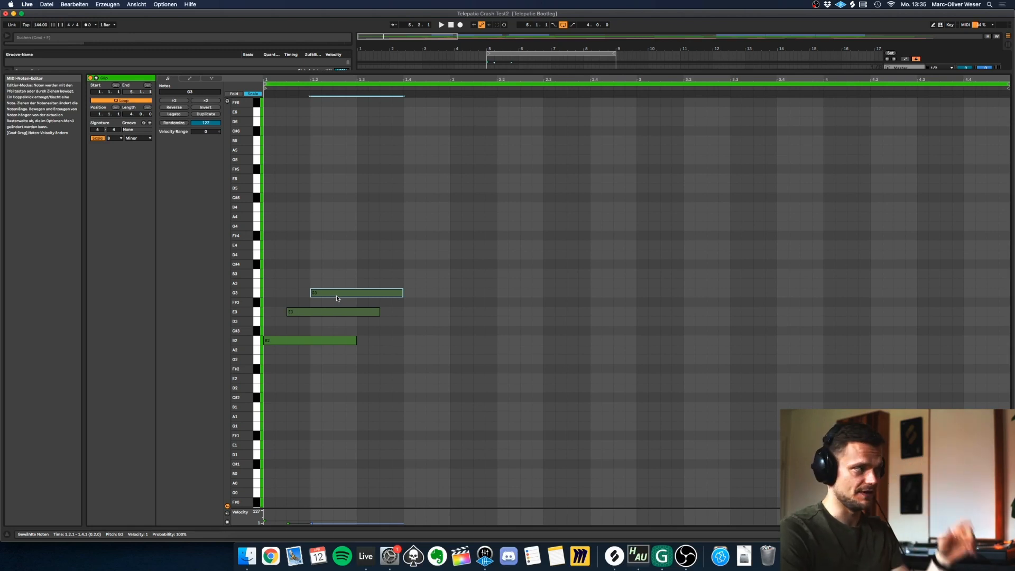
mouse_move(336, 290)
left_mouse_down()
mouse_move(311, 154)
mouse_move(318, 130)
mouse_move(354, 317)
mouse_move(353, 298)
left_mouse_up()
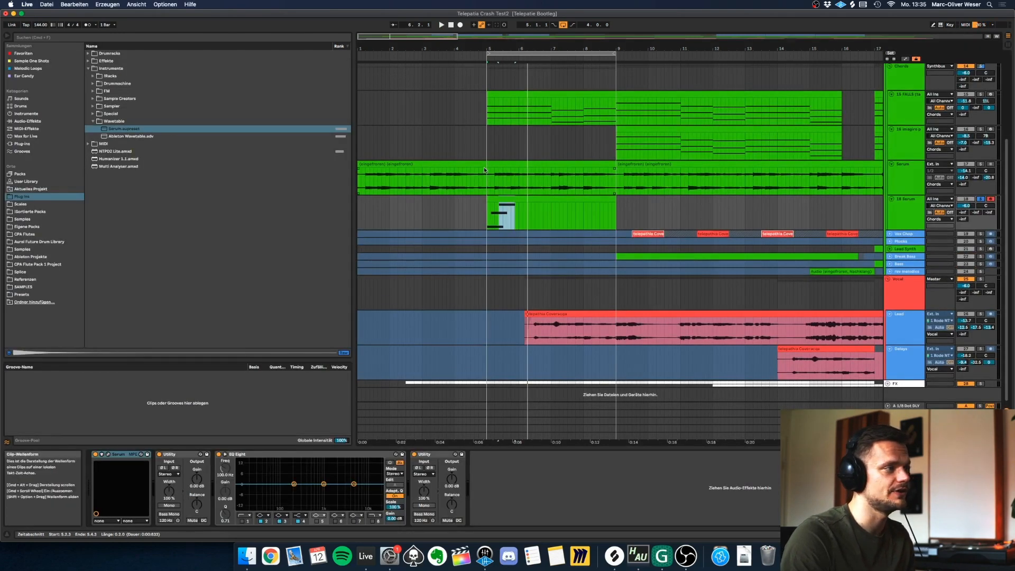
Solo the frozen Serum track again and delete the temporary Serum MIDI track below it.
left_click(484, 170)
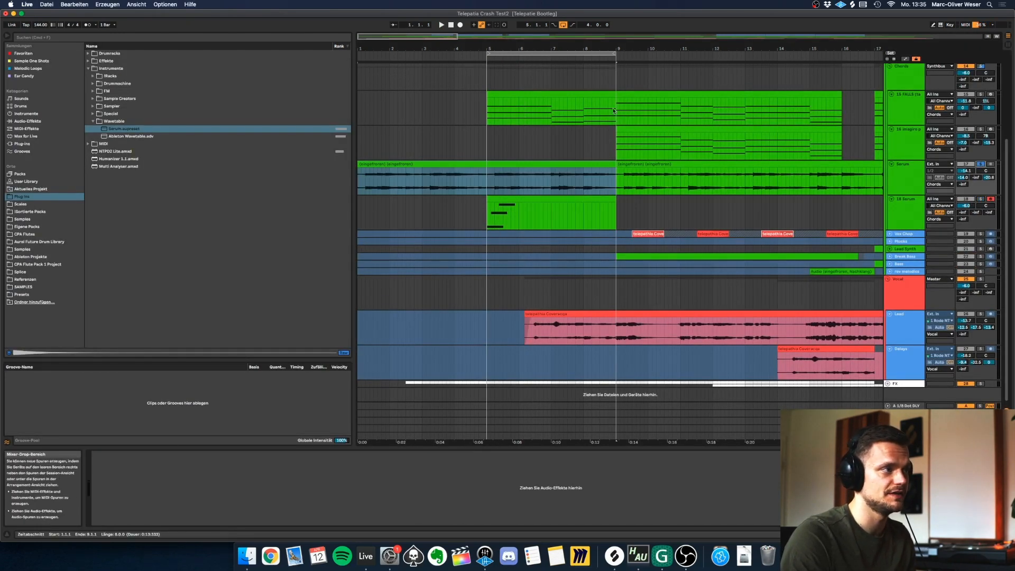
left_click(529, 92)
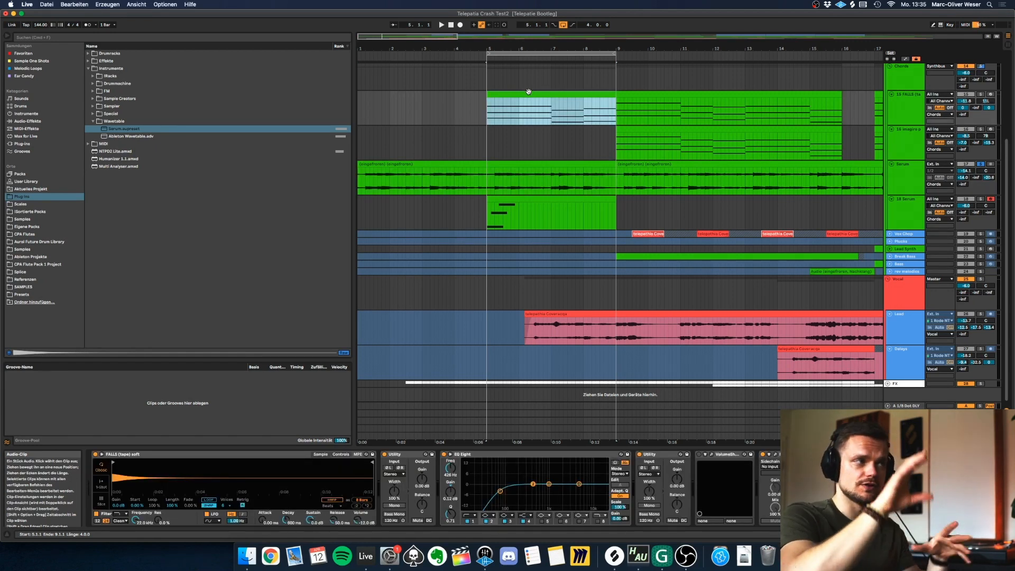
left_click(904, 201)
key("Delete")
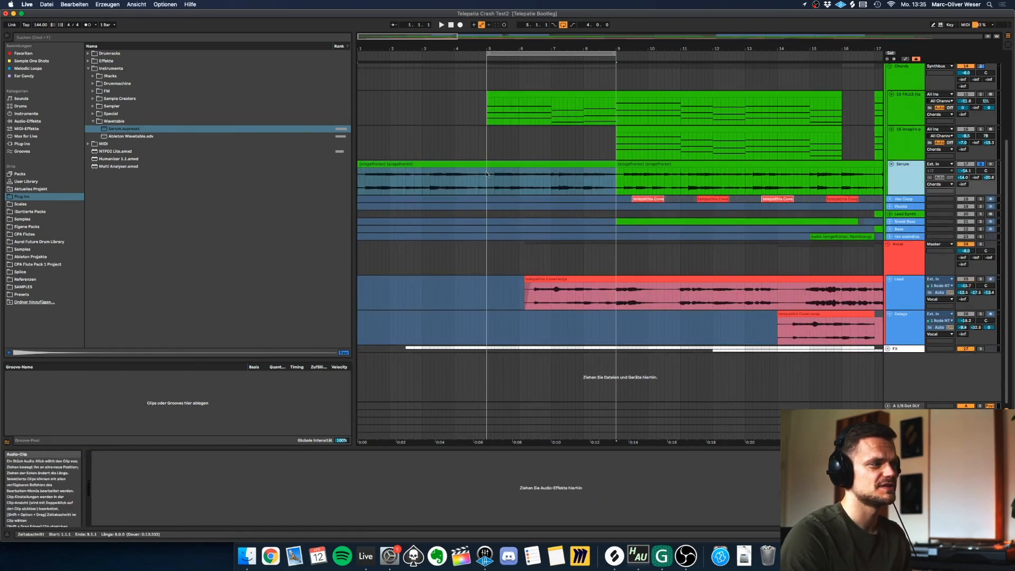
Replay the frozen Serum track's first clip from bar 1 up to bar 5.
left_click(469, 167)
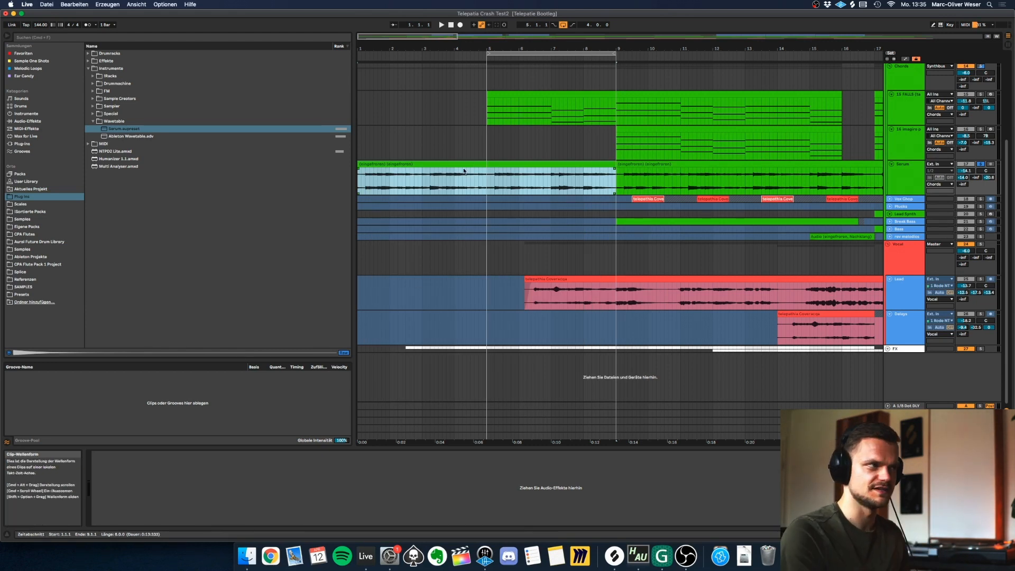
key("space")
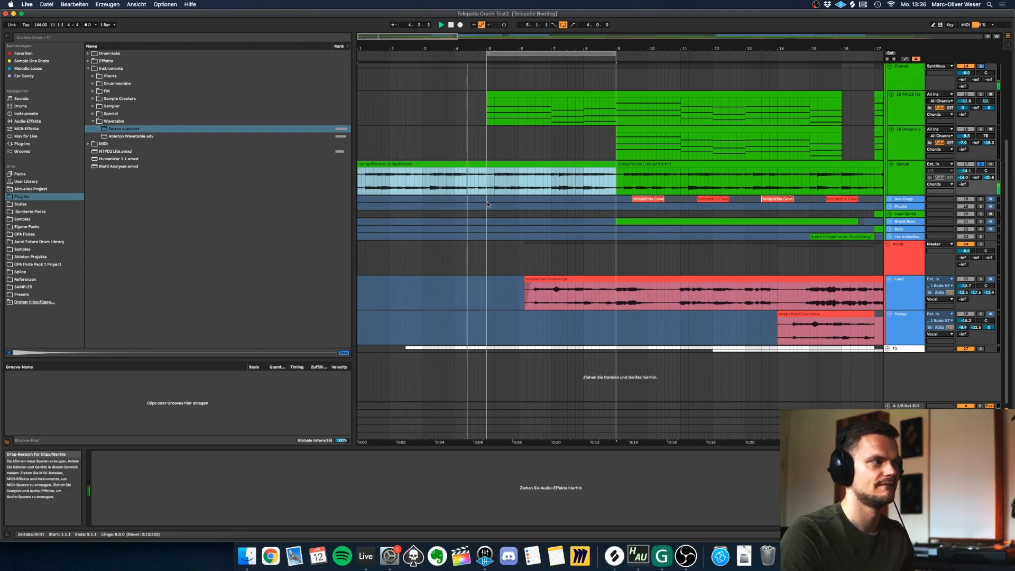
key("space")
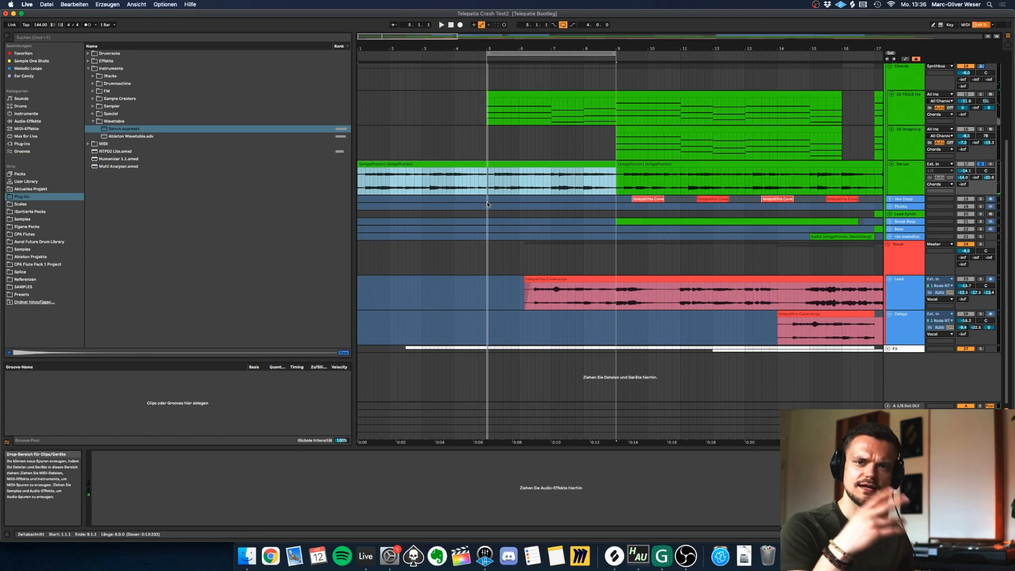
Solo the Chords group, play it from bar 9 and loop the seven-bar FALLS clip starting there.
scroll(487, 205, "up", 2)
left_click(986, 99)
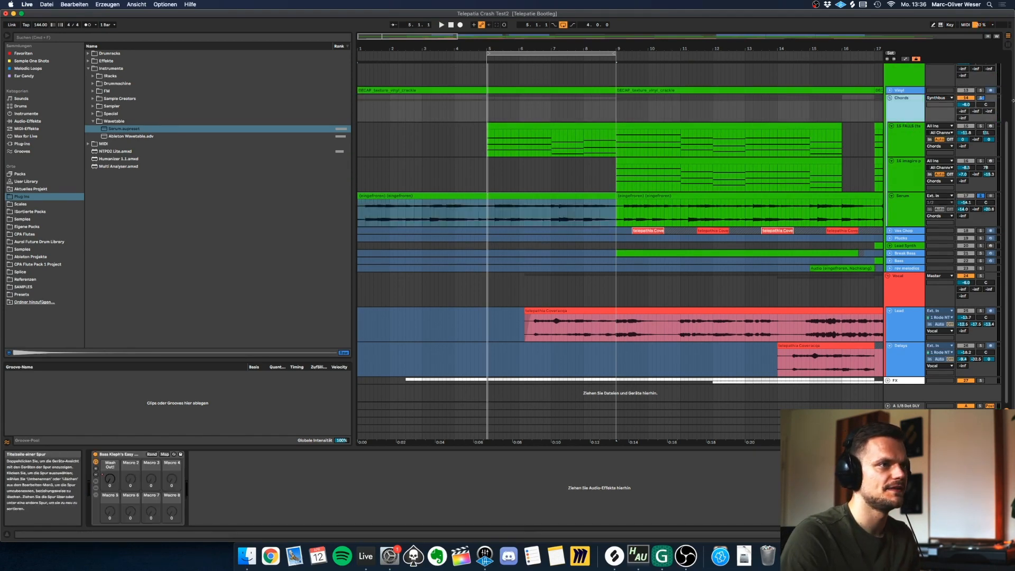
left_click(615, 113)
key("space")
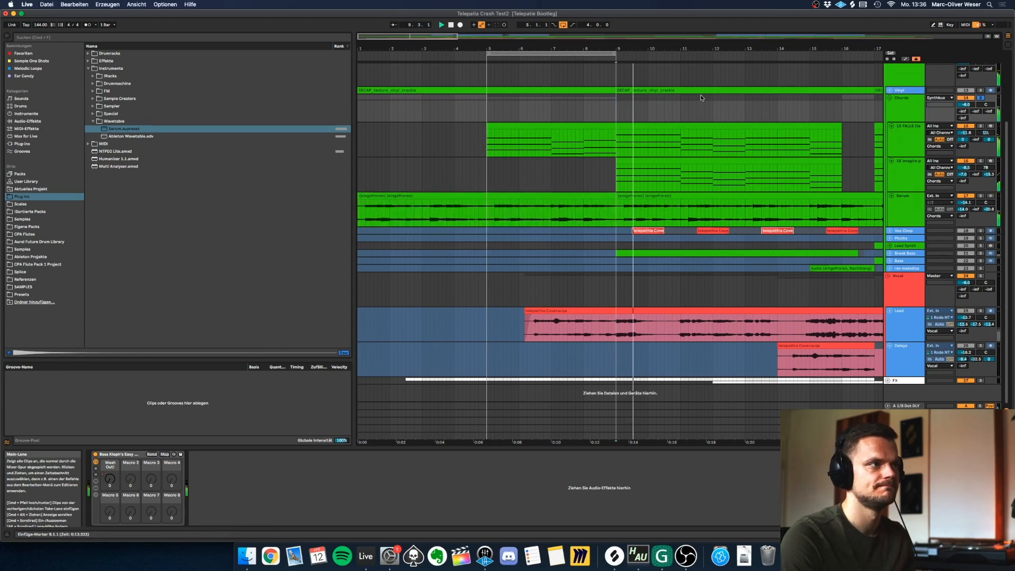
left_click(626, 125)
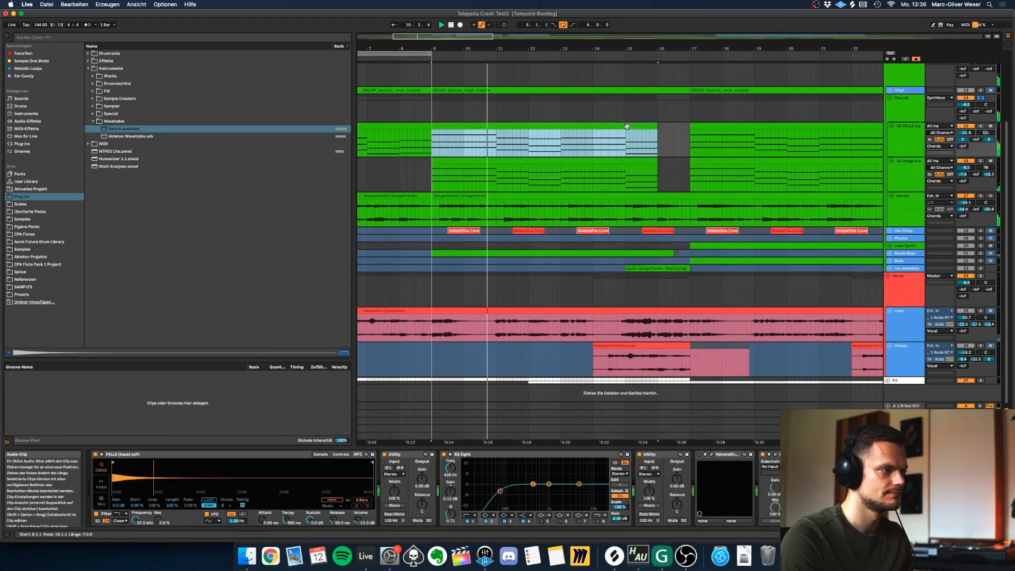
key("super+l")
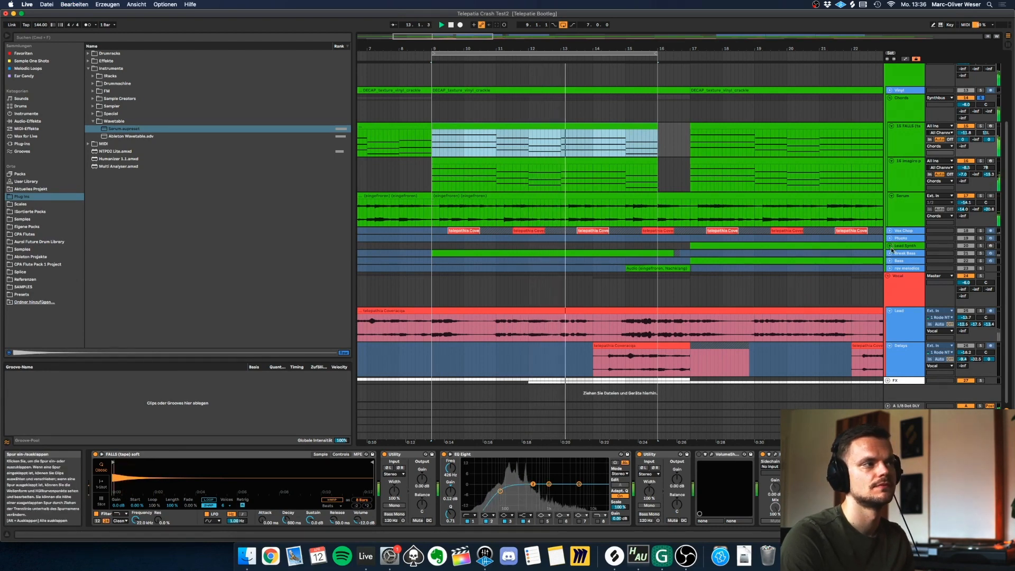
Solo the vocals together with the chords and restart playback from bar 9.
scroll(795, 261, "left", 3)
left_click(981, 311, "super")
left_click_drag(705, 48, 524, 24)
left_click(459, 329)
key("space")
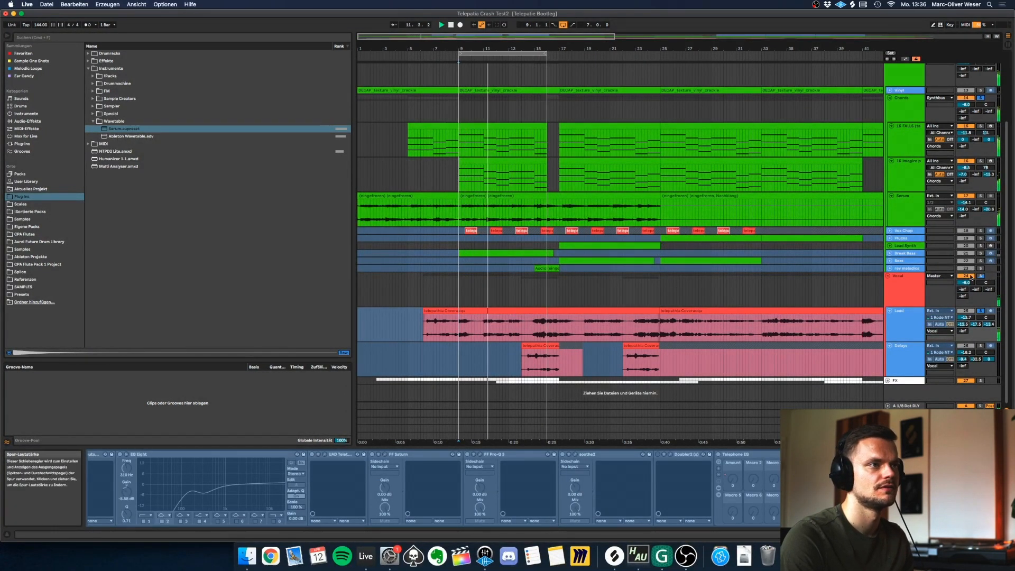
Lower the FALLS chord track's volume to -14.7 dB and unfold the Lead Synth track.
left_click_drag(966, 132, 966, 141)
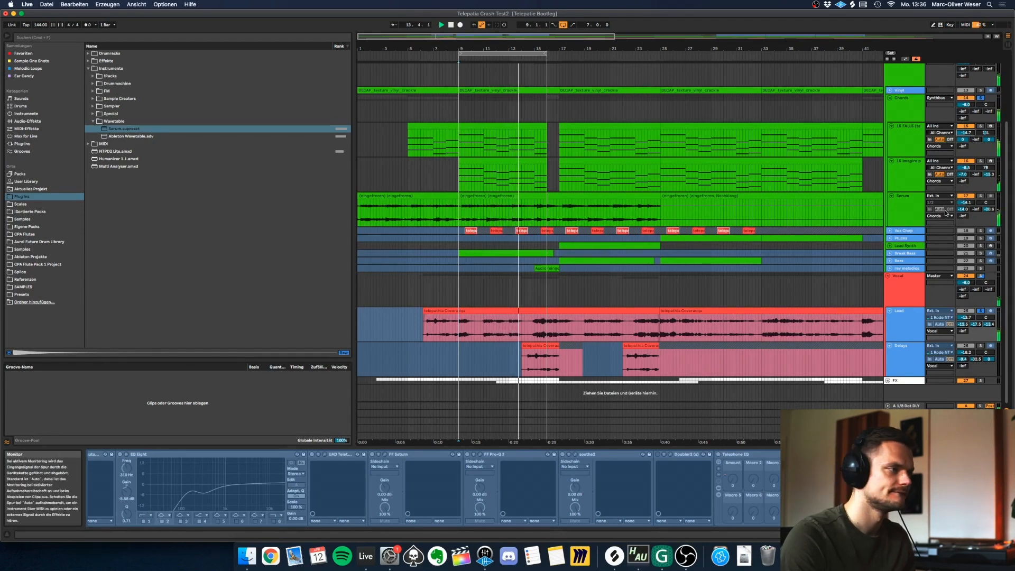
left_click(892, 249)
left_click(891, 250)
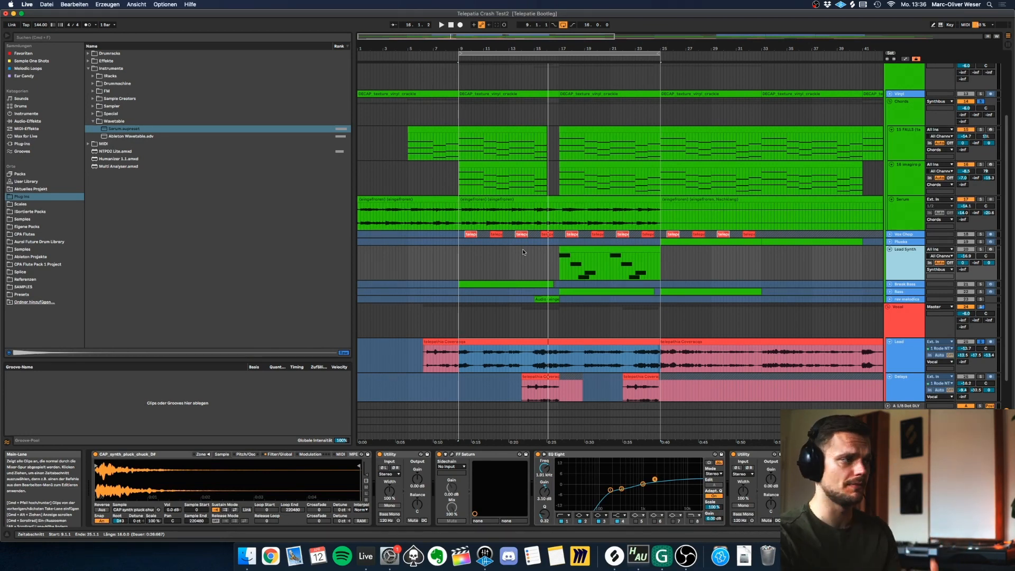
Inspect the Lead Synth's CAP_synth_pluck_chuck_D# sampler and the effects on the 1/8 Dot DLY return track.
left_click(608, 249)
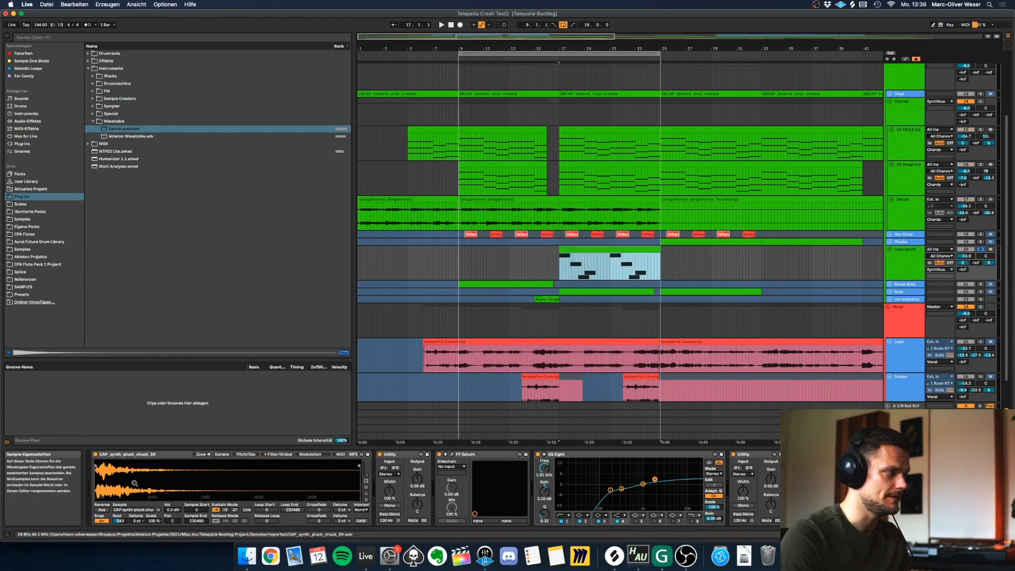
left_click(119, 457)
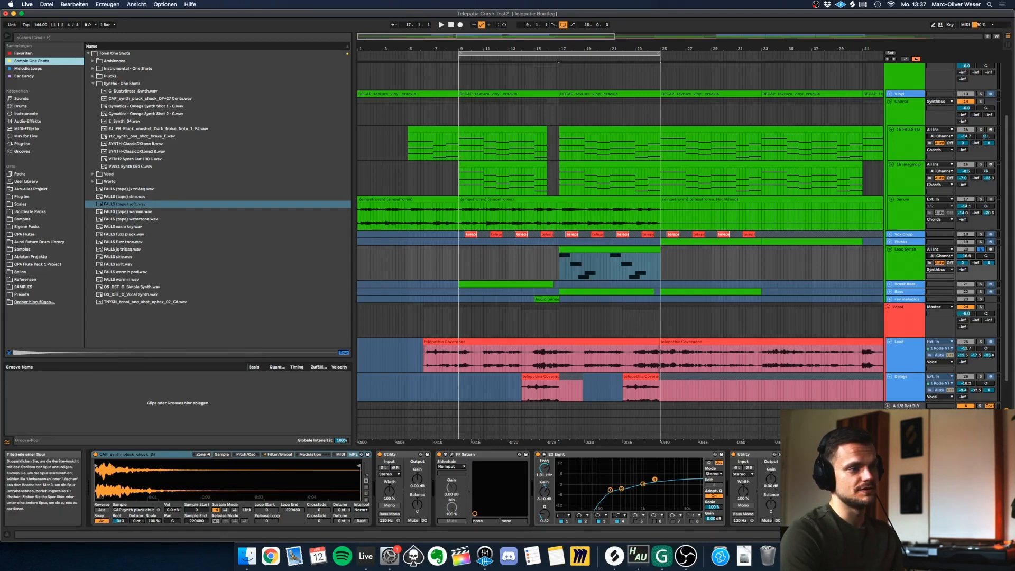
left_click(907, 406)
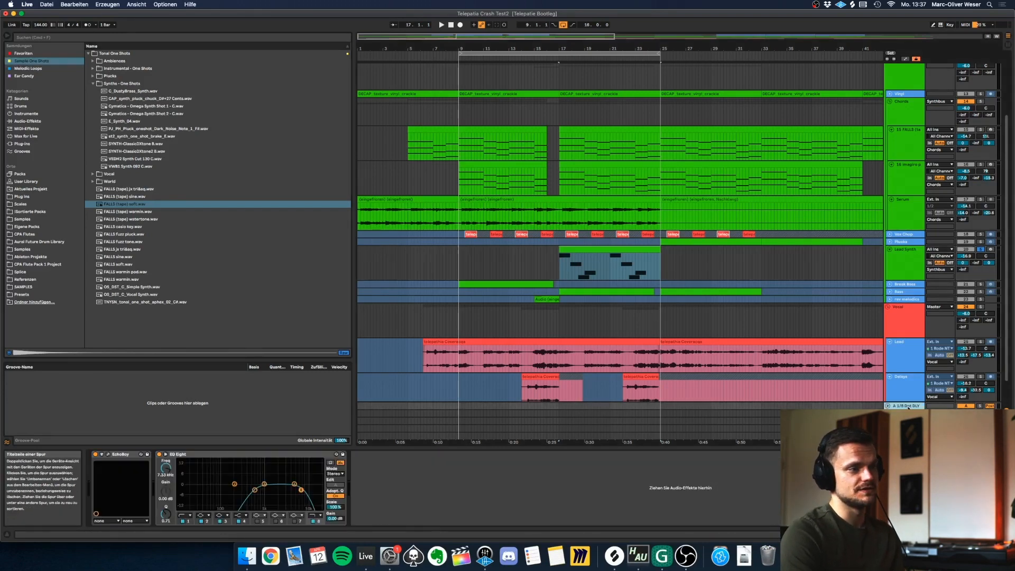
Return to the Lead Synth track and play its soloed clip, starting within bar 17.
left_click(907, 258)
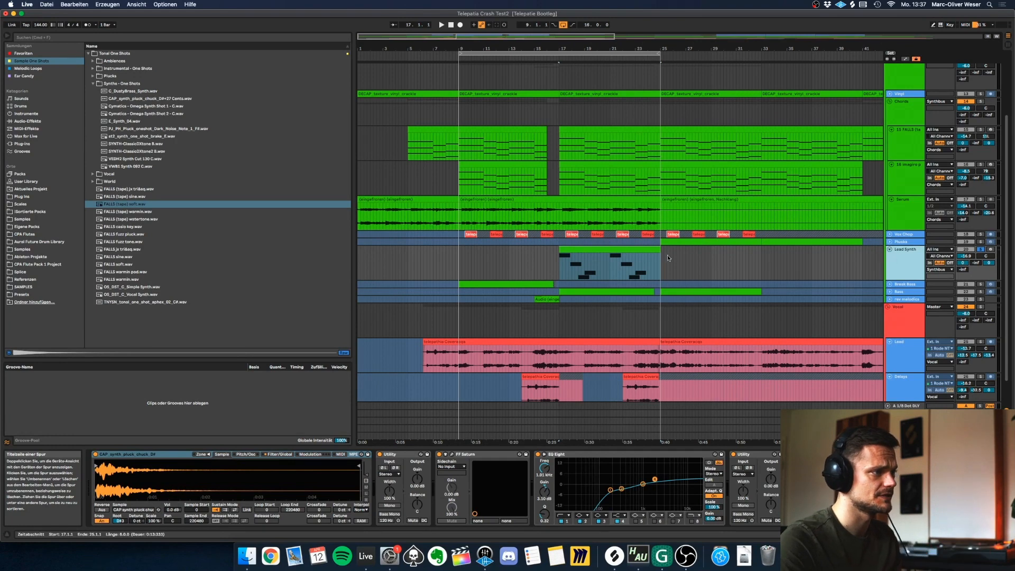
left_click(598, 255)
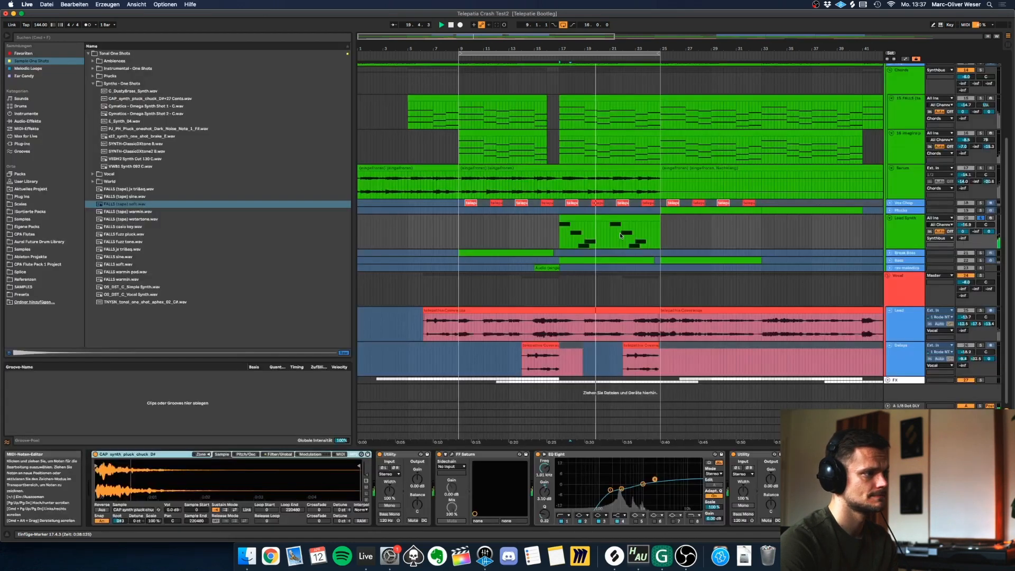
Compare the Lead Synth and FALLS chord notes from bar 17 to 25 together in the MIDI editor, and close it.
left_click(930, 120)
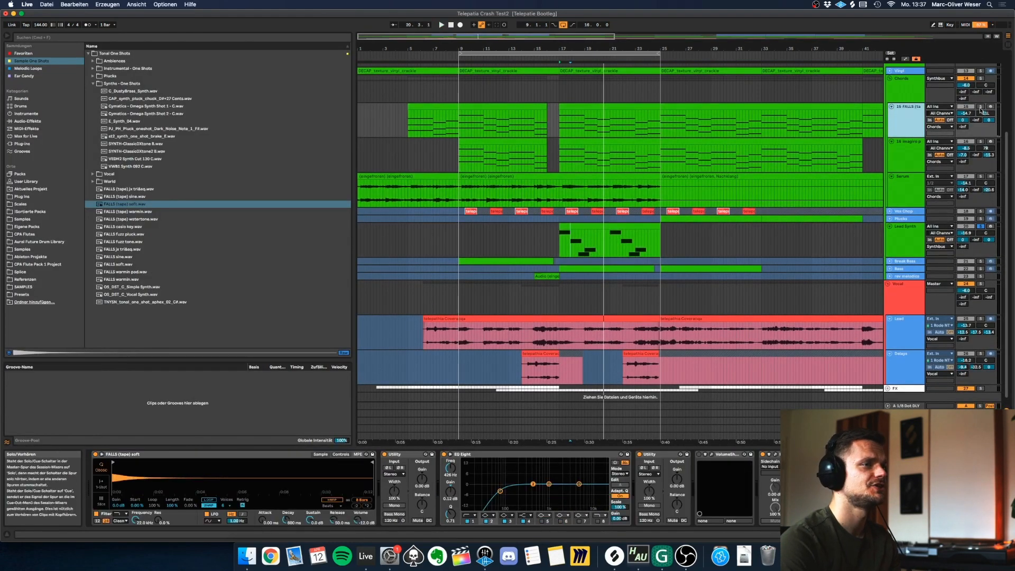
left_click(625, 108)
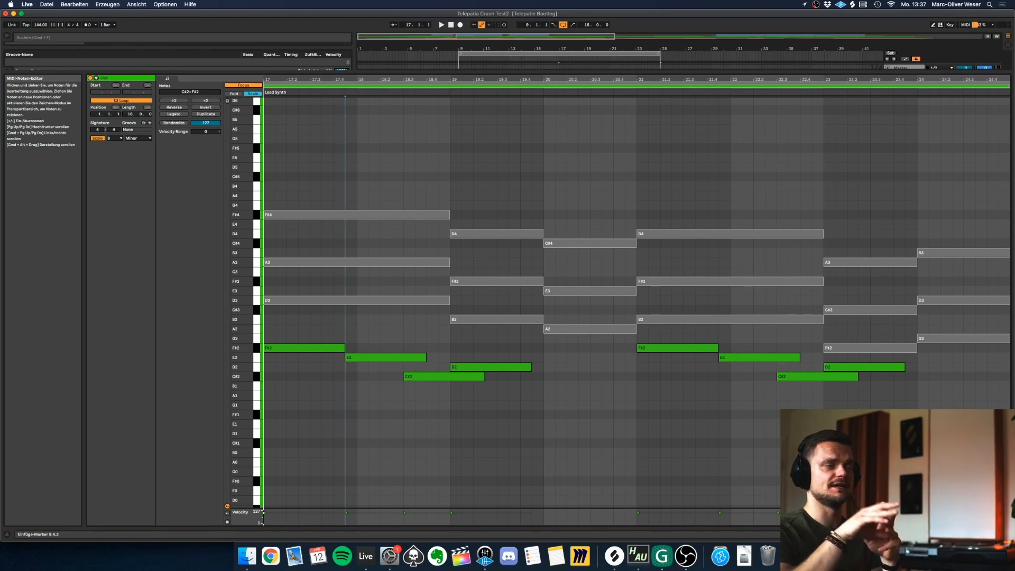
key("shift+Tab")
Play the soloed Lead Synth with the FALLS chords from bar 17, from bar 21, and once more from bar 17.
scroll(578, 280, "down", 4)
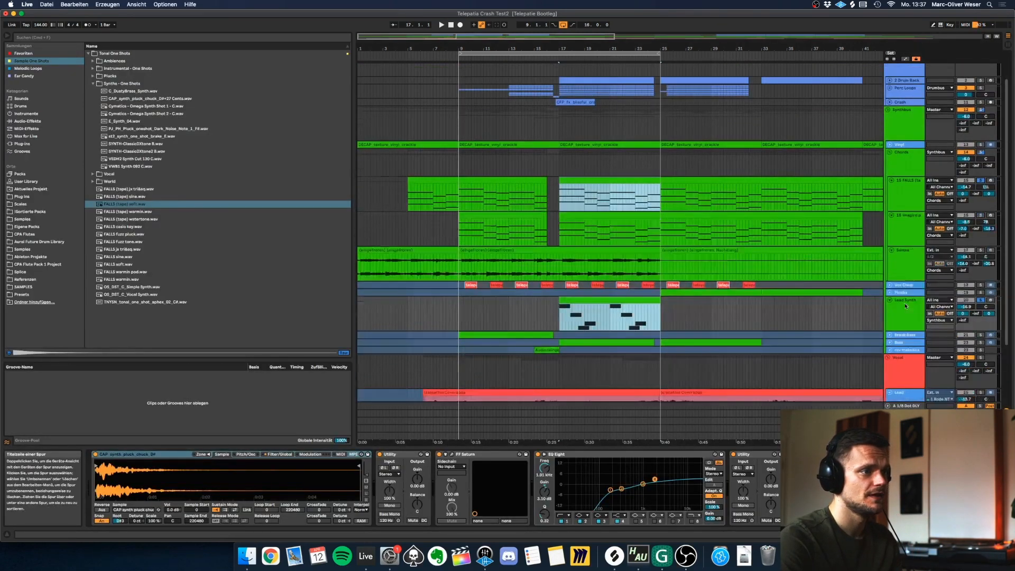
left_click(578, 282)
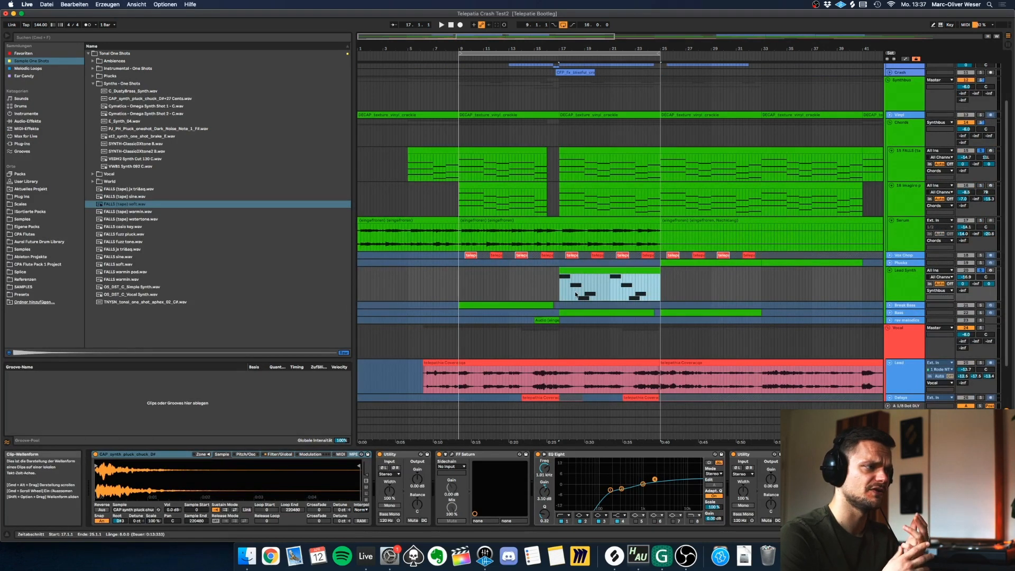
key("space")
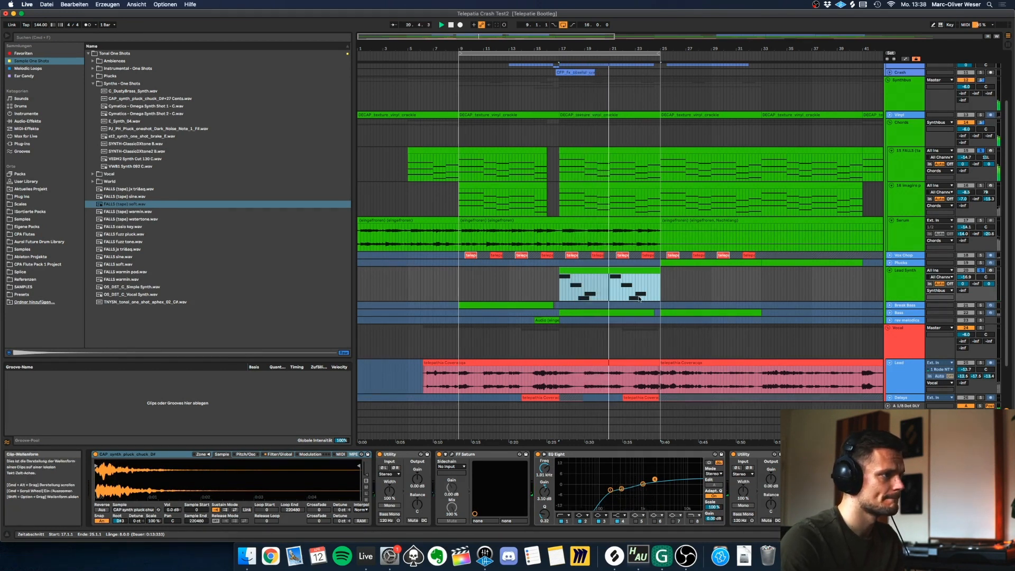
left_click(611, 291)
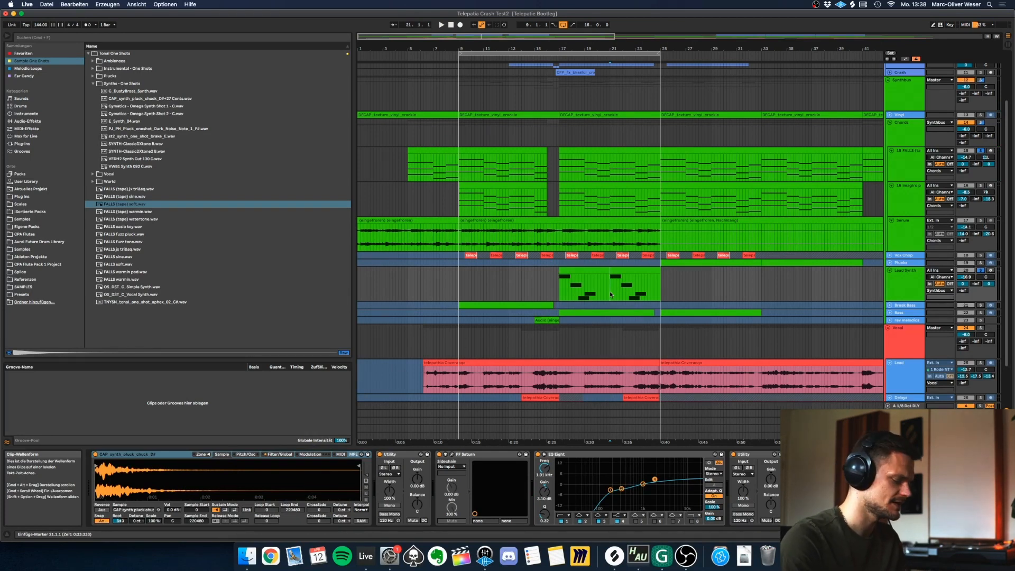
key("space")
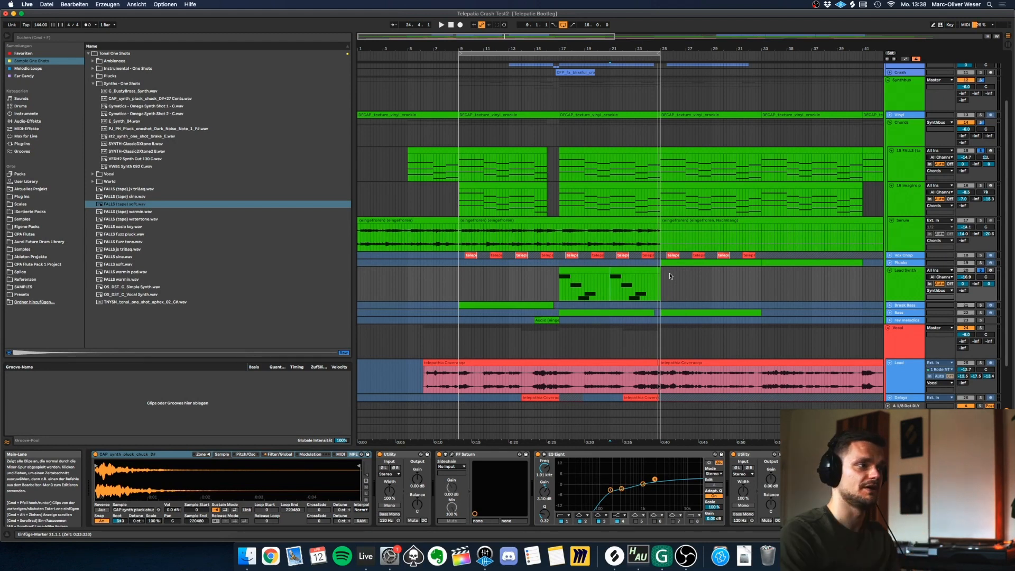
left_click(625, 269)
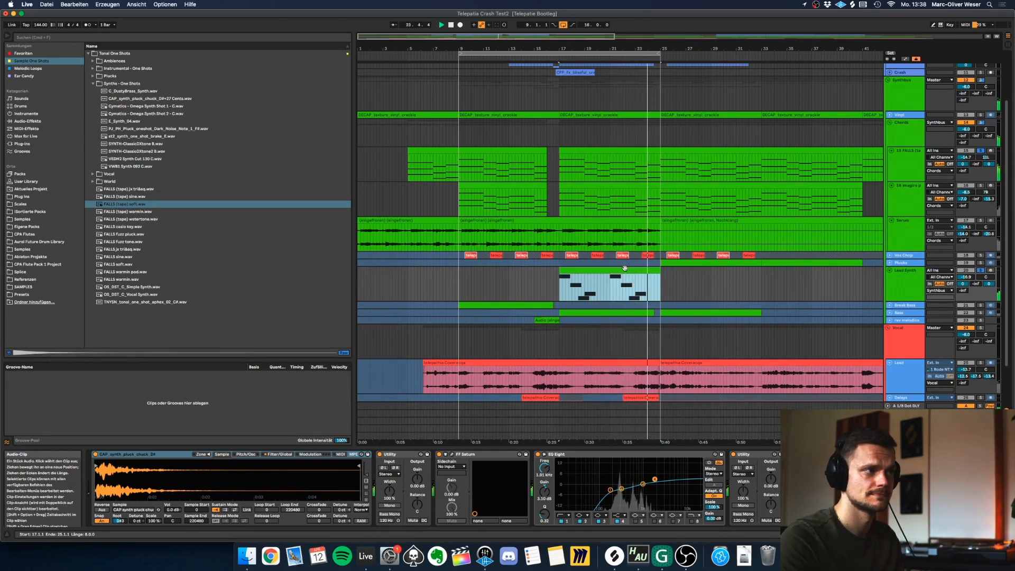
key("space")
Unfold the Vox Chop track and solo it alongside the Lead Synth and FALLS tracks.
left_click(890, 255)
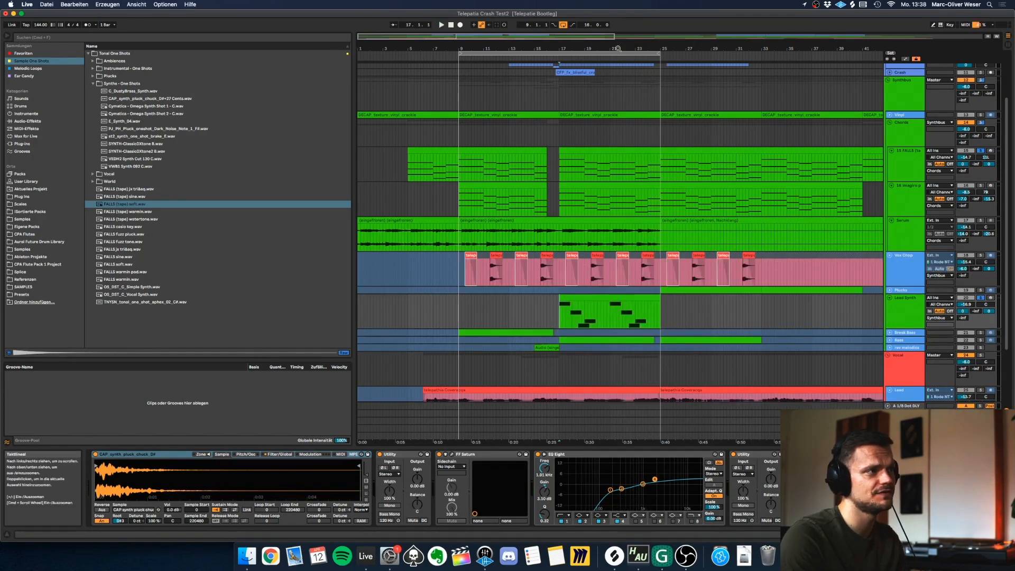
left_click_drag(619, 48, 615, 68)
left_click(595, 305)
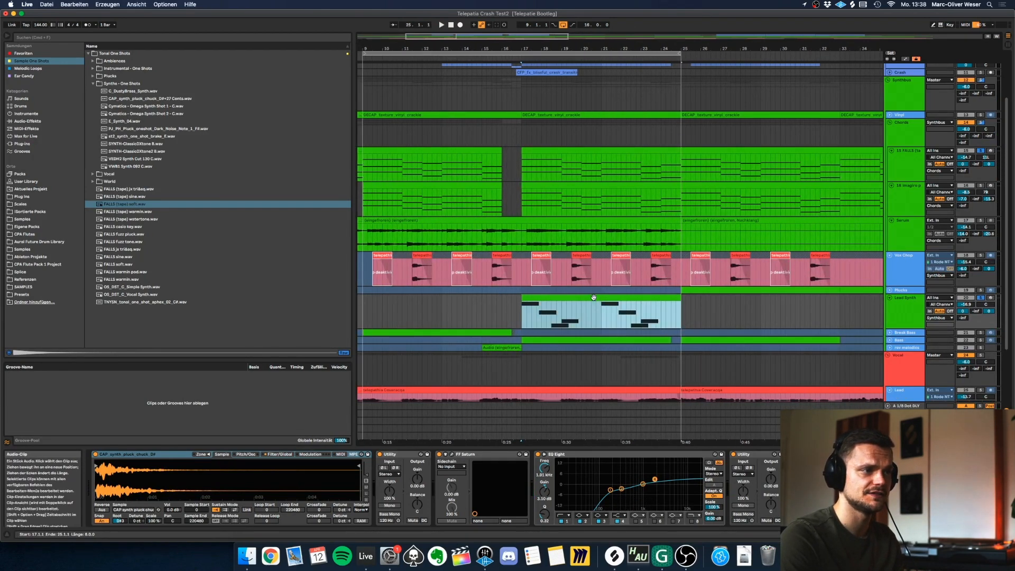
left_click(906, 256)
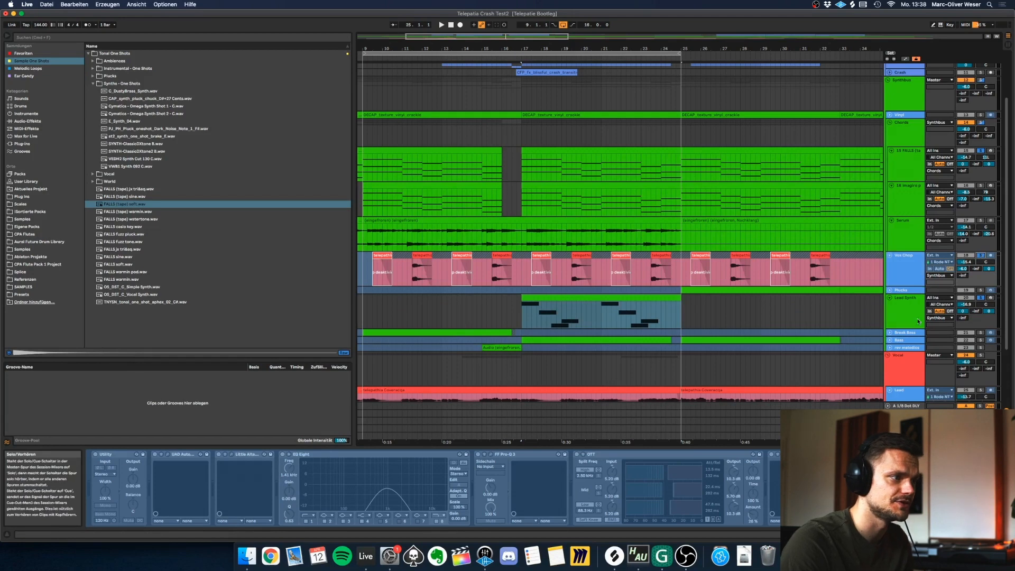
scroll(484, 332, "down", 3)
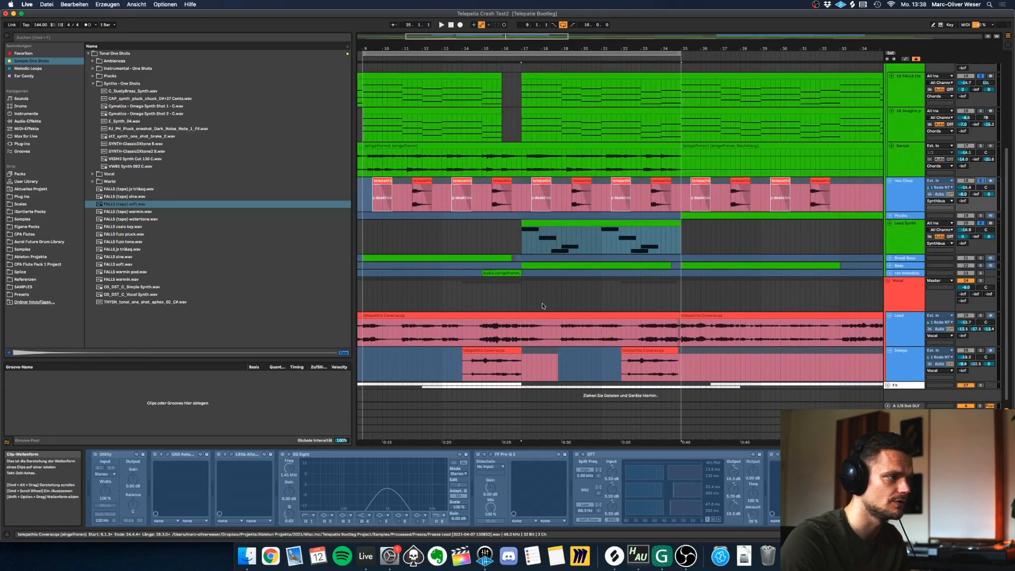
Select the Vox Chop clip starting in bar 19 and unfreeze the Vox Chop track.
left_click(586, 199)
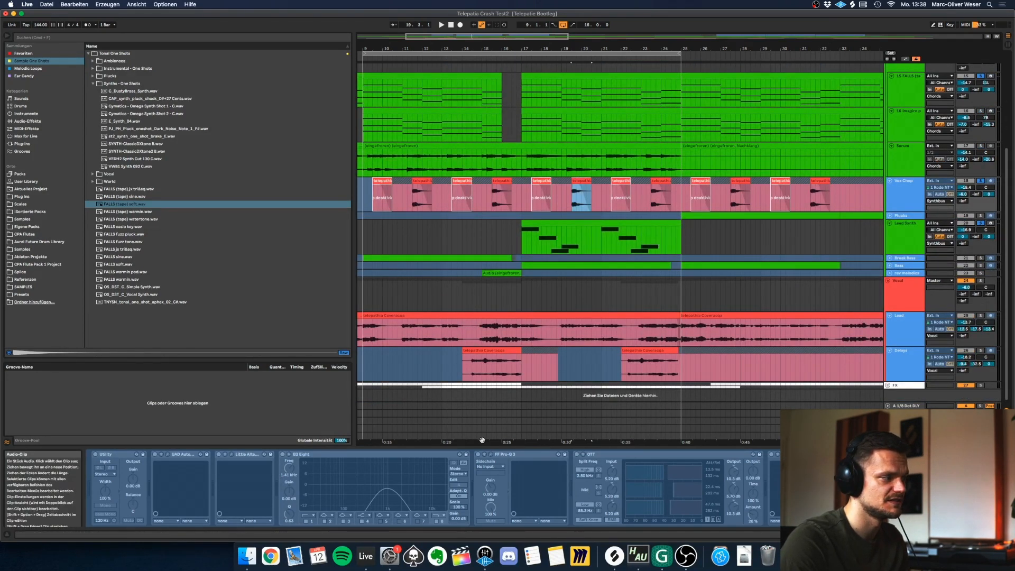
right_click(916, 192)
left_click(853, 243)
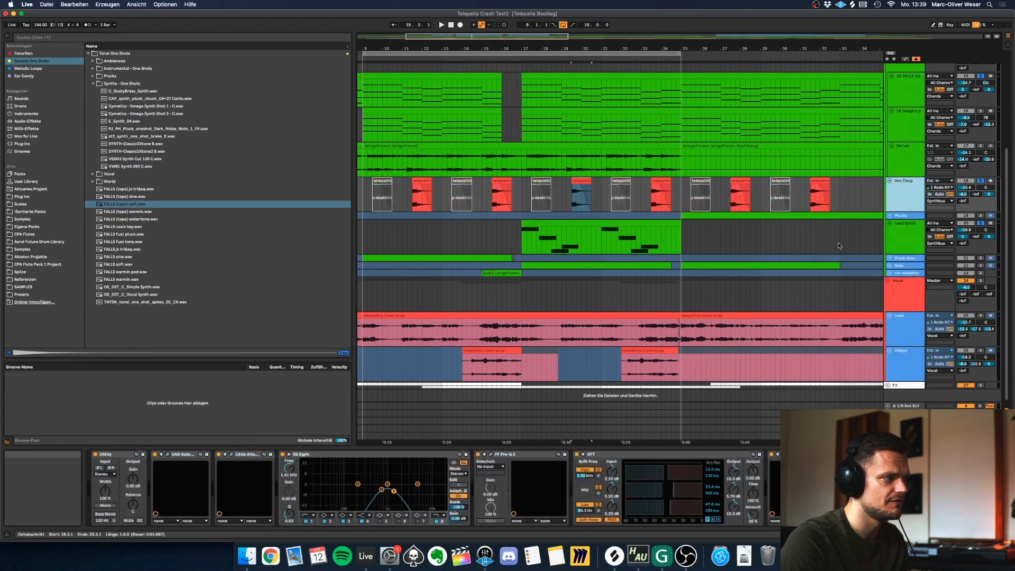
Inspect the Vox Chop effect chain: Little AlterBoy, FF Pro-Q 3, OTT and EchoBoy.
left_click(231, 455)
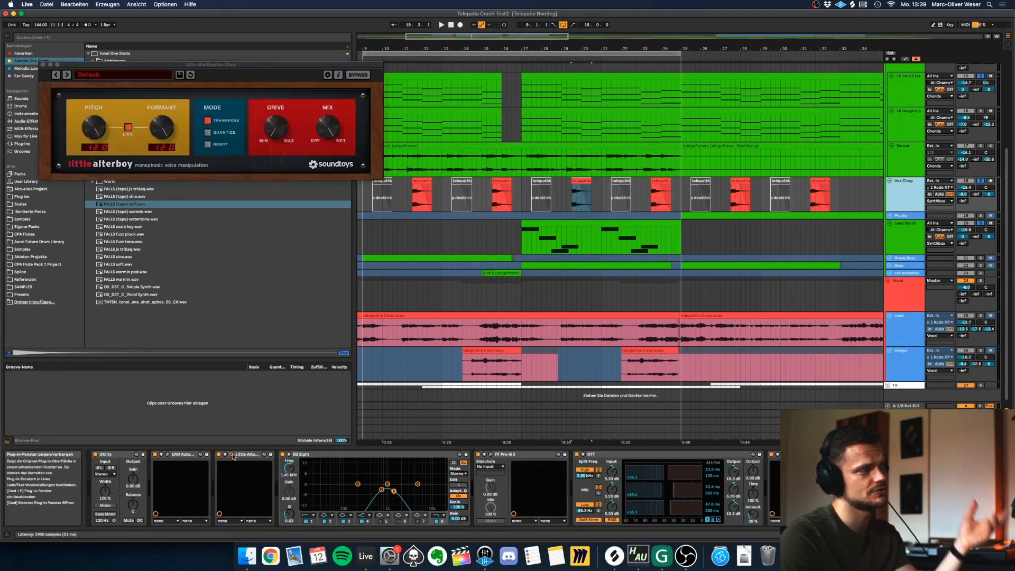
left_click(232, 454)
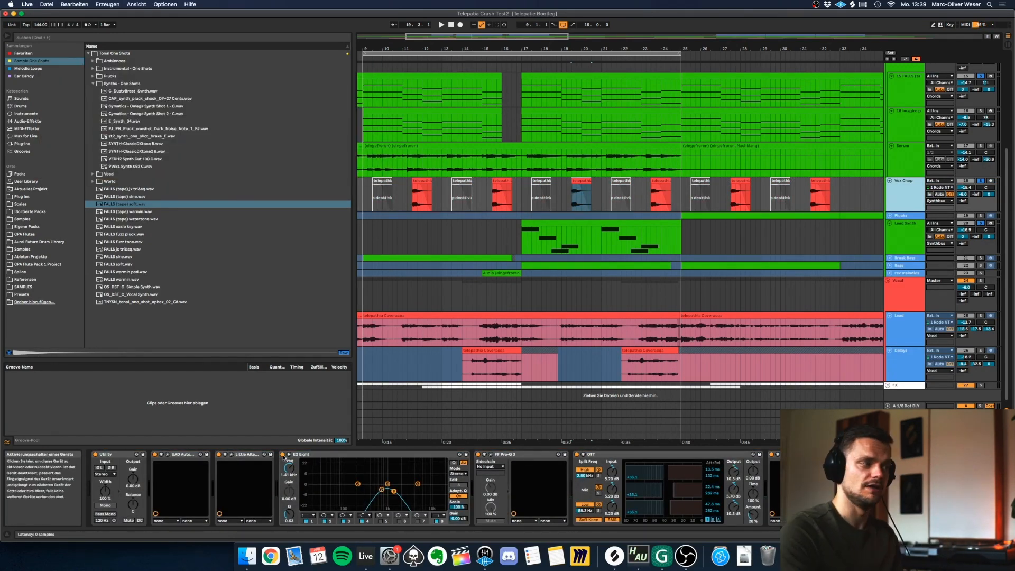
left_click(491, 455)
left_click(491, 455)
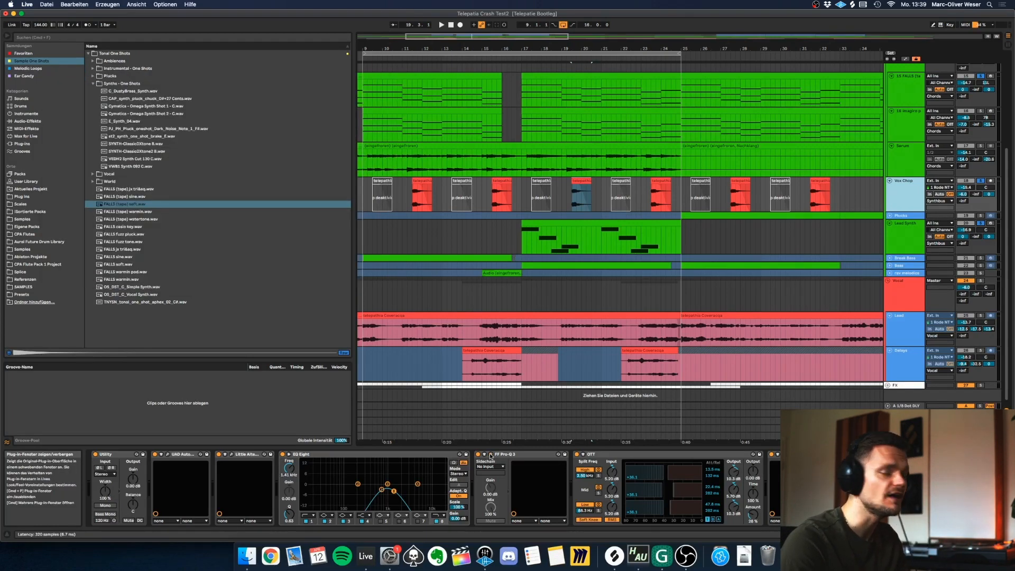
left_click(654, 468)
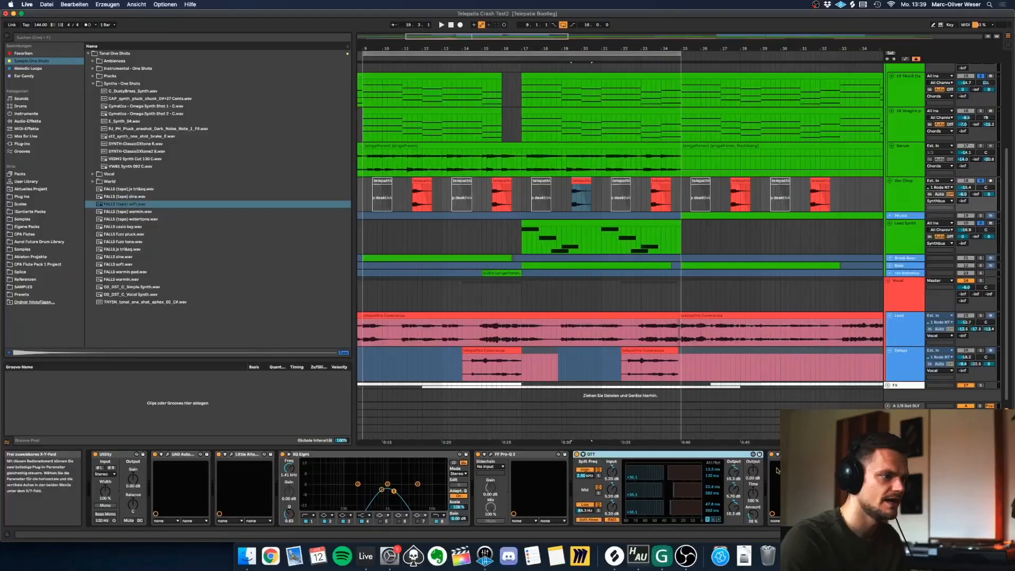
left_click(785, 455)
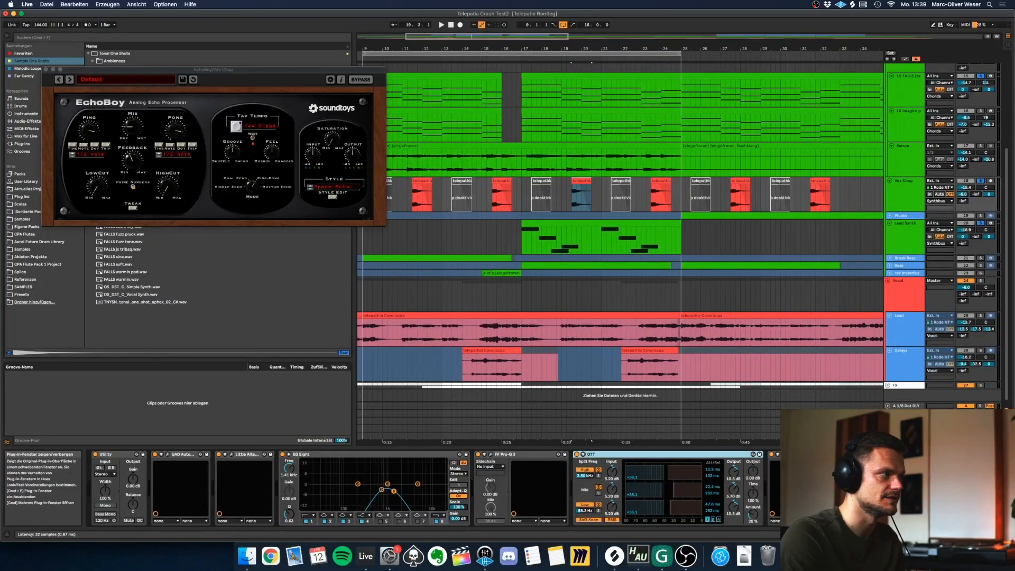
Highlight the Lead Synth clip and the Vox Chop passage between bars 17 and 25 to compare their timing.
left_click(589, 224)
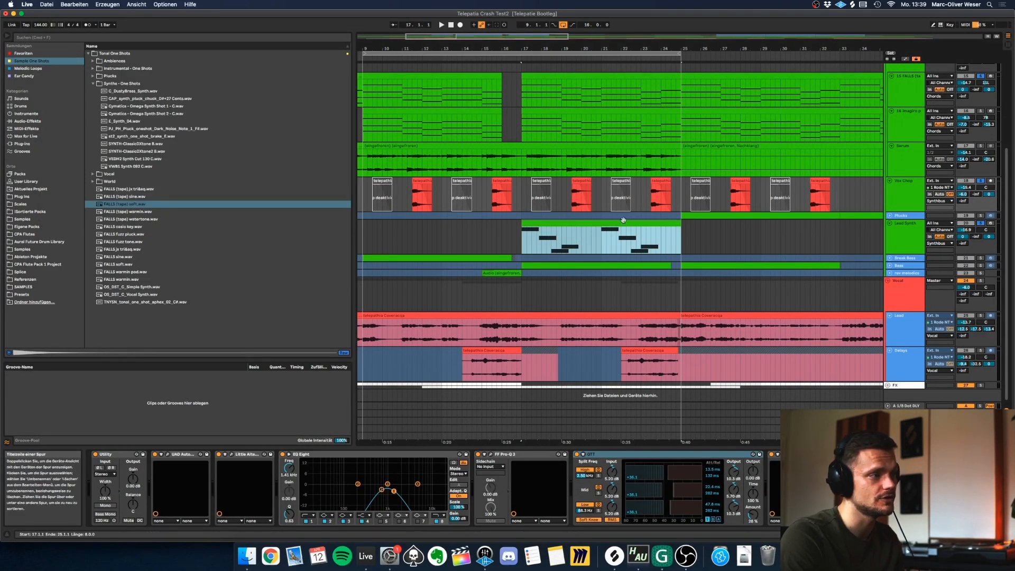
left_click(577, 181)
left_click_drag(523, 201, 680, 206)
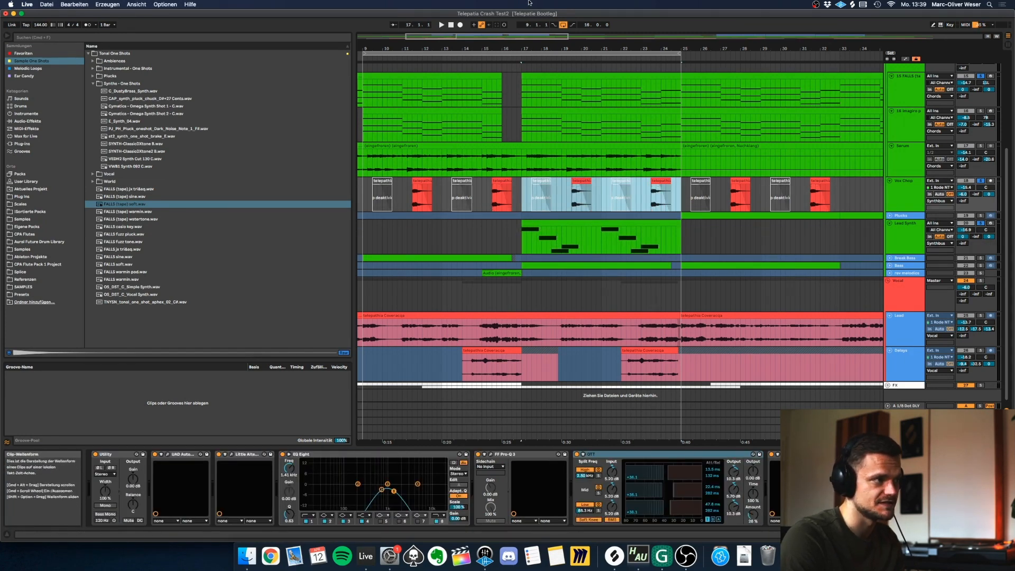
left_click_drag(566, 48, 525, 87)
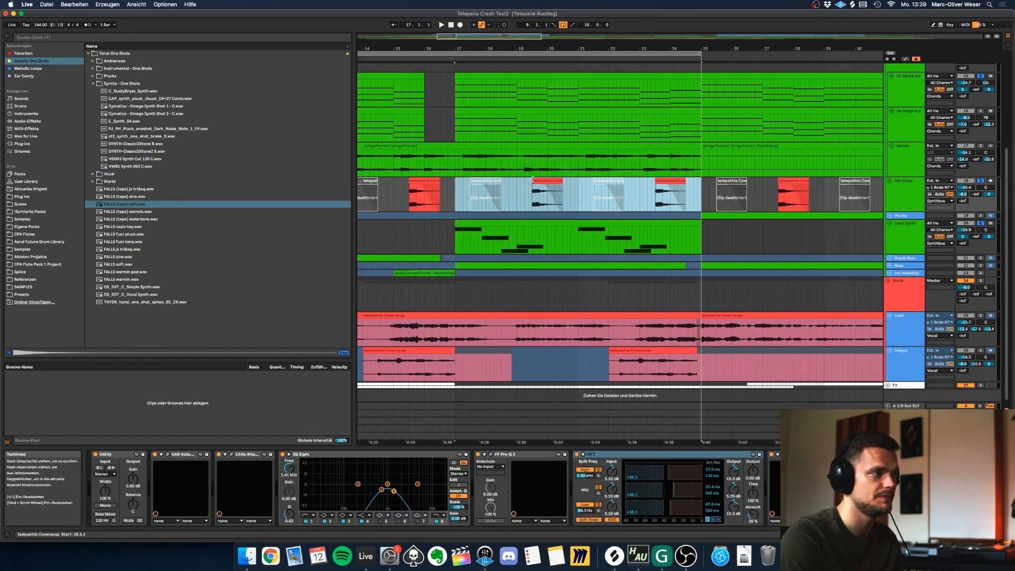
Play the Lead Synth and Vox Chop together with the chords from bar 17, and again from bar 19.
left_click(469, 233)
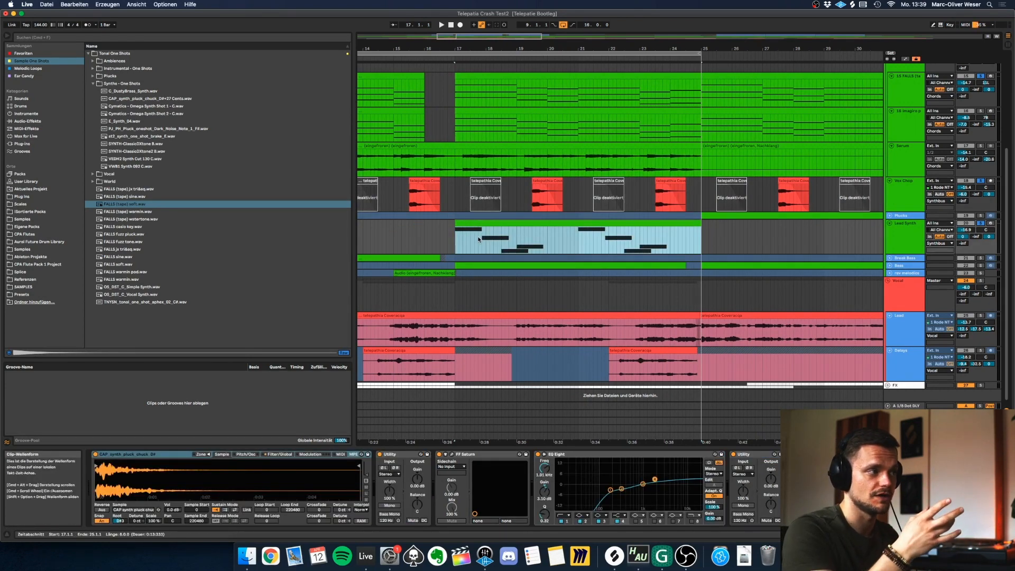
key("space")
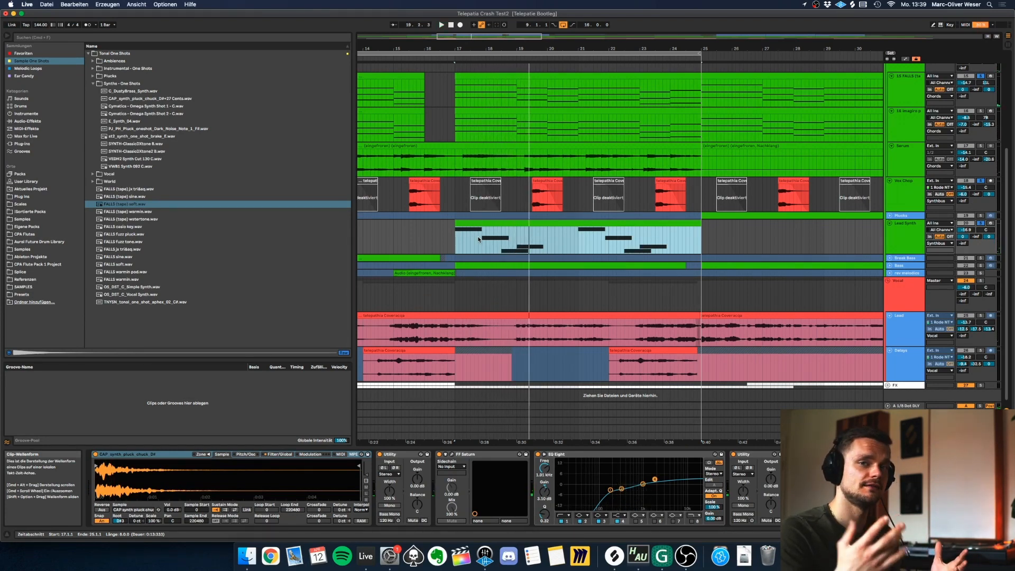
key("space")
left_click(516, 196)
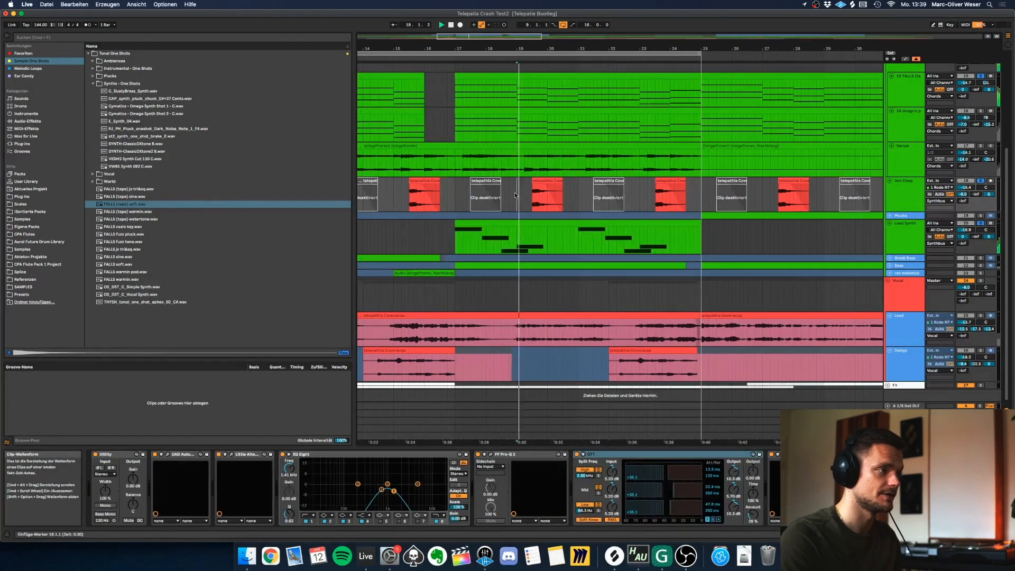
key("space")
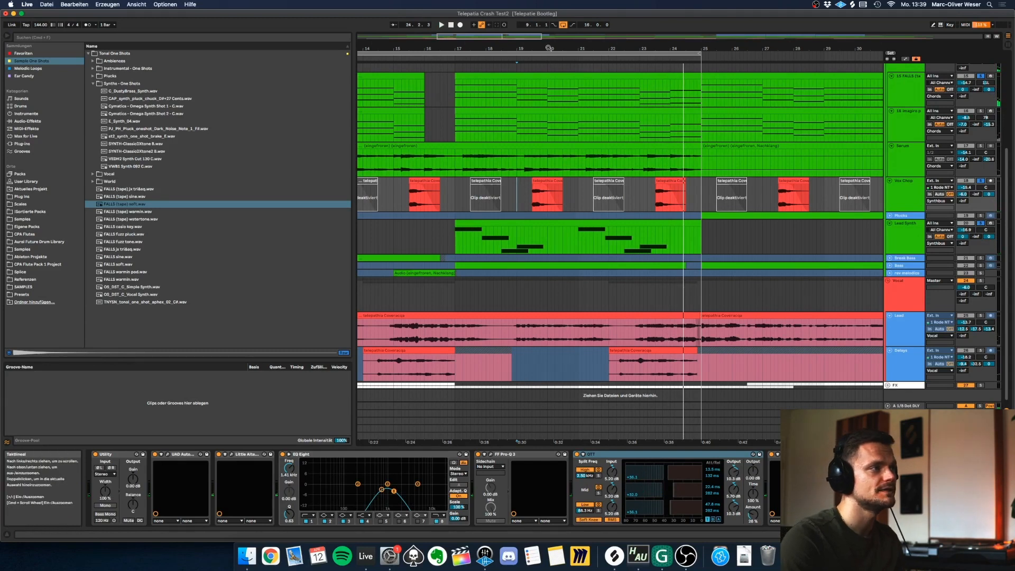
left_click_drag(549, 49, 532, 52)
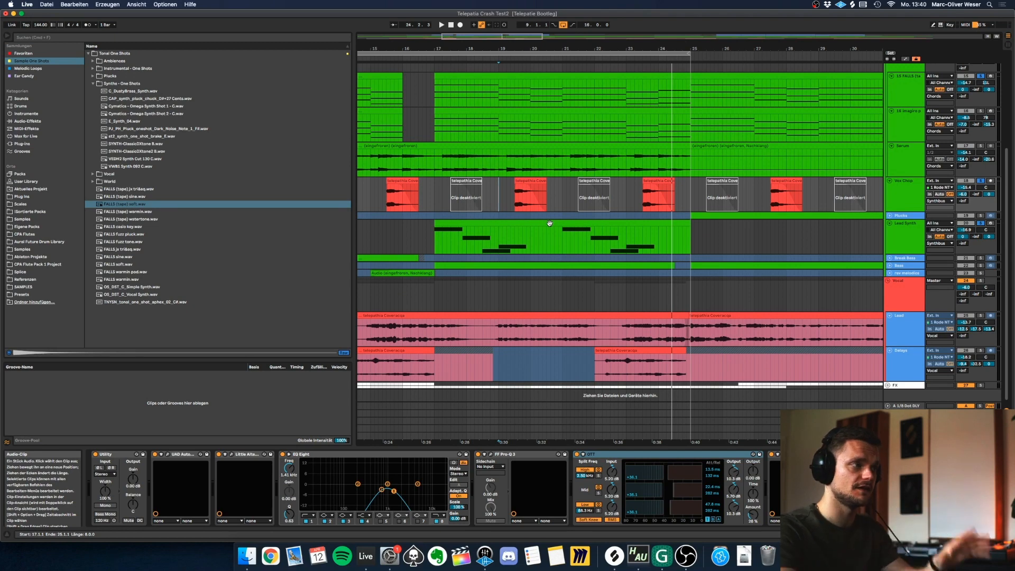
scroll(578, 49, "down", 5)
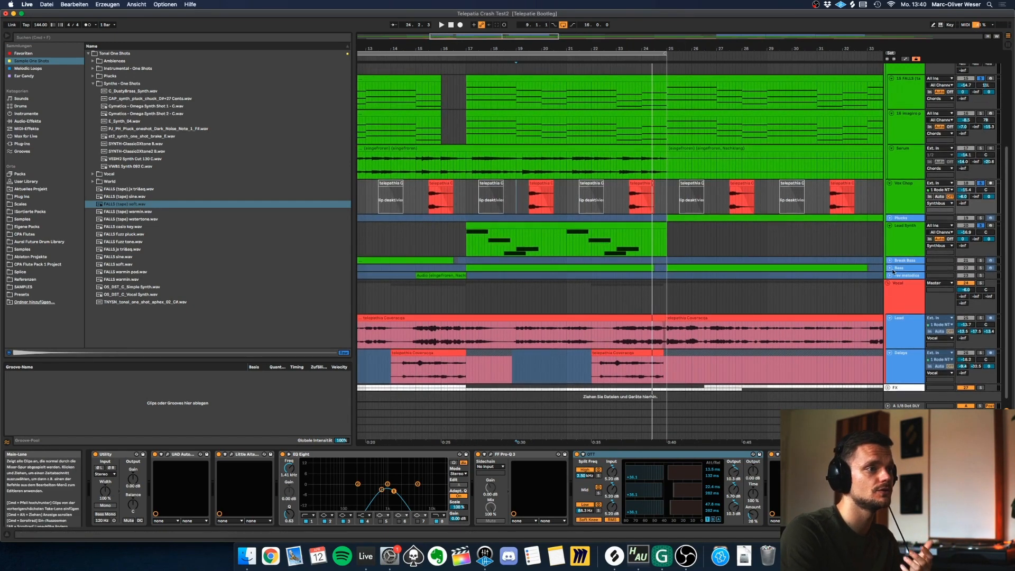
Unfold the Bass track and inspect its Wavetable modulation matrix and amp envelope.
left_click(891, 269)
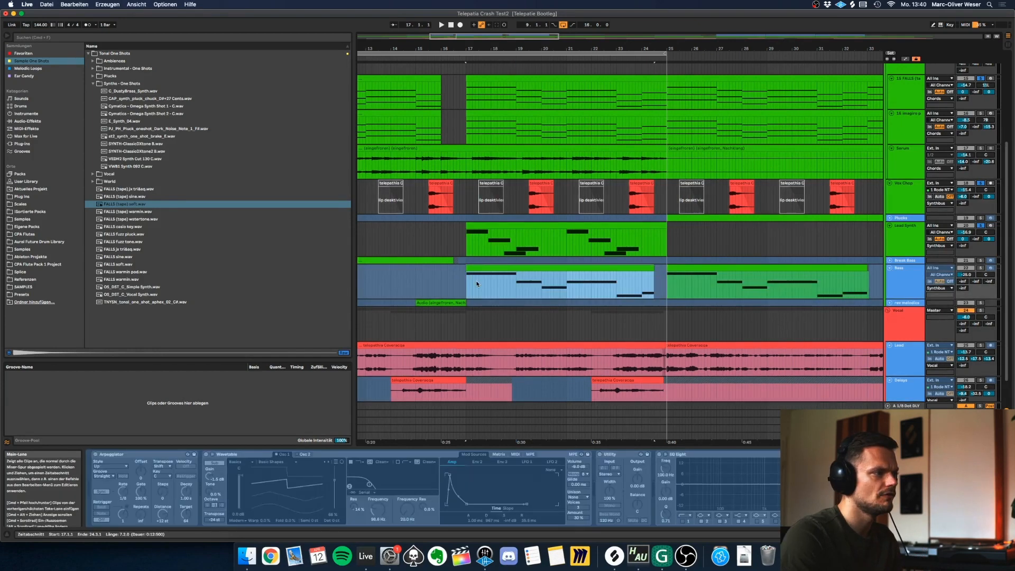
scroll(488, 281, "up", 4)
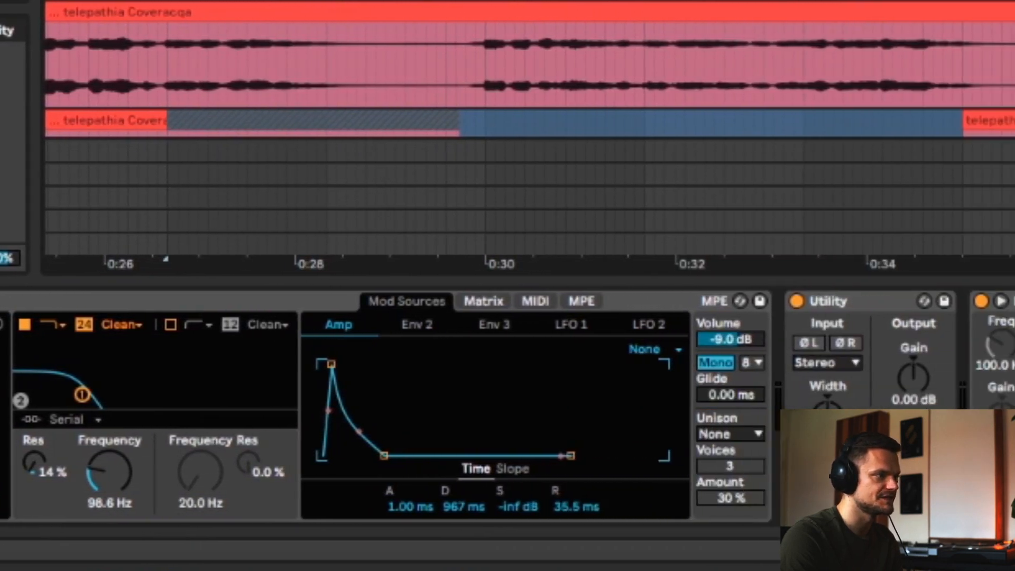
left_click(422, 298)
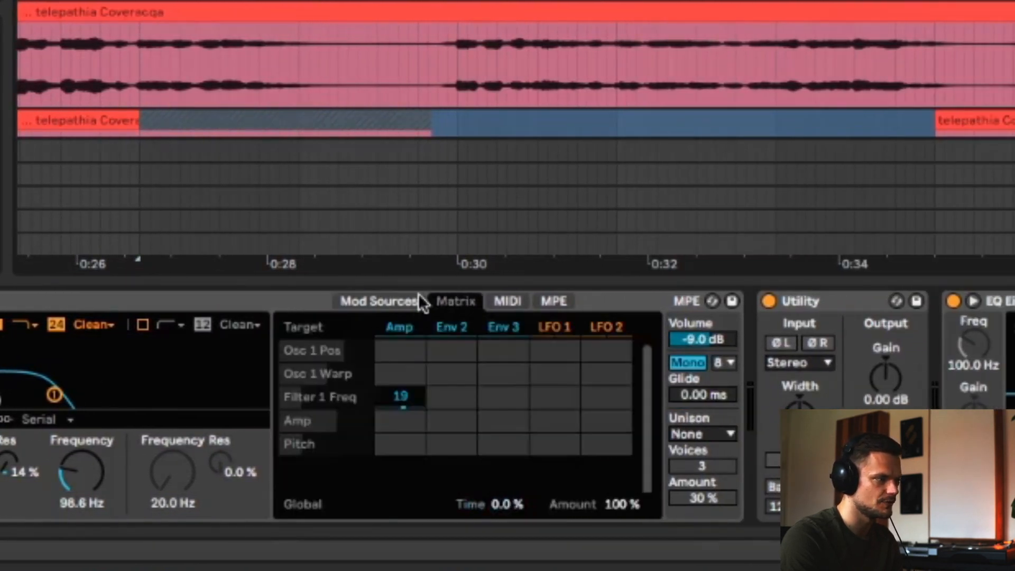
left_click(384, 303)
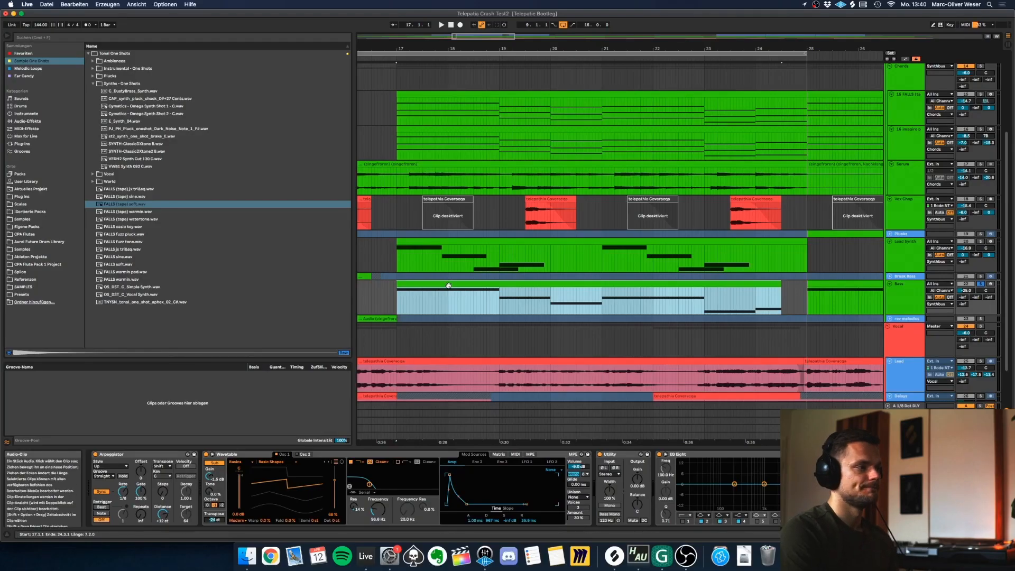
Review the notes of the Bass clip at bar 17 and its Arpeggiator, and play the clip from bar 17.
double_click(449, 285)
left_click(294, 141)
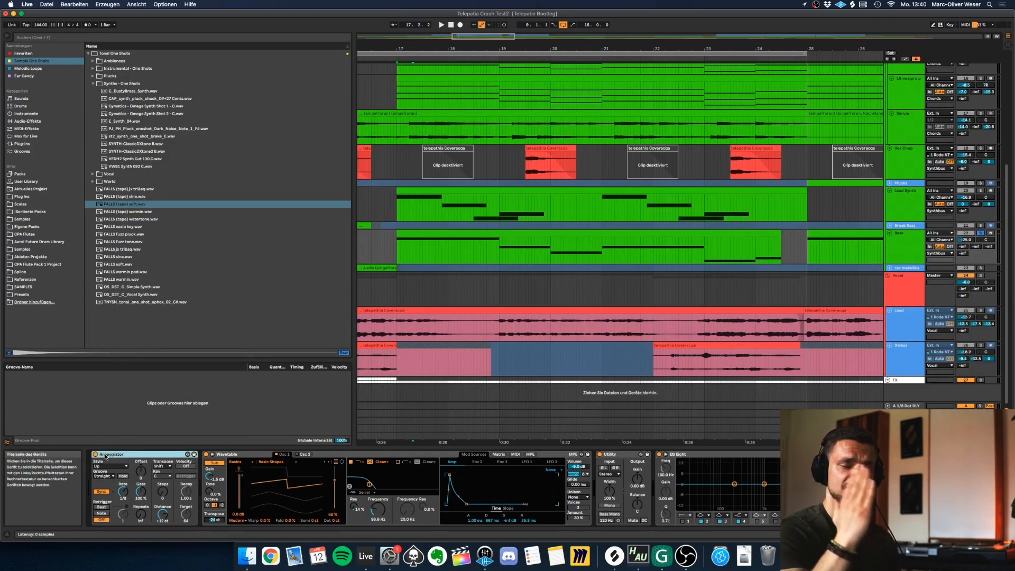
left_click(488, 231)
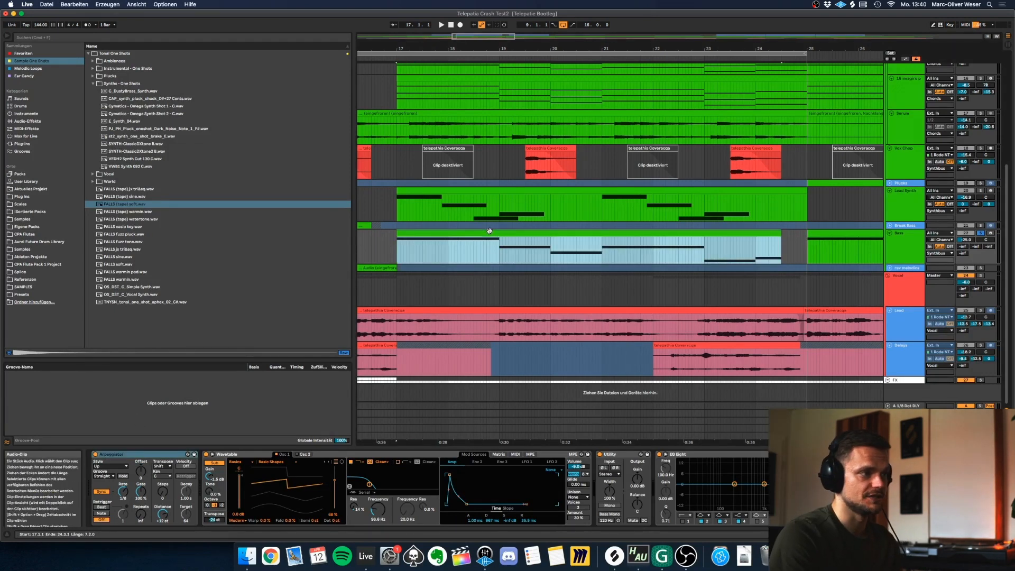
key("space")
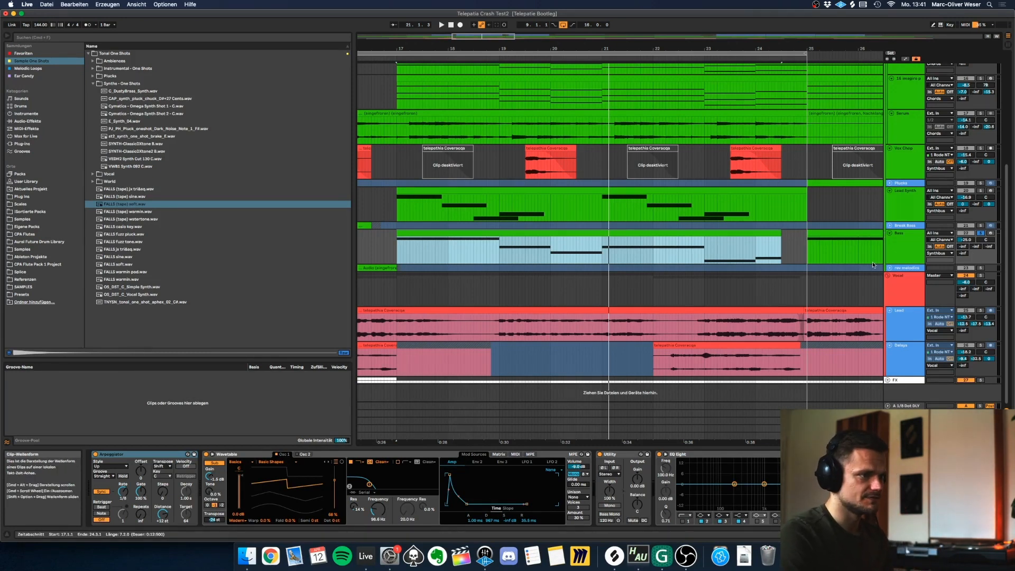
Open the FF Saturn plug-in on the Bass track, examine its saturation settings and close it again.
scroll(662, 217, "down", 5)
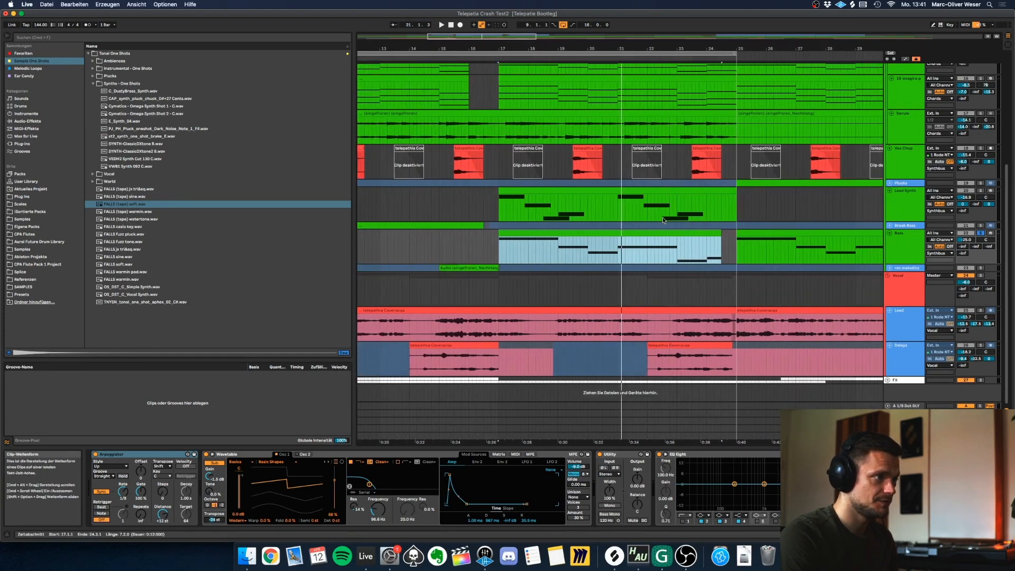
scroll(664, 219, "up", 1)
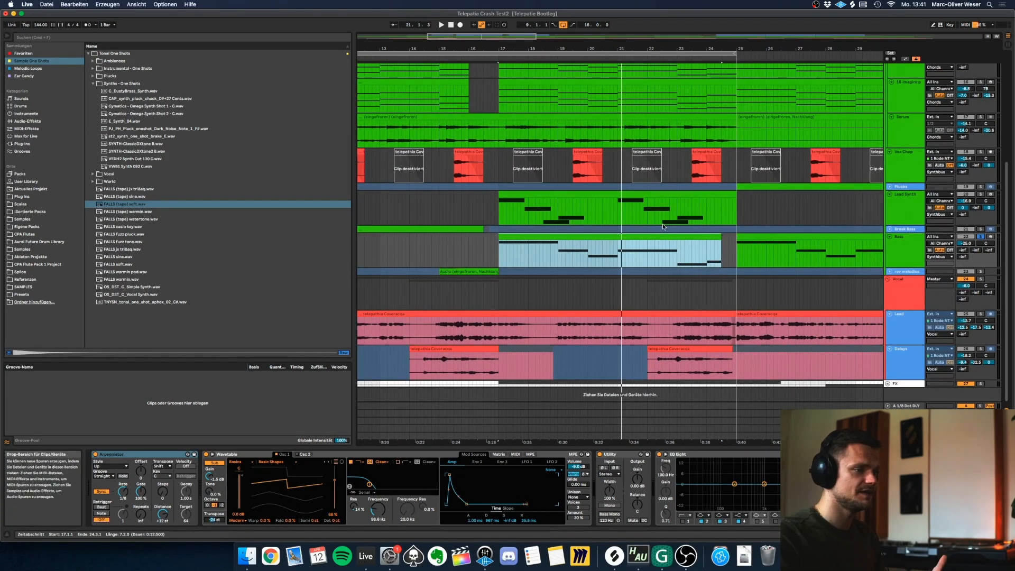
left_click(905, 249)
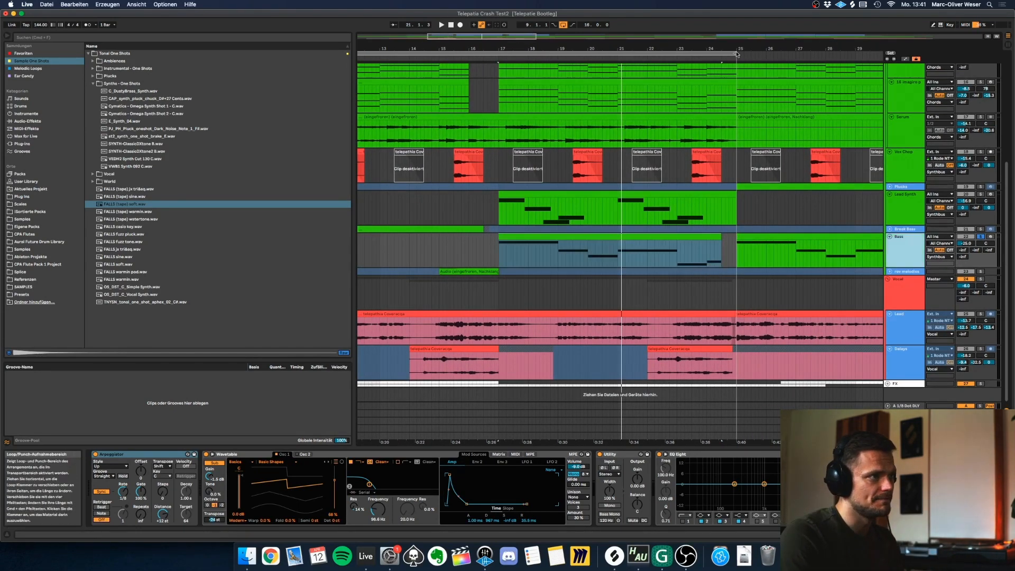
left_click_drag(737, 49, 646, 32)
left_click(880, 454)
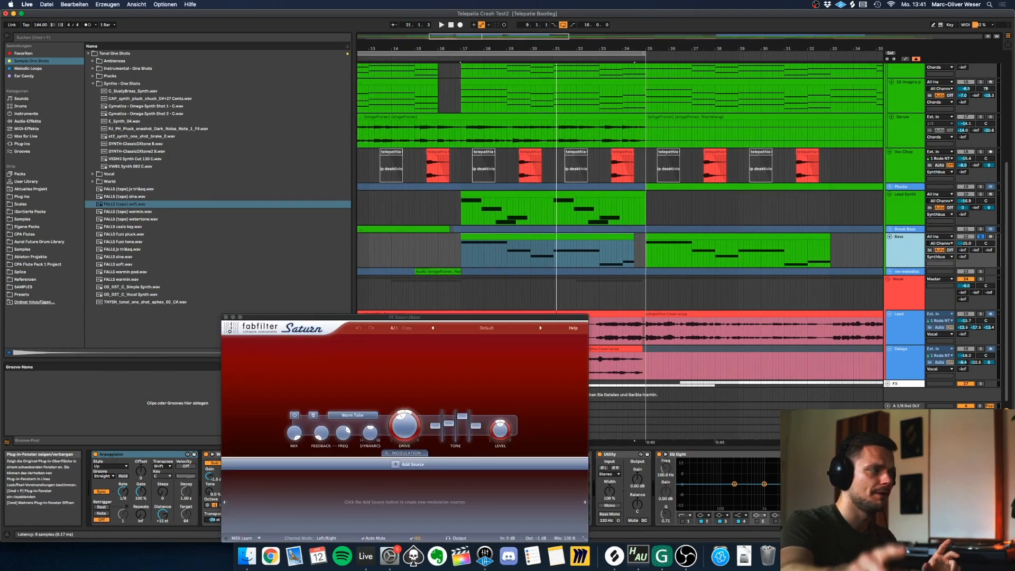
left_click_drag(391, 317, 409, 183)
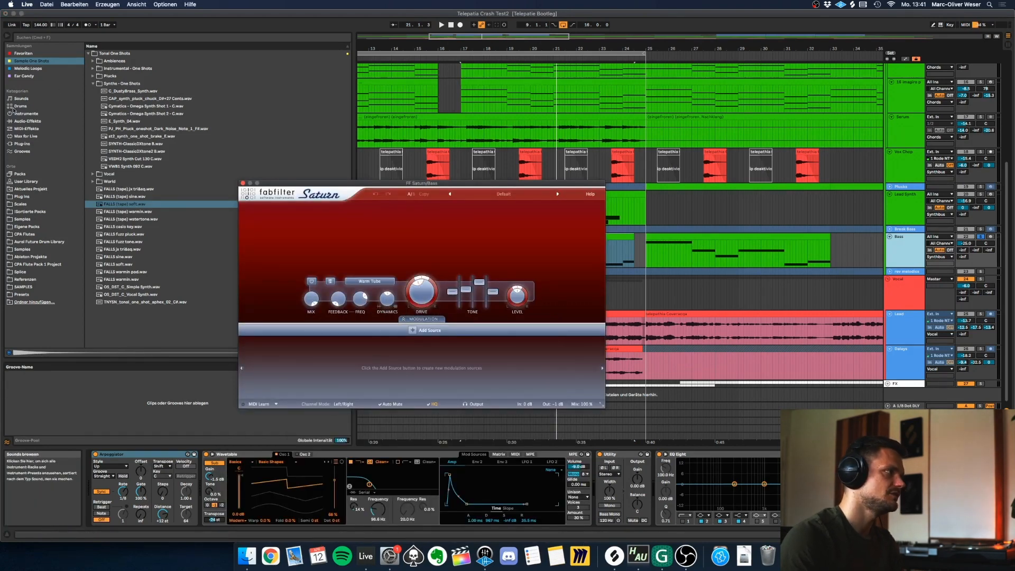
left_click_drag(338, 185, 389, 197)
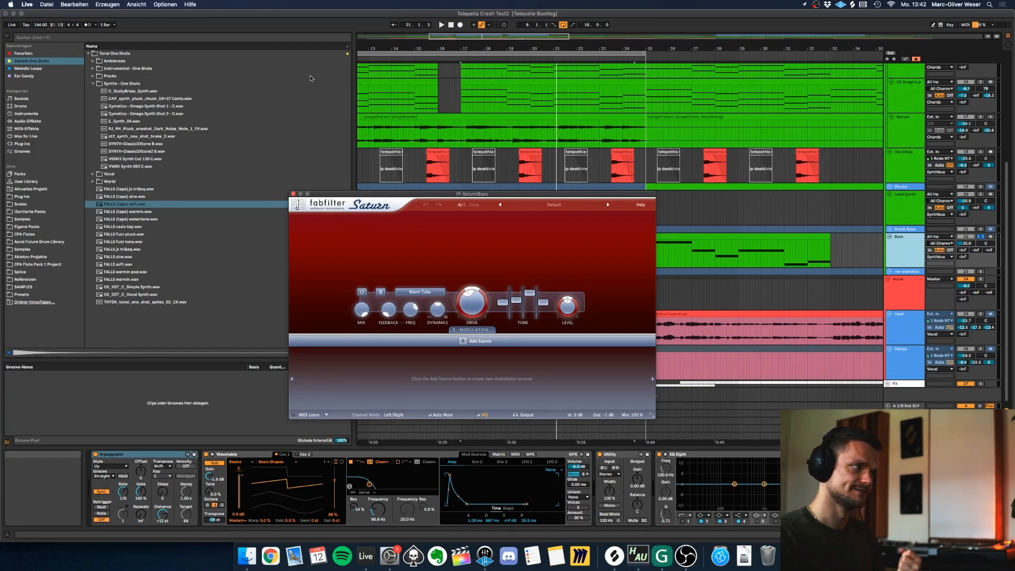
left_click(293, 194)
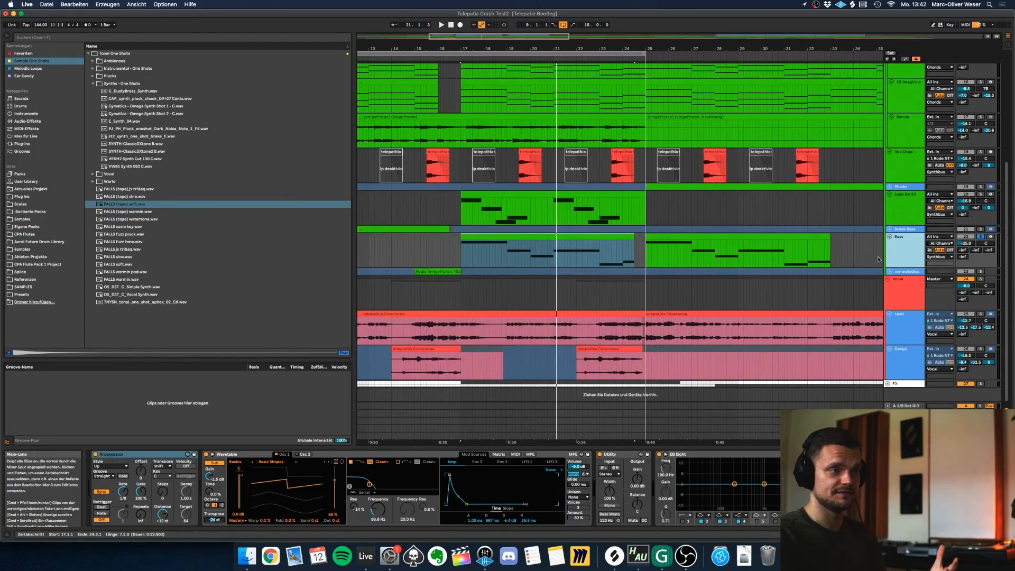
Undo the unfreezing of the Bass track, and unfreeze and solo the Break Bass track.
left_click_drag(571, 57, 557, 47)
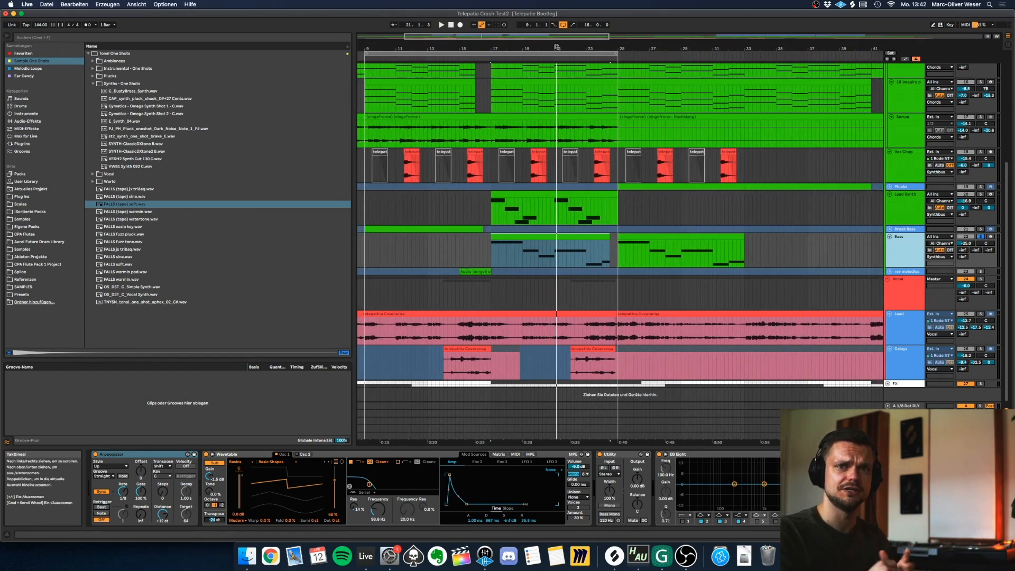
key("super+z")
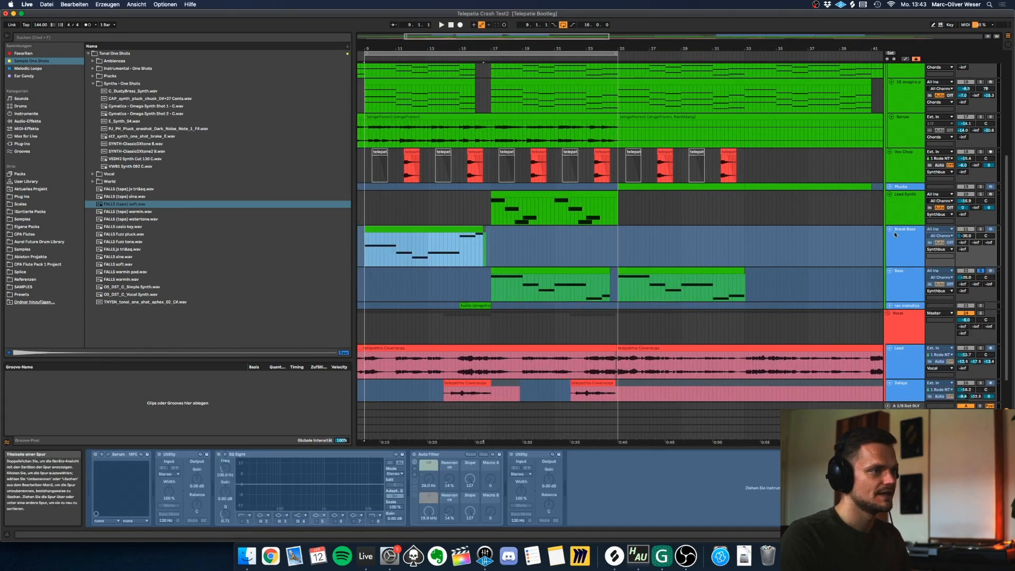
right_click(896, 233)
left_click(915, 281)
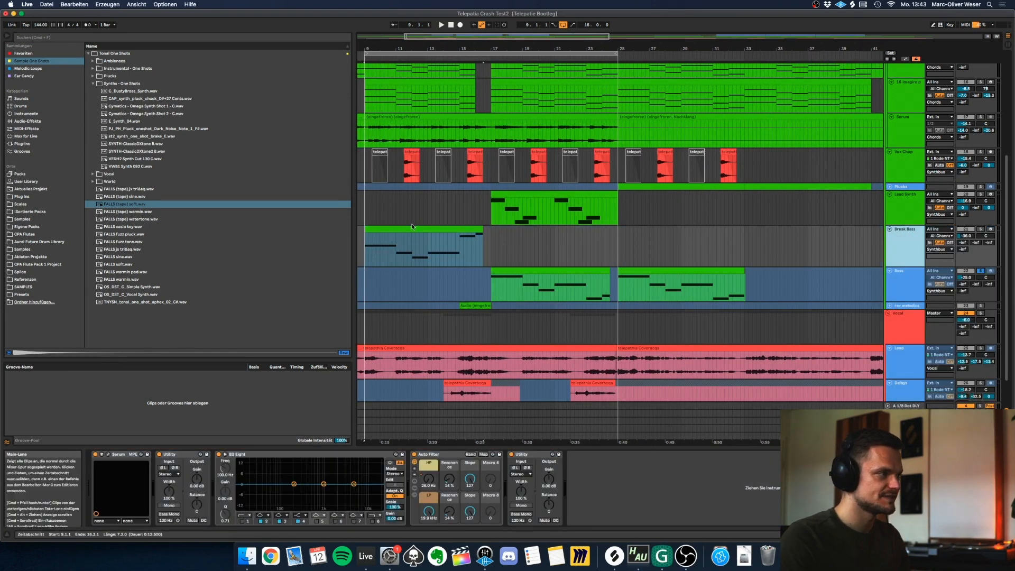
left_click(981, 229)
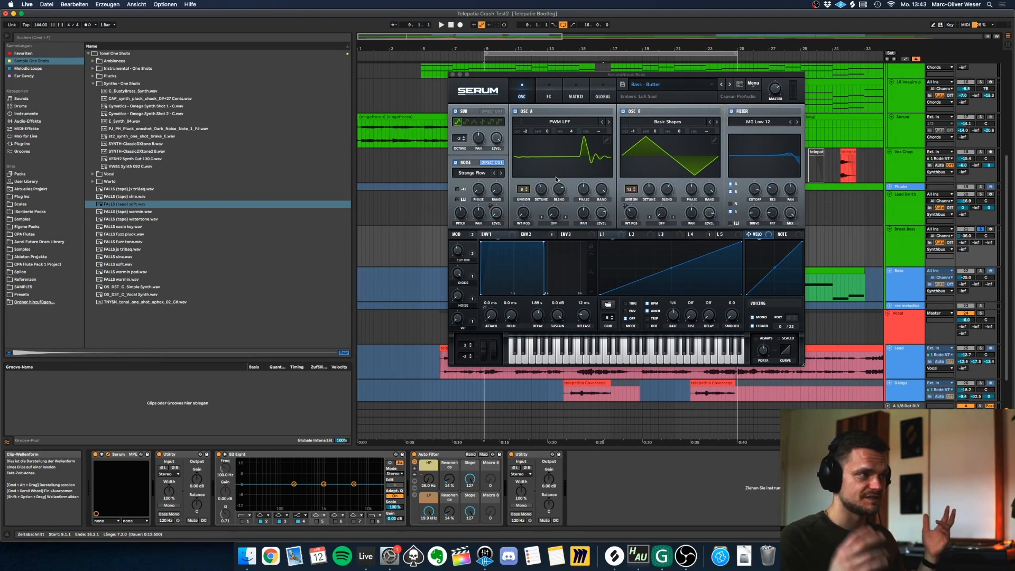
Play the Break Bass from bar 9 with its Serum patch open, close Serum and select the Break Bass clip.
key("space")
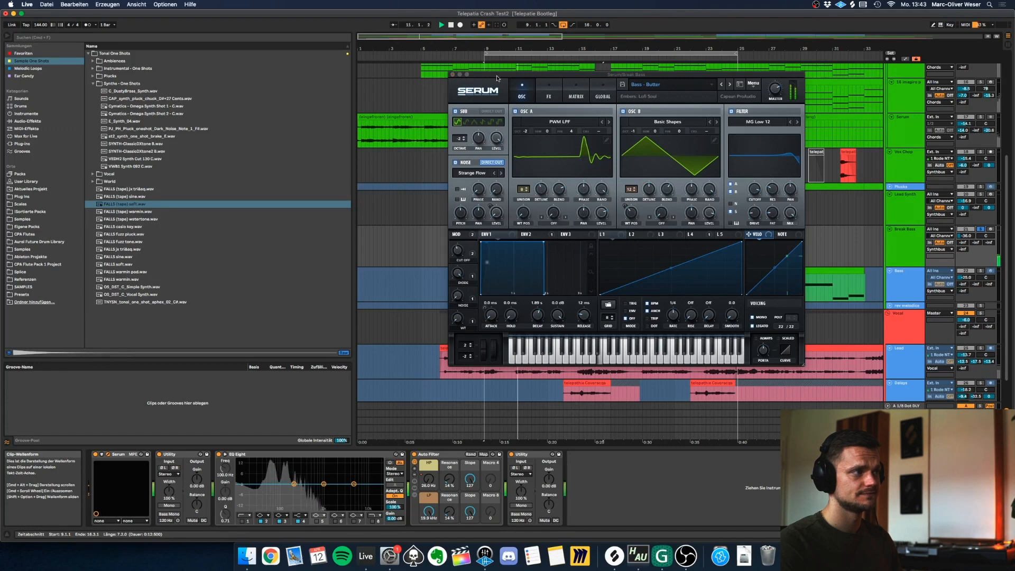
left_click(453, 77)
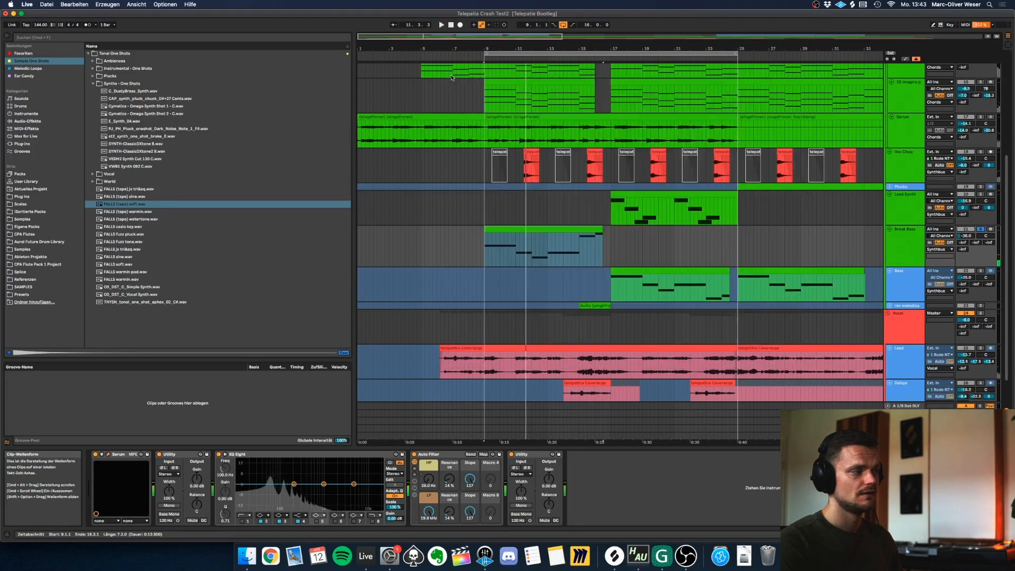
left_click(579, 230)
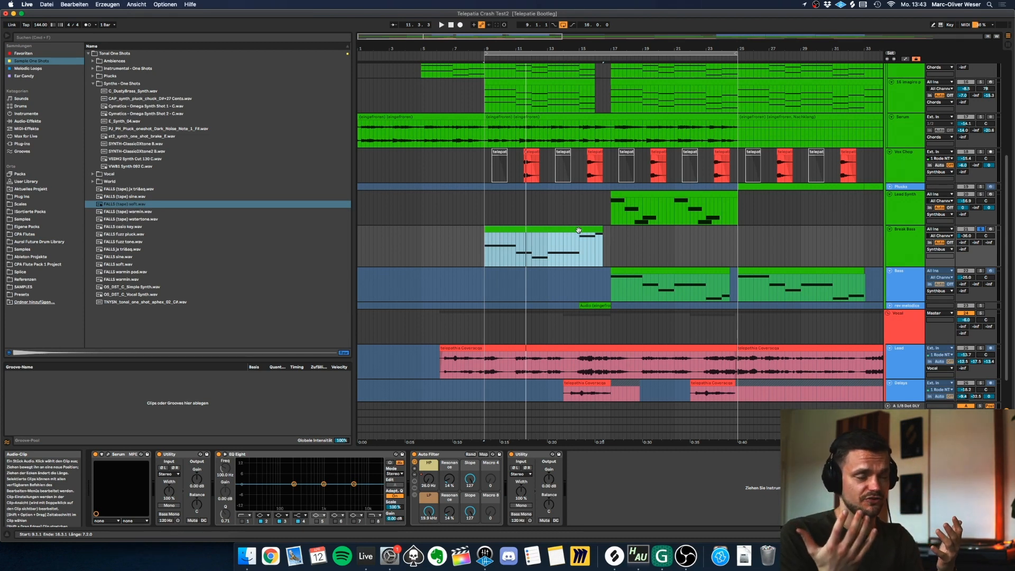
Undo the unfreezing of Break Bass, unfreeze the Plucks track and select its clip at bar 25.
scroll(875, 301, "up", 5)
scroll(874, 301, "right", 5)
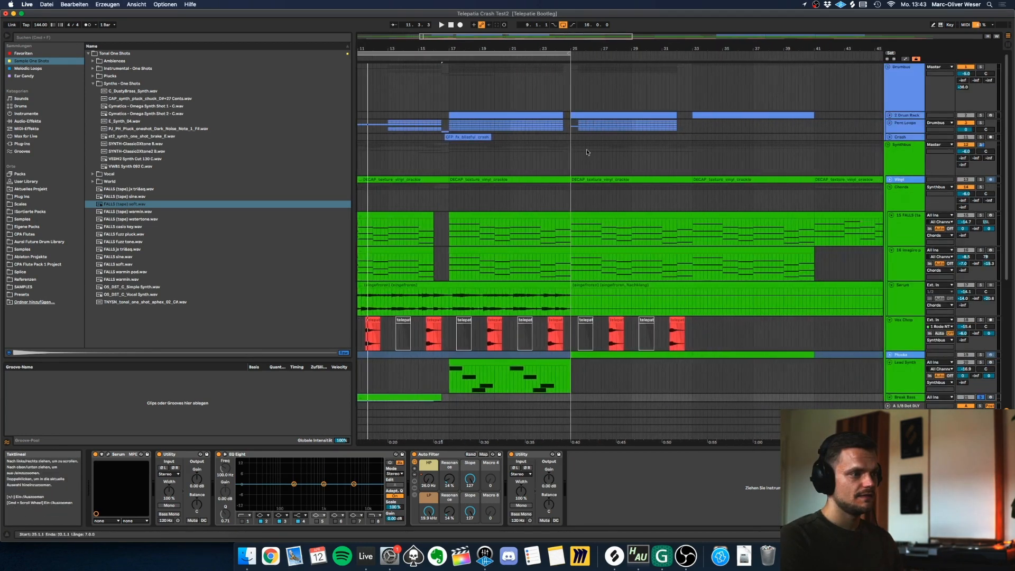
key("super+z")
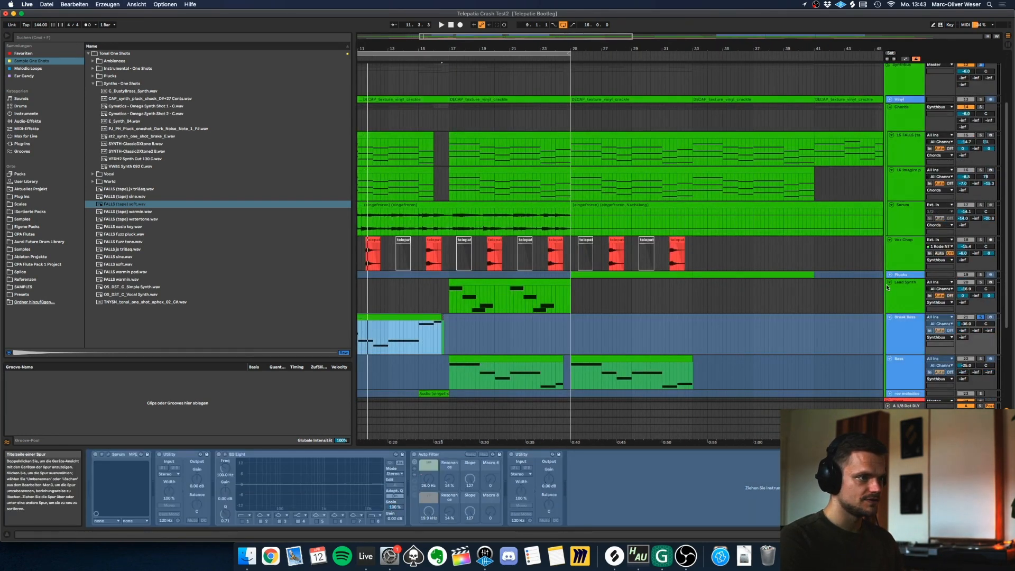
left_click(890, 275)
right_click(898, 276)
left_click(919, 323)
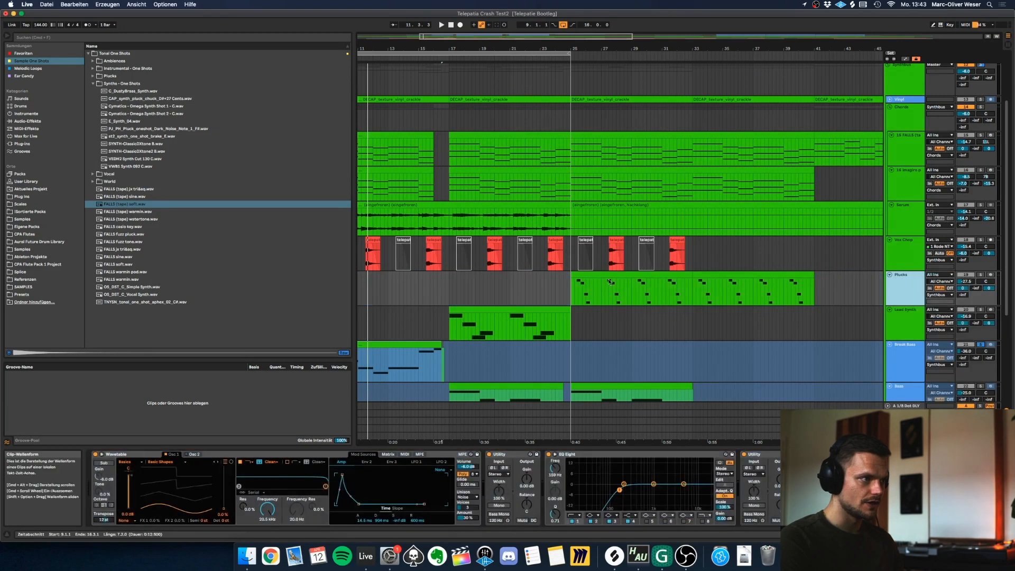
left_click(659, 275)
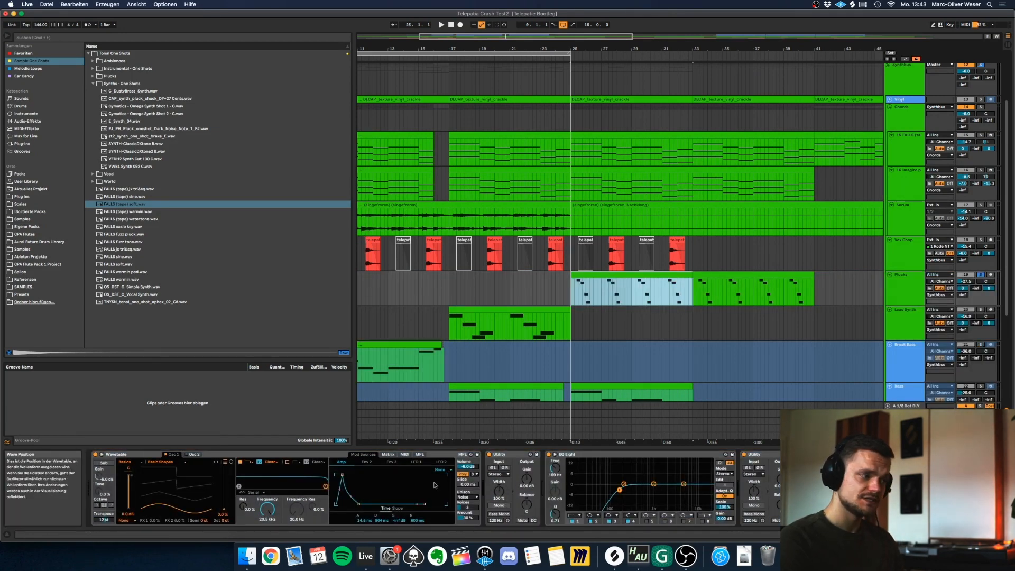
Examine the Plucks clip at bar 25 and the unison mode of its Wavetable synth.
key("shift+Tab")
key("shift+Tab")
key("shift+Tab")
left_click(375, 252)
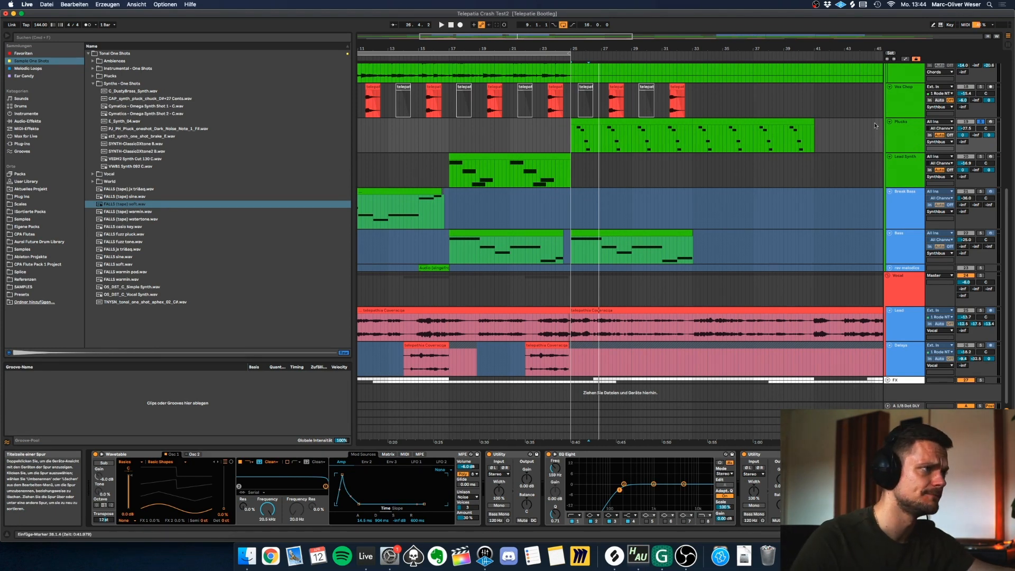
left_click(636, 122)
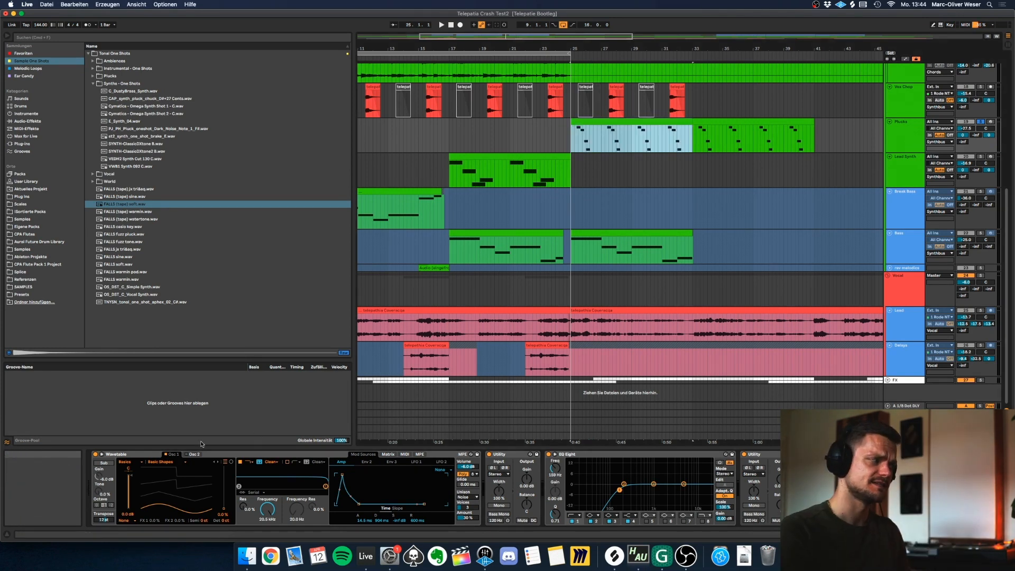
left_click(467, 497)
left_click(511, 491)
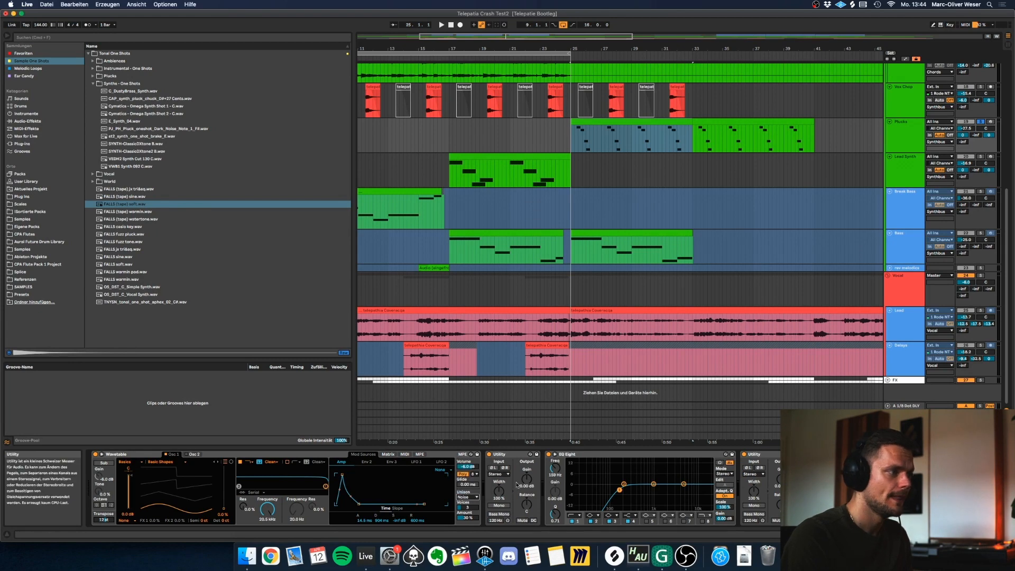
Play the soloed Synthbus group from bar 17.
scroll(549, 181, "up", 3)
scroll(549, 181, "up", 4)
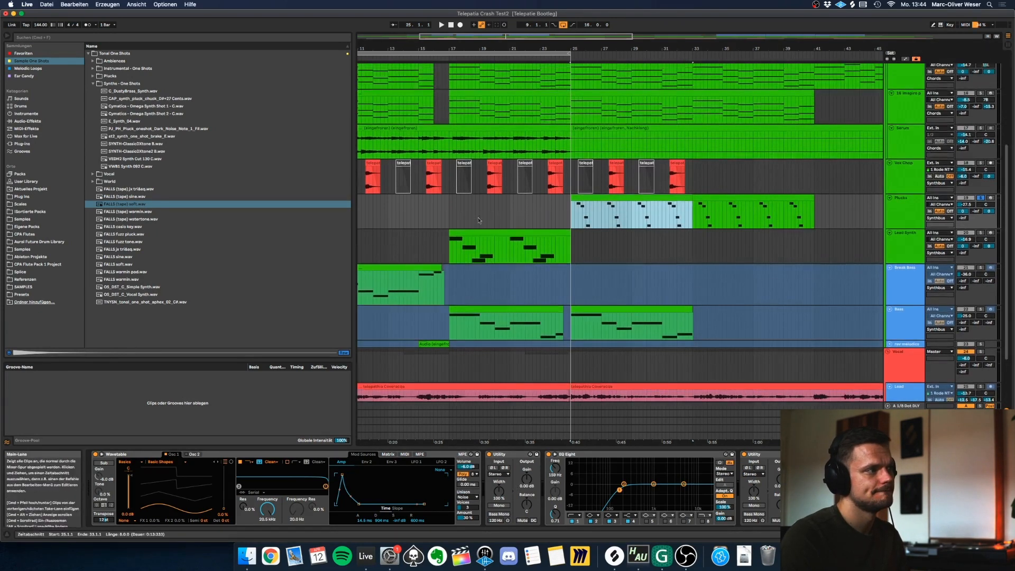
left_click(450, 217)
scroll(476, 222, "up", 10)
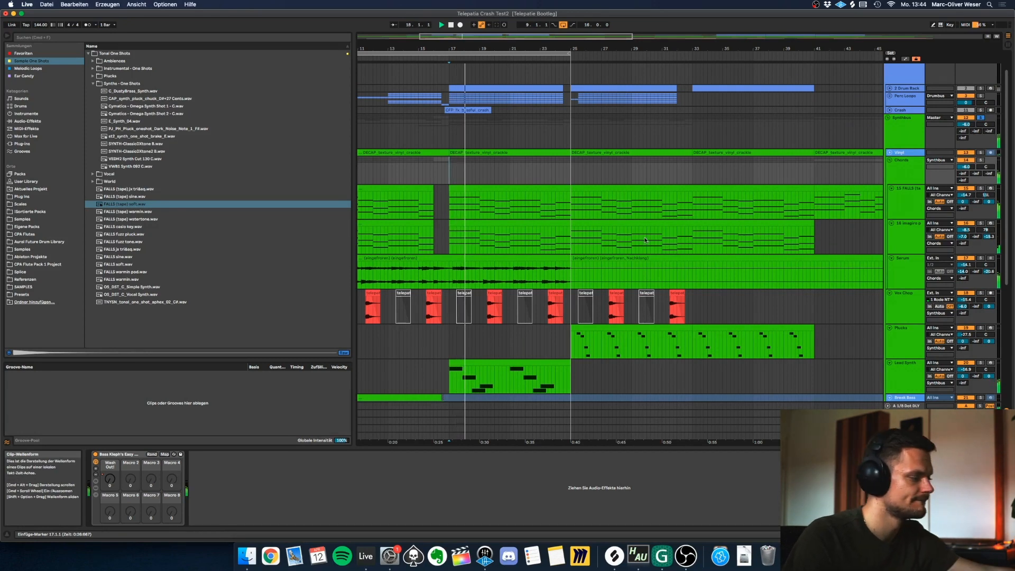
Extend the loop end to bar 33 and play the transition into the Plucks part from bar 24.
left_click(551, 335)
key("space")
left_click_drag(570, 53, 693, 70)
left_click(553, 340)
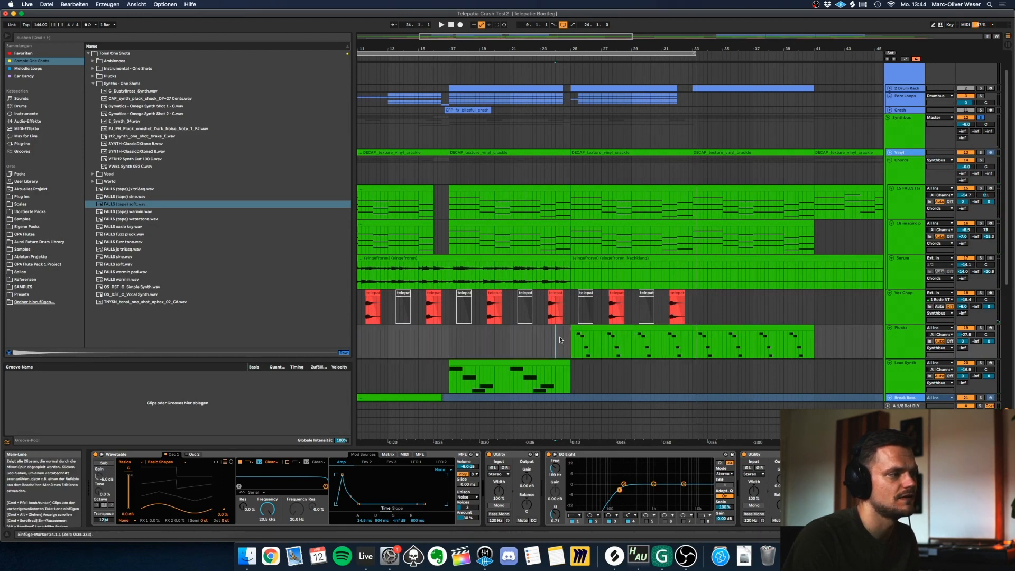
key("space")
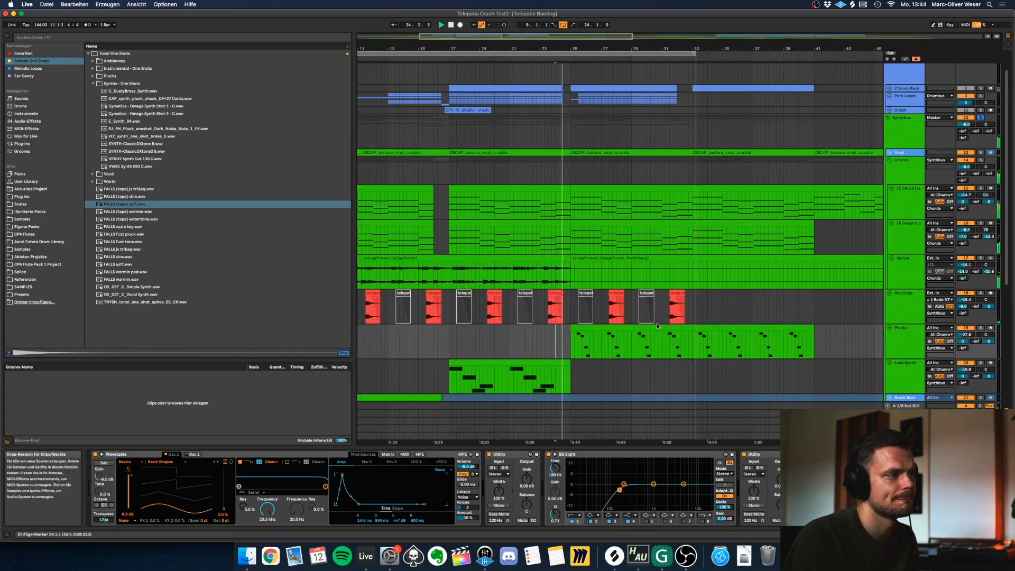
Review the MIDI notes of the Plucks clip at bar 25 and highlight the Plucks passage from bar 25 to 33.
left_click(671, 330)
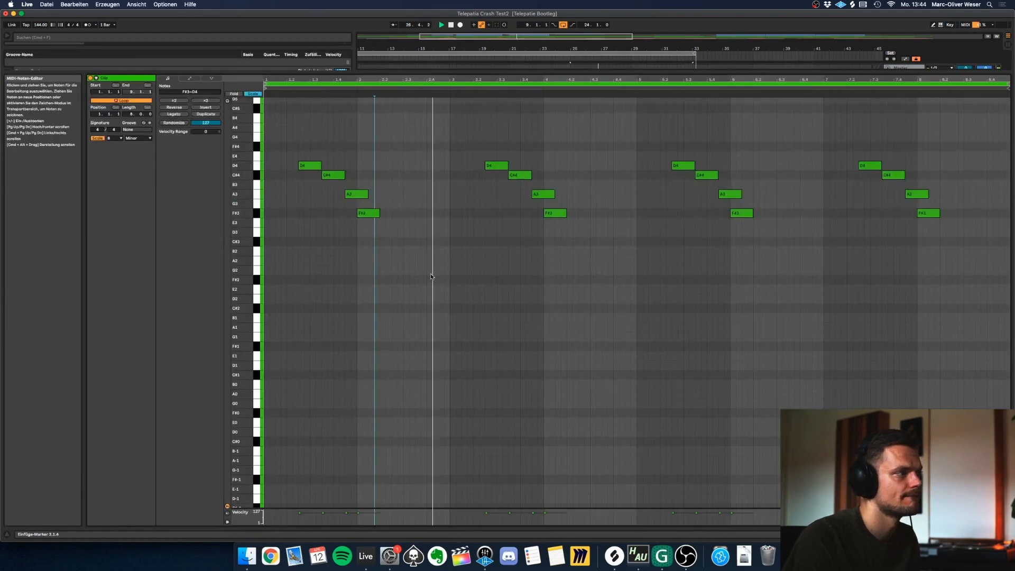
scroll(578, 156, "down", 5)
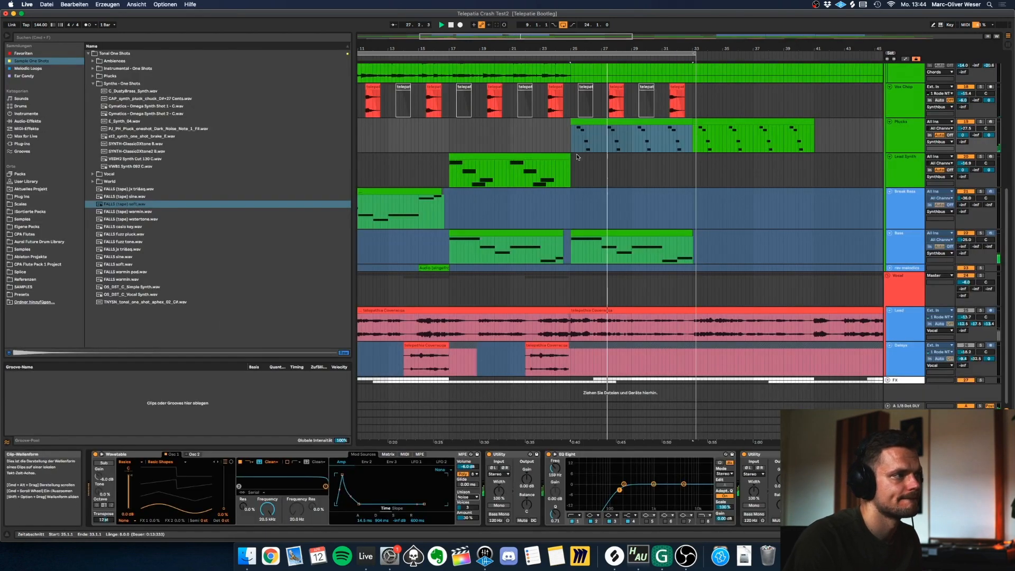
scroll(577, 156, "up", 1)
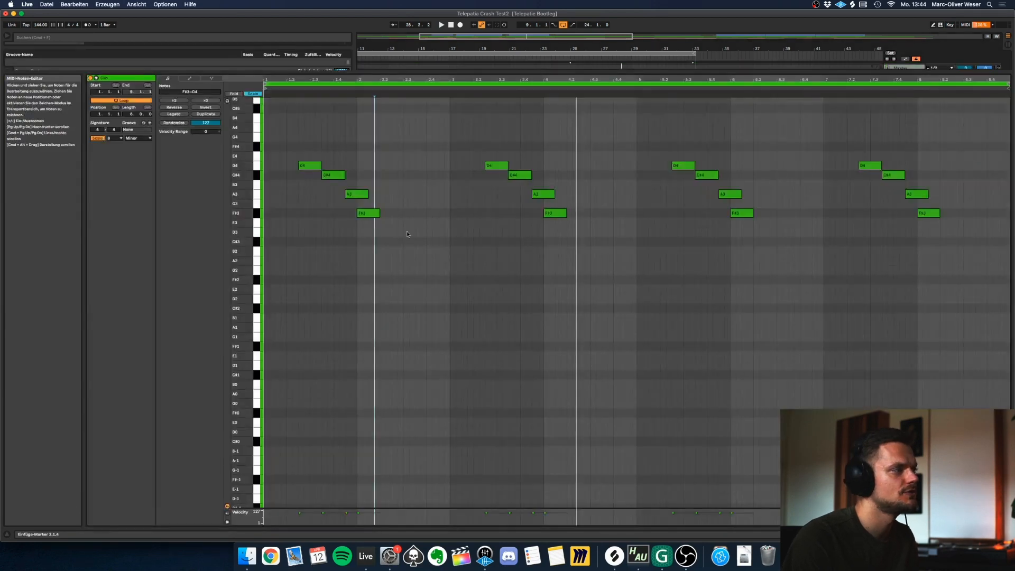
left_click(378, 242)
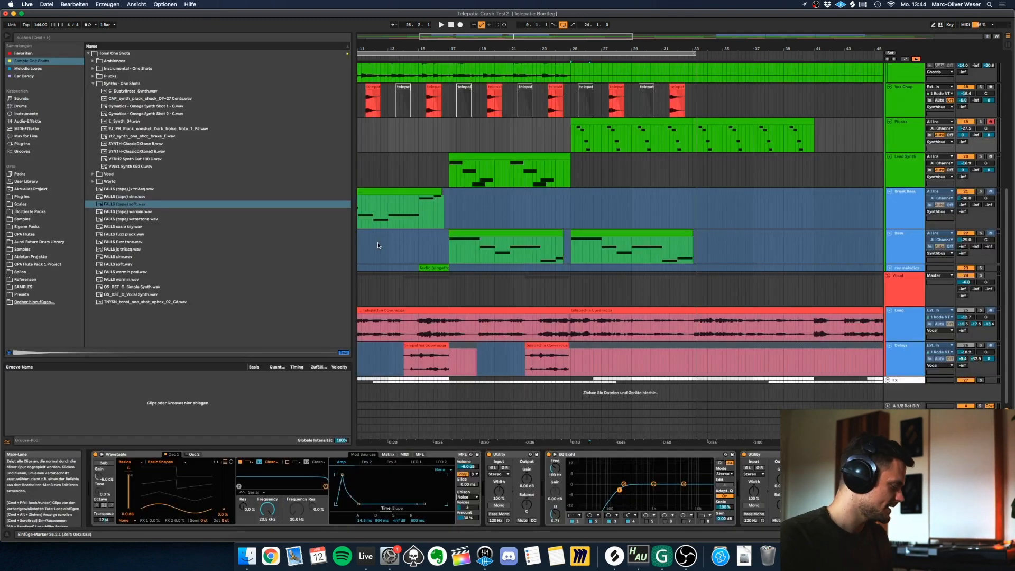
left_click_drag(569, 141, 693, 138)
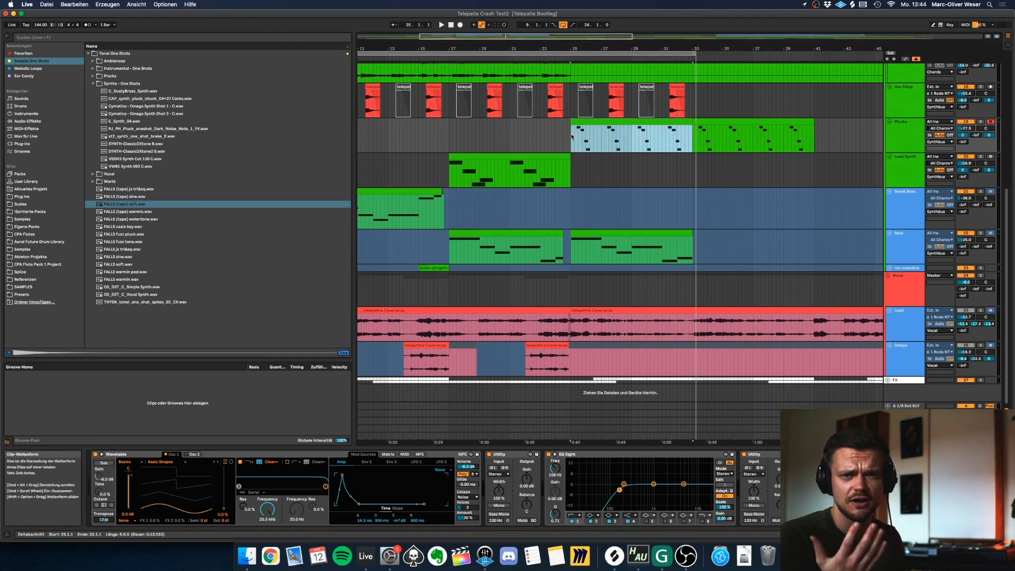
Loop the Plucks passage from bar 25 to 33, check the clip's MIDI notes and play the Plucks track soloed.
key("super+l")
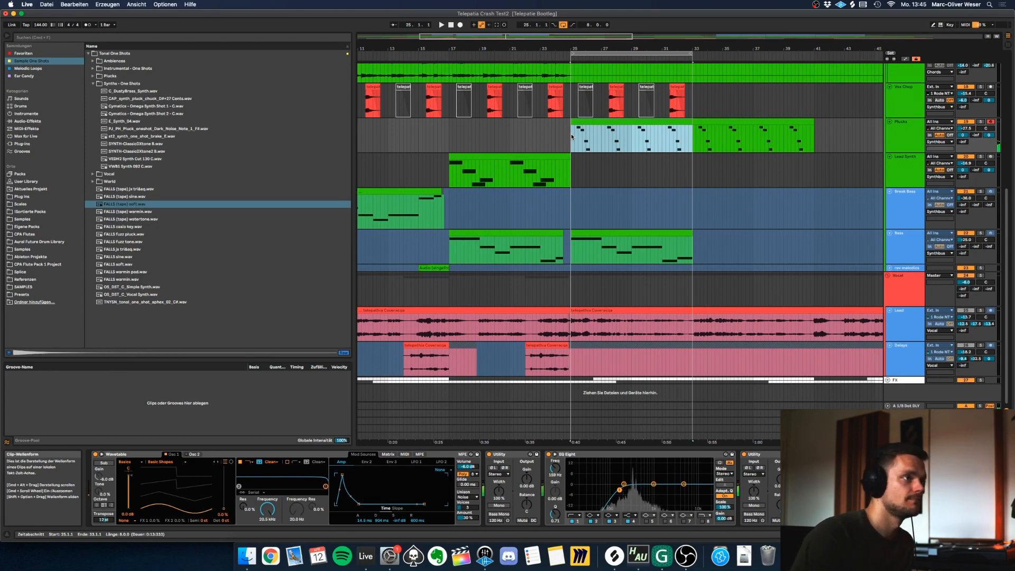
double_click(594, 122)
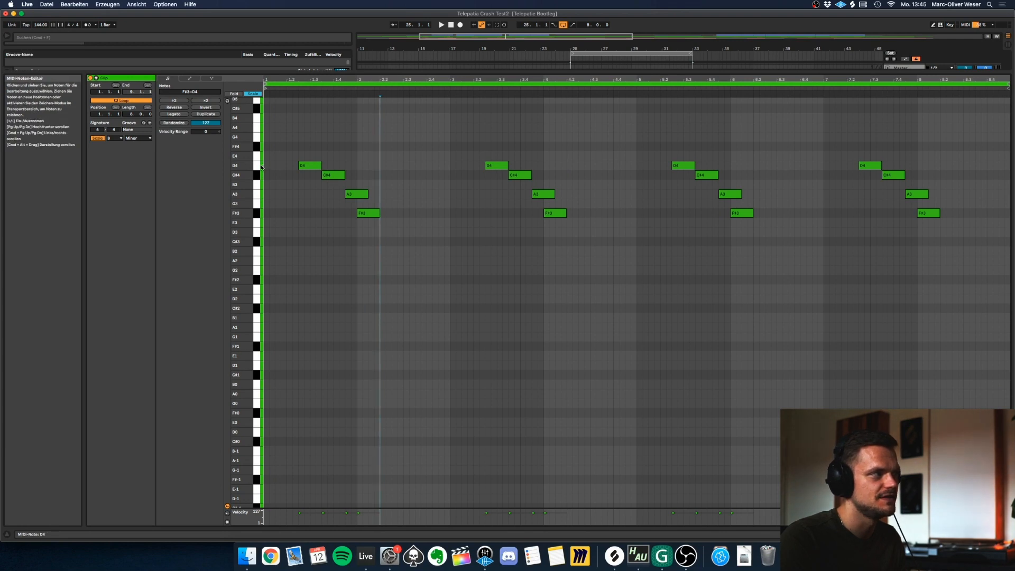
key("shift+Tab")
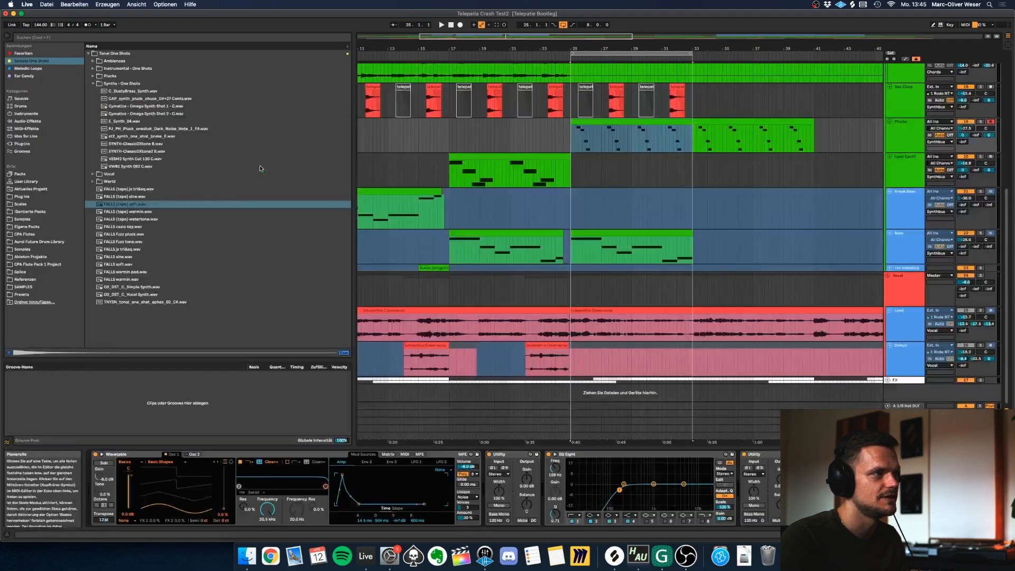
left_click(981, 121)
key("space")
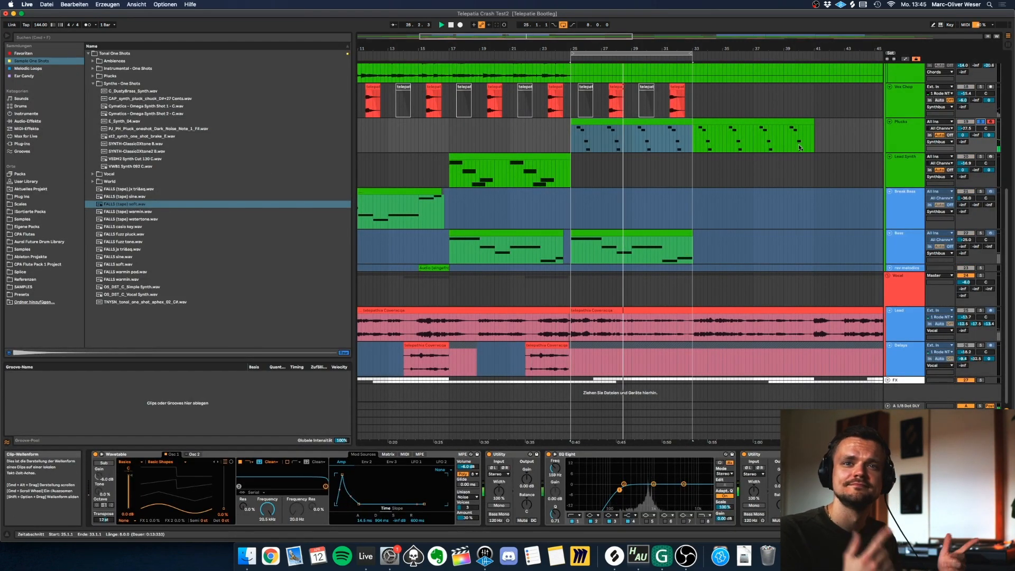
Fold the Chords group, unfold the Vinyl track and listen to its crackle clip soloed, clearing the solo at the end.
scroll(846, 147, "up", 8)
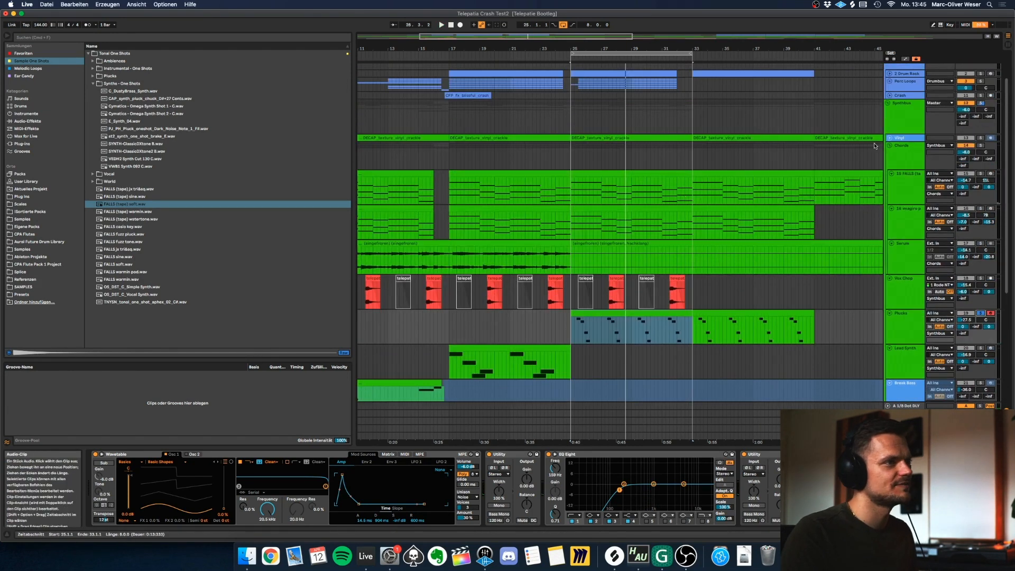
left_click(890, 145)
left_click(890, 137)
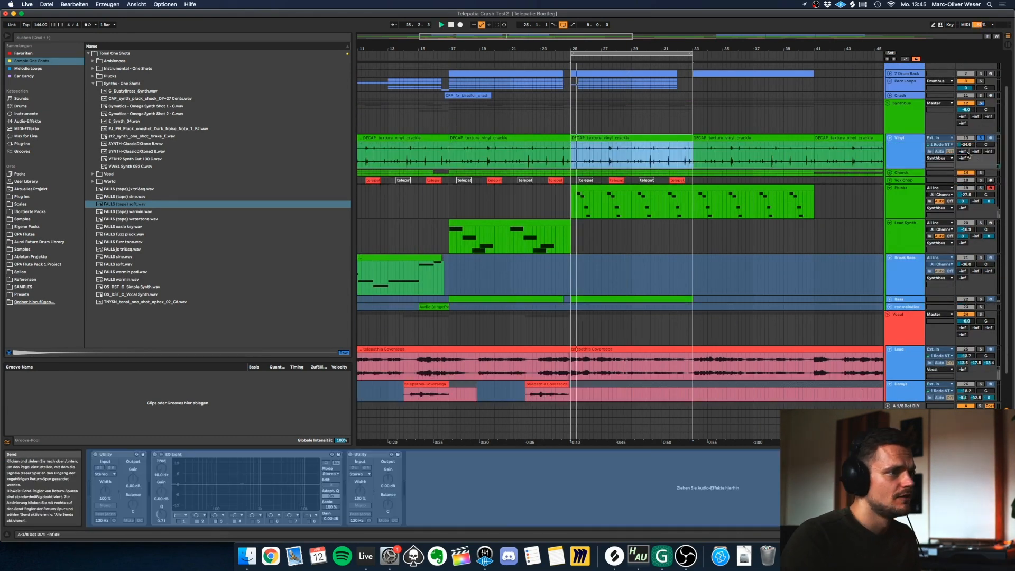
left_click(915, 151)
left_click(652, 138)
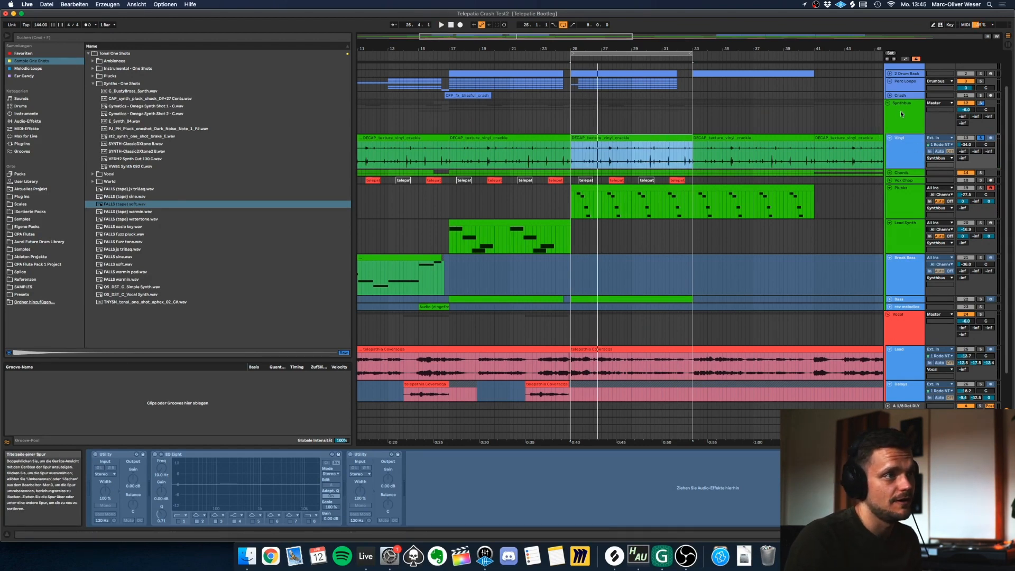
left_click(978, 139)
left_click(914, 141)
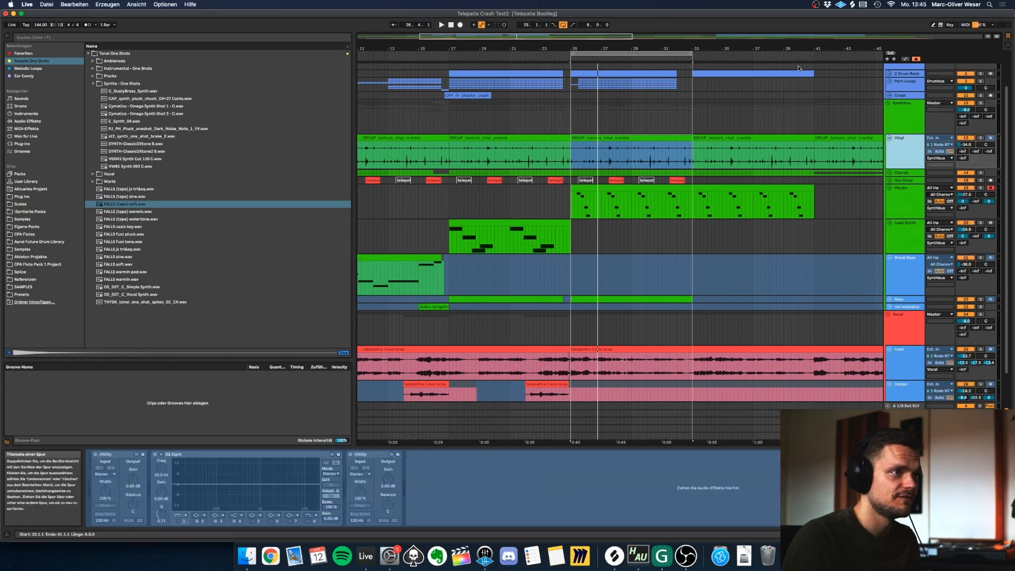
Unfold the 2 Drum Rack track inside the Drumbus group and select its MIDI clip at bar 17.
scroll(787, 275, "down", 2)
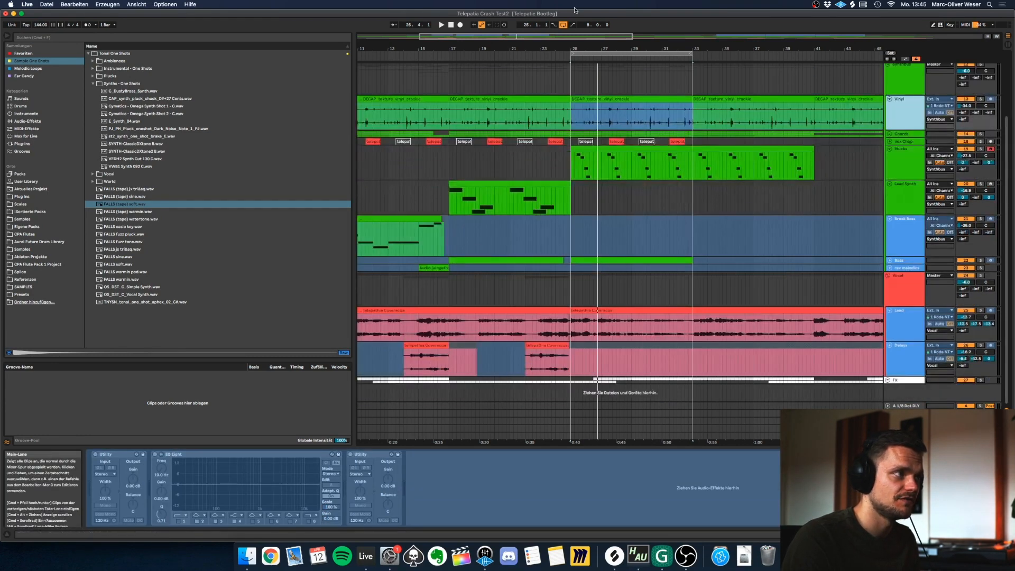
left_click_drag(581, 47, 514, 33)
scroll(608, 105, "up", 5)
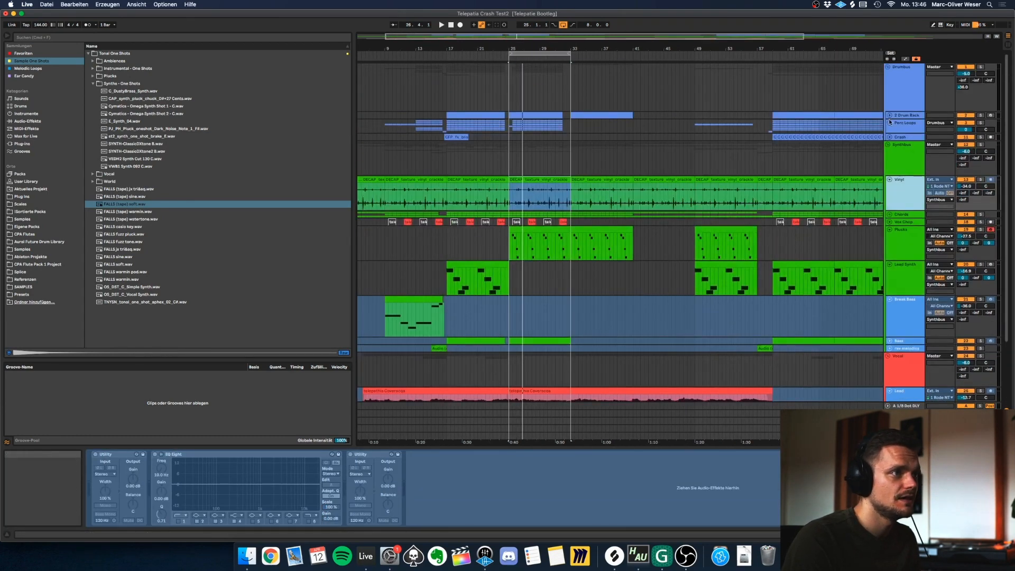
left_click(891, 124)
left_click(890, 116)
left_click(909, 121)
left_click(474, 115)
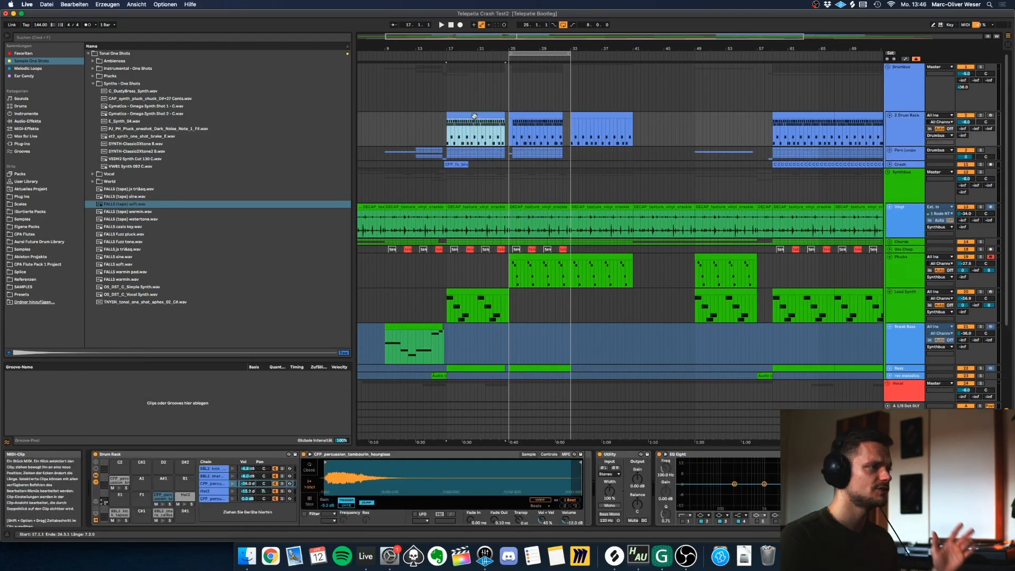
Set the loop from bar 17 to 25 and solo the 2 Drum Rack track.
key("super+l")
left_click_drag(506, 54, 509, 53)
mouse_move(471, 49)
left_mouse_down()
mouse_move(473, 60)
mouse_move(559, 49)
left_mouse_up()
left_click(602, 87)
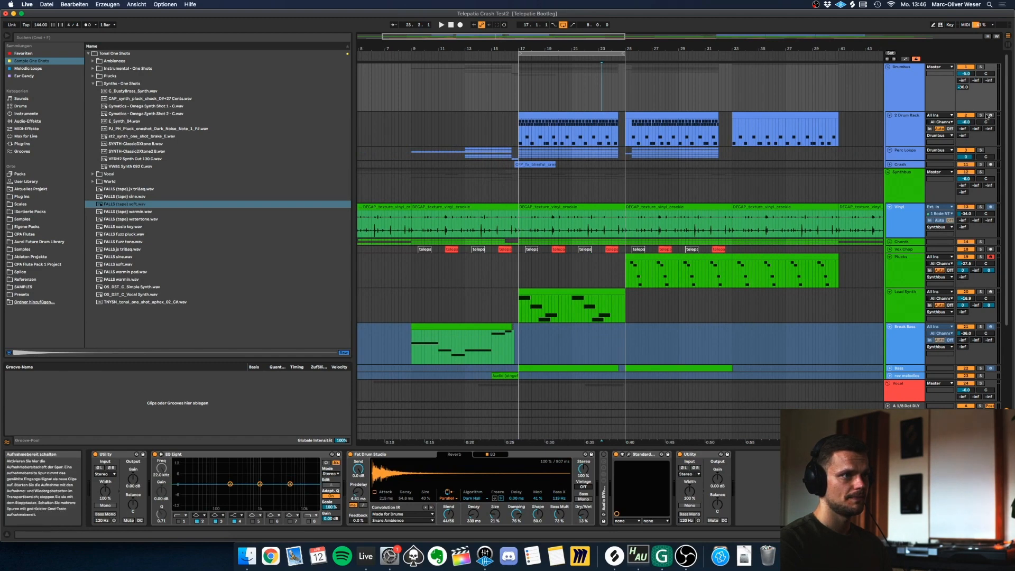
left_click(906, 132)
key("s")
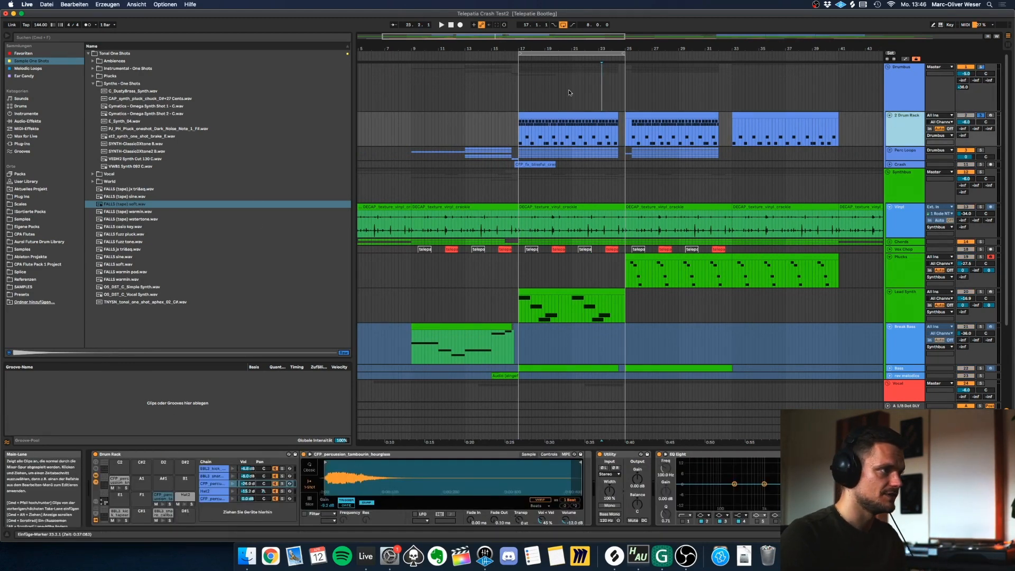
Audition the Drum Rack's individual sounds: the snare, the hourglass tambourine, Hat2 and the milkbottle knock.
left_click(564, 114)
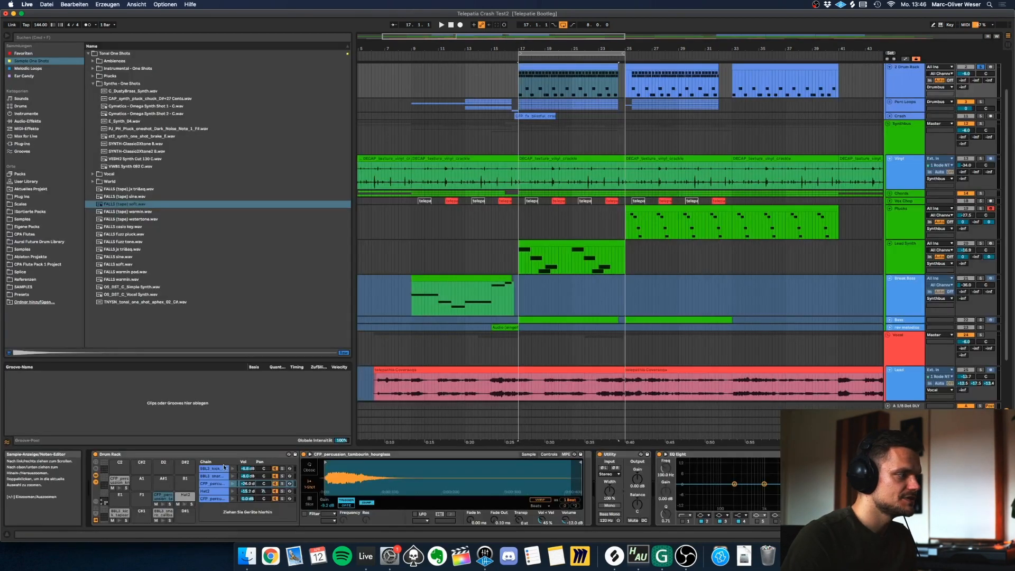
left_click(217, 476)
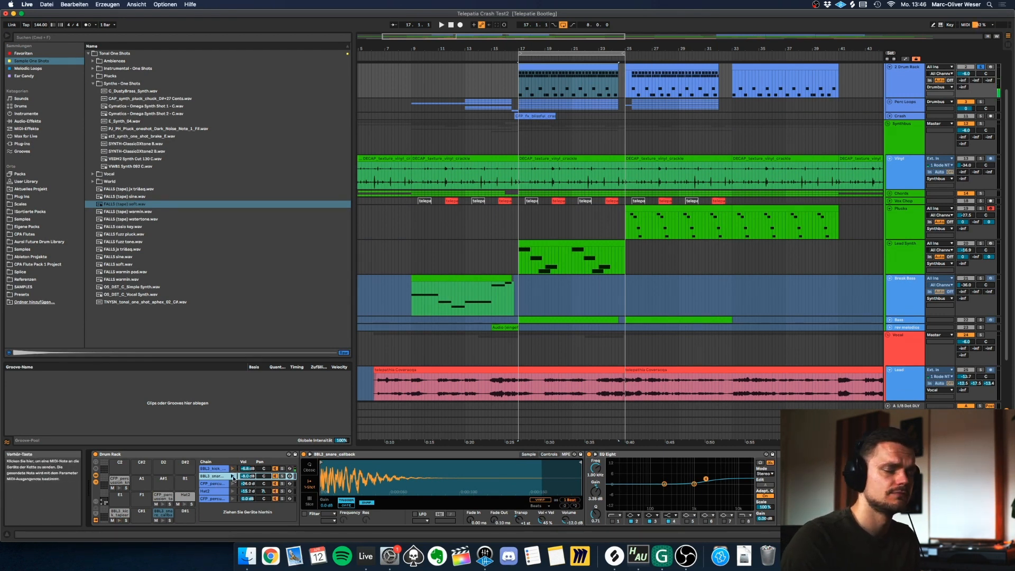
left_click(233, 477)
left_click(234, 477)
left_click(233, 484)
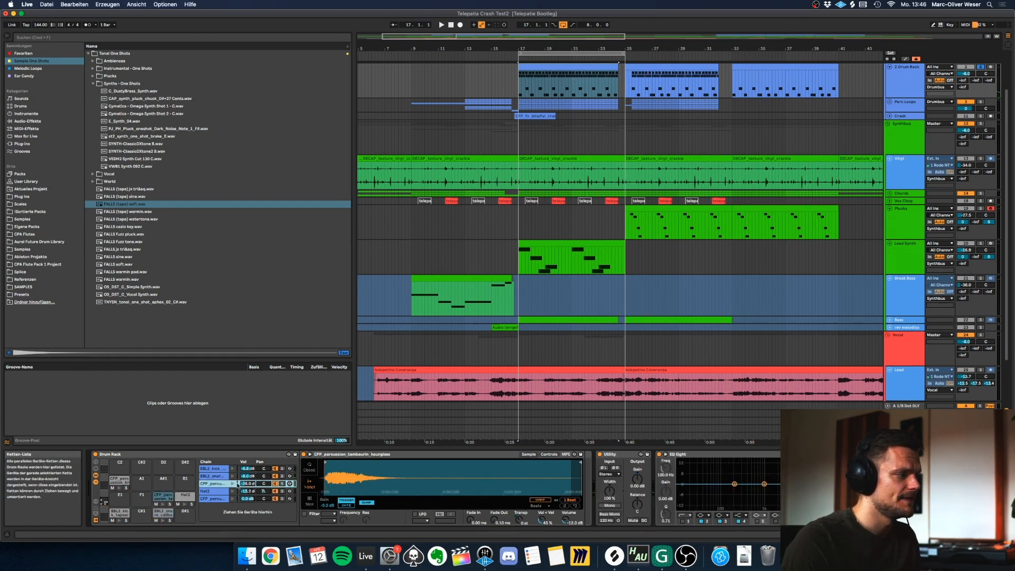
left_click(233, 491)
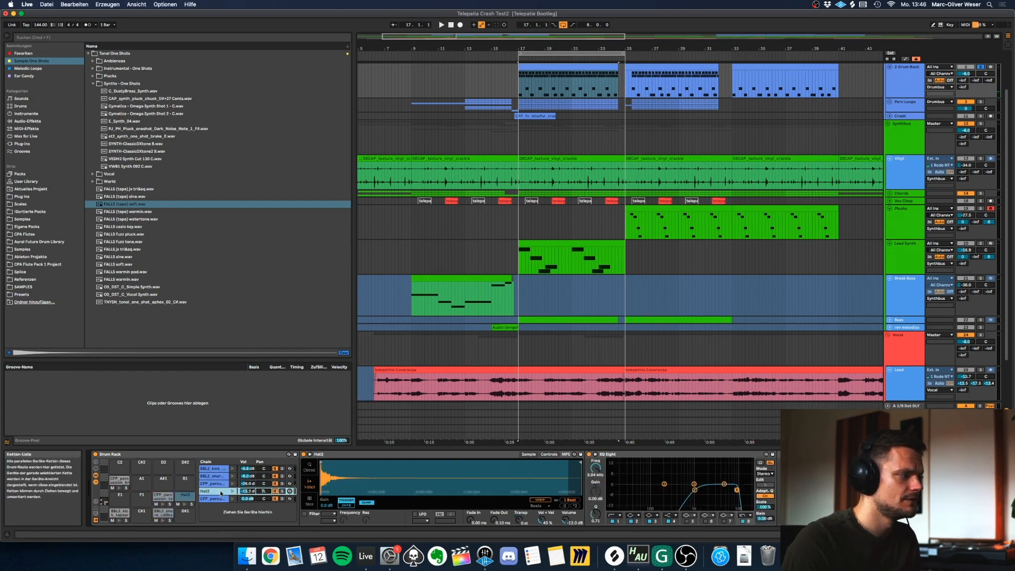
left_click(233, 499)
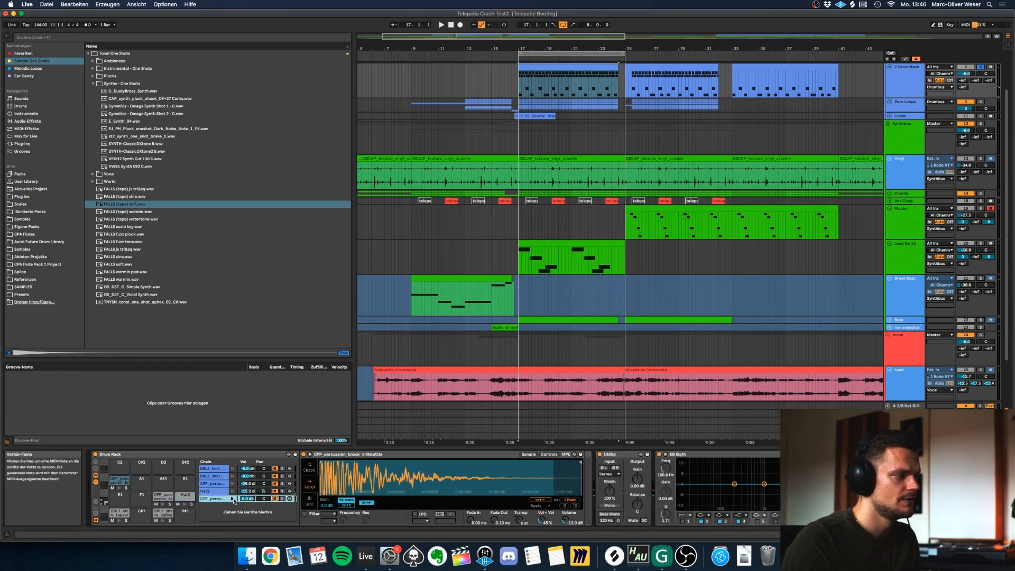
Open the drum clip at bar 17 and examine the layout of its whole MIDI pattern.
double_click(574, 83)
left_click_drag(315, 79, 307, 121)
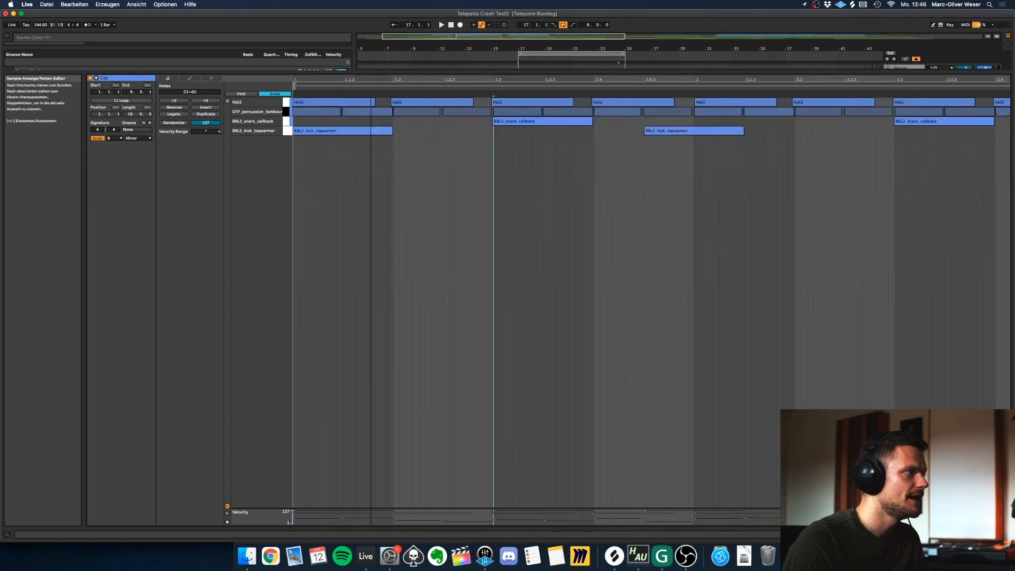
left_click_drag(454, 81, 332, 78)
key("super+a")
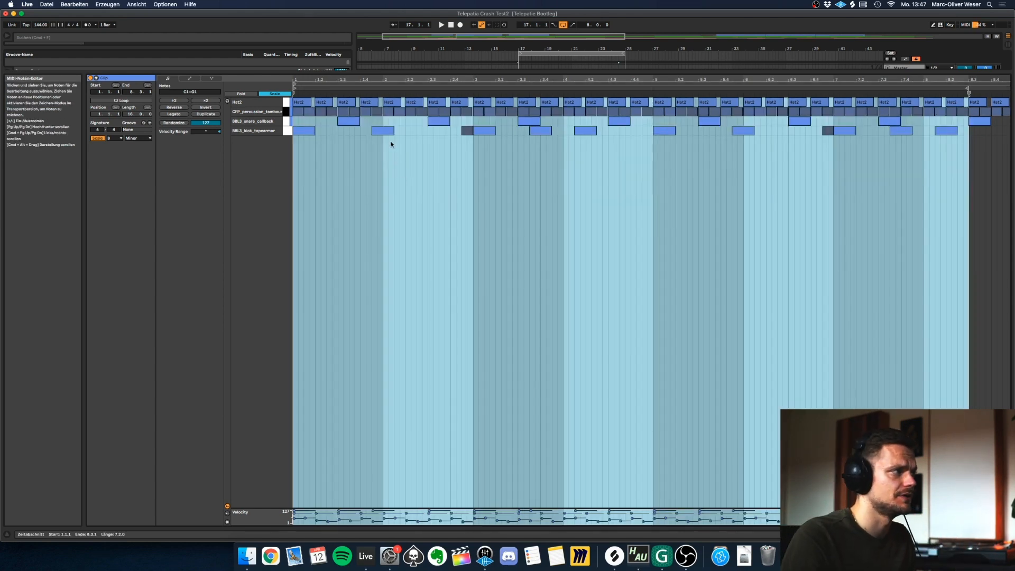
left_click(394, 141)
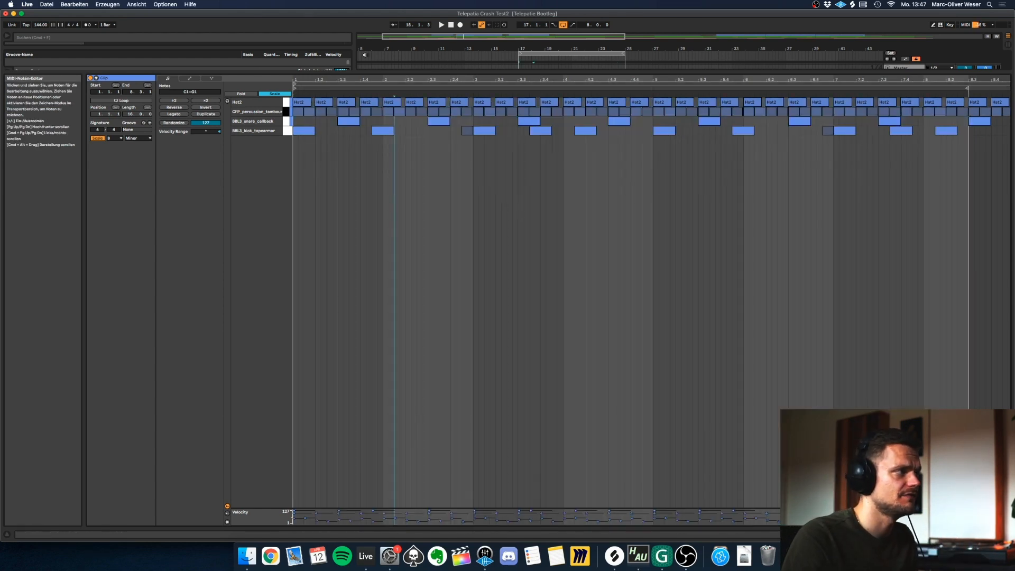
Inspect the snare notes and the timing of the first snare hit relative to the grid at beat 1.3.
left_click_drag(301, 81, 301, 97)
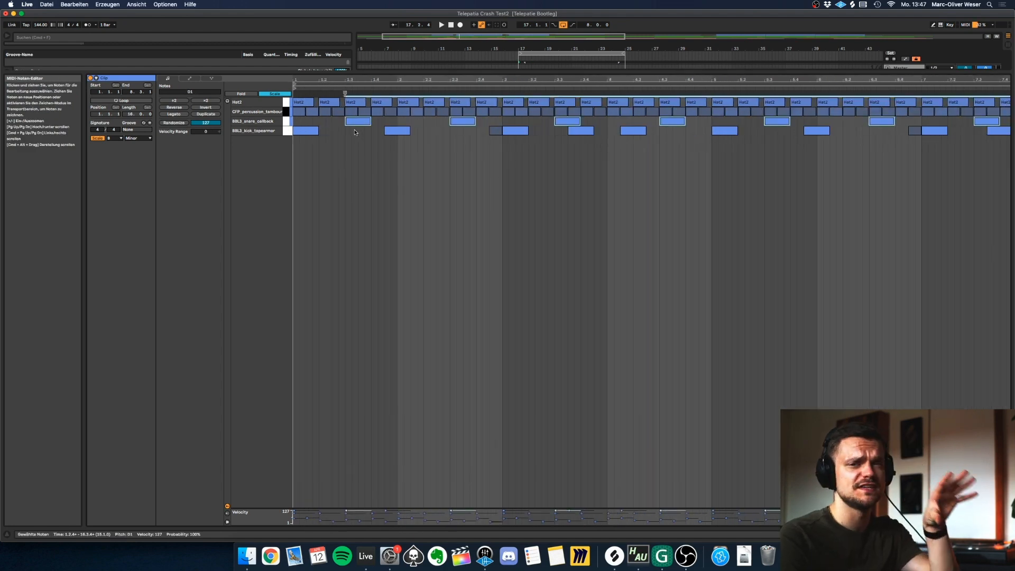
left_click_drag(336, 80, 444, 131)
left_click_drag(569, 84, 573, 146)
left_click(565, 138)
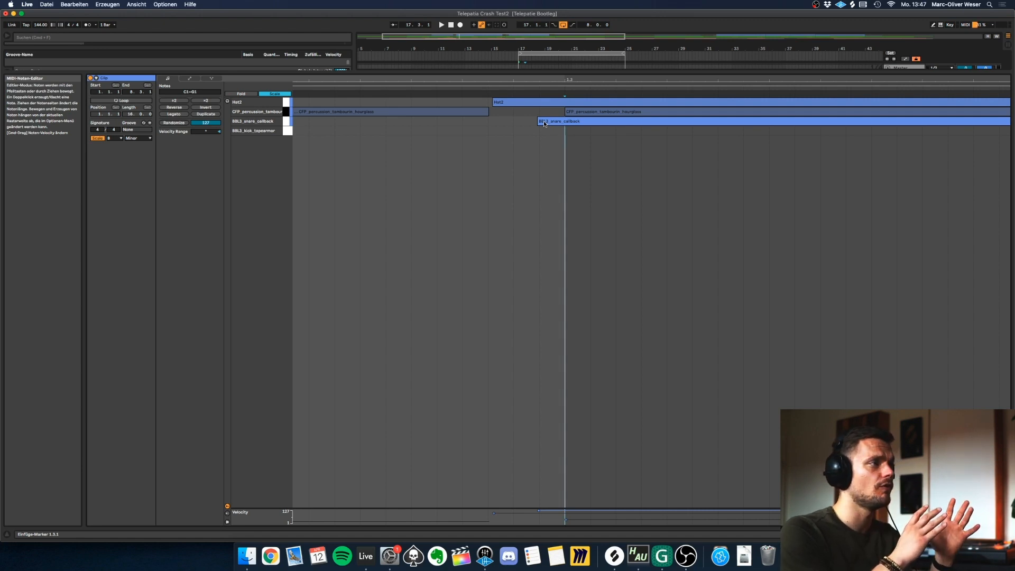
left_click_drag(559, 80, 559, 20)
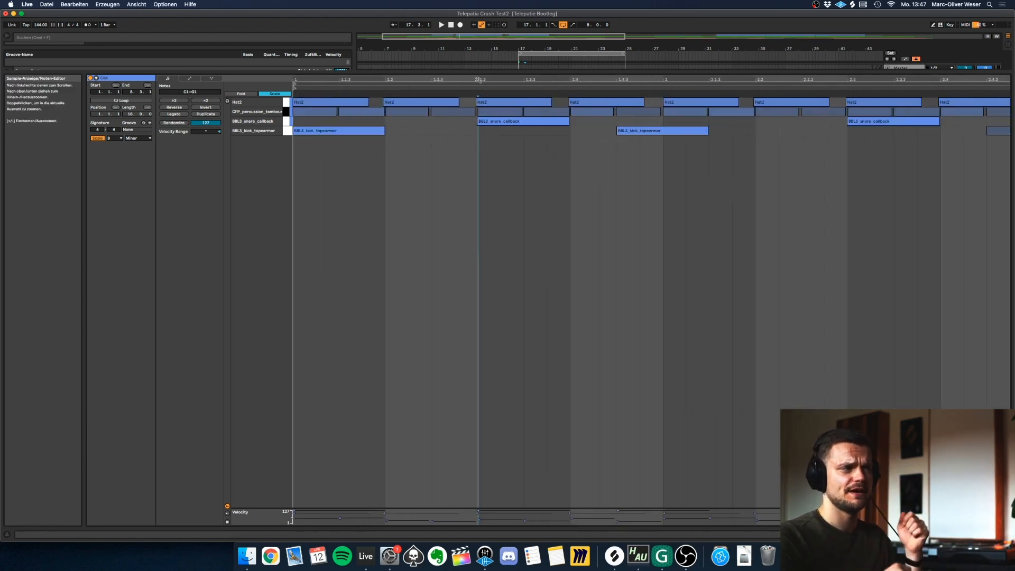
Review the Hat2 and tambourine notes with their velocities across the drum clip while the pattern plays.
mouse_move(440, 79)
left_mouse_down()
mouse_move(439, 57)
mouse_move(439, 79)
left_mouse_up()
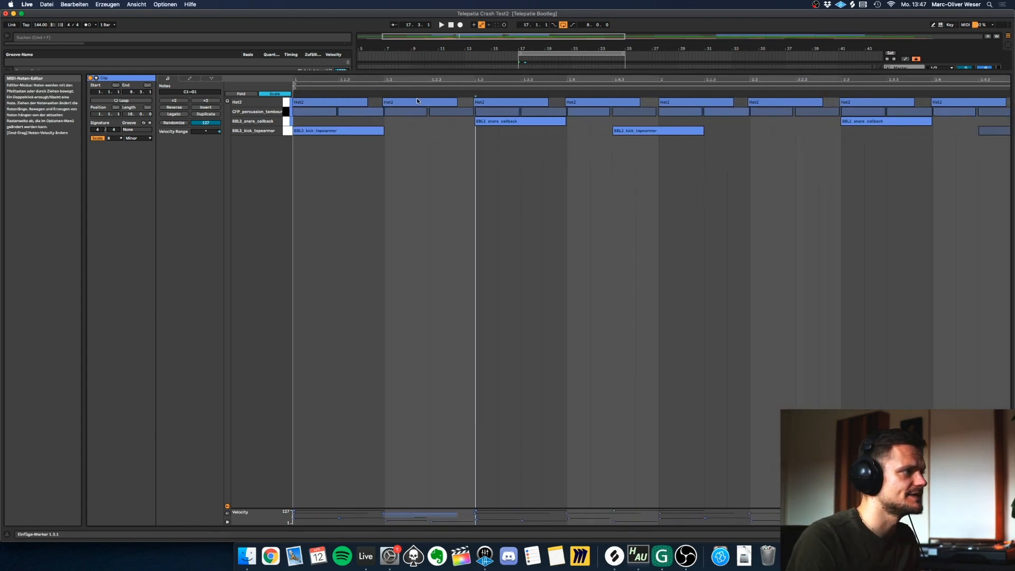
left_click_drag(677, 80, 676, 66)
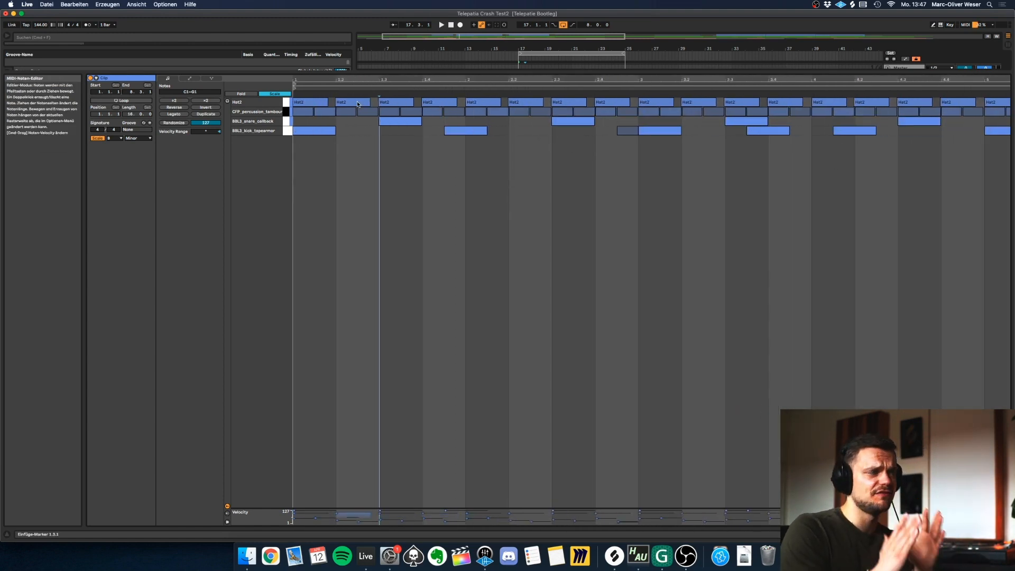
left_click_drag(337, 77, 359, 77)
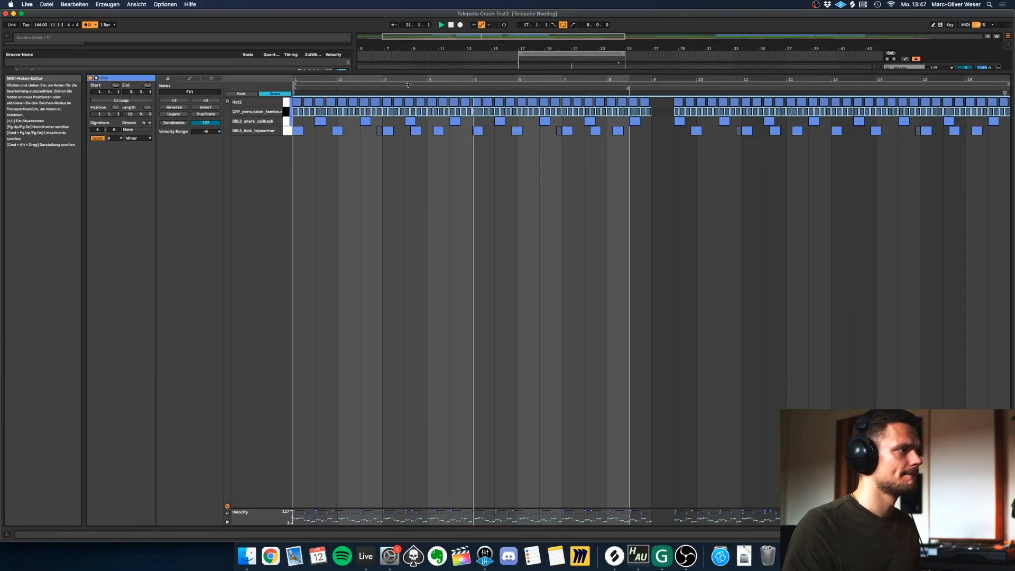
left_click_drag(364, 74, 365, 83)
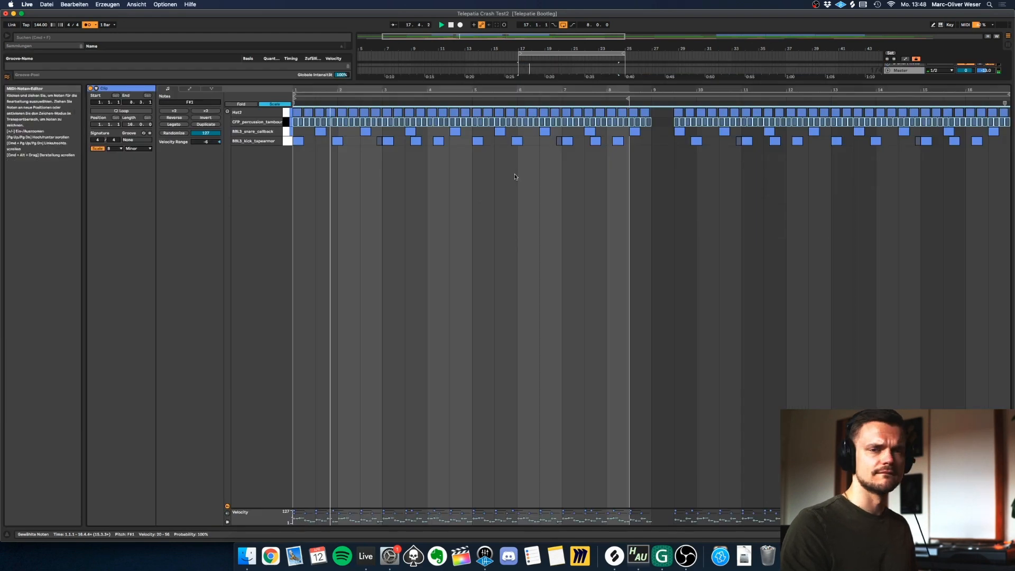
key("shift+Tab")
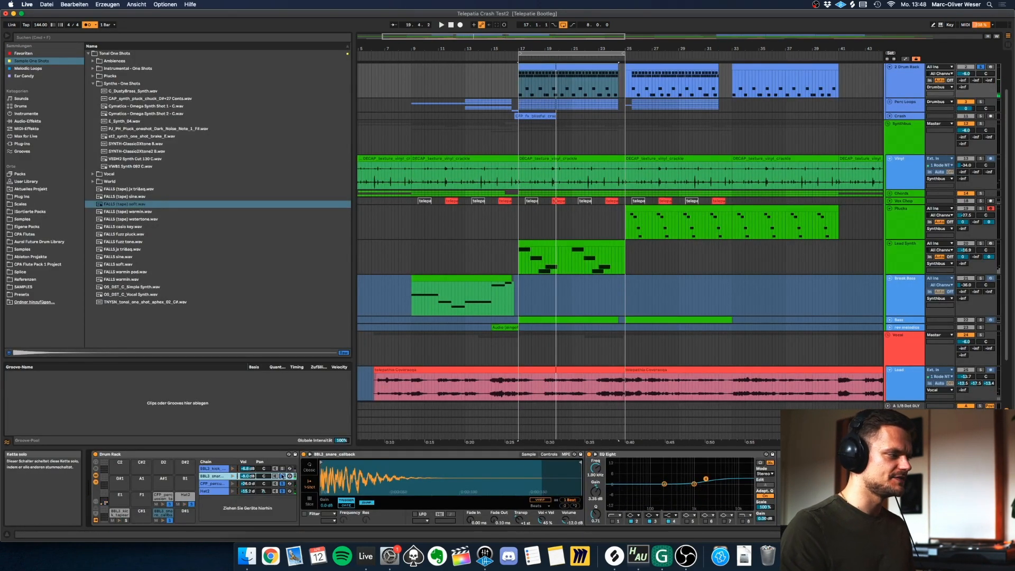
Reopen the bar 17 drum clip and audition the Hat2 and tambourine rows.
left_click(594, 64)
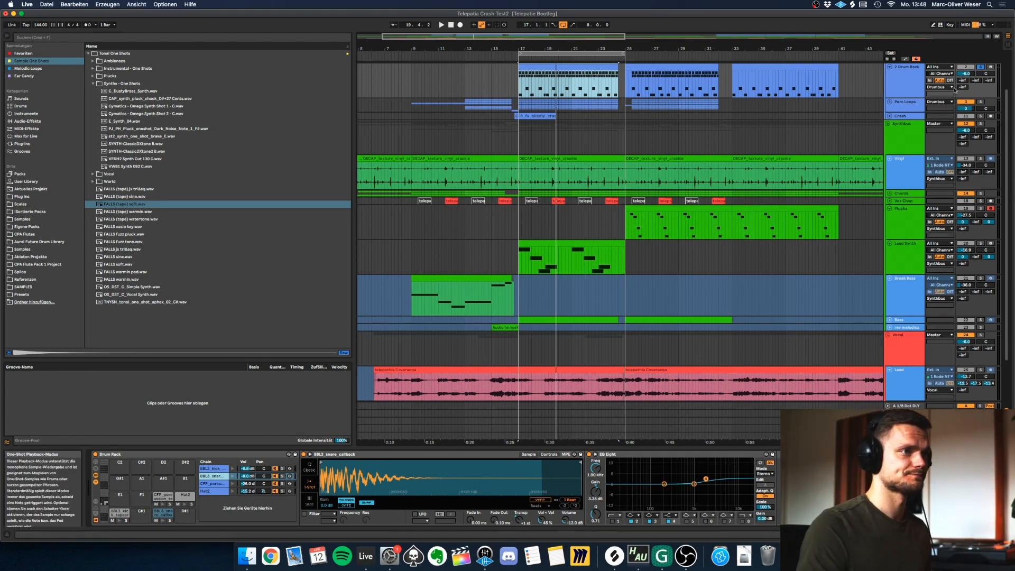
double_click(582, 85)
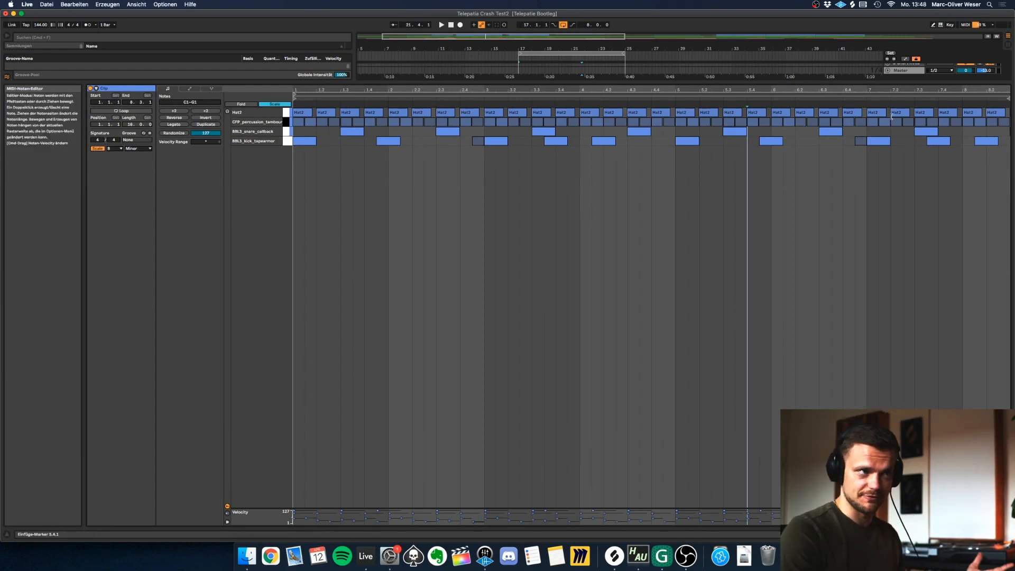
left_click(286, 113)
left_click(286, 123)
key("shift+Tab")
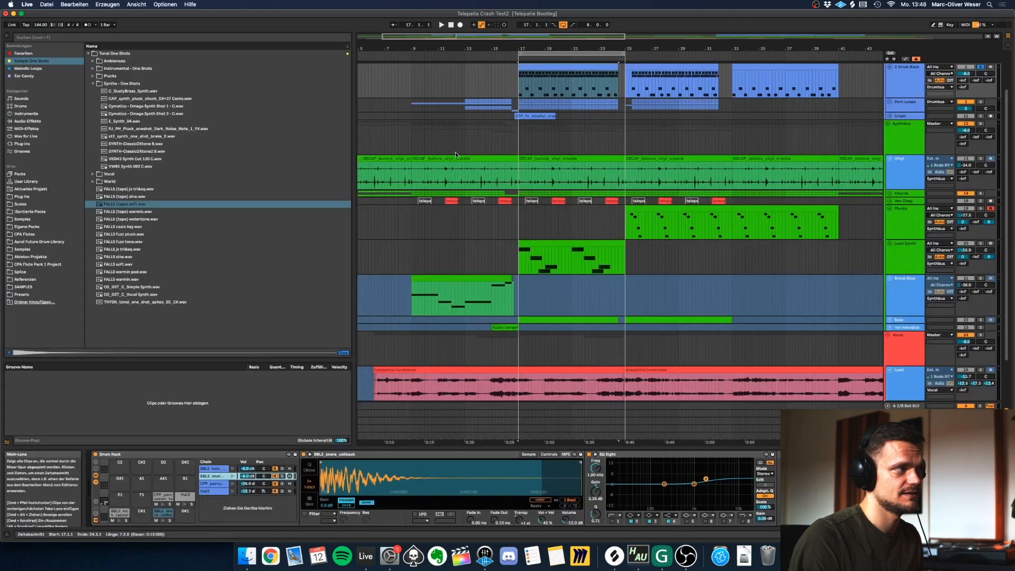
Play the soloed drums from bar 17 and add the Synthbus group to the solo.
key("space")
scroll(815, 170, "up", 2)
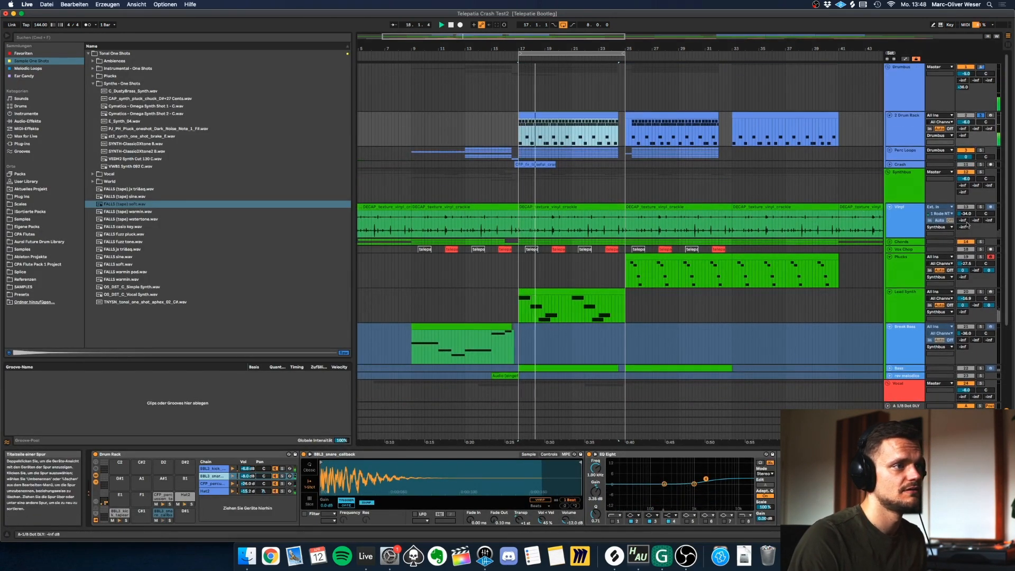
left_click(981, 172, "super")
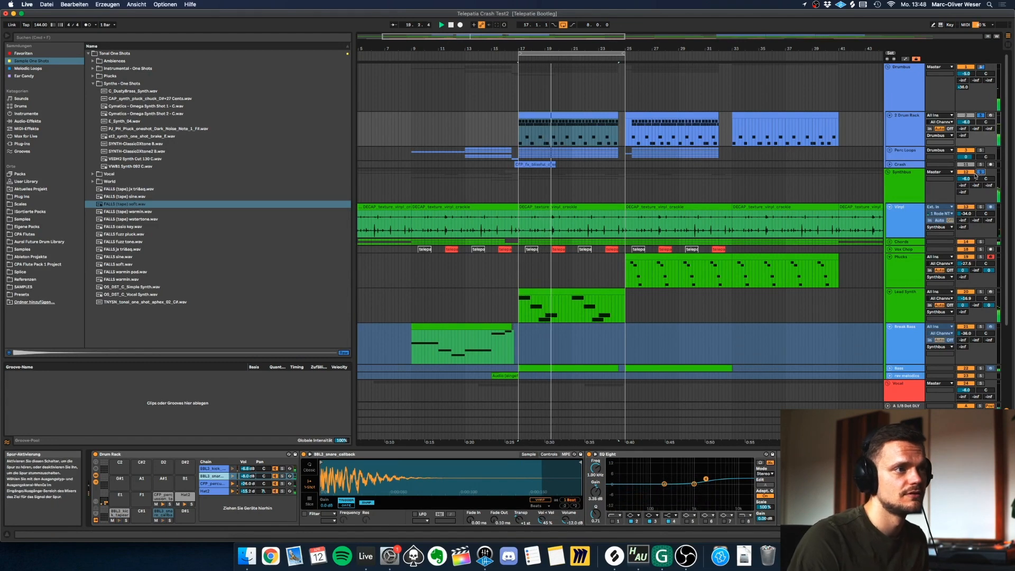
Stop playback and unfold the Perc Loops group to show its individual loop tracks.
left_click(906, 157)
key("space")
left_click(890, 151)
scroll(587, 182, "down", 1)
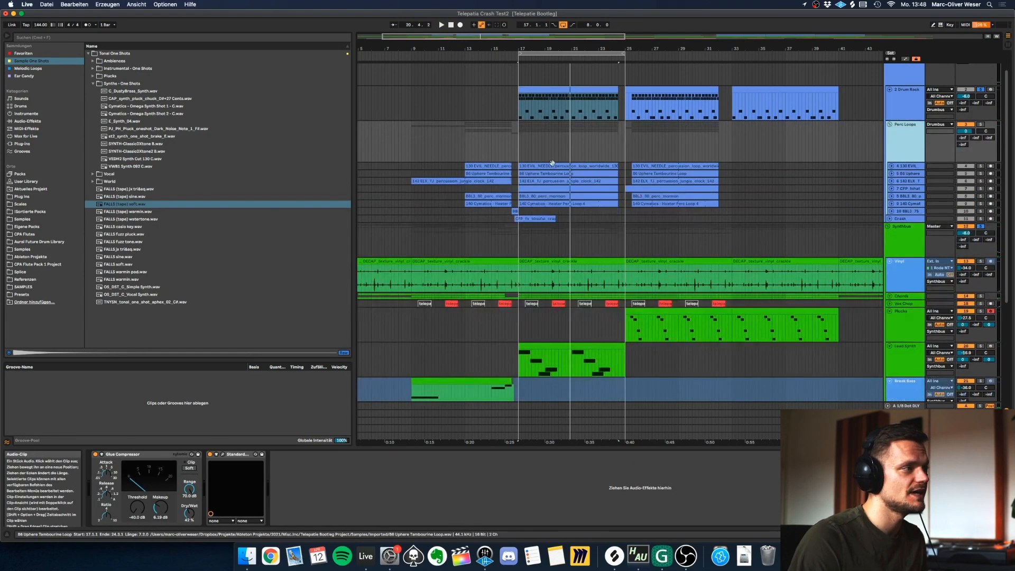
Unfold the individual percussion loop tracks to show their waveforms and select the EVIL NEEDLE clip at bar 17.
left_click(556, 166)
left_click(892, 341)
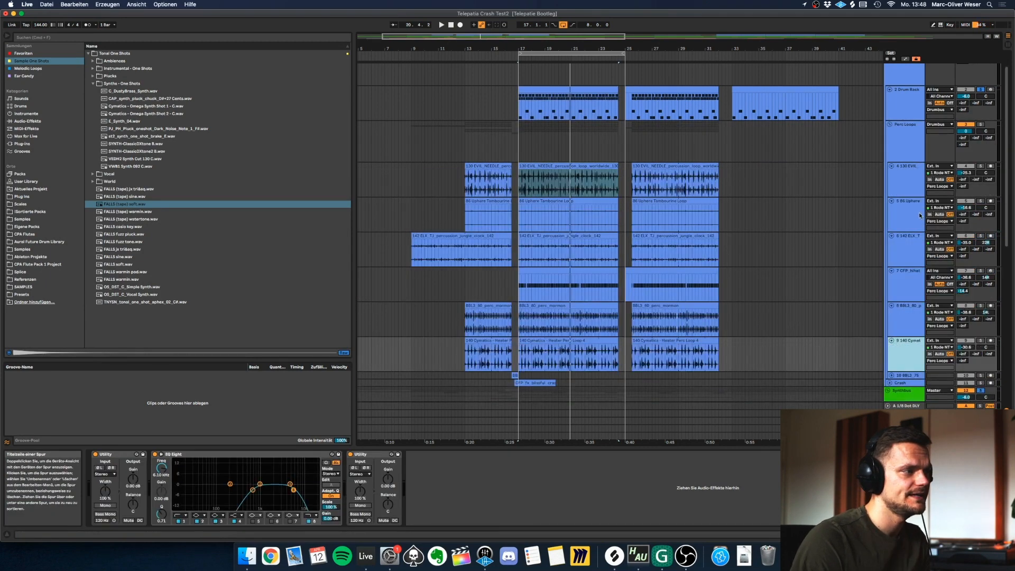
left_click(893, 375)
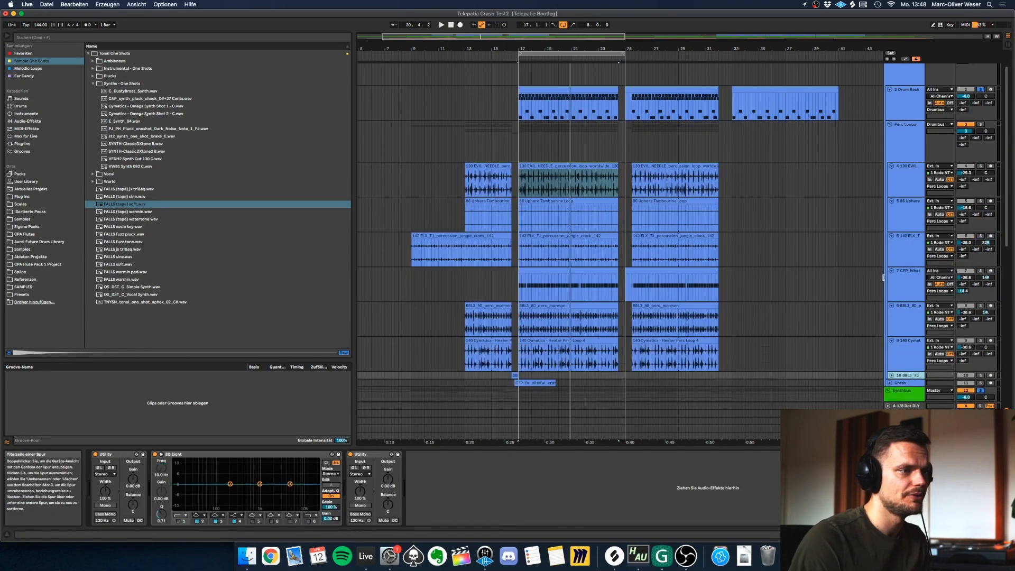
left_click(805, 319)
left_click(540, 166)
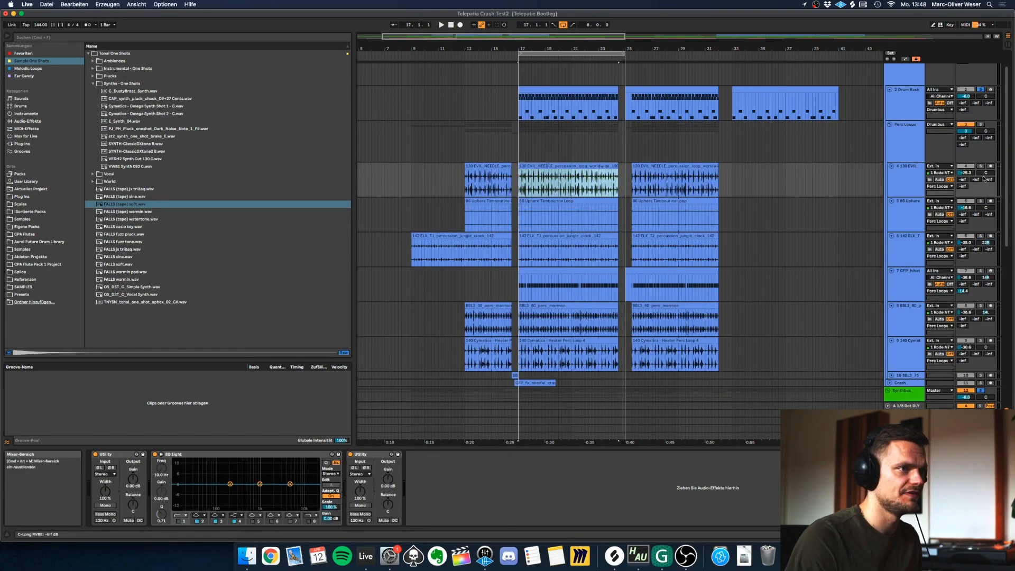
Play the EVIL NEEDLE, tambourine and jungle percussion loops from bar 17, soloing each track in turn.
left_click(981, 166)
left_click(558, 164)
key("space")
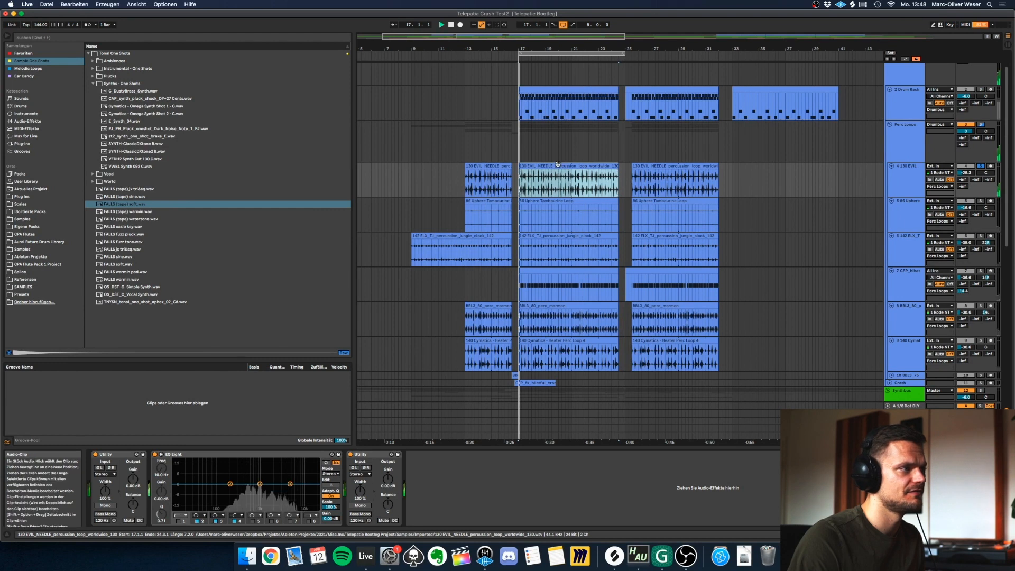
left_click(981, 201)
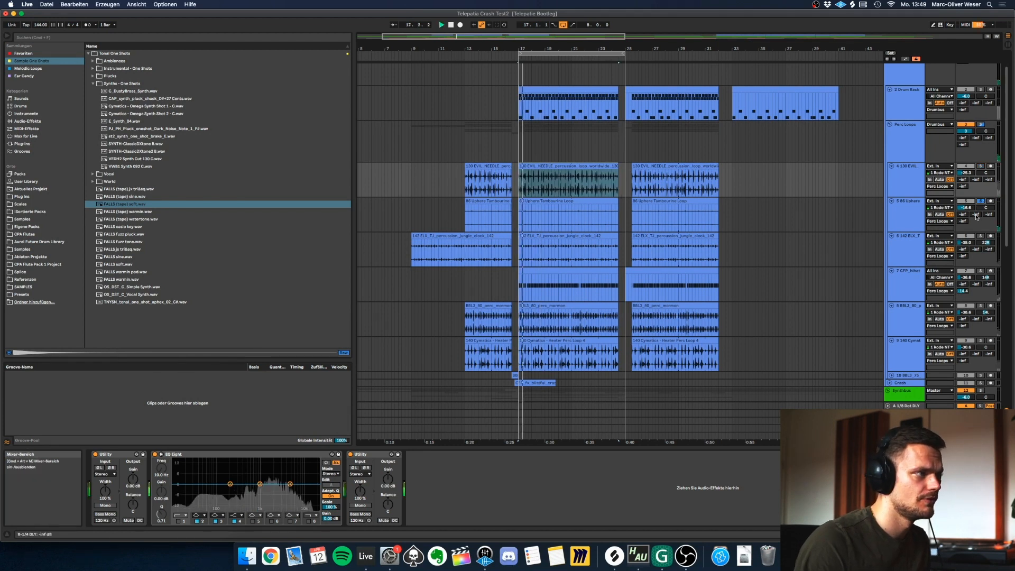
left_click(981, 235)
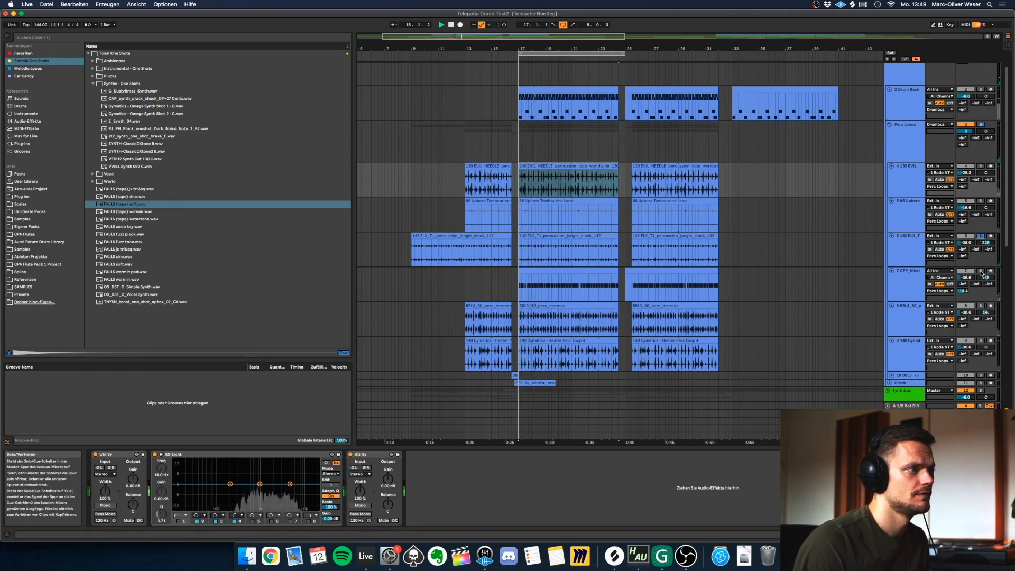
Audition the hi-hat, mormon percussion and Cymatics loops one after another in solo.
left_click(982, 271)
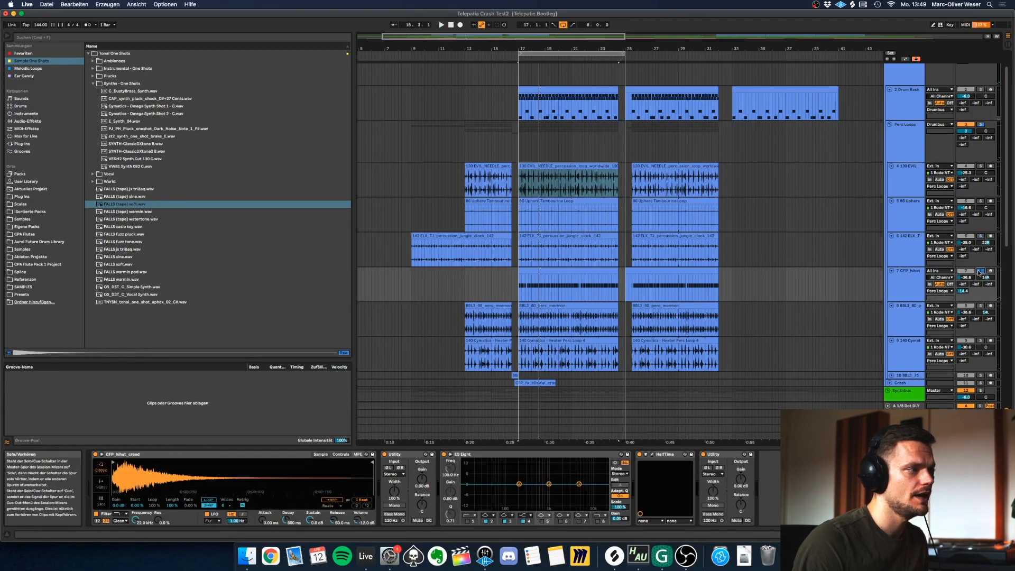
left_click(565, 271)
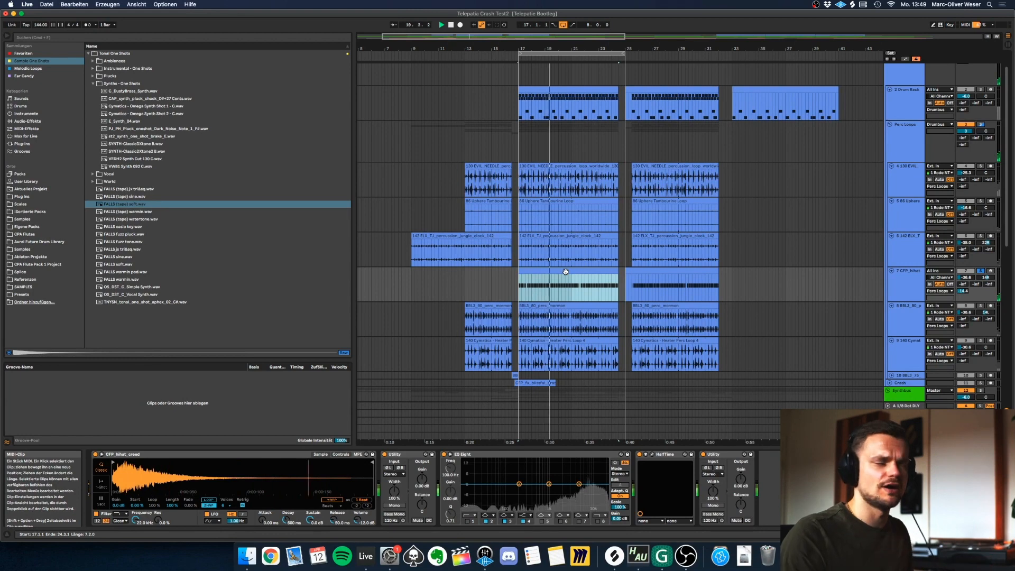
left_click(981, 307)
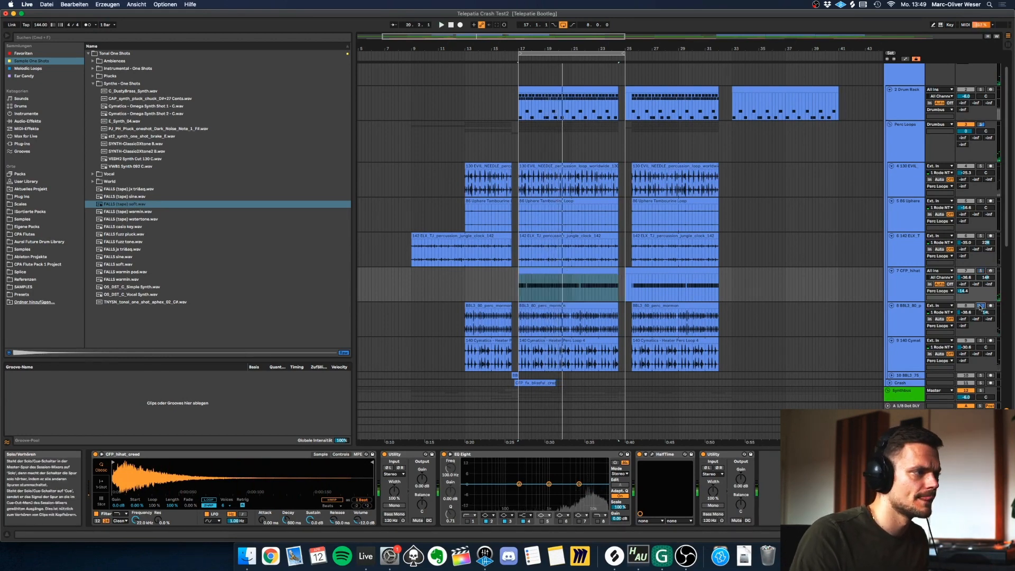
left_click(894, 322)
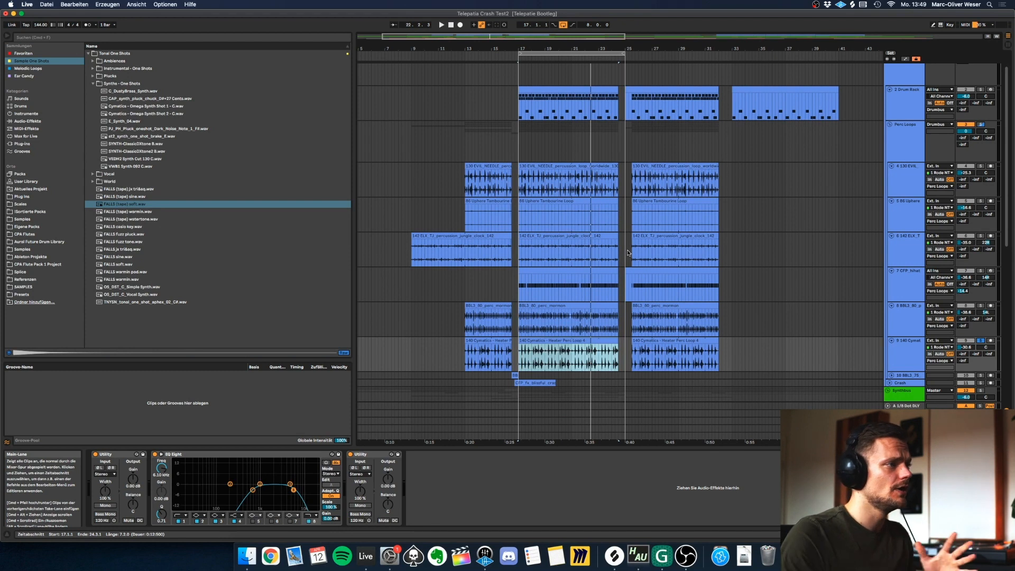
Open the bar 17 EVIL NEEDLE clip in the sample editor and shrink the editor so the arrangement tracks are visible.
left_click_drag(626, 354, 524, 188)
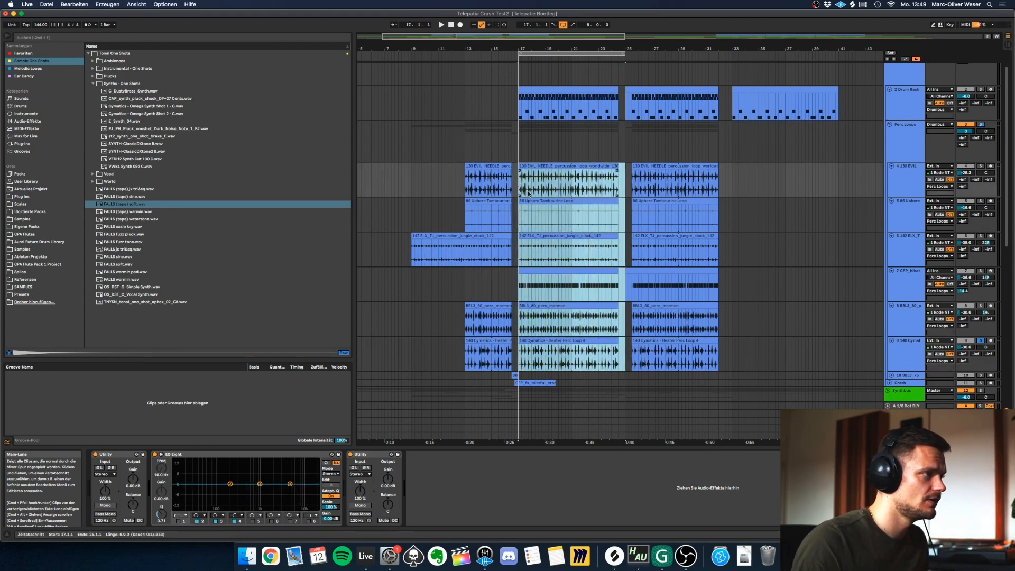
key("Tab")
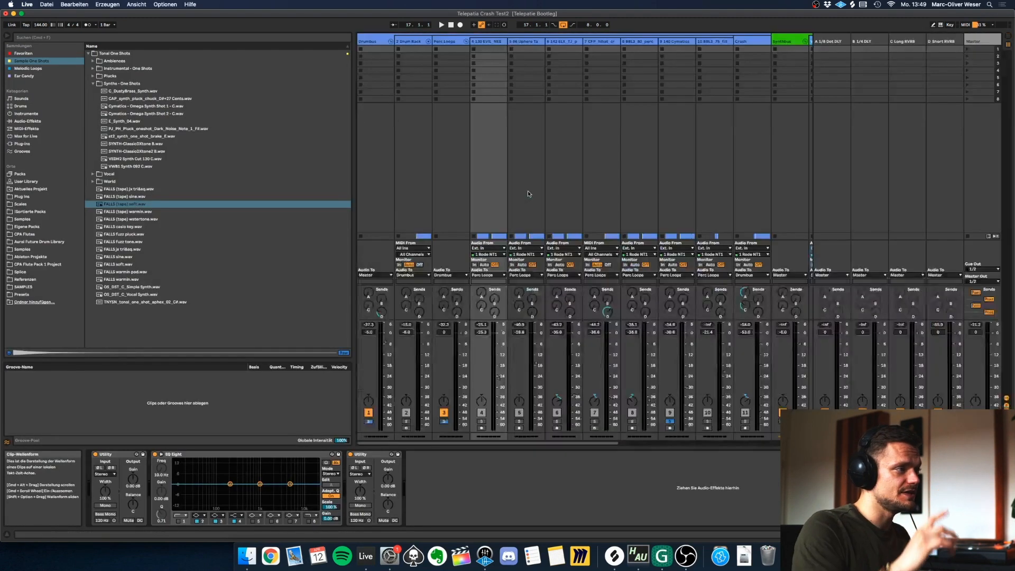
key("Tab")
left_click(528, 182)
double_click(534, 166)
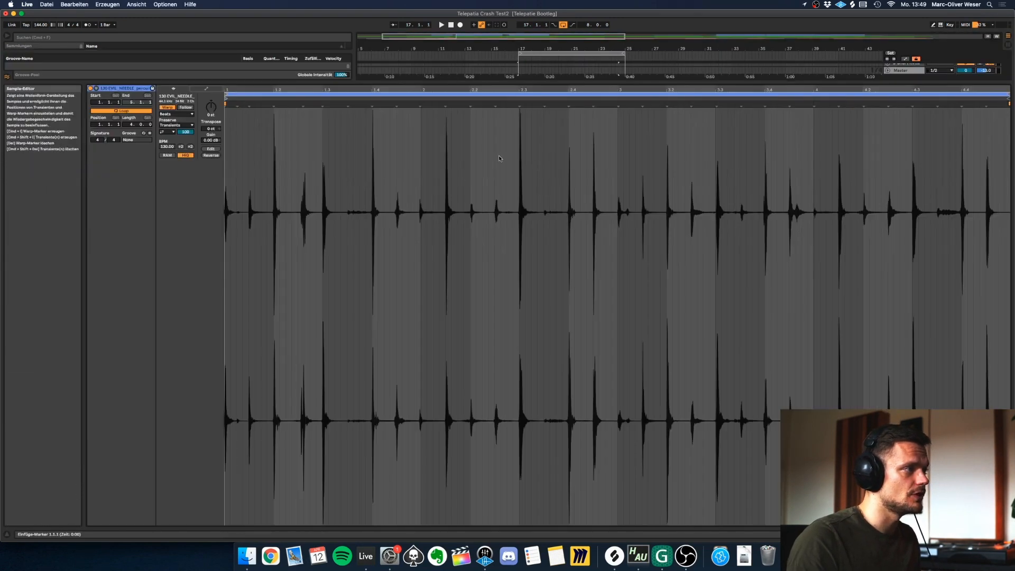
left_click_drag(415, 82, 479, 197)
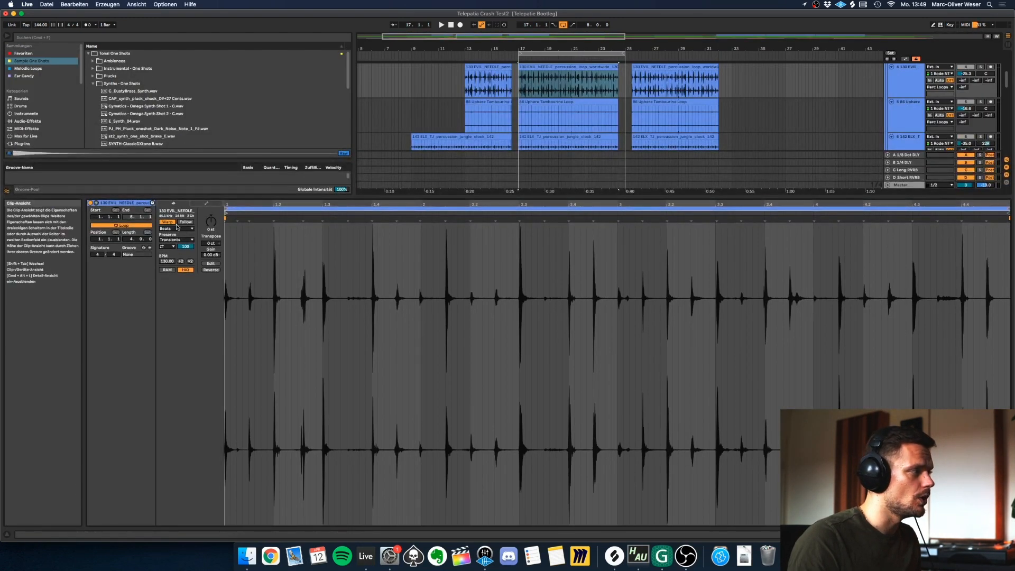
Examine the available warp modes for the EVIL NEEDLE percussion loop, keeping Beats.
left_click(175, 229)
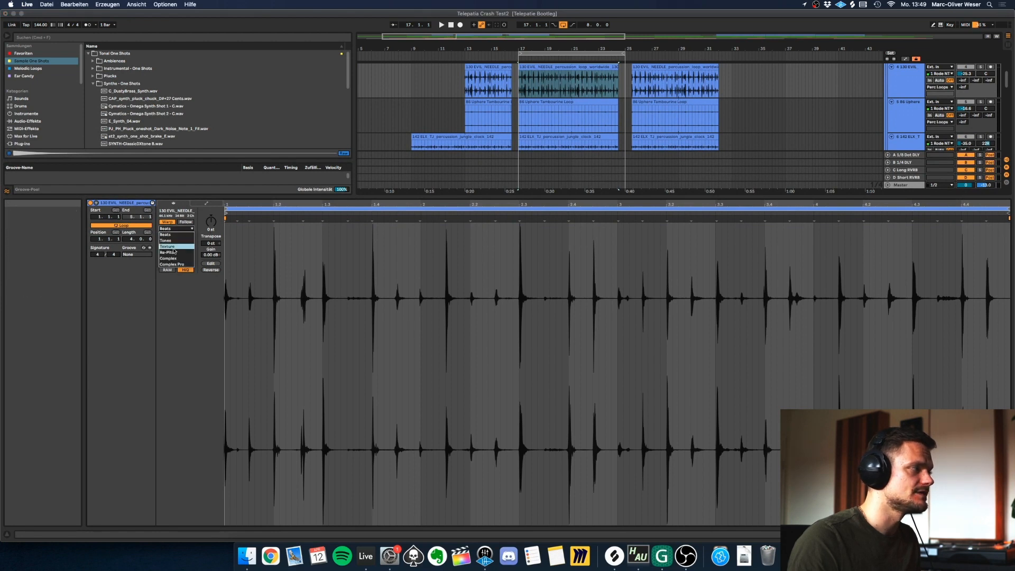
left_click(191, 331)
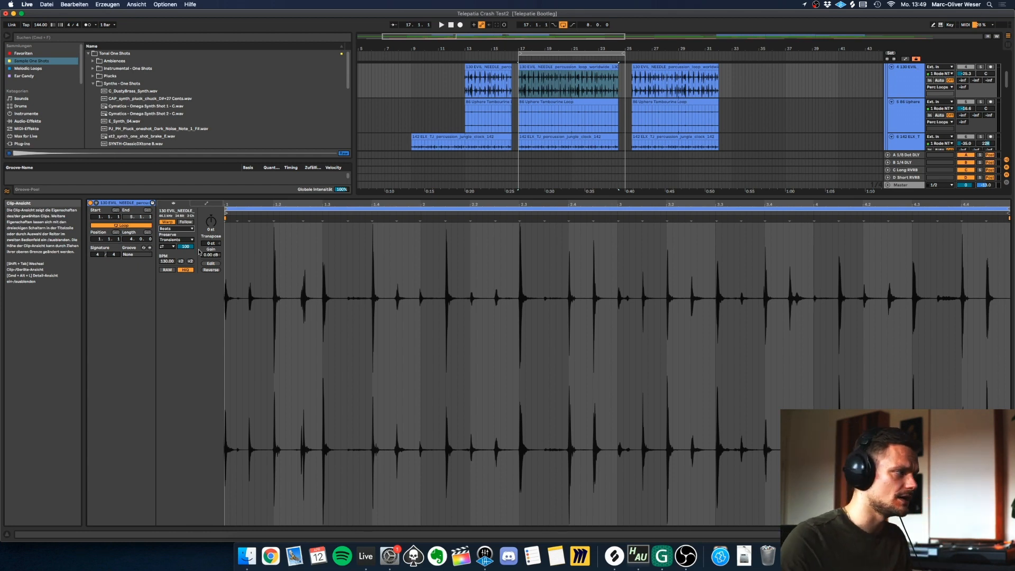
left_click(192, 229)
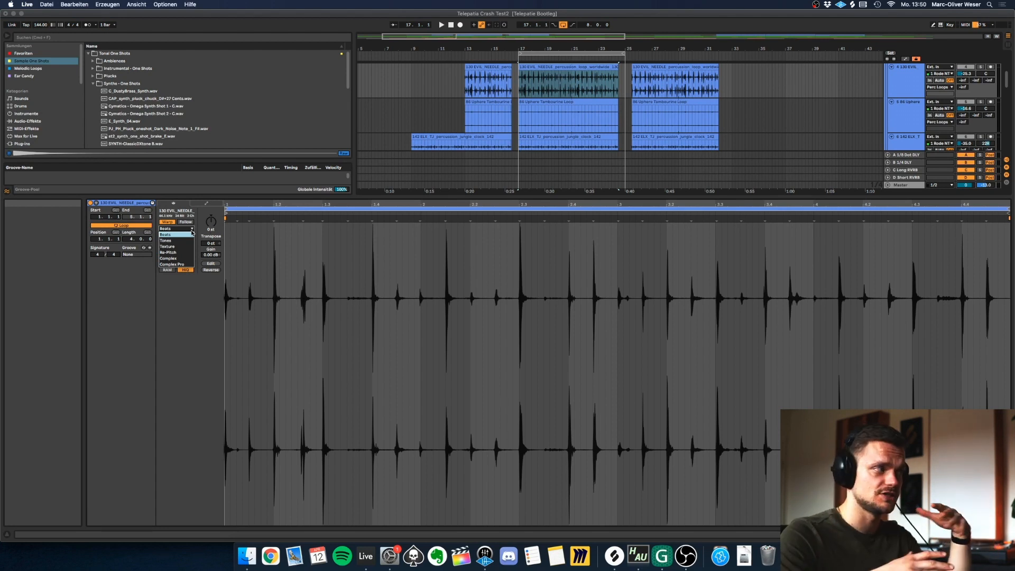
left_click(210, 291)
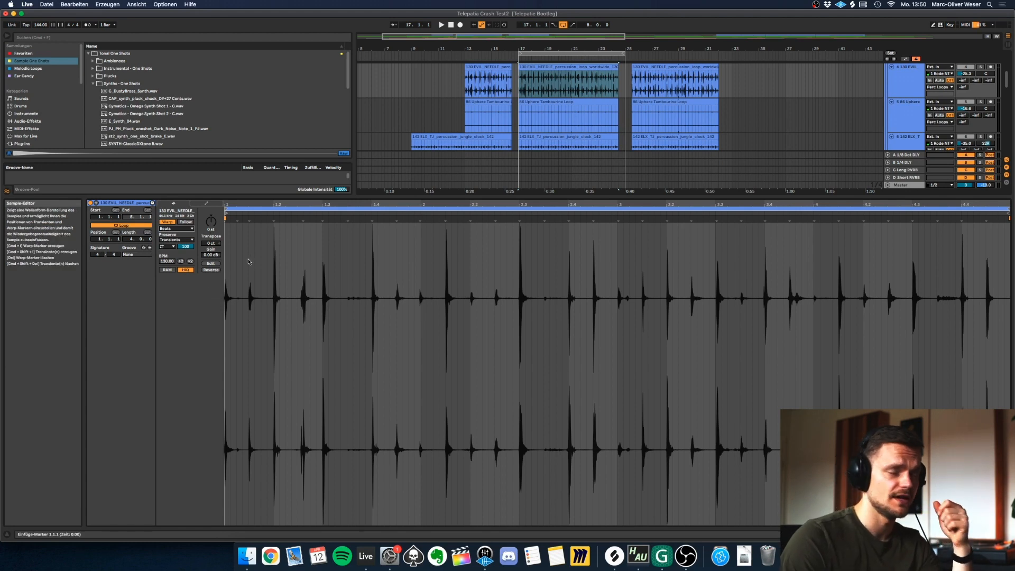
left_click(176, 228)
left_click(222, 302)
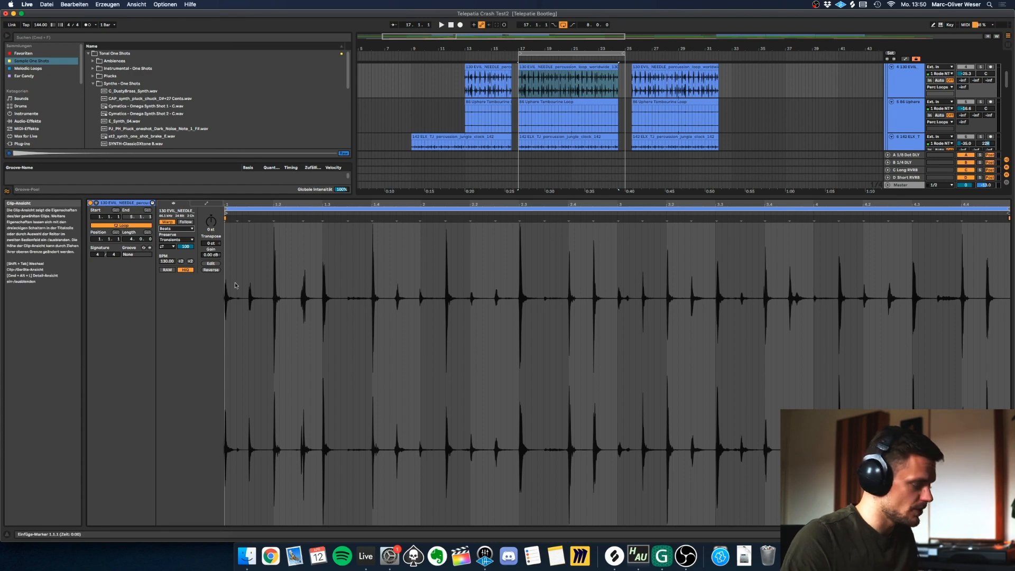
Inspect the warp settings of the jungle percussion clip and open the Cymatics percussion clip at bar 17.
key("shift+Tab")
double_click(540, 136)
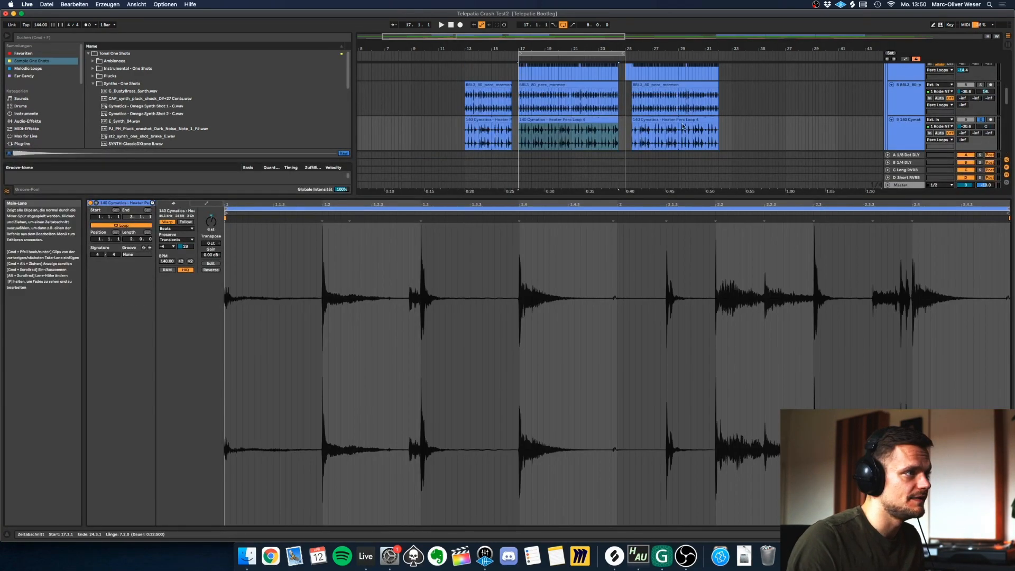
left_click(527, 115)
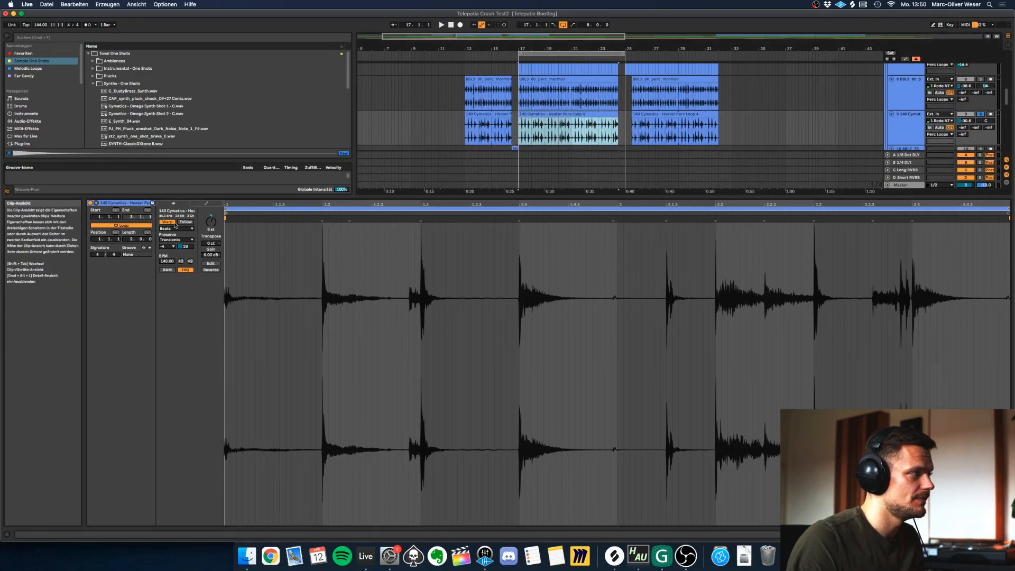
Try a transient envelope of 100 on the Cymatics loop during playback and check its transient loop mode options.
left_click(186, 248)
key("space")
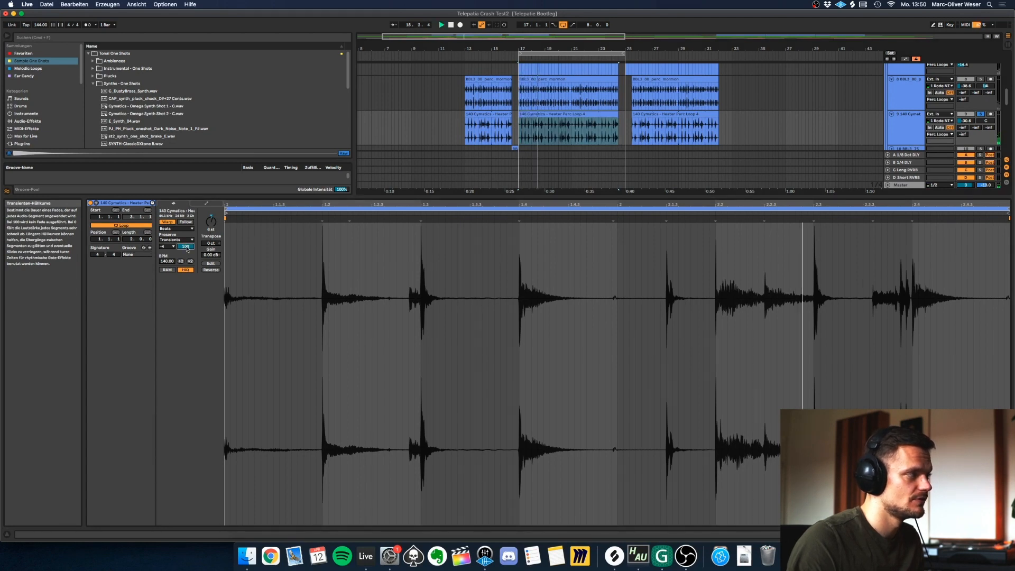
left_click(168, 247)
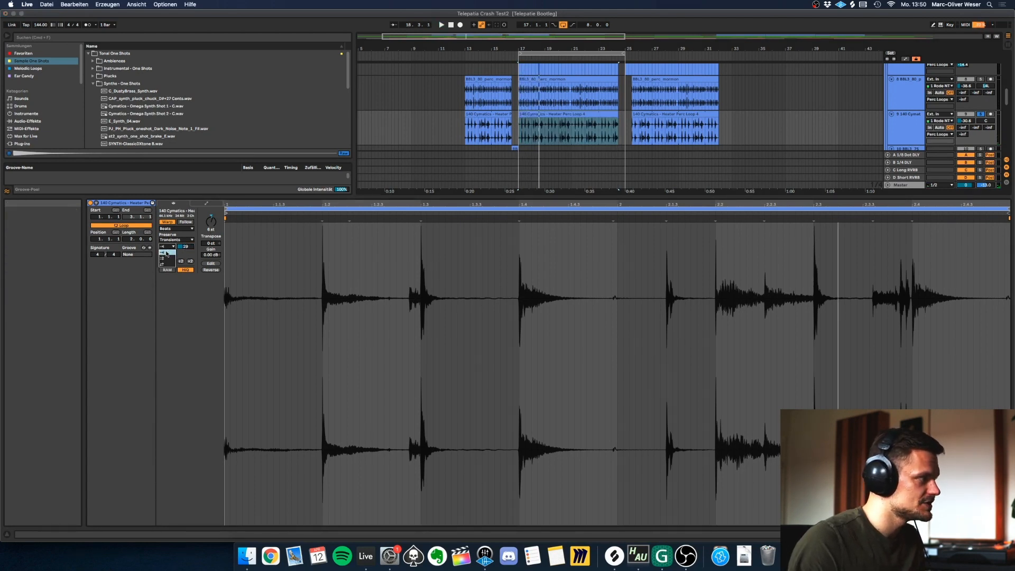
left_click(165, 256)
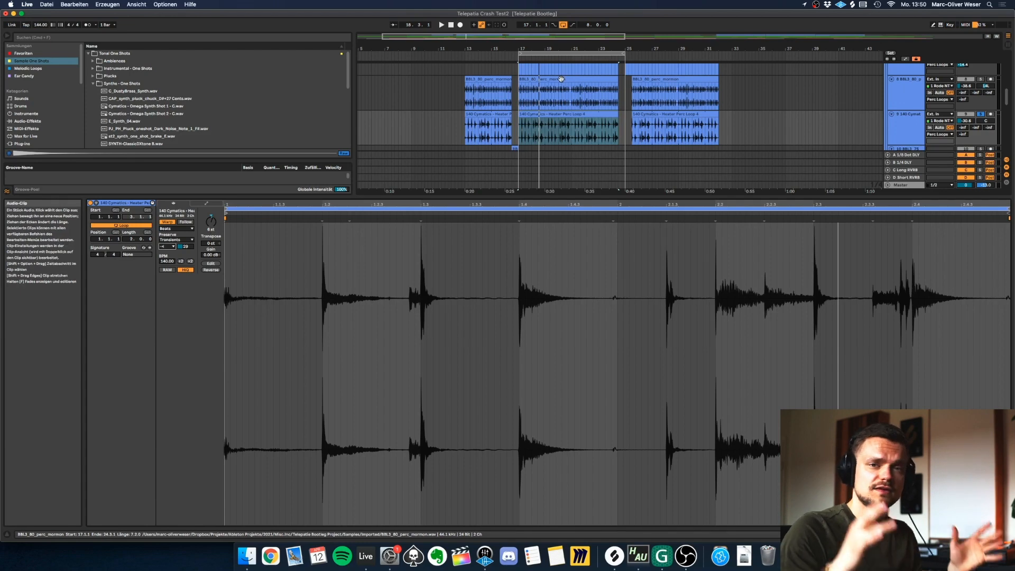
Play the soloed Perc Loops group from bar 17 and examine its Glue Compressor and the plug-in after it.
key("shift+Tab")
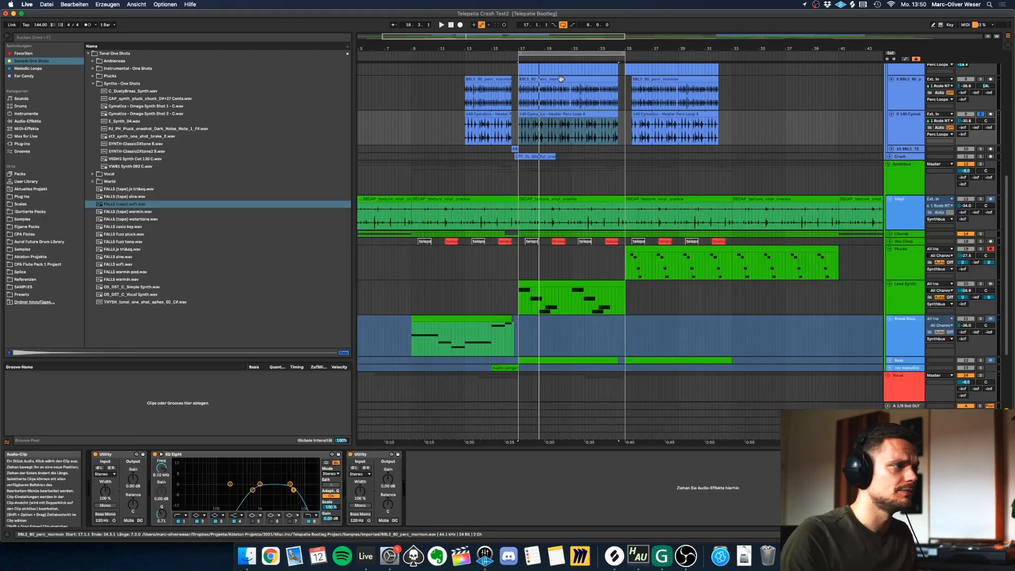
scroll(661, 247, "up", 10)
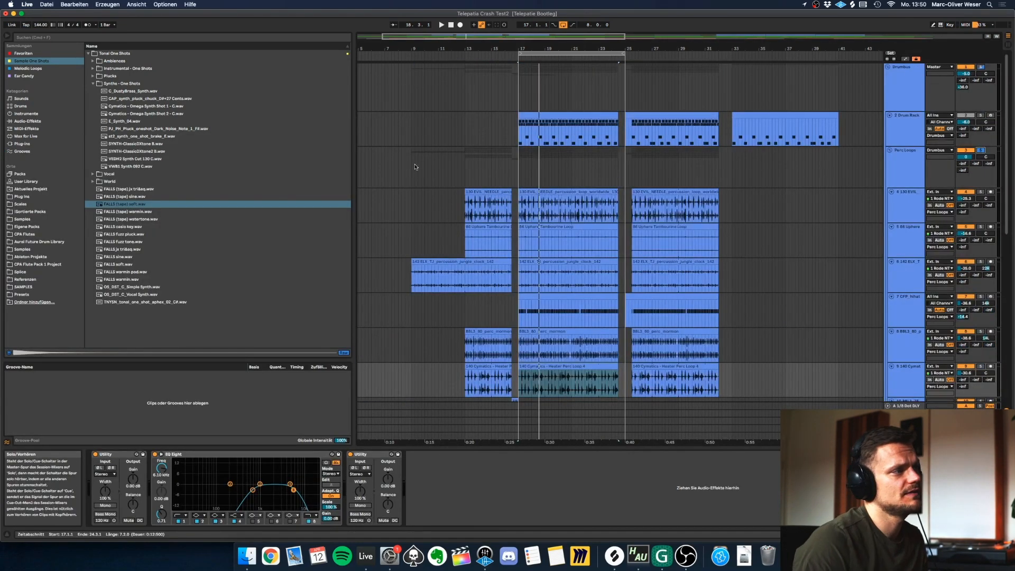
left_click(518, 172)
key("space")
left_click(904, 171)
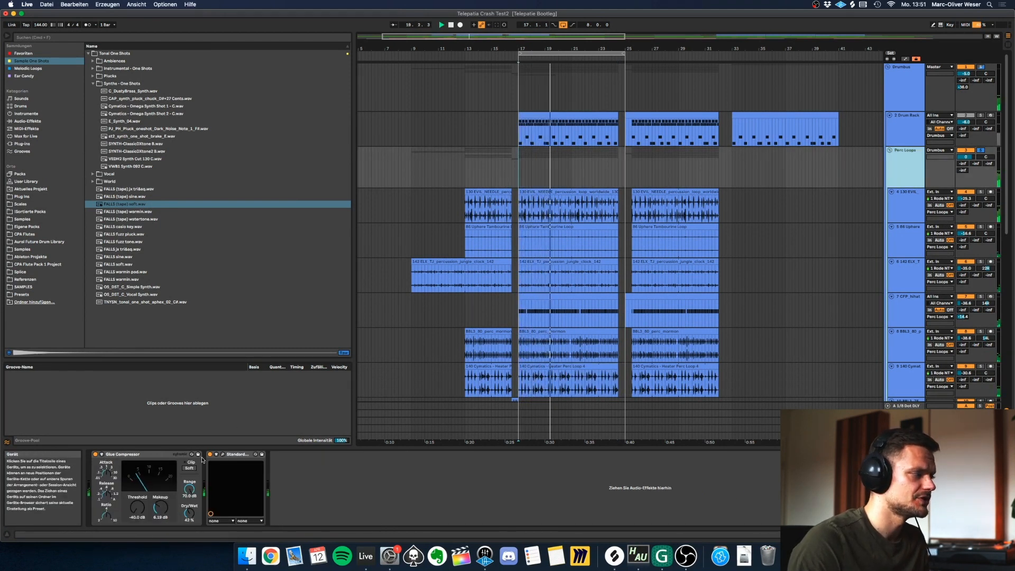
left_click(223, 455)
left_click(222, 454)
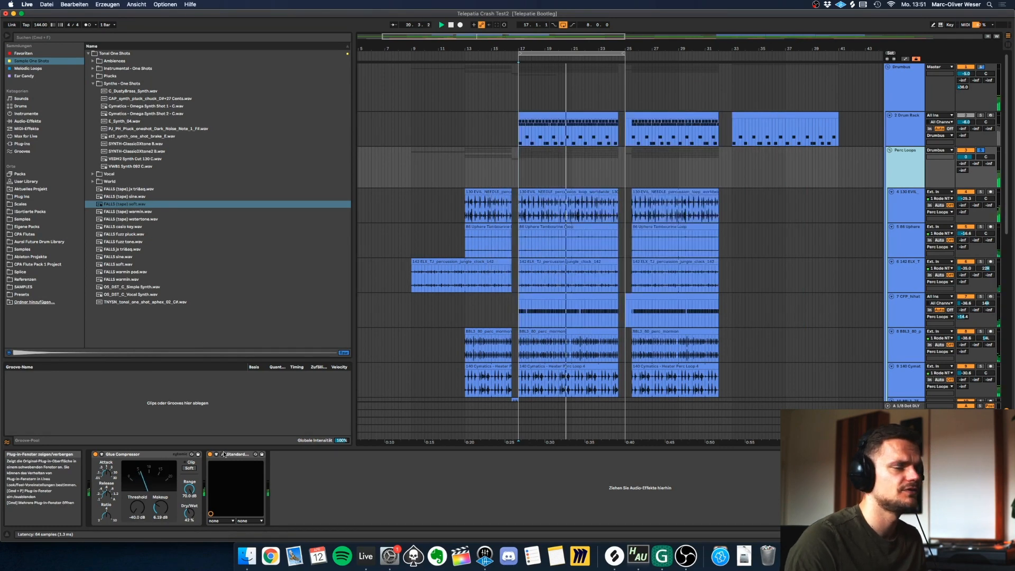
Unfold track 10 below the Cymatics loop and audition its short clip before bar 17 in solo.
scroll(554, 331, "down", 2)
scroll(554, 330, "down", 2)
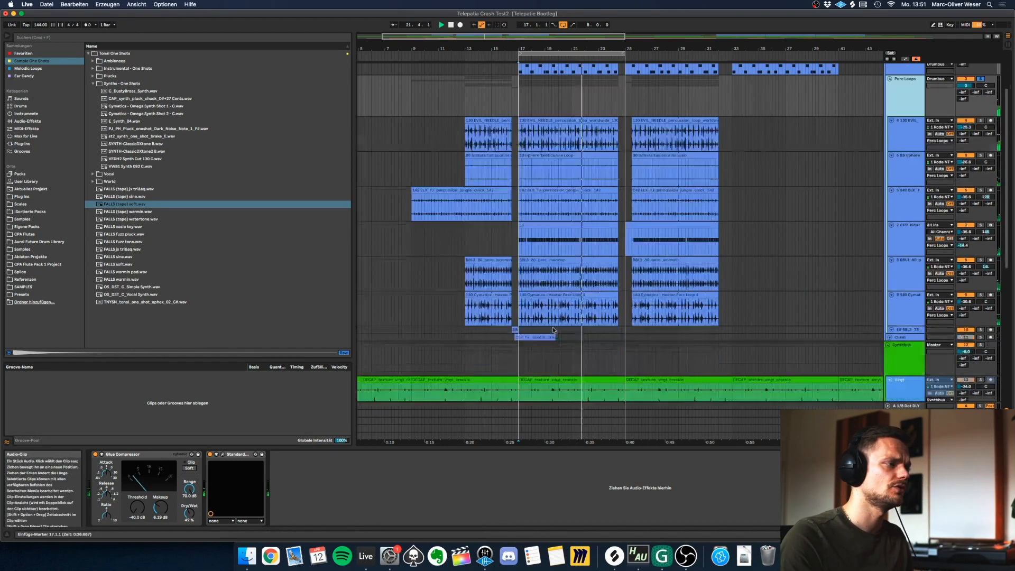
left_click(893, 331)
scroll(550, 371, "up", 5)
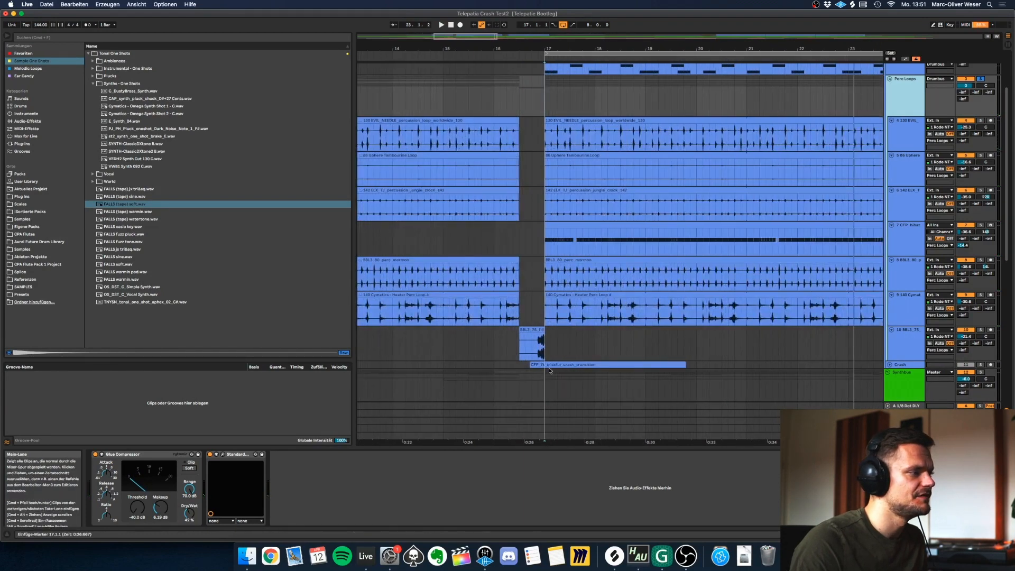
left_click(525, 346)
left_click(980, 330)
key("space")
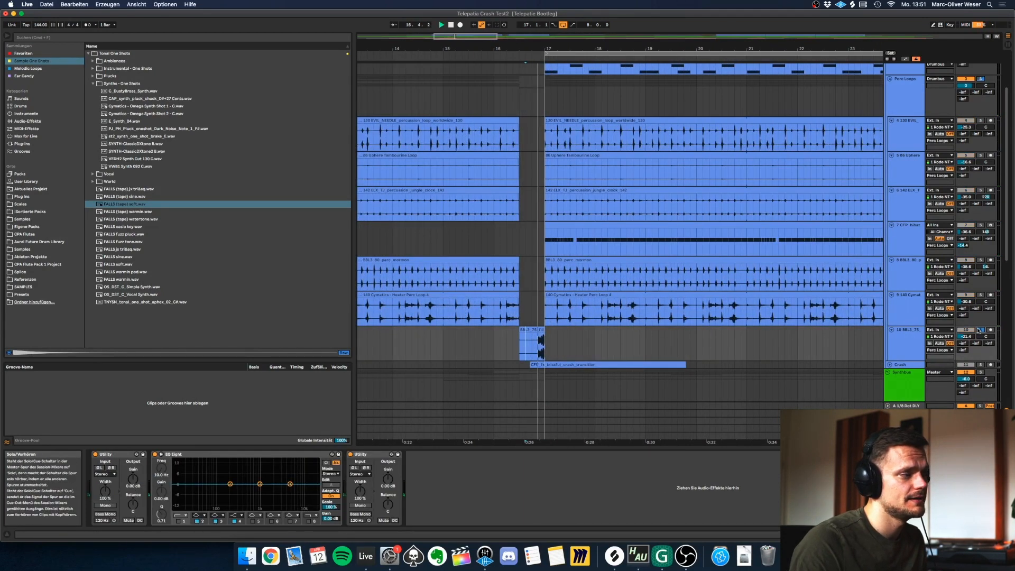
Unfold the Crash track, play its soloed transition clip, and show its clips across the whole arrangement.
left_click(890, 366)
left_click(980, 365)
left_click(646, 364)
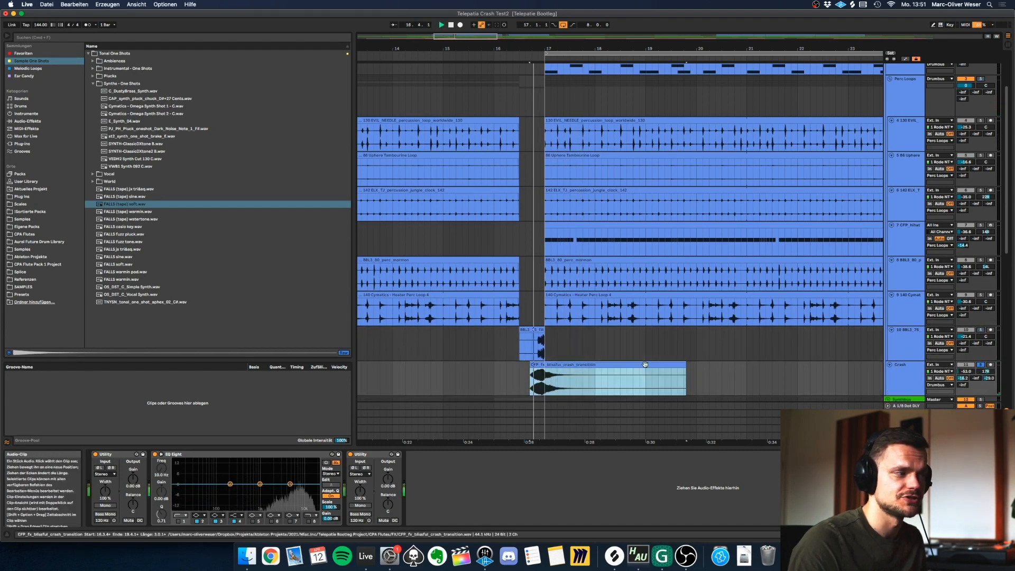
key("space")
key("w")
scroll(502, 223, "up", 3)
scroll(555, 292, "down", 5)
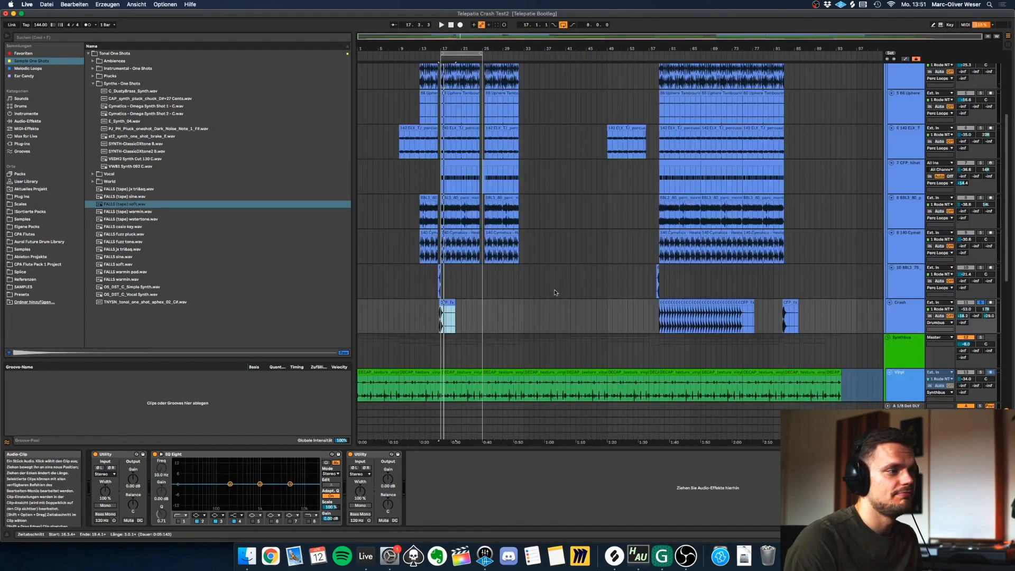
Play the soloed Drumbus from bar 17 and fold the Perc Loops group and Drum Rack track.
scroll(555, 293, "up", 5)
left_click(442, 97)
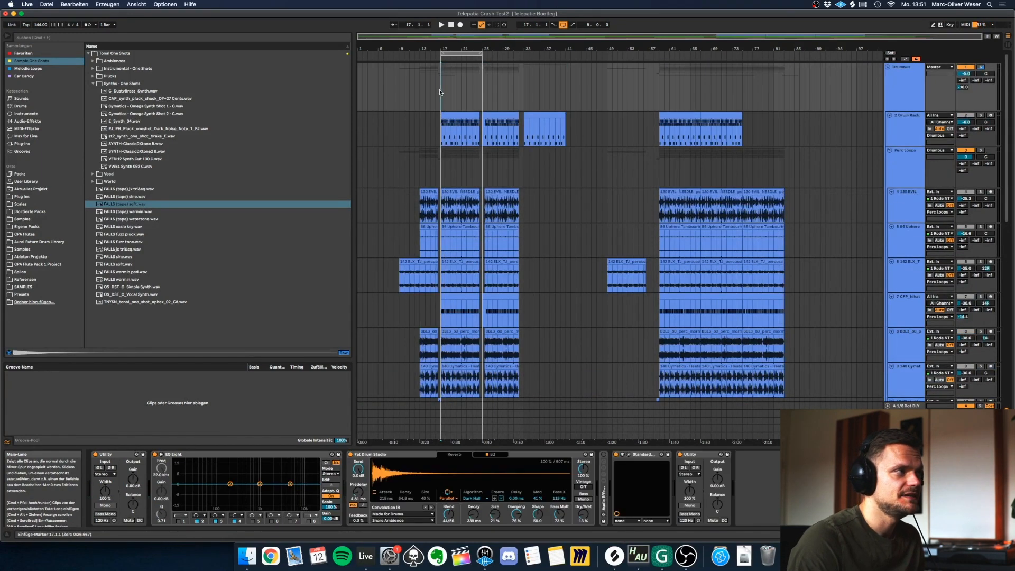
left_click(982, 67)
key("space")
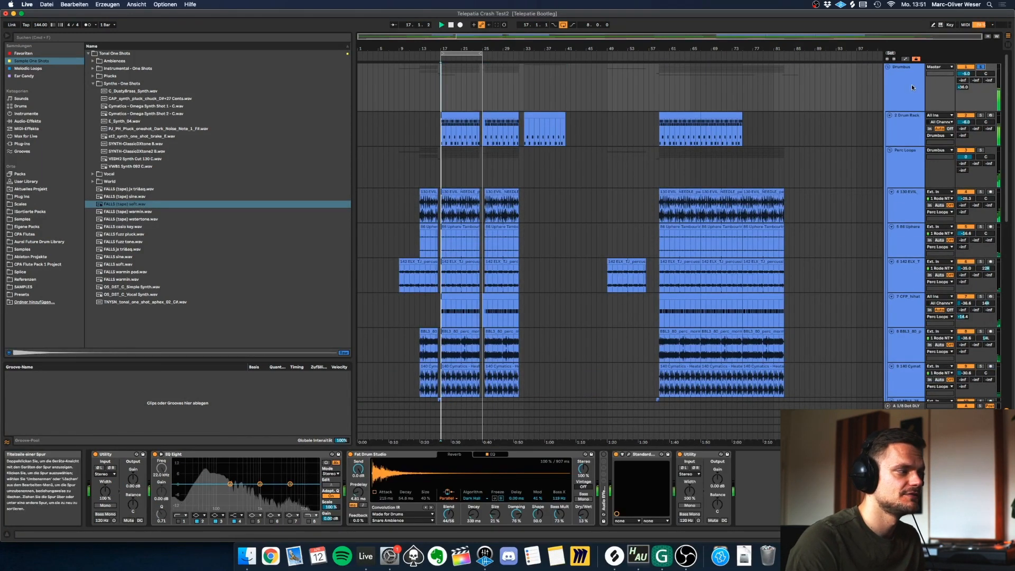
left_click(890, 150)
left_click(890, 116)
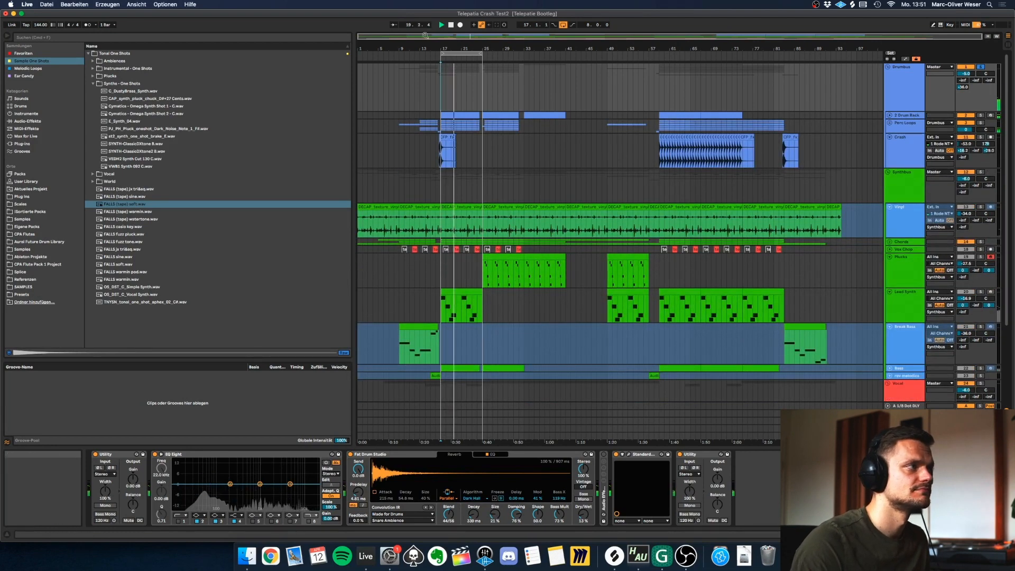
Unsolo the Drumbus, play the full mix from bar 17, and raise the Lead vocal track's volume.
left_click_drag(448, 49, 550, 63)
key("space")
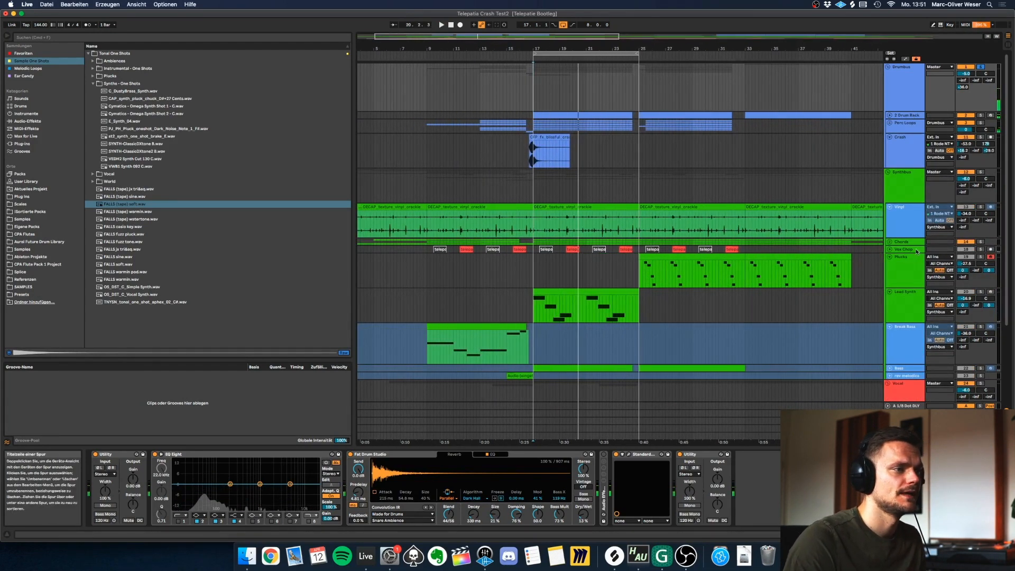
scroll(687, 222, "down", 5)
left_click(984, 275)
scroll(985, 276, "up", 5)
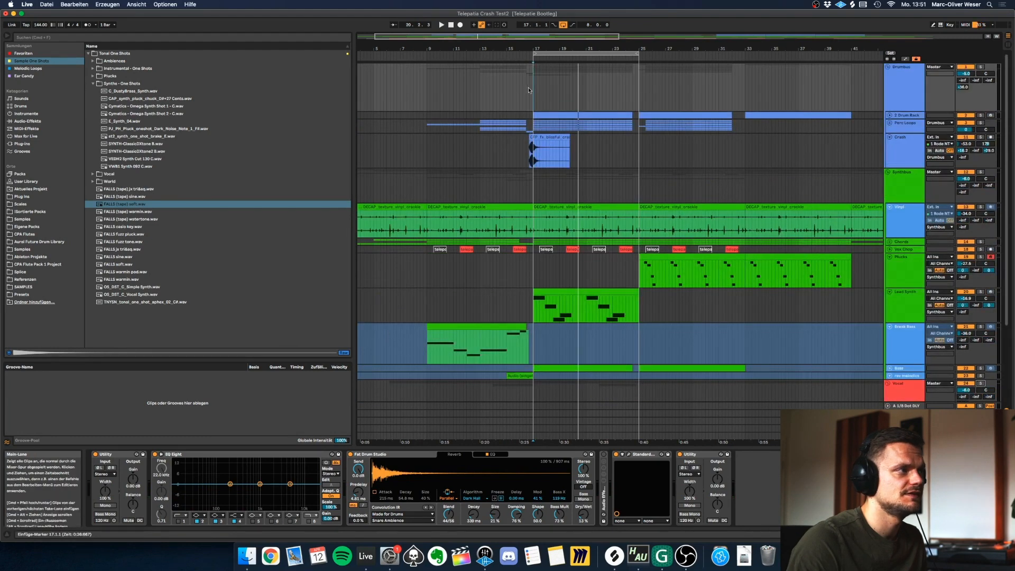
key("space")
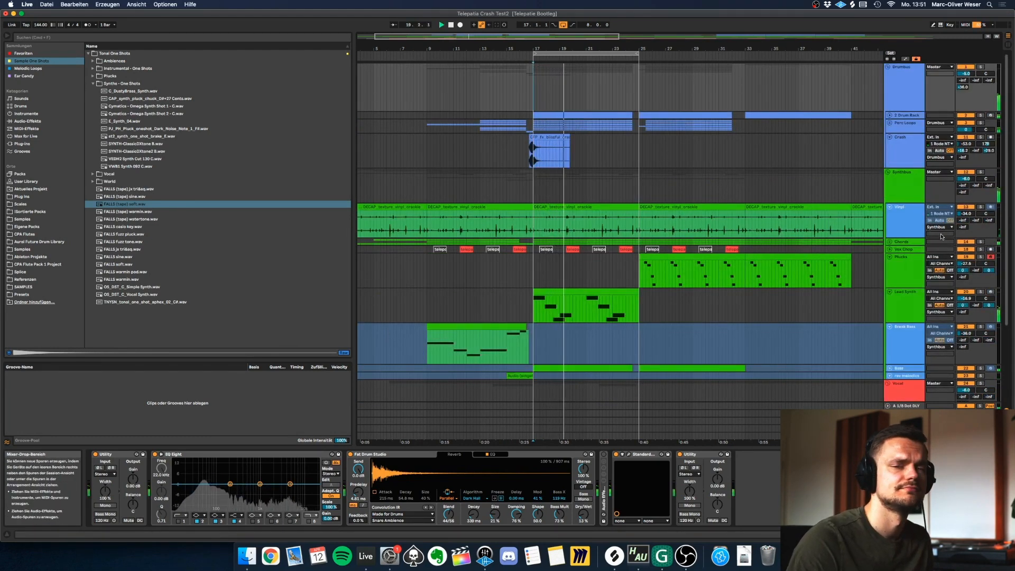
scroll(910, 308, "down", 5)
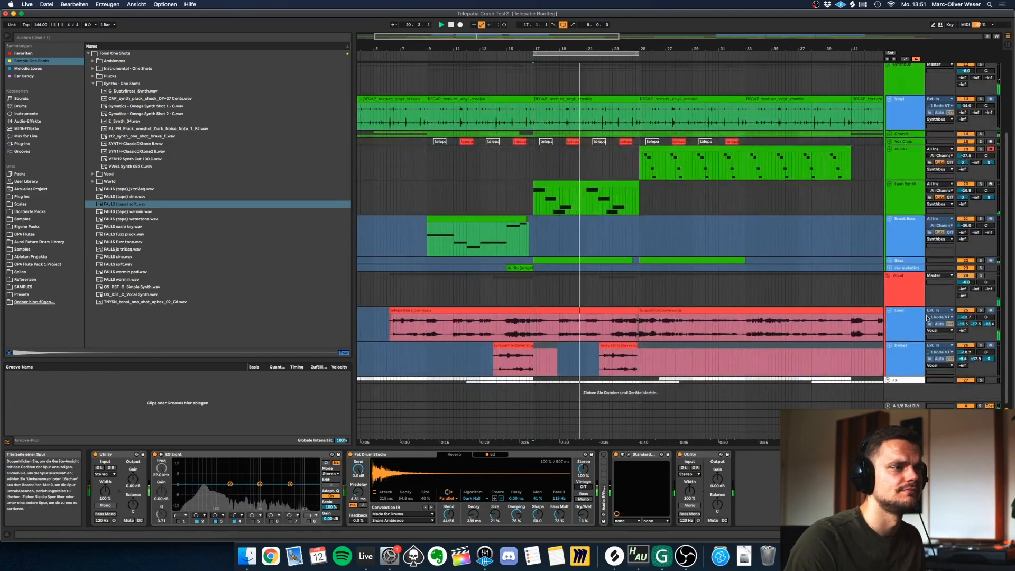
left_click_drag(963, 317, 963, 310)
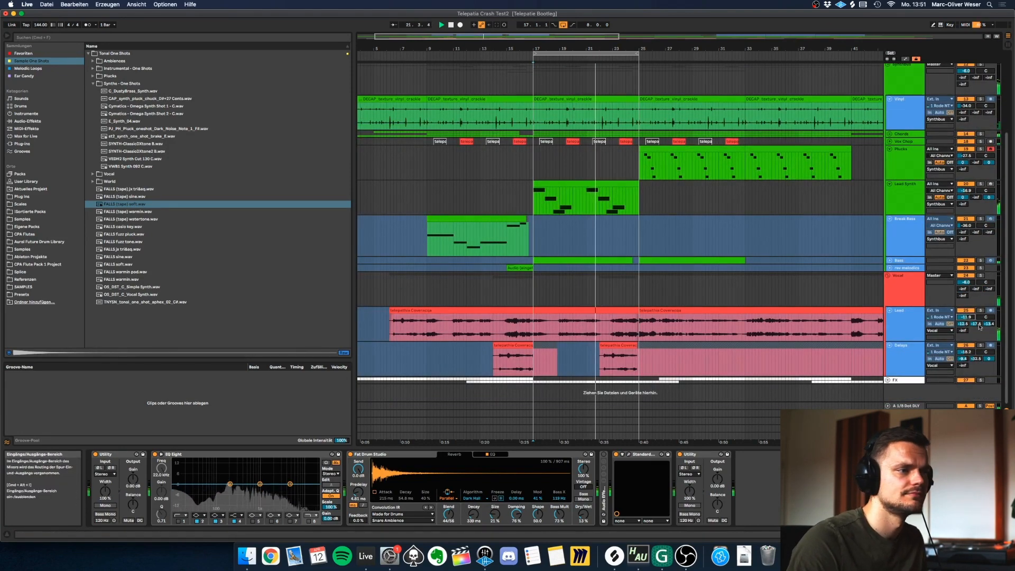
Unfold the vocal Delays track and audition its short clip before bar 17 in solo.
left_click(923, 347)
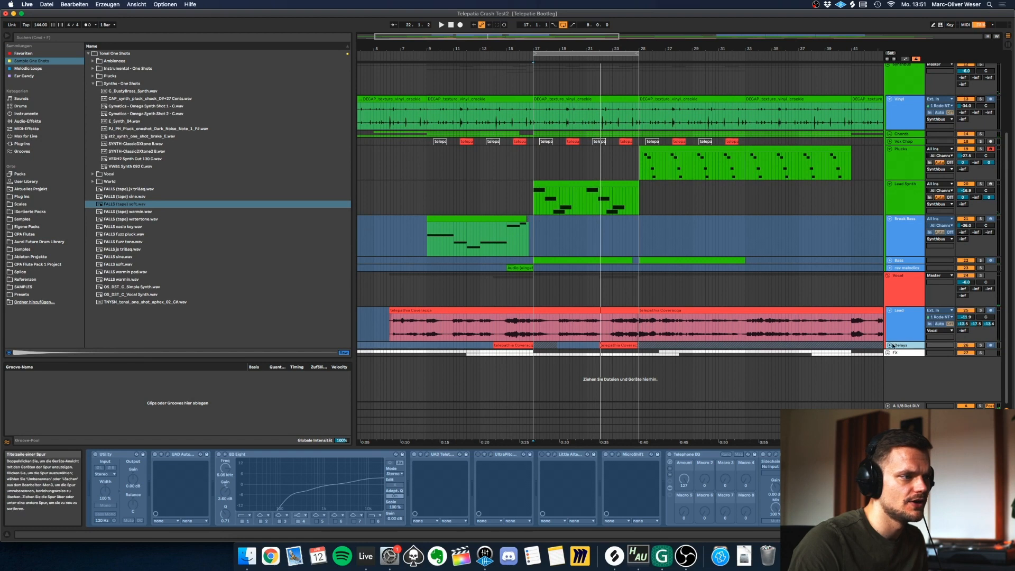
left_click(981, 346)
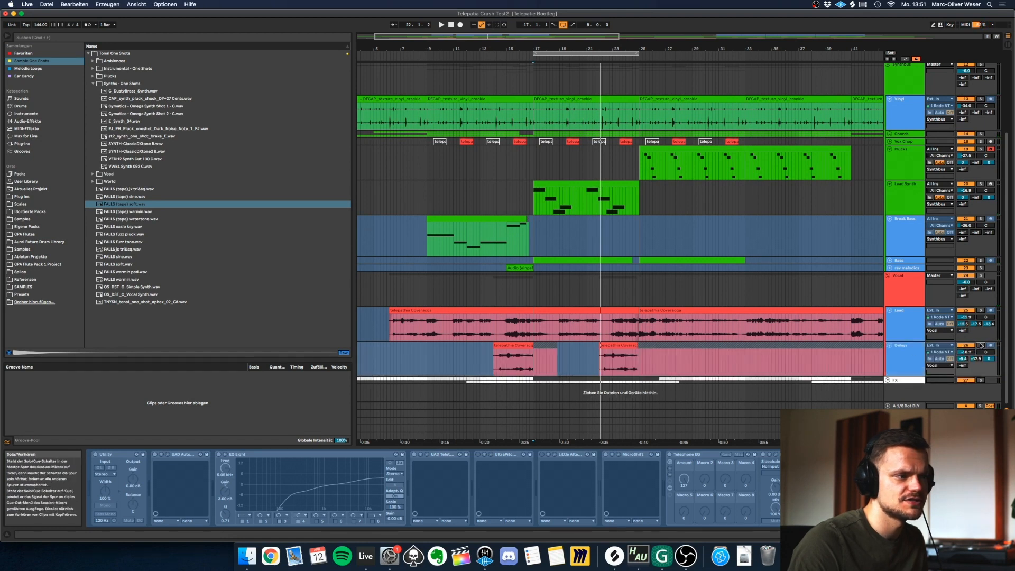
left_click(518, 345)
key("space")
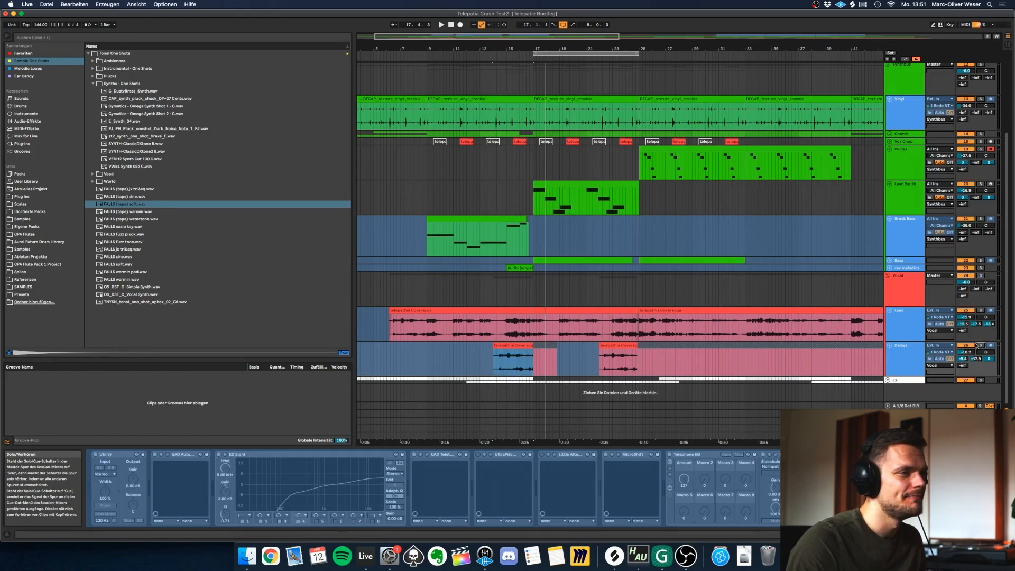
Show the Synthbus device chain, then solo the Drumbus and set the playback start to bar 17.
left_click(906, 279)
scroll(906, 279, "up", 3)
left_click(905, 188)
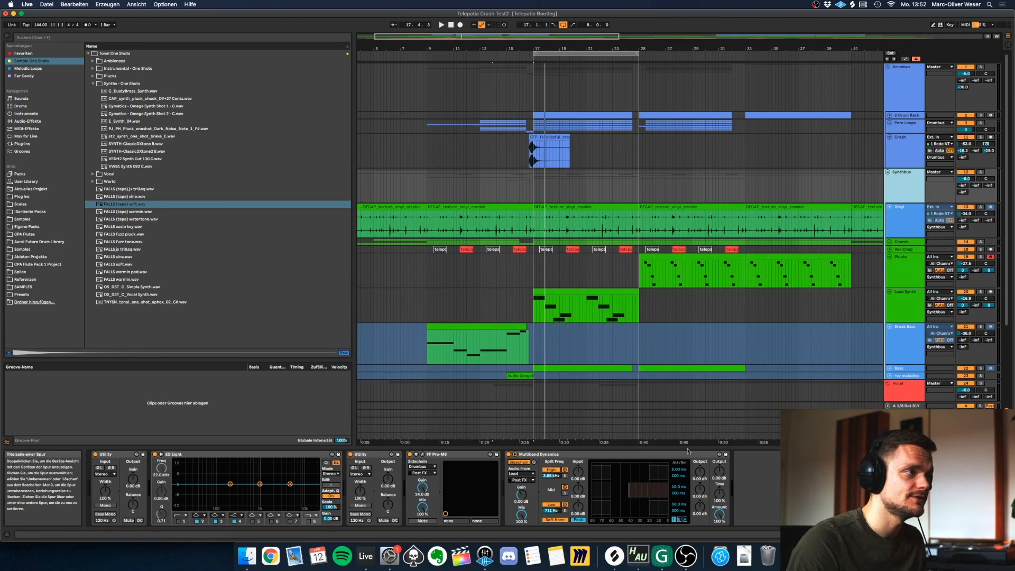
left_click(906, 88)
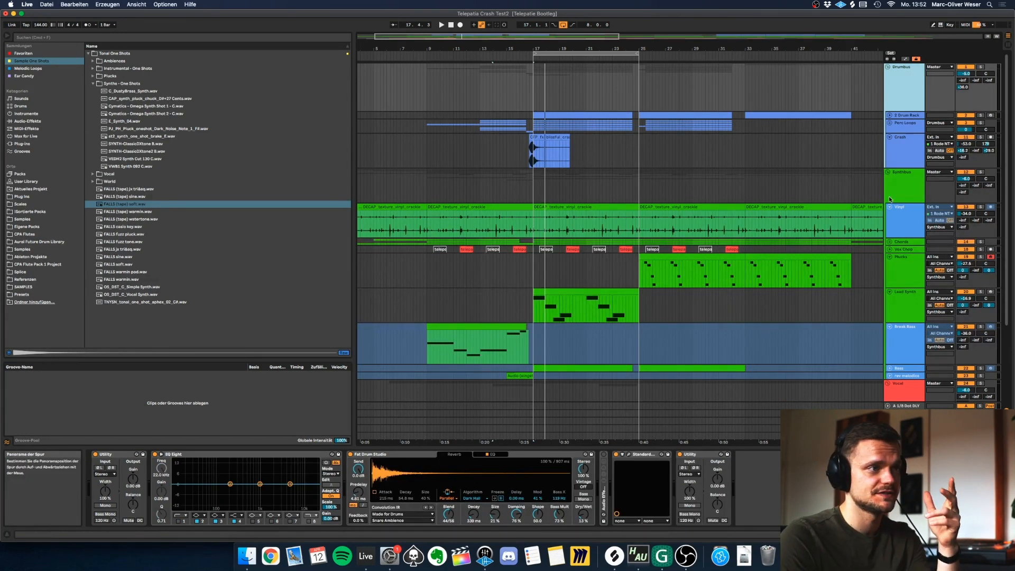
left_click(980, 67)
left_click(532, 95)
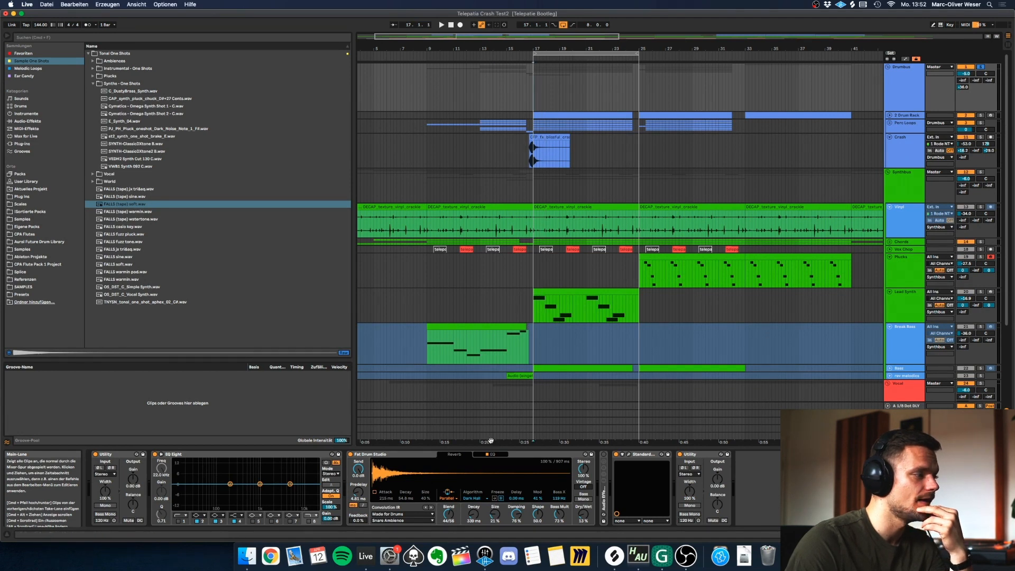
Select the Drumbus's Fat Drum Studio reverb and list the Reverb & Resonance audio effects in the browser.
left_click(391, 455)
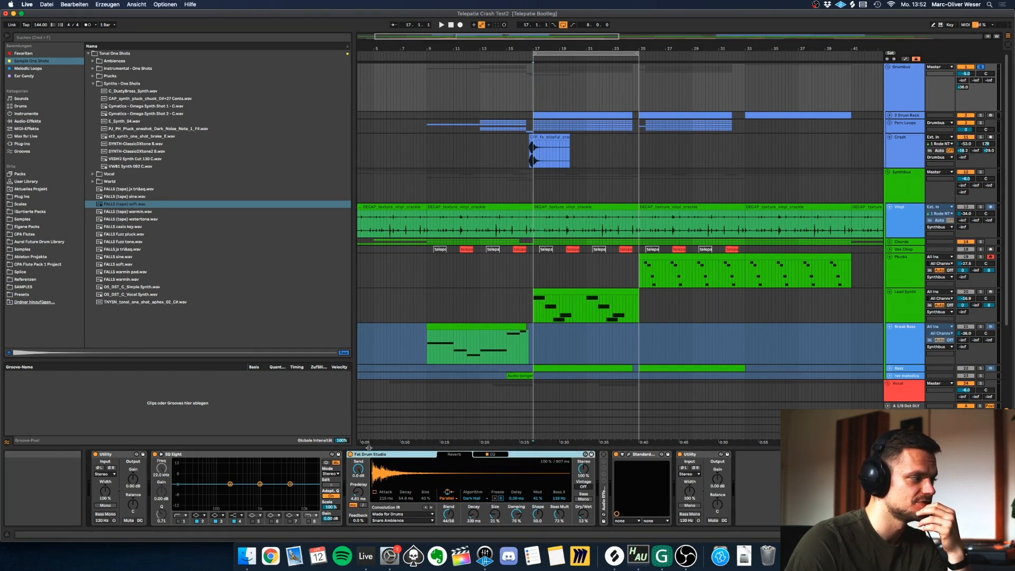
left_click(28, 121)
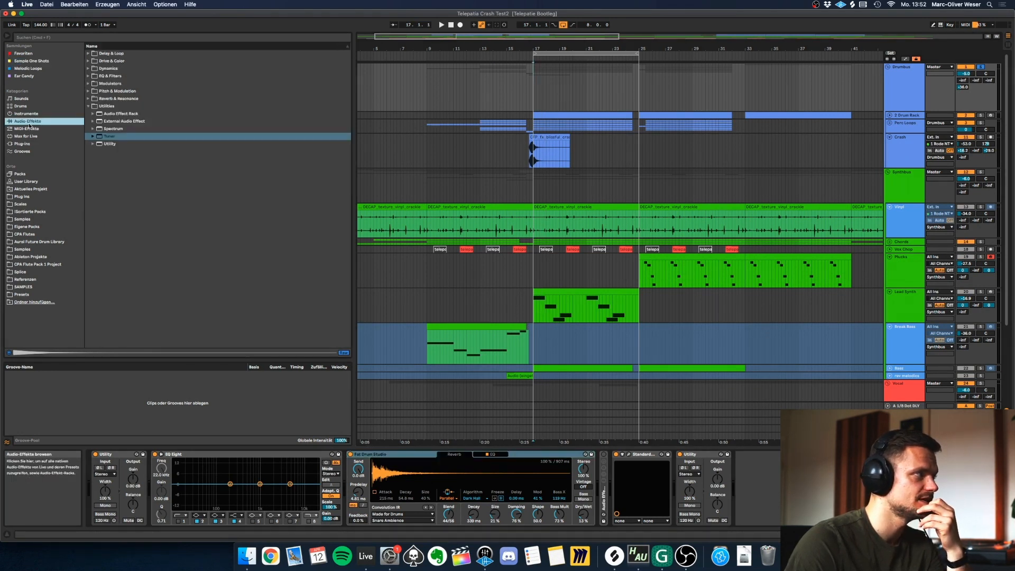
left_click(87, 99)
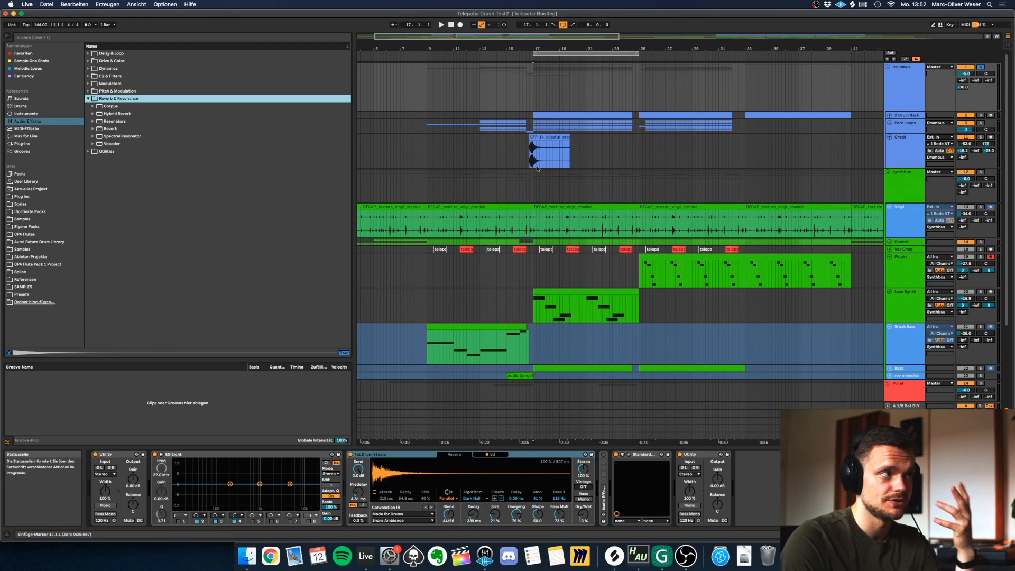
Play the soloed Drumbus from bar 17, comparing it with the Fat Drum Studio reverb bypassed and enabled.
left_click(534, 97)
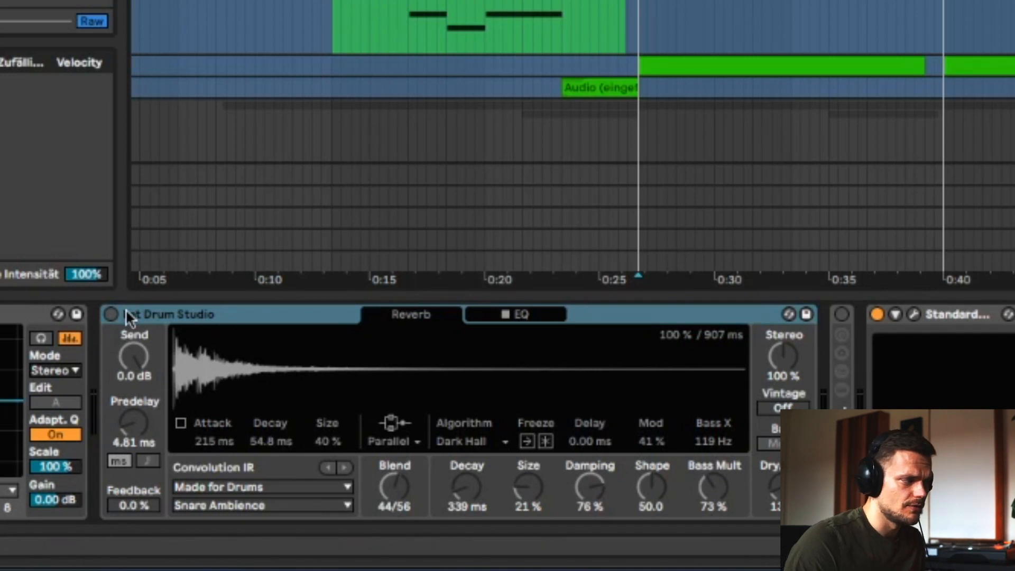
key("space")
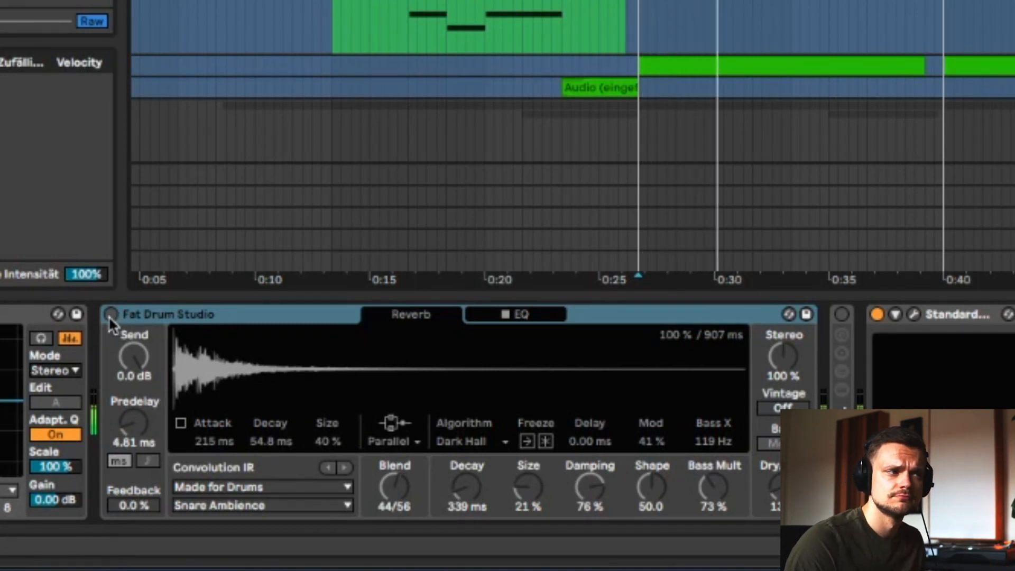
left_click(110, 314)
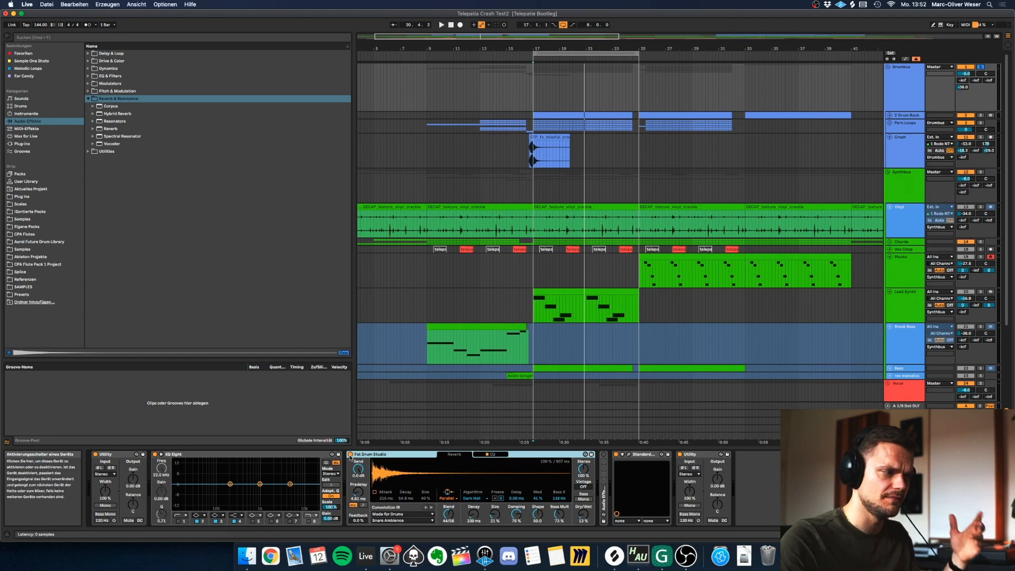
Open the Drumbus's StandardCLIP plug-in and examine its soft clip and gain settings.
left_click(629, 454)
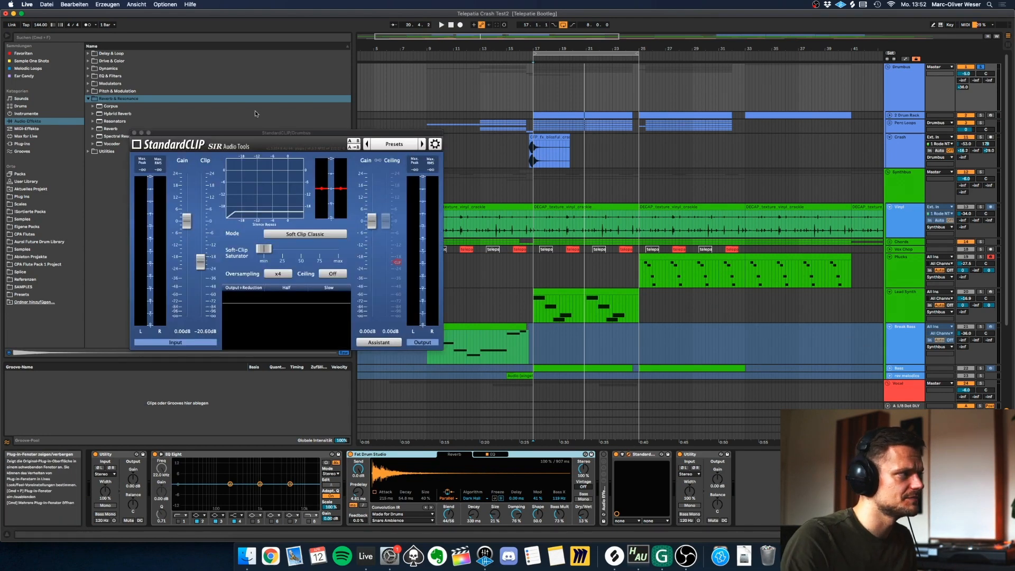
left_click_drag(253, 132, 284, 91)
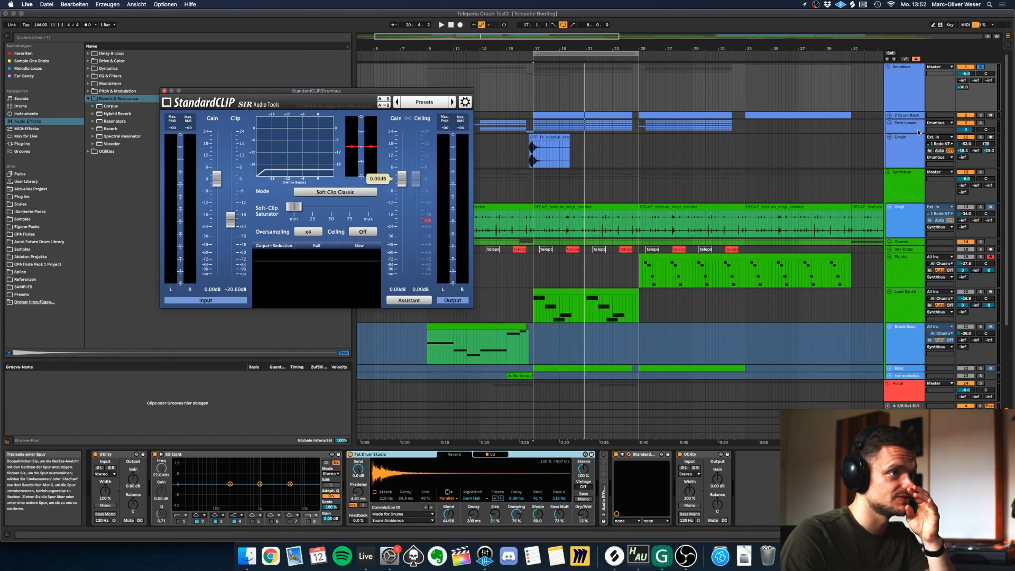
mouse_move(402, 180)
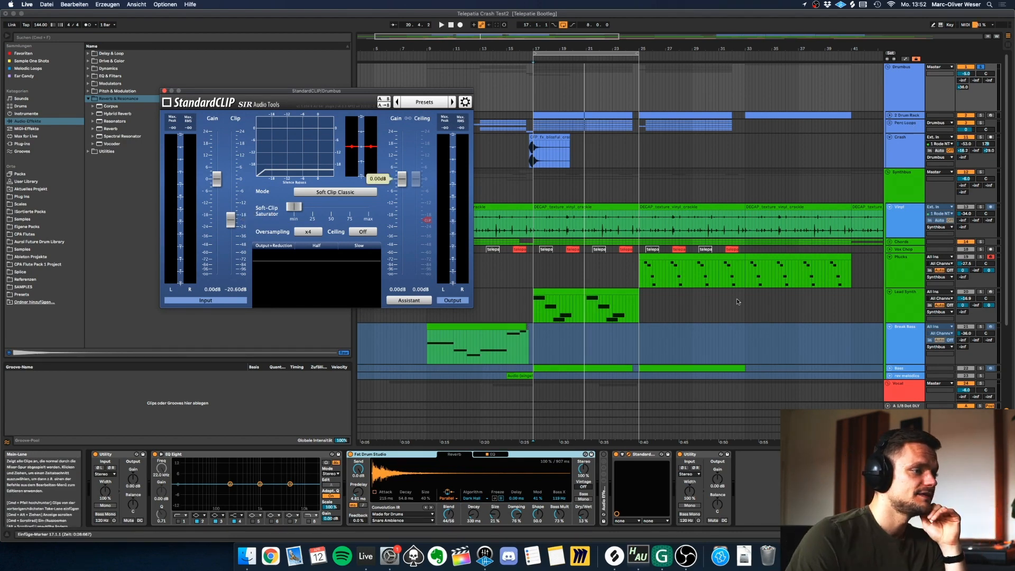
Open the Master's VPS Scope beside StandardCLIP and play the Drumbus from bar 17 to view its waveform.
left_click(905, 436)
scroll(434, 489, "right", 5)
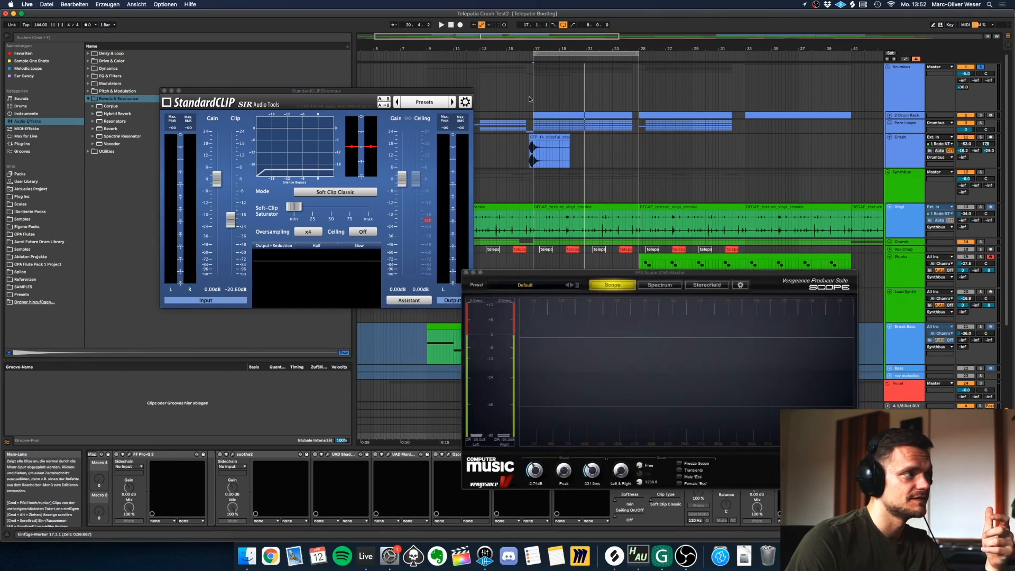
left_click(532, 96)
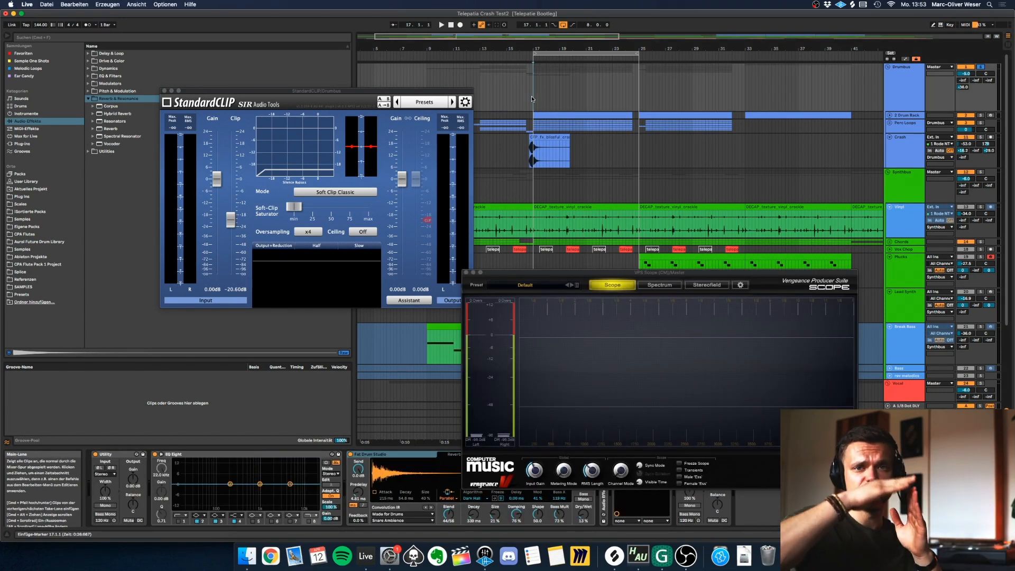
key("space")
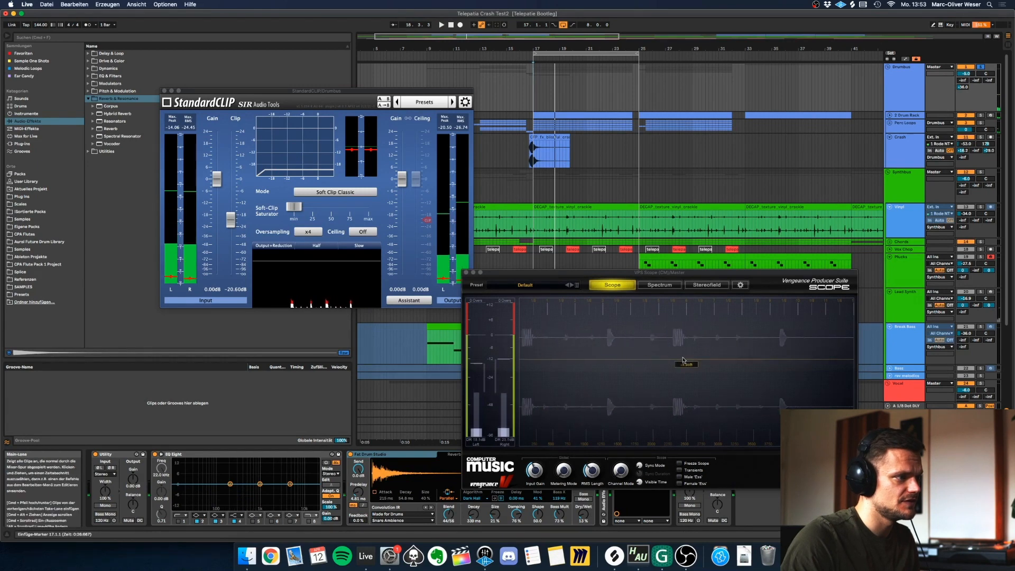
left_click_drag(590, 272, 620, 183)
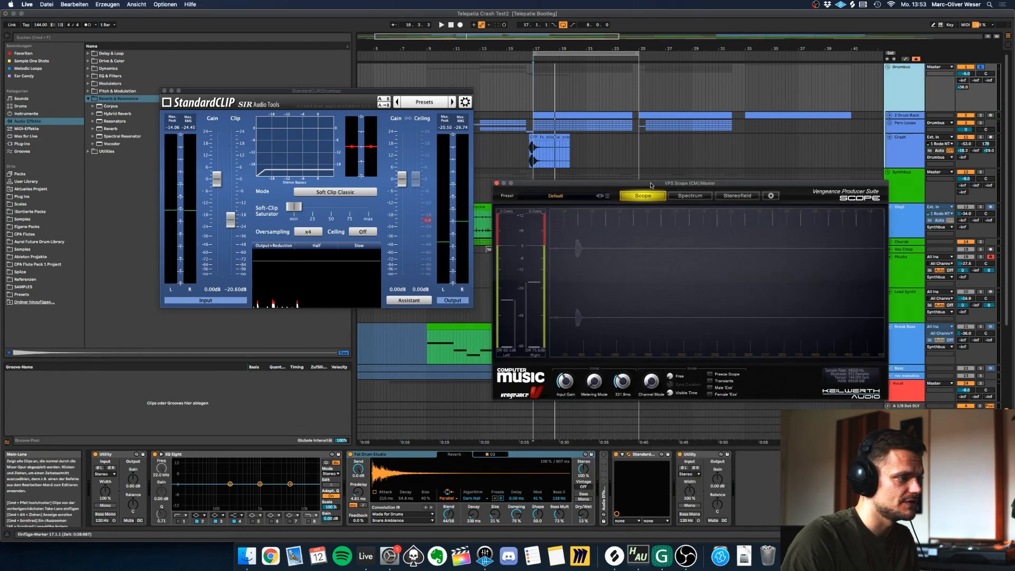
Bypass and re-enable StandardCLIP during Drumbus playback to compare the peaks in the scope.
left_click(616, 455)
key("space")
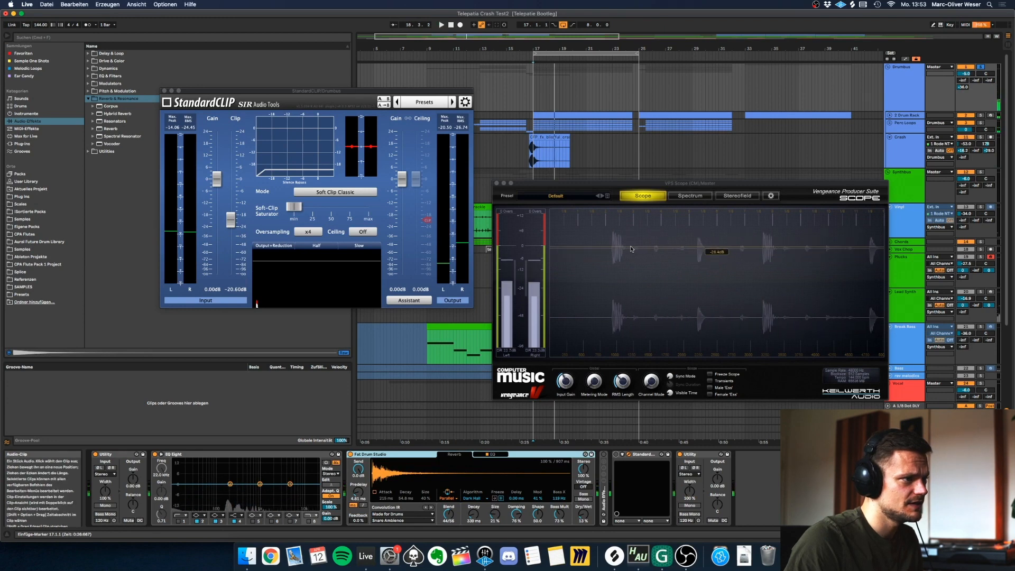
left_click(617, 455)
key("space")
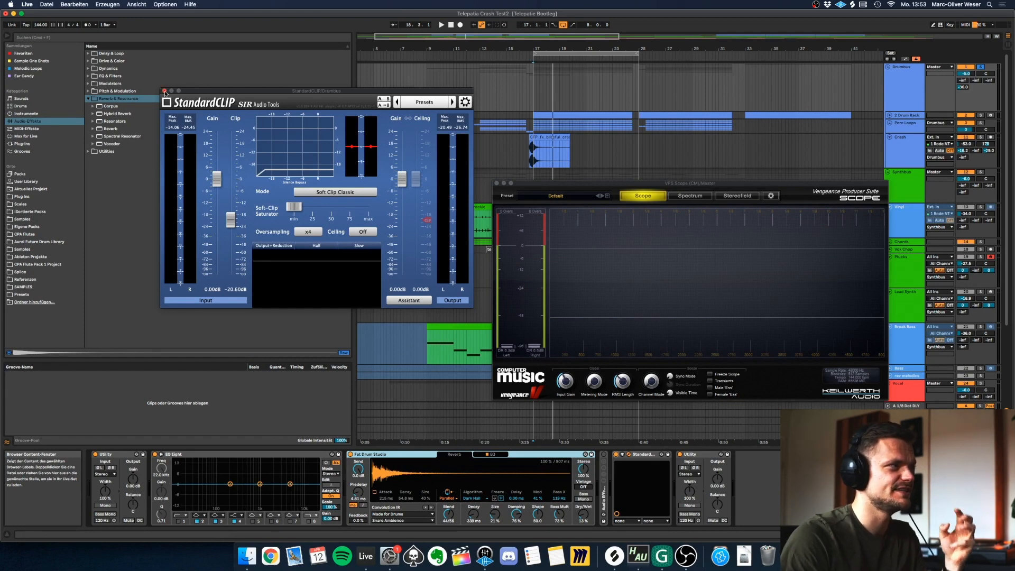
Close StandardCLIP, solo the Synthbus, and select bars 17 to 25 across its tracks.
left_click(165, 94)
left_click(553, 185)
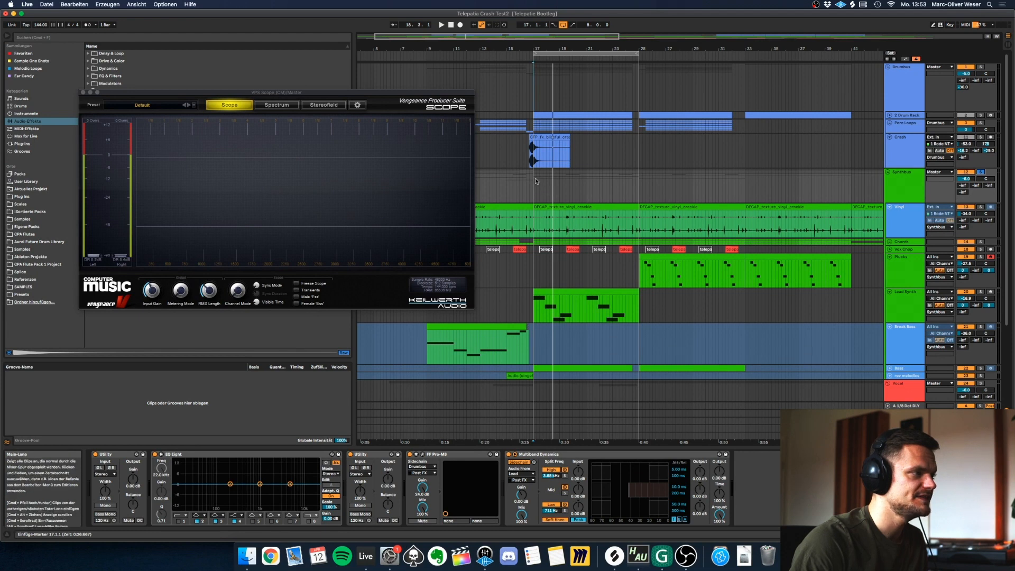
left_click_drag(534, 182, 638, 376)
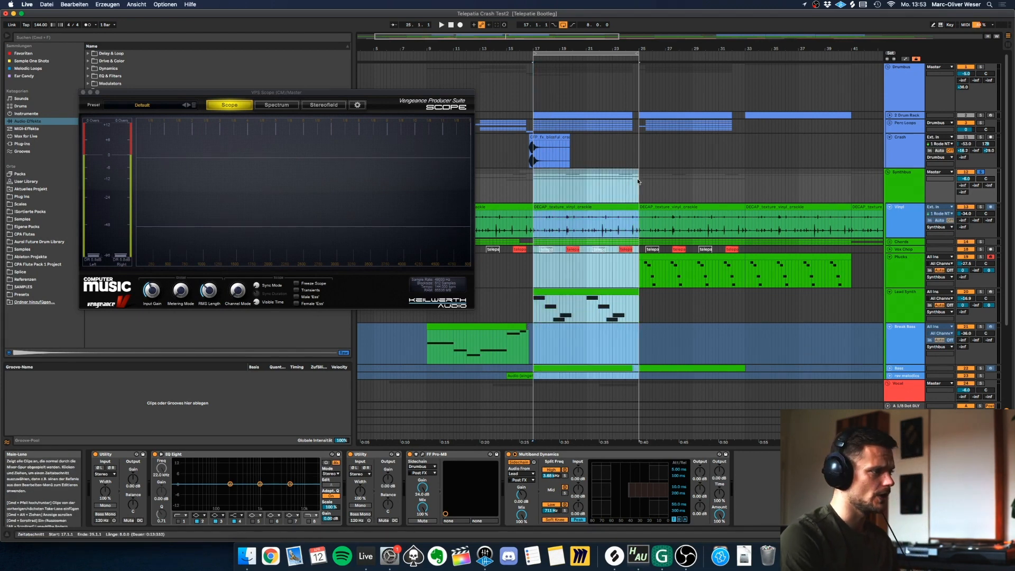
Open the Synthbus's FabFilter Pro-MB next to the scope and examine its low band.
left_click(423, 455)
left_click_drag(709, 166, 629, 126)
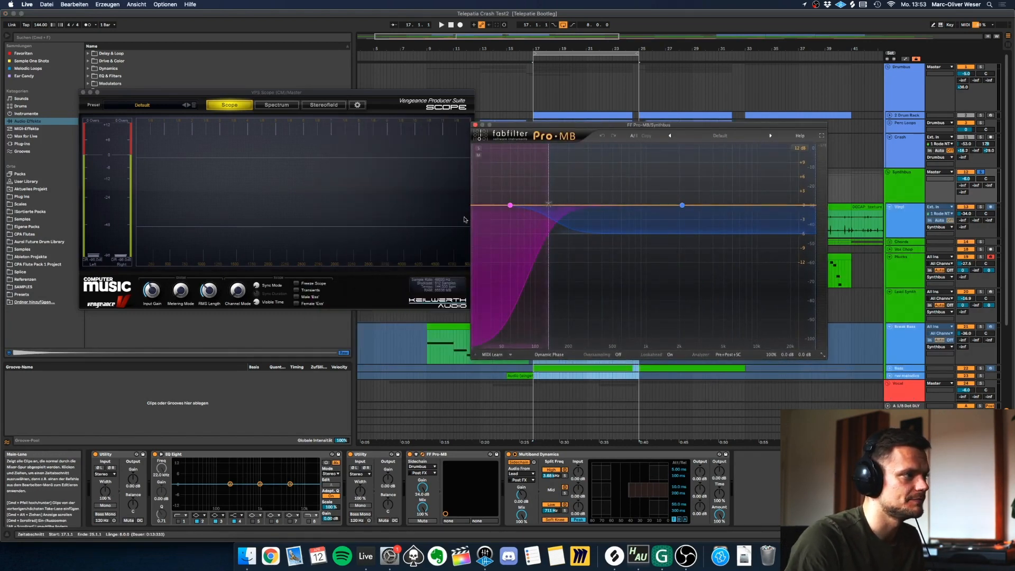
mouse_move(514, 207)
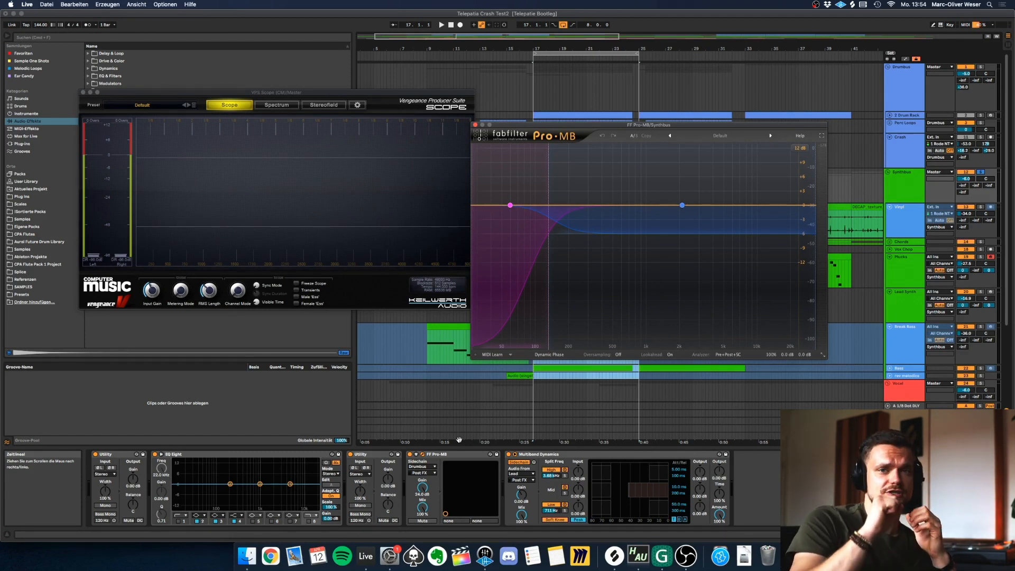
Show the Drumbus devices, adjust the crossover between Pro-MB bands 1 and 2, and solo band 1.
left_click(908, 92)
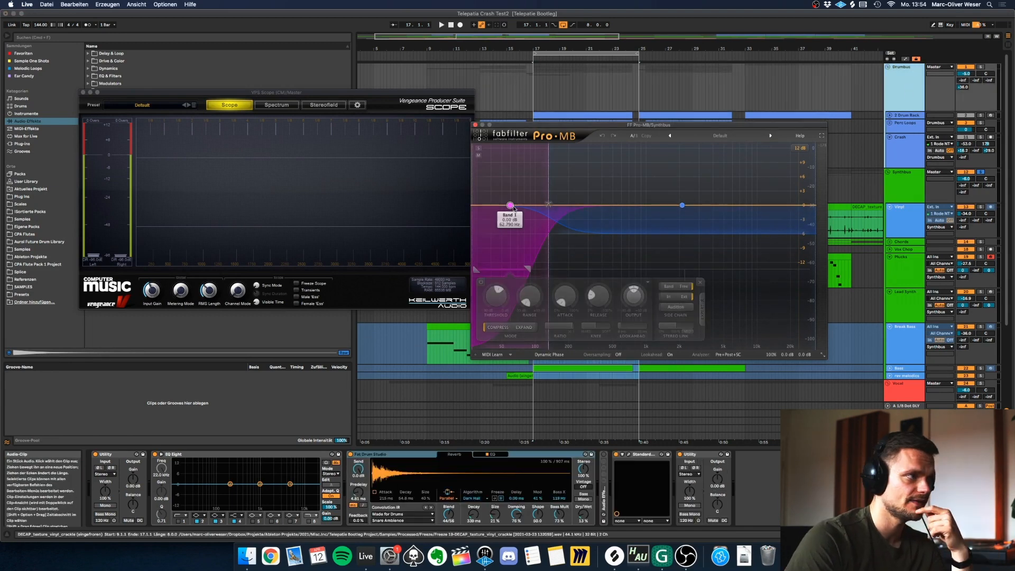
left_click_drag(548, 226, 550, 206)
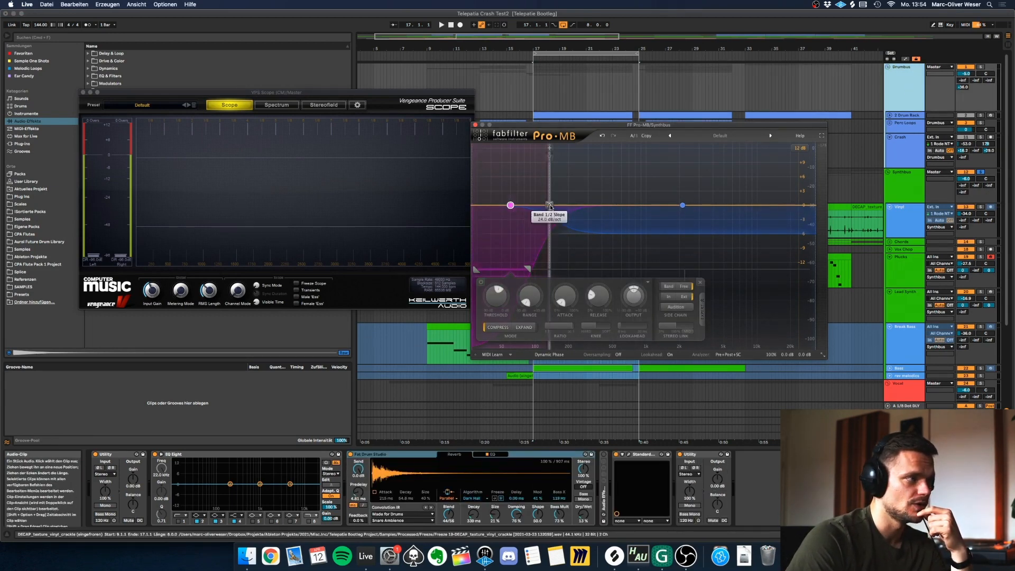
left_click(479, 149)
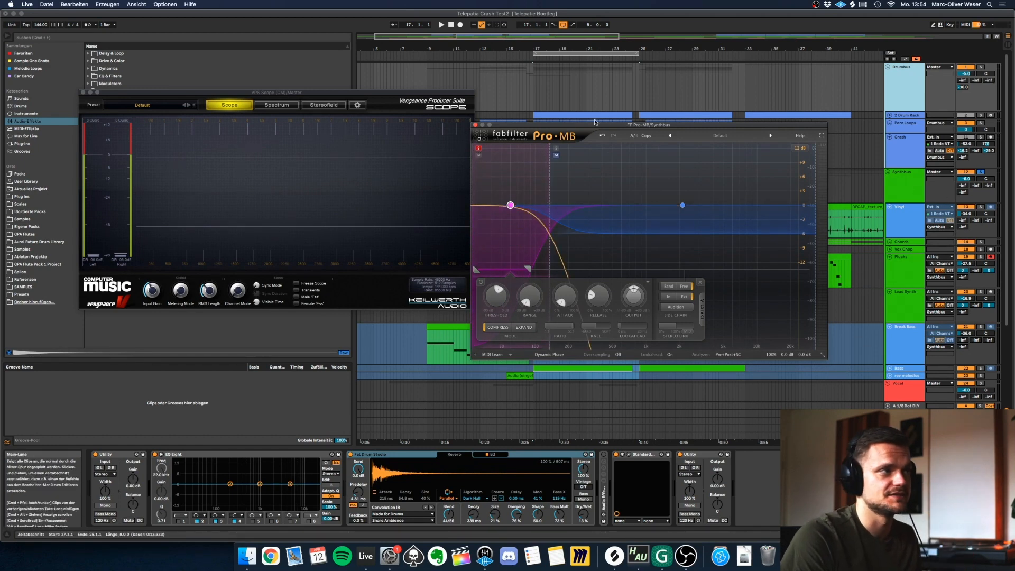
Move Pro-MB beside the scope and play from bar 17 to examine the soloed low band's compression.
left_click_drag(596, 125, 767, 120)
left_click(534, 186)
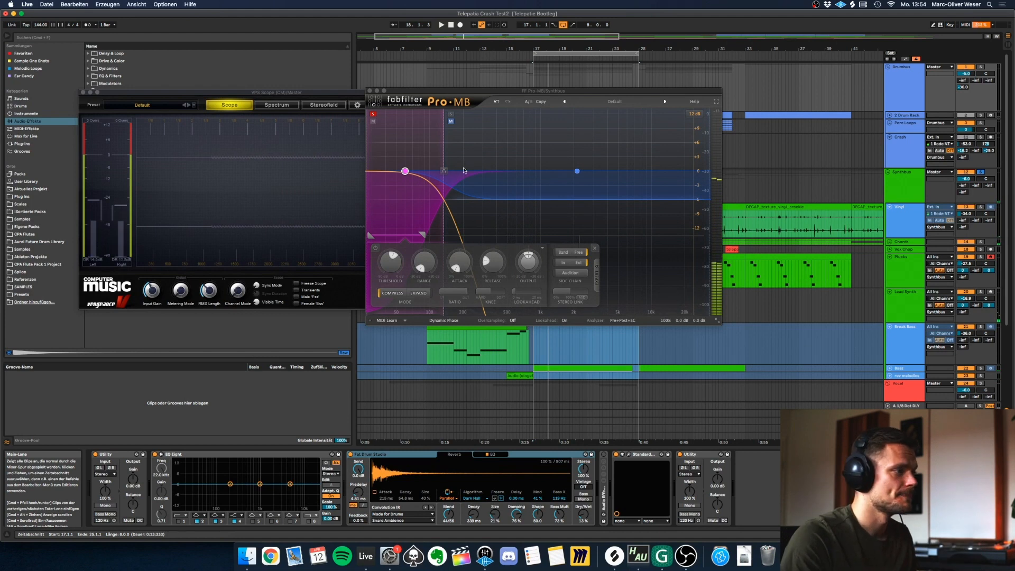
left_click(405, 238)
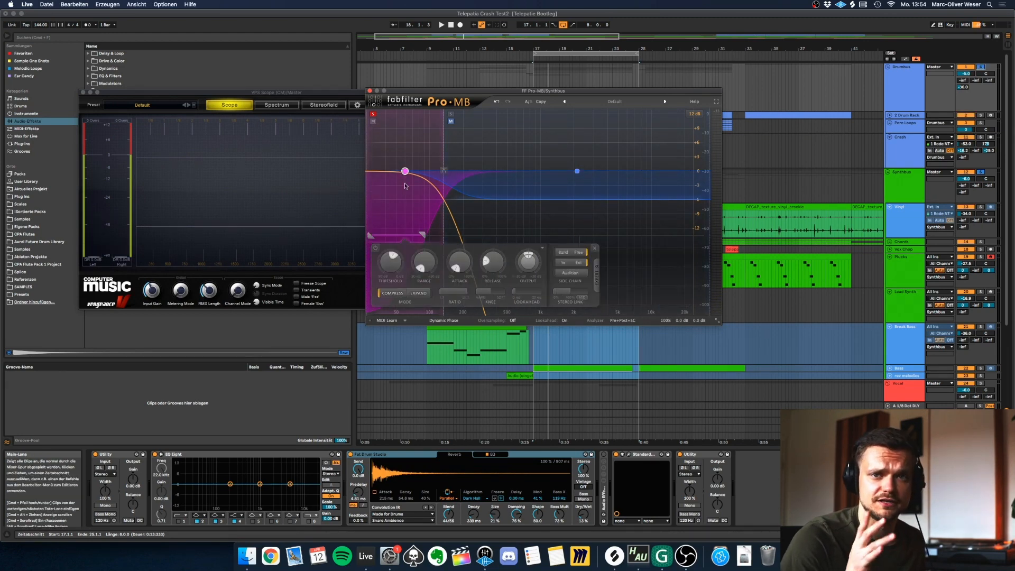
Play the soloed low band of Pro-MB, then solo band 2 instead and show its settings.
key("space")
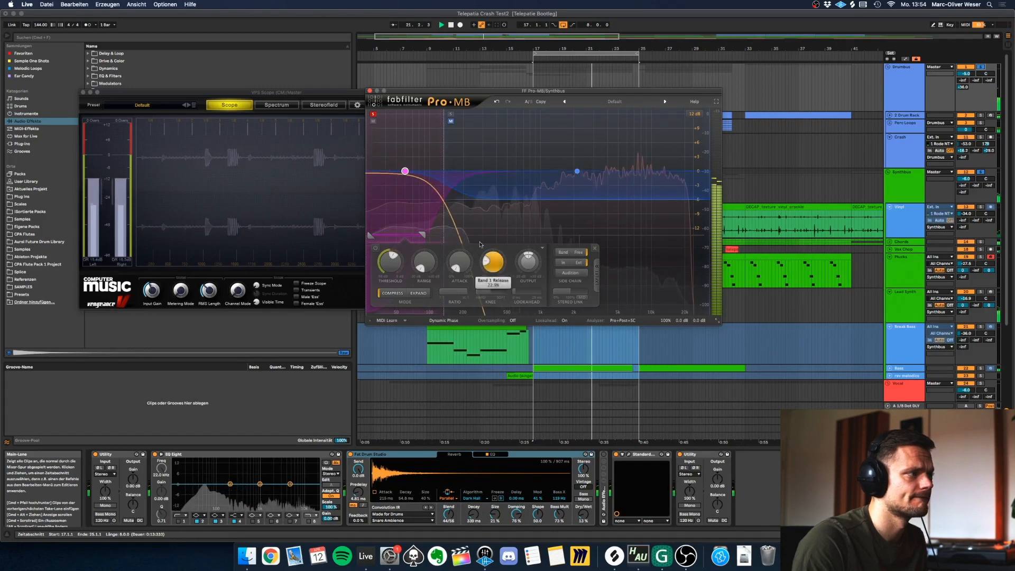
key("space")
left_click(374, 114)
left_click(451, 114)
left_click(577, 171)
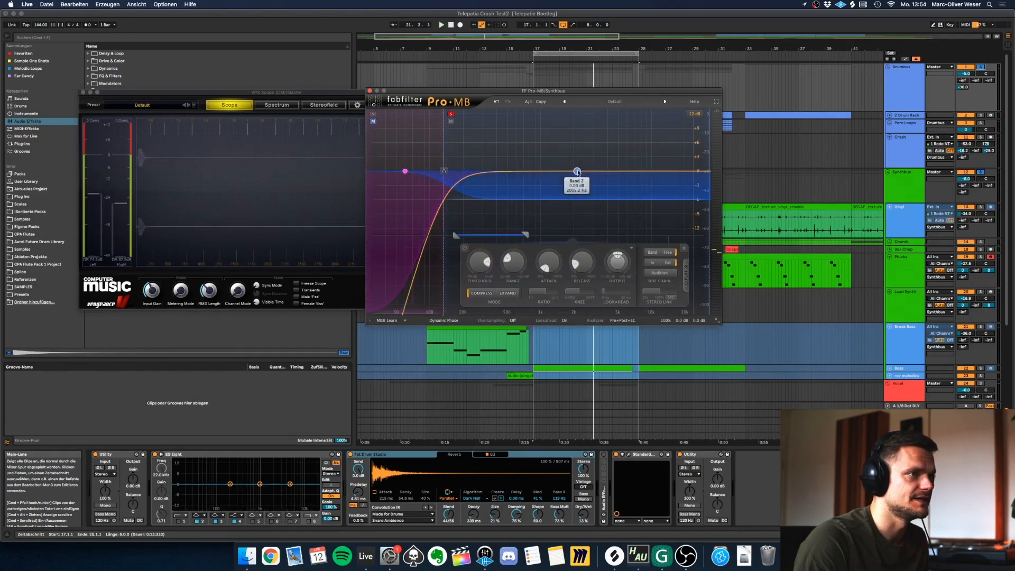
Play Pro-MB's soloed high band without and with the Drumbus soloed to compare the sidechain compression.
key("space")
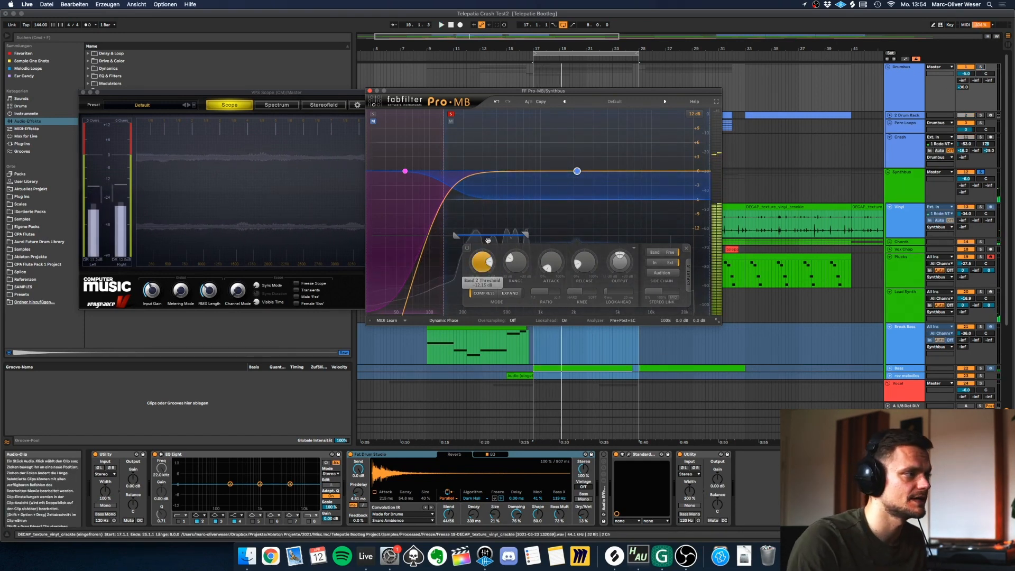
left_click(981, 67, "super")
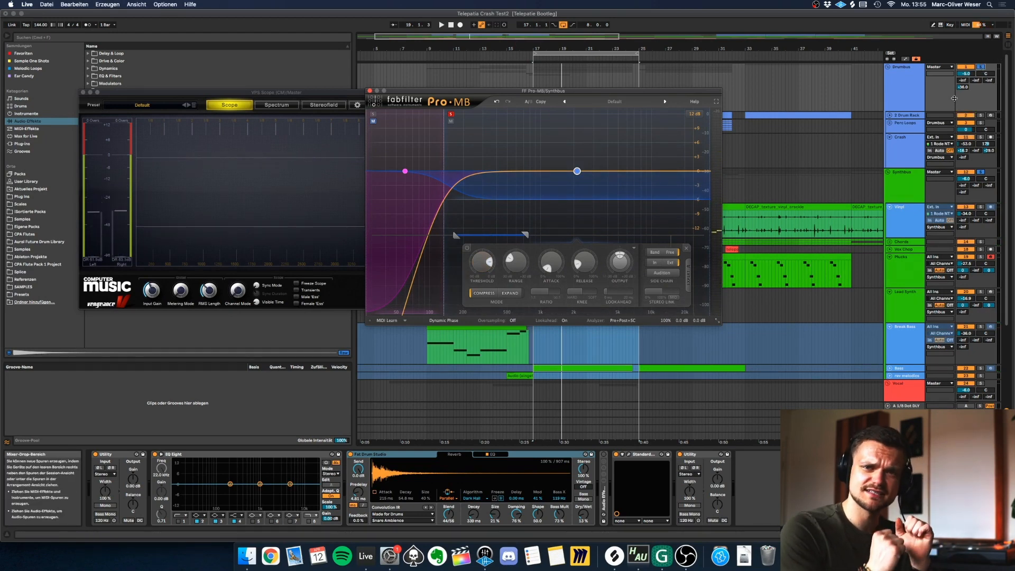
key("space")
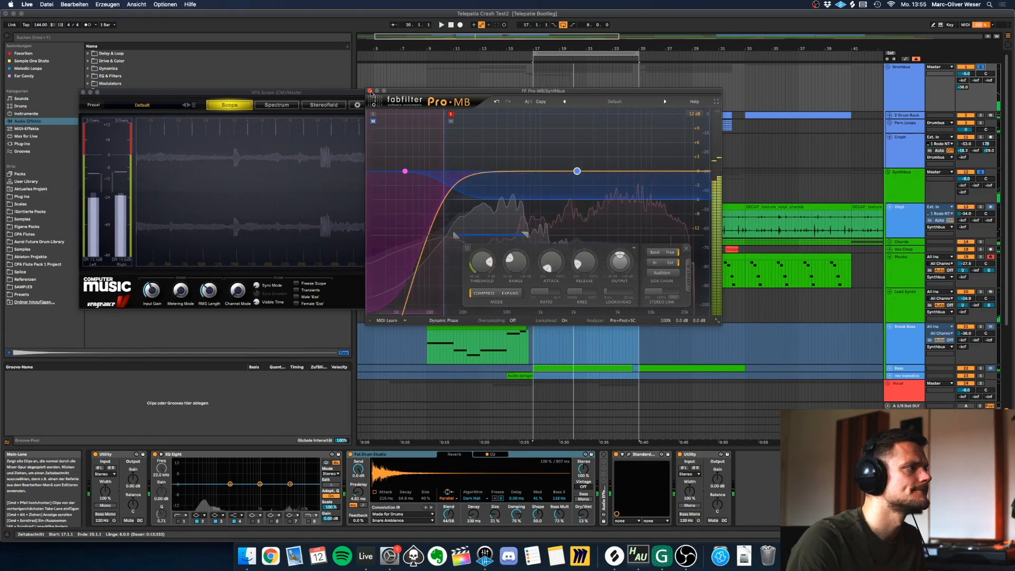
Hide the plug-in windows and show the Synthbus's Multiband Dynamics device for examination.
key("super+alt+p")
left_click(518, 183)
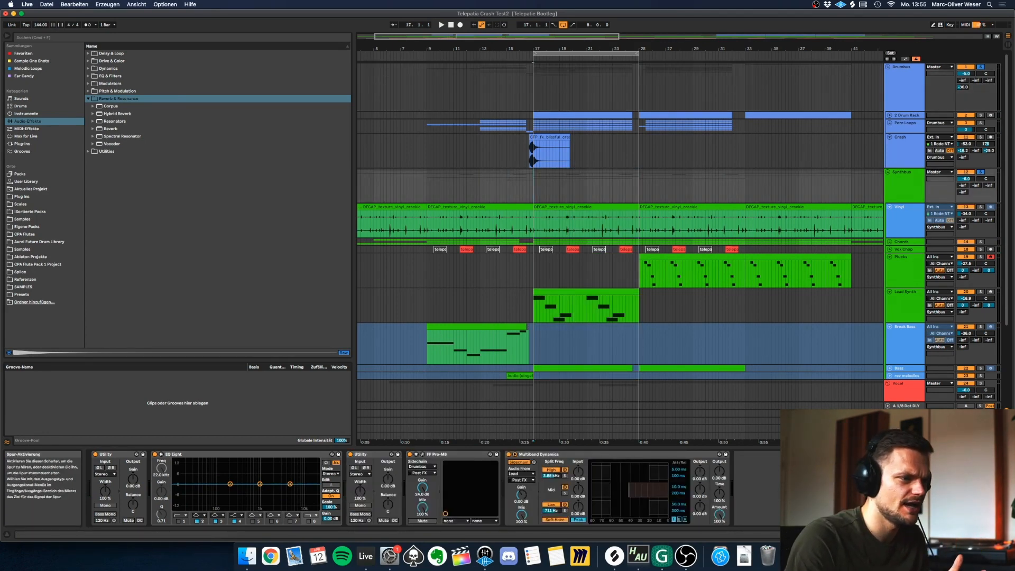
left_click(967, 421)
left_click(904, 199)
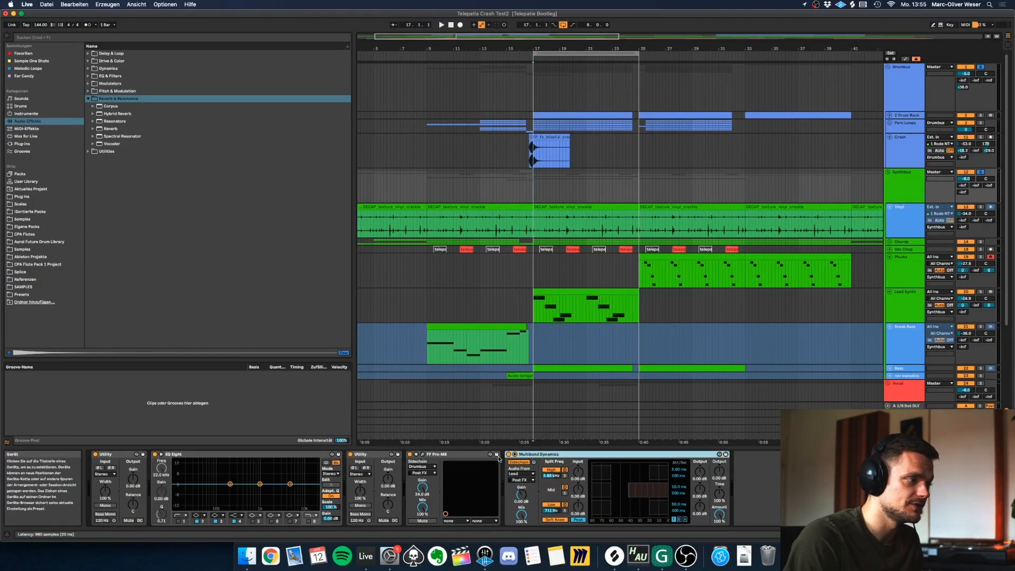
Play the soloed Synthbus and Vocal groups from bar 17, comparing Multiband Dynamics switched off and on.
scroll(635, 318, "down", 5)
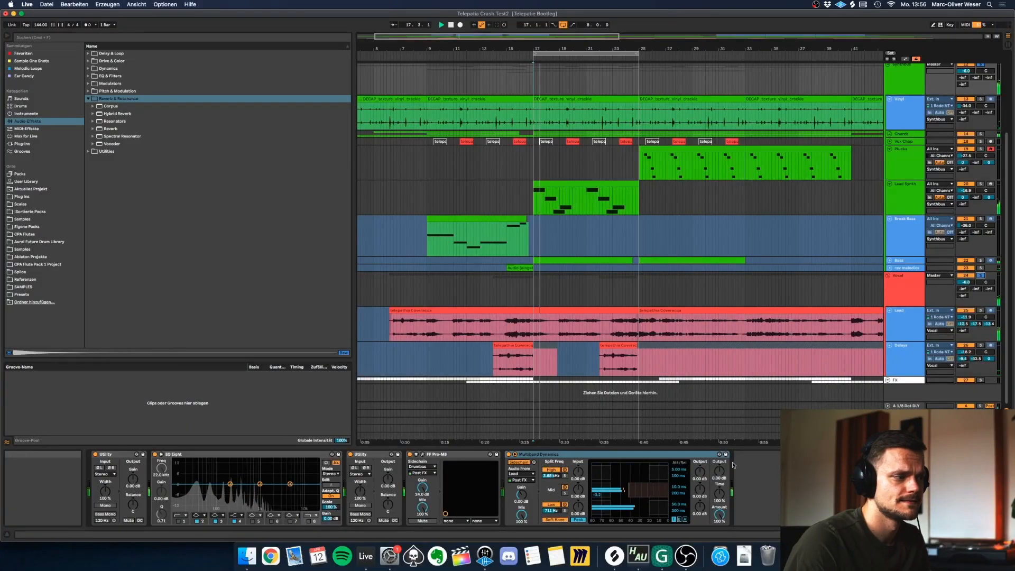
scroll(611, 353, "up", 4)
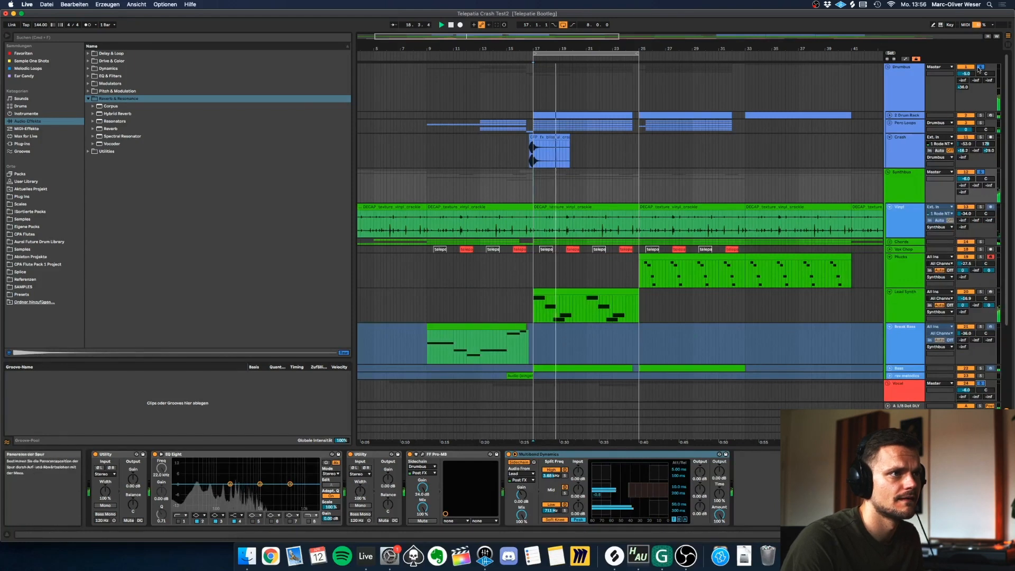
scroll(611, 353, "down", 3)
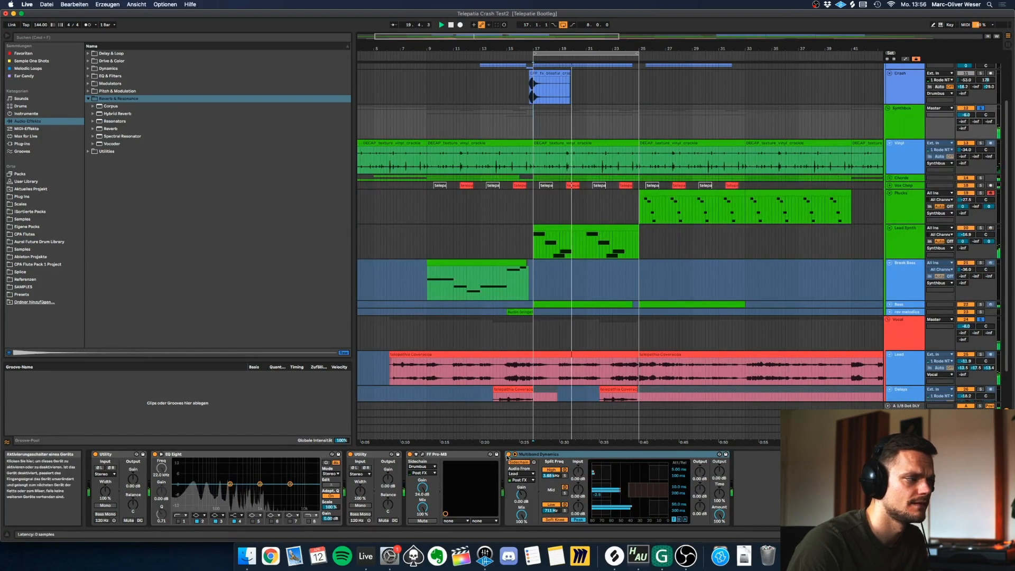
scroll(817, 332, "down", 1)
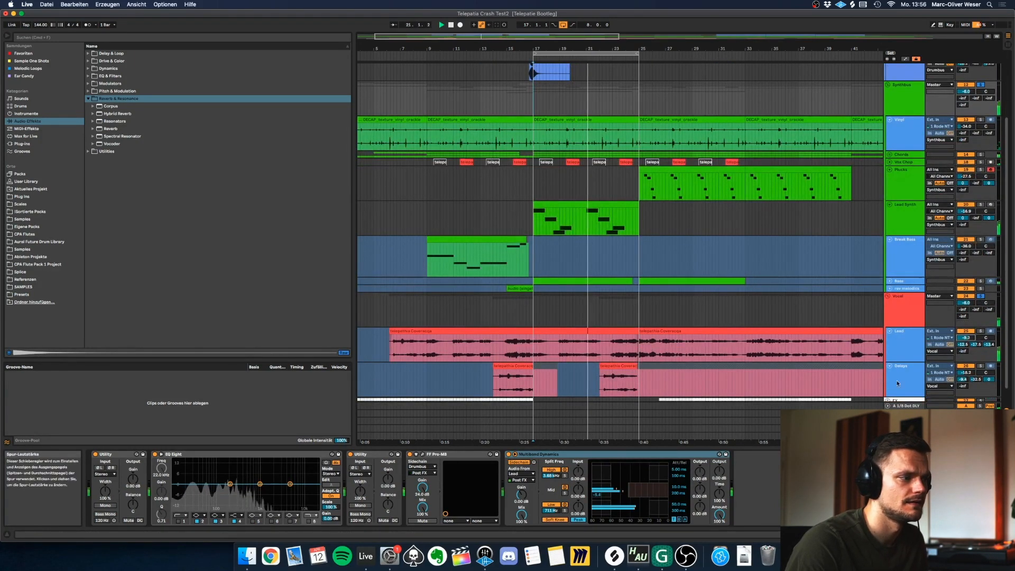
left_click(509, 454)
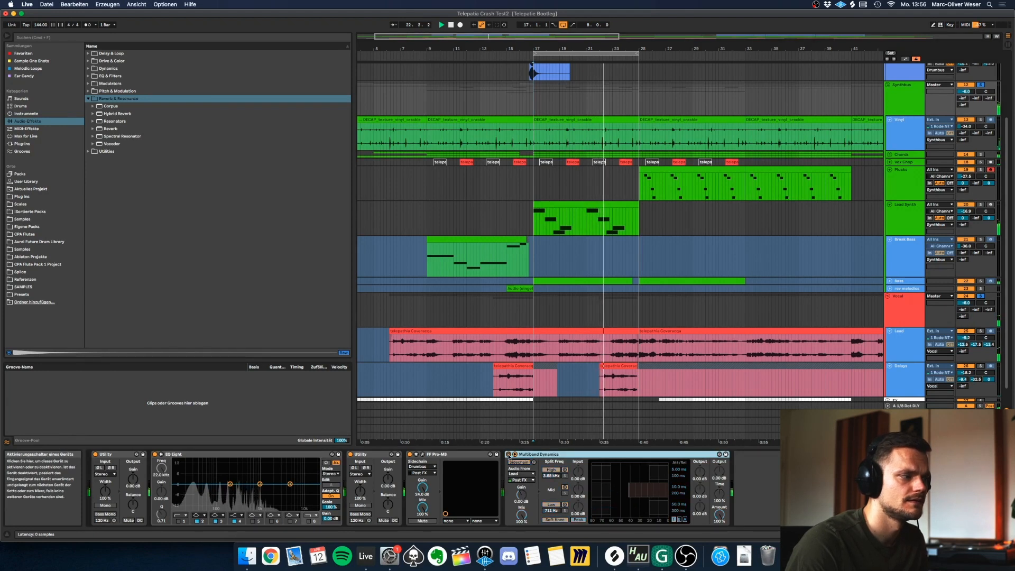
left_click(509, 455)
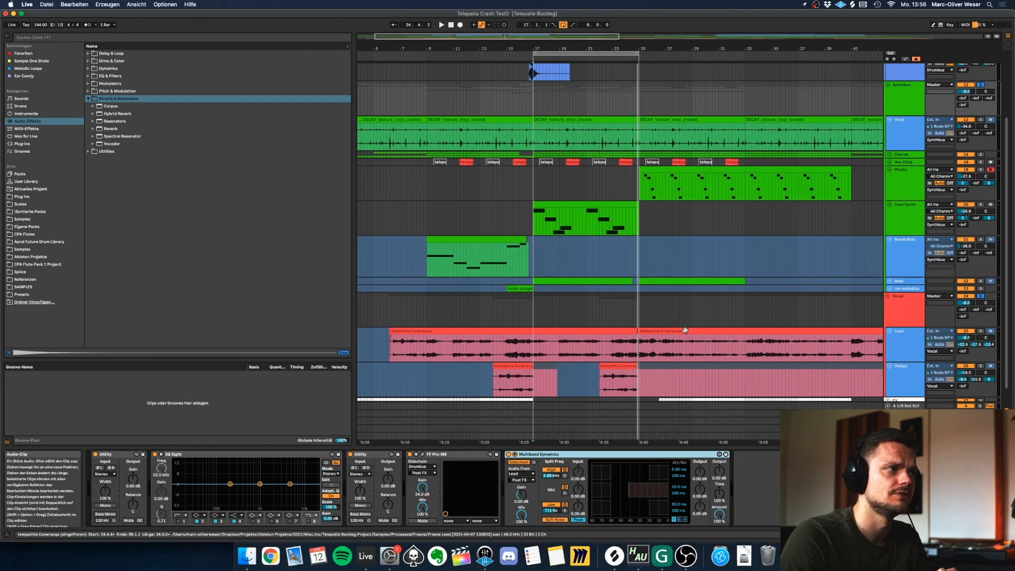
Show the Vocal group's devices and examine its EQ Eight and Hybrid Reverb settings.
scroll(685, 330, "up", 4)
scroll(741, 317, "down", 2)
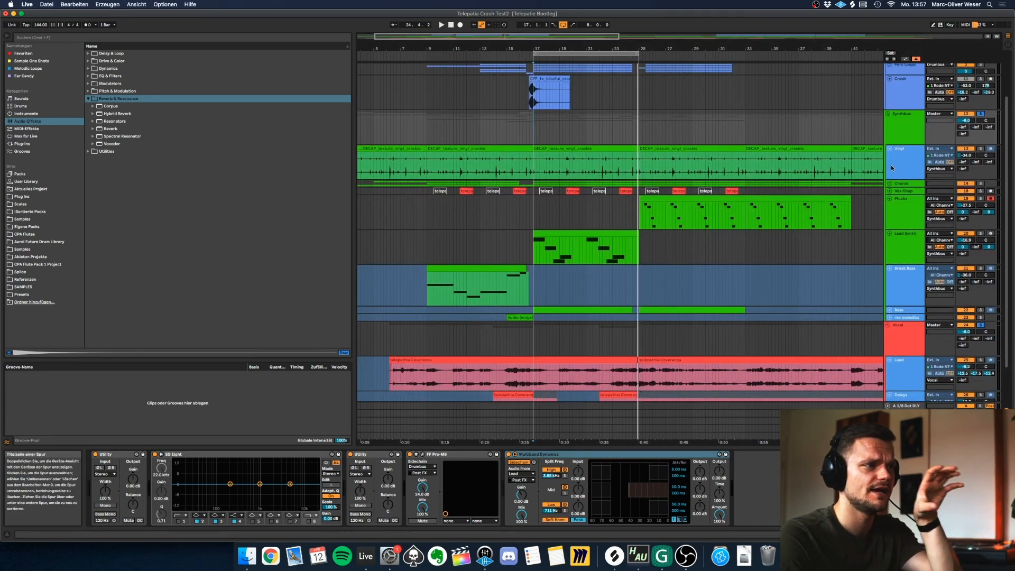
scroll(892, 228, "down", 2)
scroll(879, 292, "down", 1)
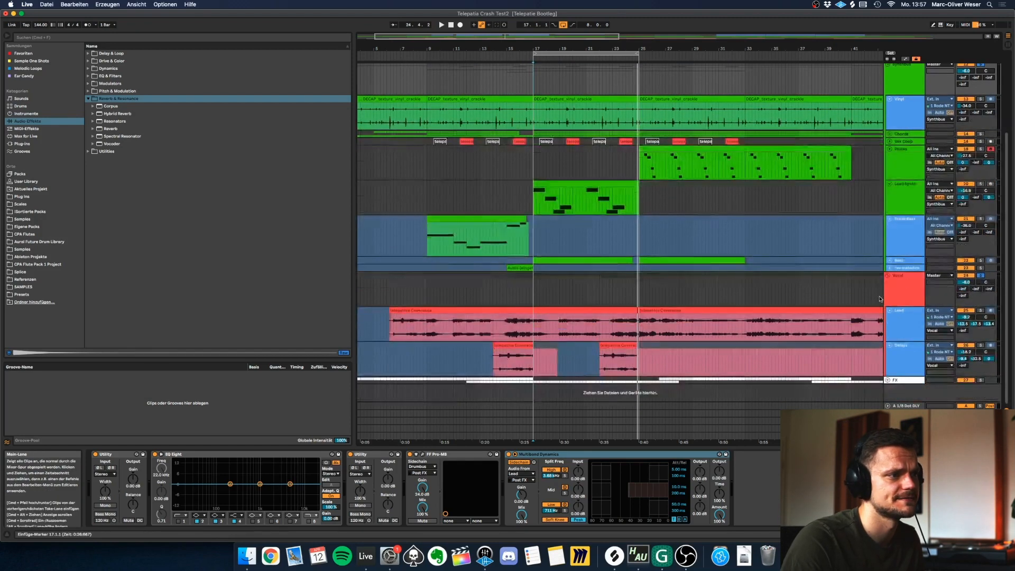
left_click(879, 293)
scroll(879, 292, "up", 2)
scroll(900, 295, "down", 2)
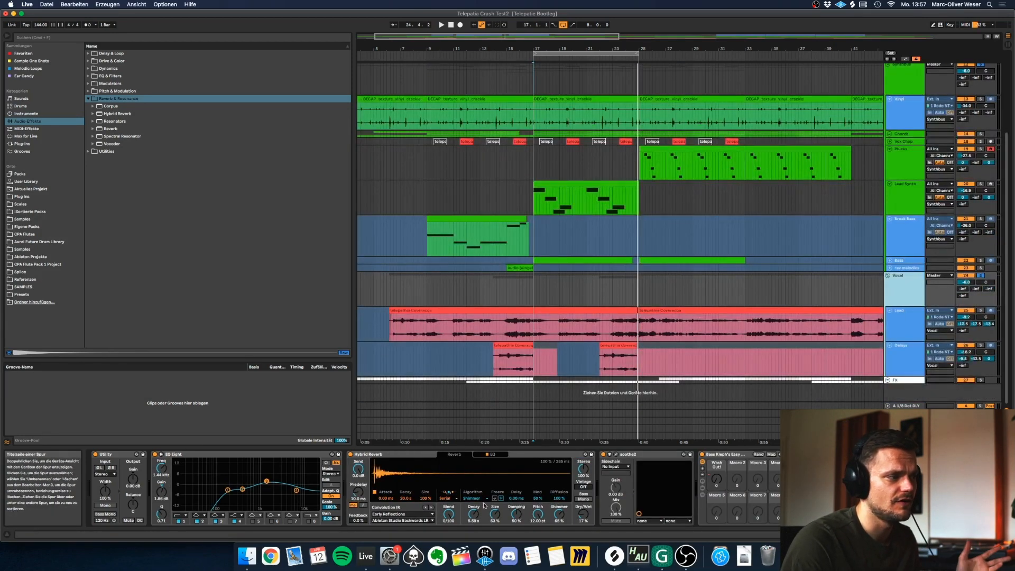
left_click(366, 457)
left_click(216, 460)
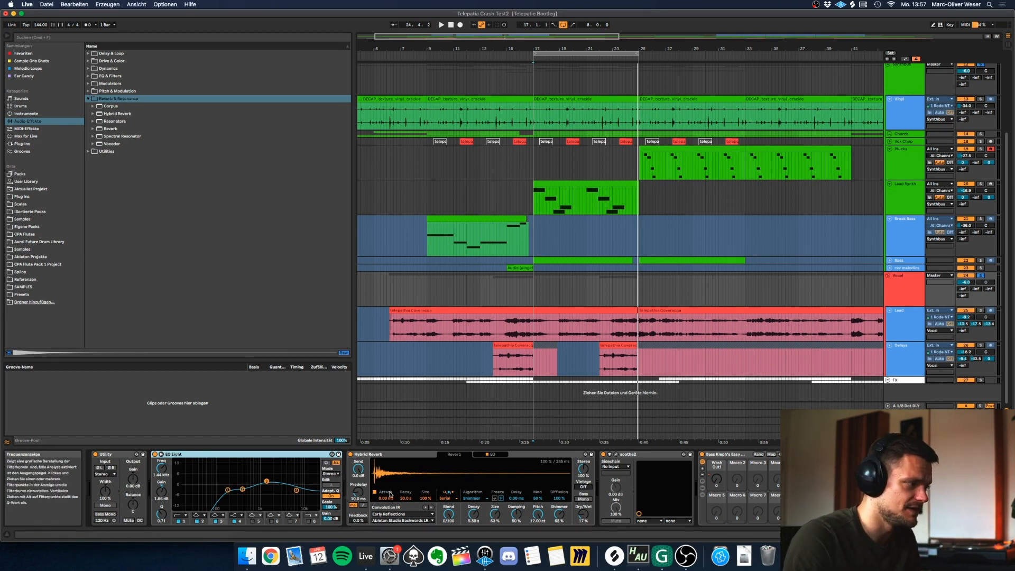
left_click(394, 455)
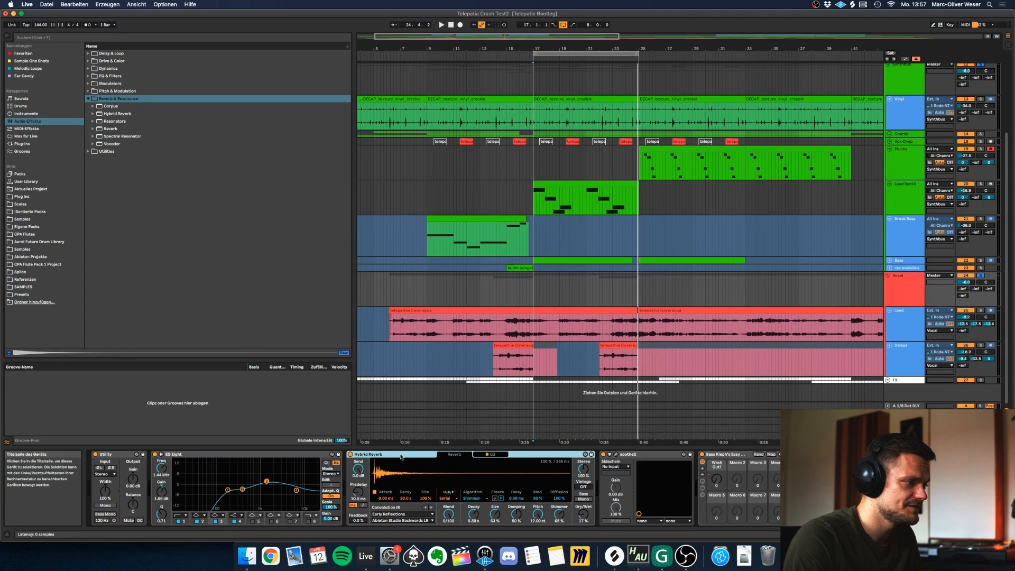
Open the Vocal group's soothe2 to examine its settings, close it, and select the Easy Wash Out rack.
left_click(617, 454)
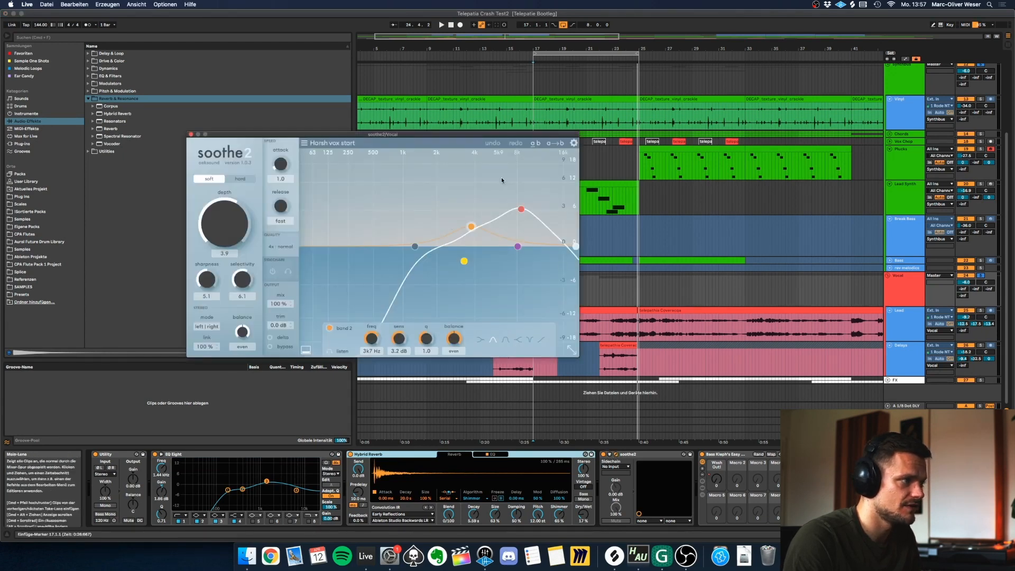
left_click(616, 455)
left_click(712, 459)
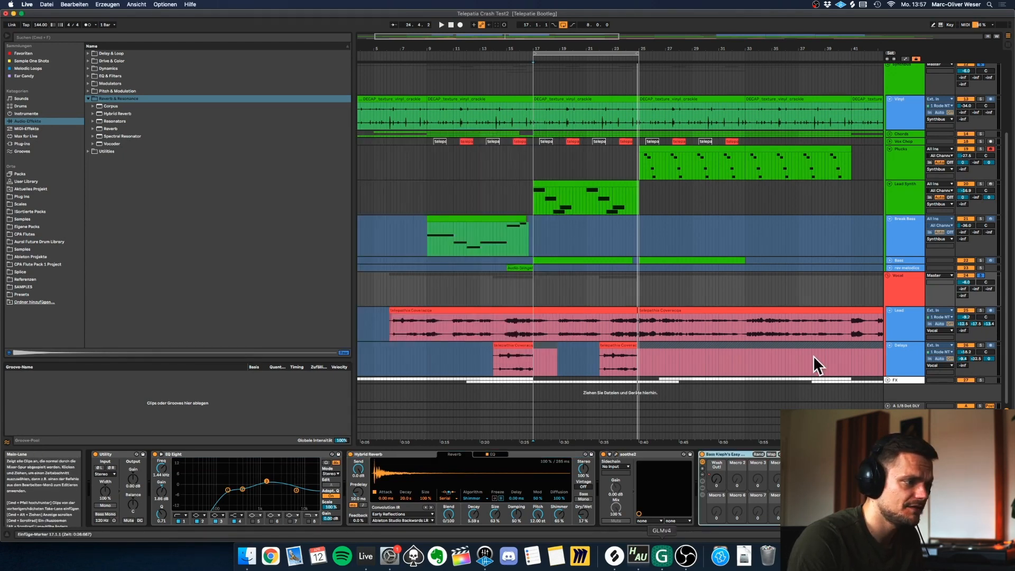
left_click(704, 497)
Show the automation lanes and play the Vocal group's Wash Out curve around bar 59, then unsolo the Lead track.
key("a")
left_click_drag(683, 49, 683, 16)
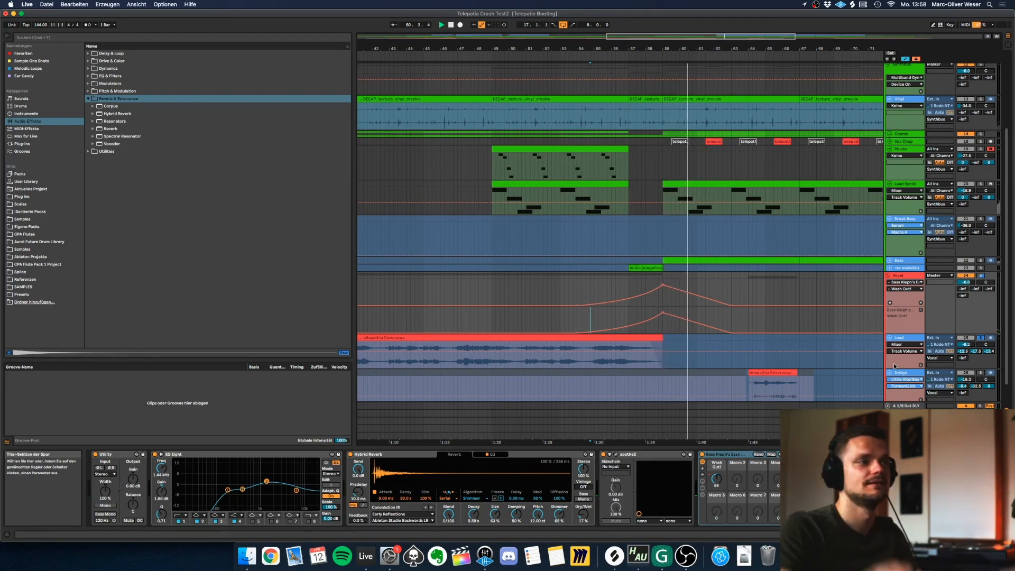
left_click(981, 338)
Examine the Vocal group's Wash Out automation across the whole arrangement.
left_click(888, 275)
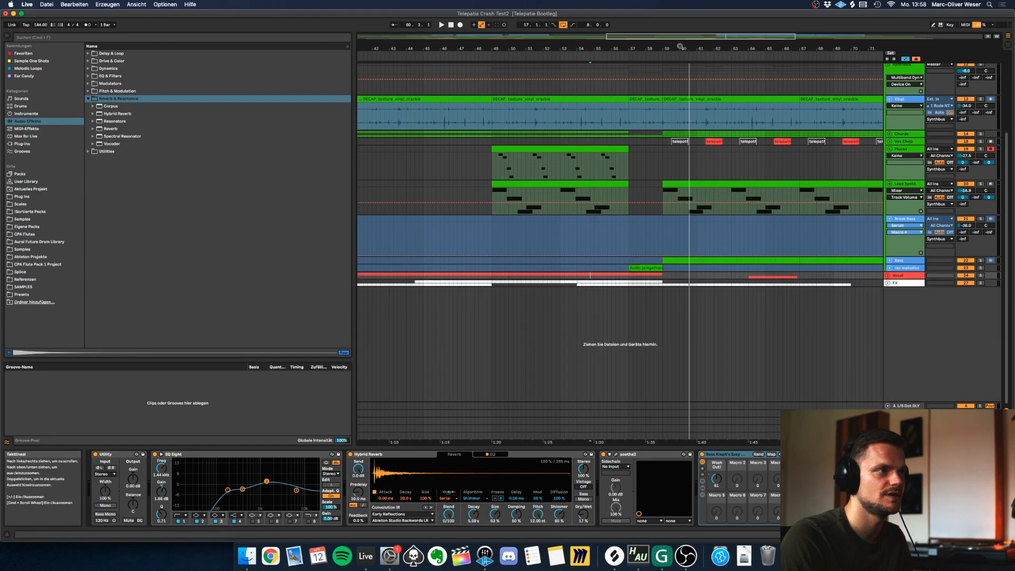
left_click_drag(681, 46, 666, 47)
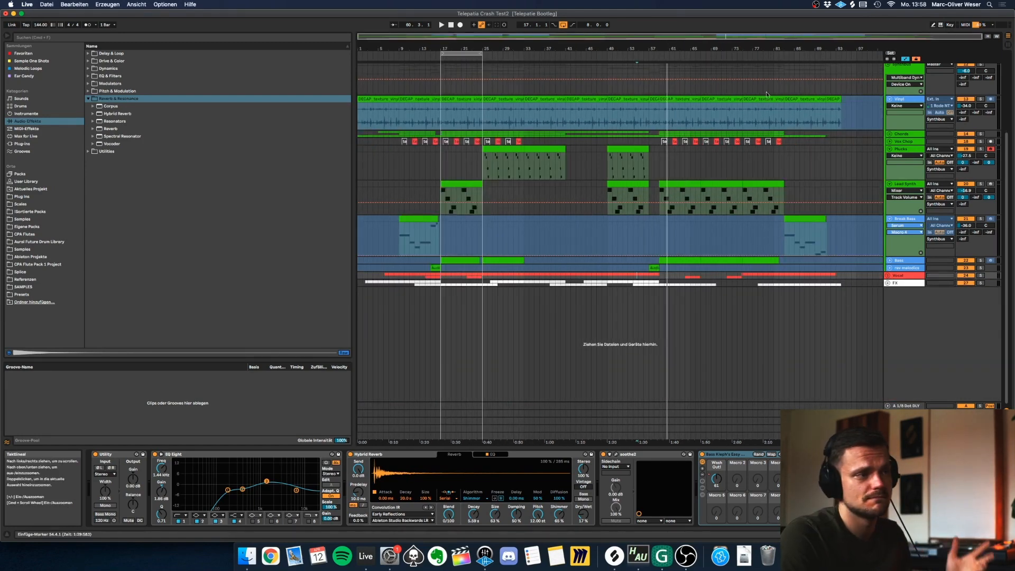
left_click(888, 275)
scroll(689, 297, "down", 1)
scroll(689, 298, "down", 1)
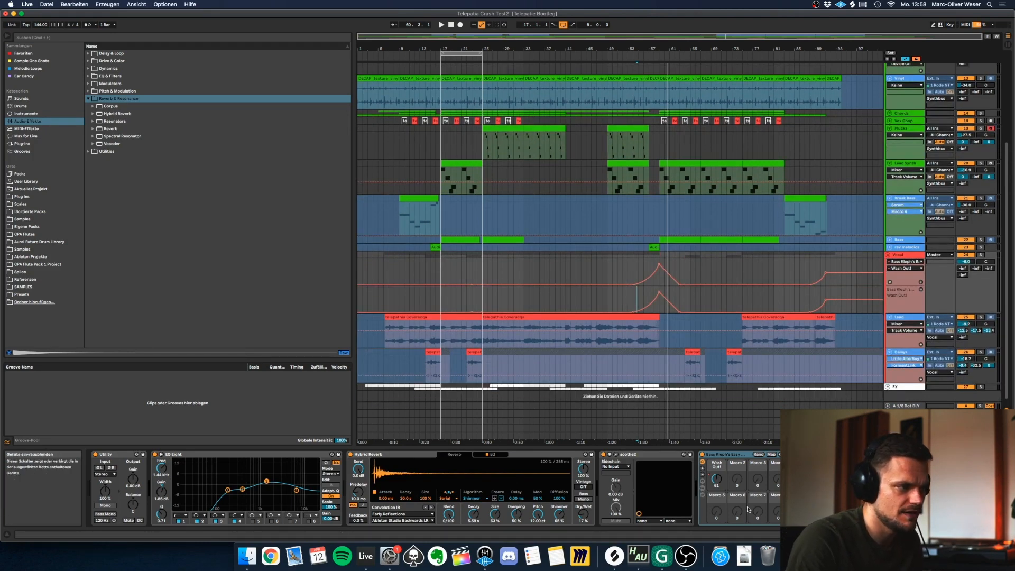
Show the devices inside the Easy Wash Out rack and examine its Grain Delay, Auto Filter and EQ Eight.
left_click(703, 496)
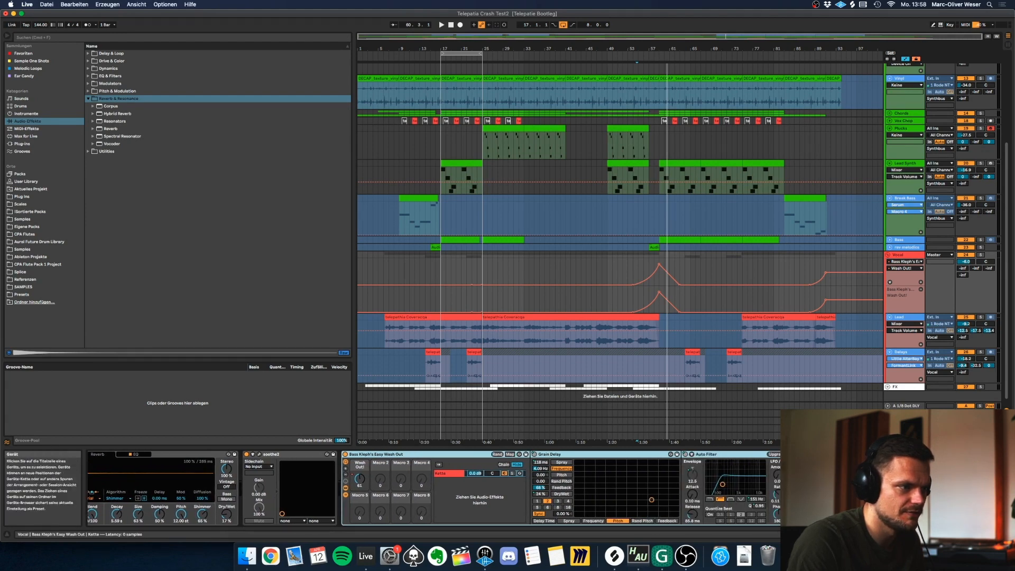
double_click(816, 489)
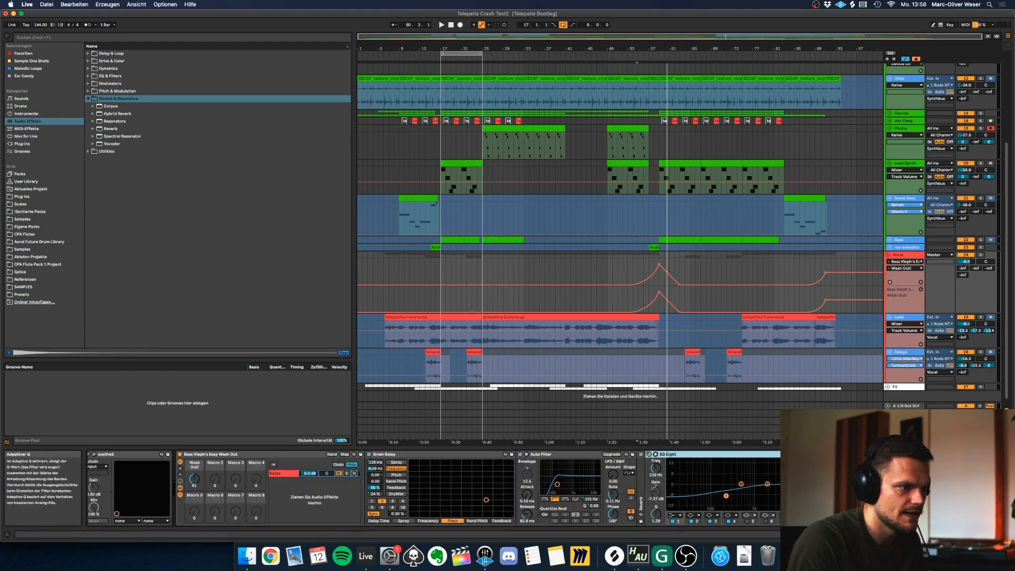
left_click_drag(984, 535, 944, 534)
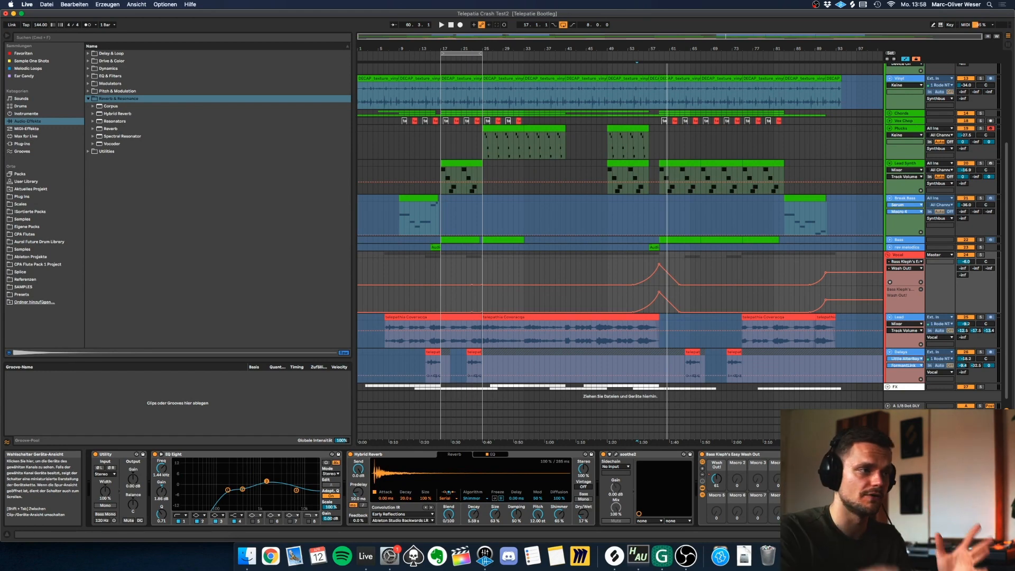
Hide the automation lanes, unfold the FX group, and play its Riser track soloed.
key("a")
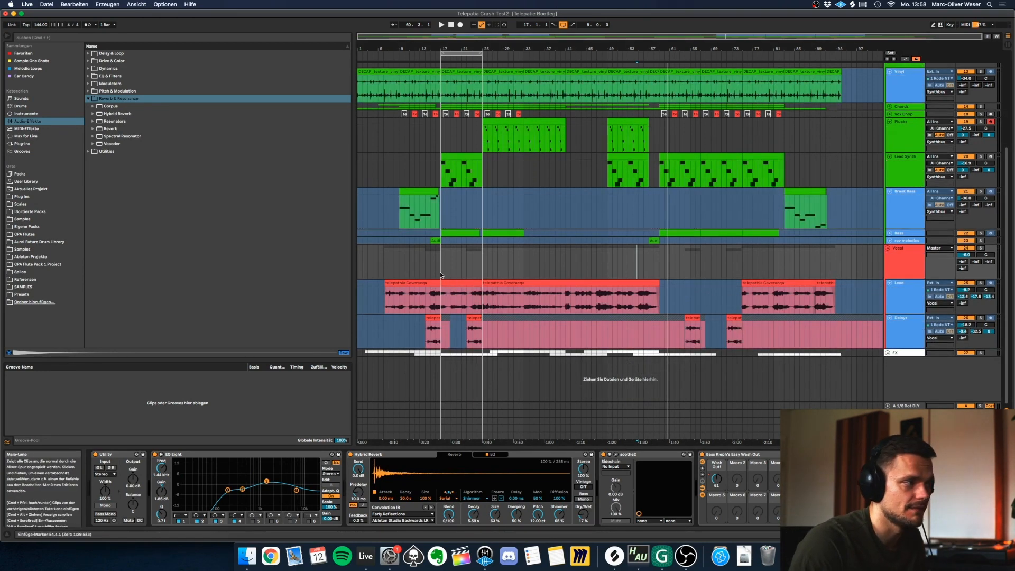
left_click(888, 353)
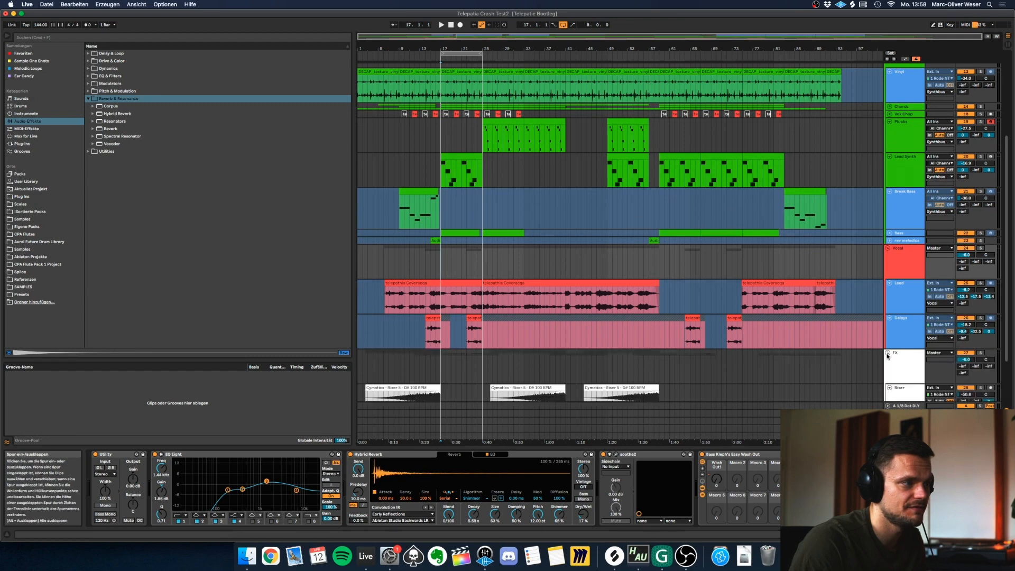
scroll(452, 323, "down", 3)
left_click(421, 303)
left_click(981, 318)
key("space")
Play the Tran.Noise track soloed from just before bar 17, then unsolo it and fold the FX group.
left_click(981, 353)
key("space")
left_click(435, 370)
key("space")
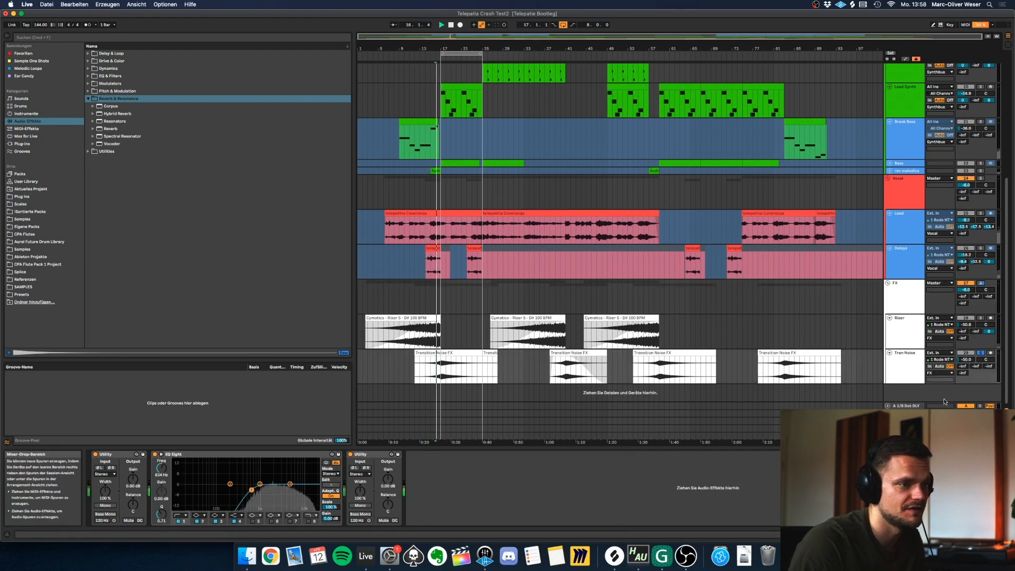
left_click(982, 353)
left_click(888, 283)
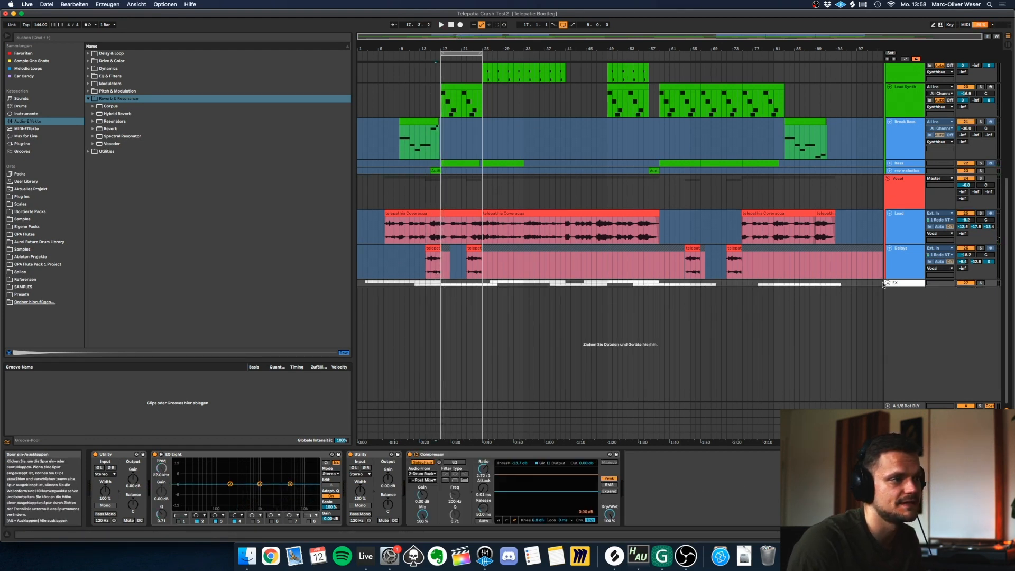
Play the arrangement's intro up to the vocal entry and select the first clip on the Lead track.
left_click(688, 232)
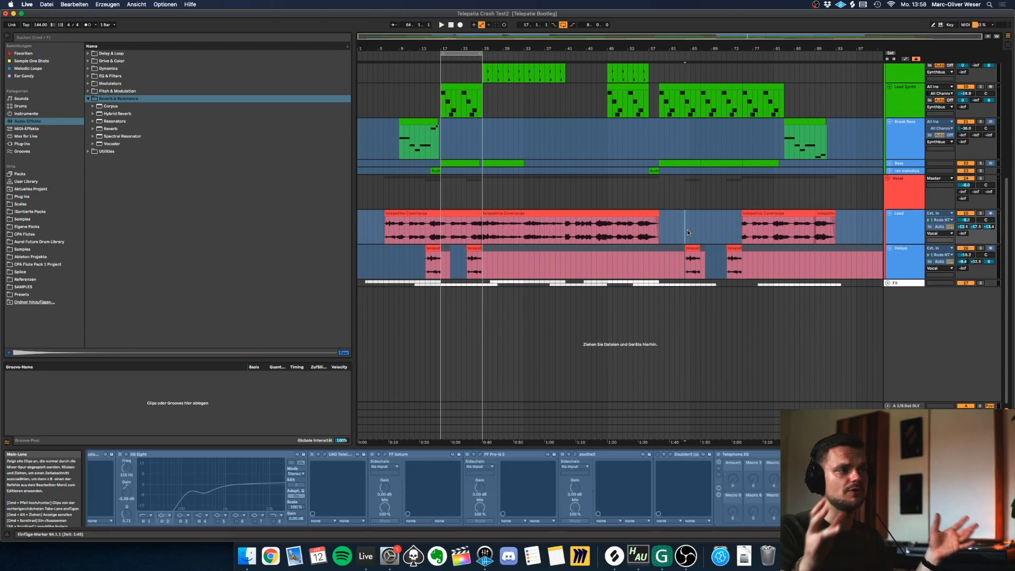
left_click(394, 206)
scroll(397, 208, "up", 5)
left_click_drag(294, 219, 294, 220)
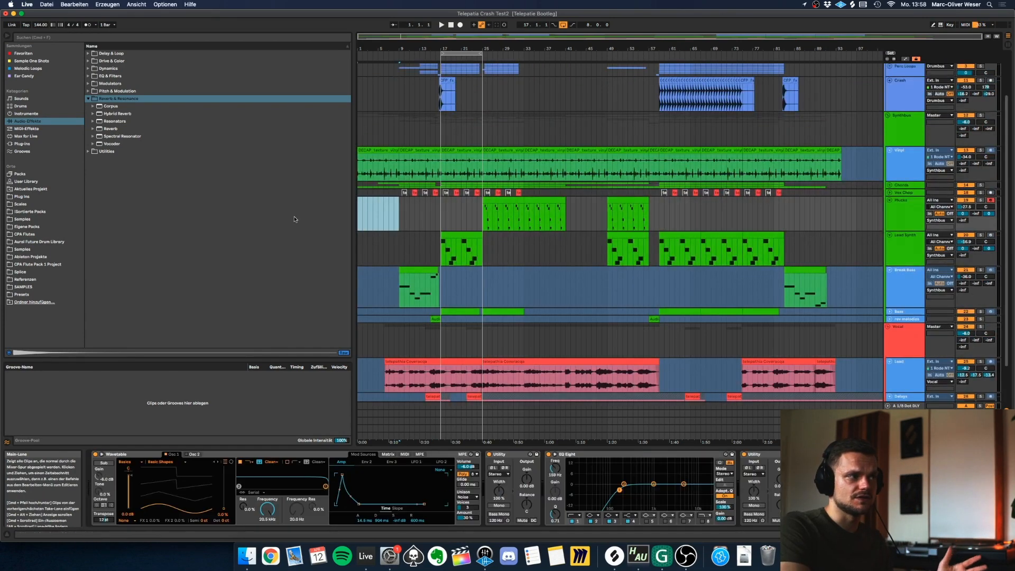
scroll(375, 308, "down", 3)
key("space")
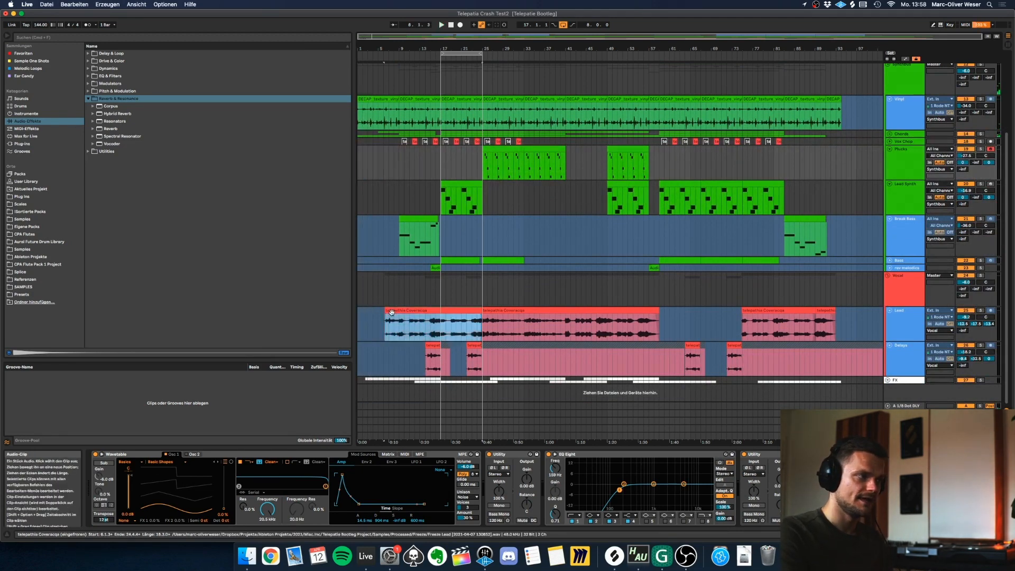
left_click(392, 312)
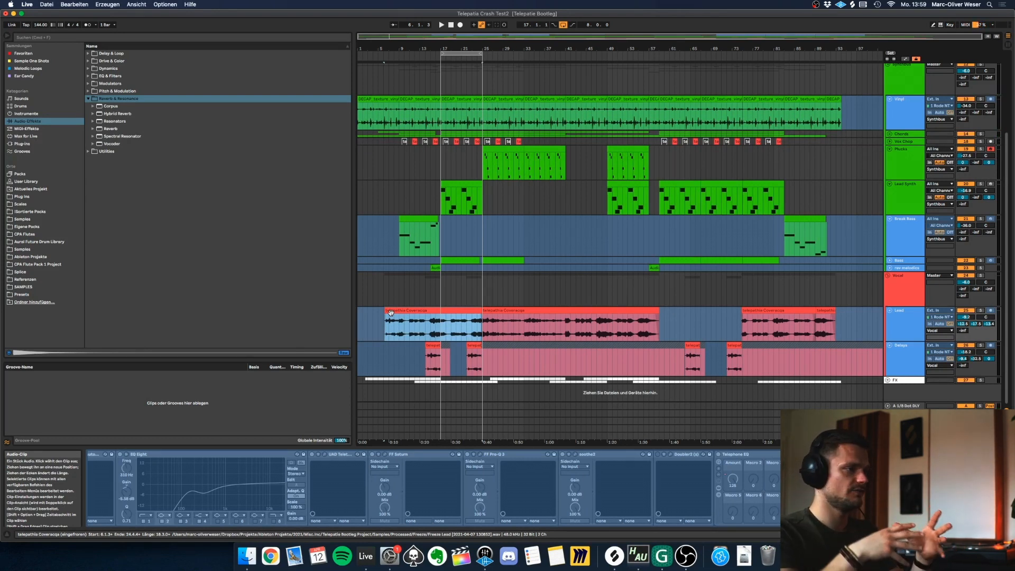
Highlight the first two vocal clips on the Lead track to review how far the vocal runs.
left_click(618, 300)
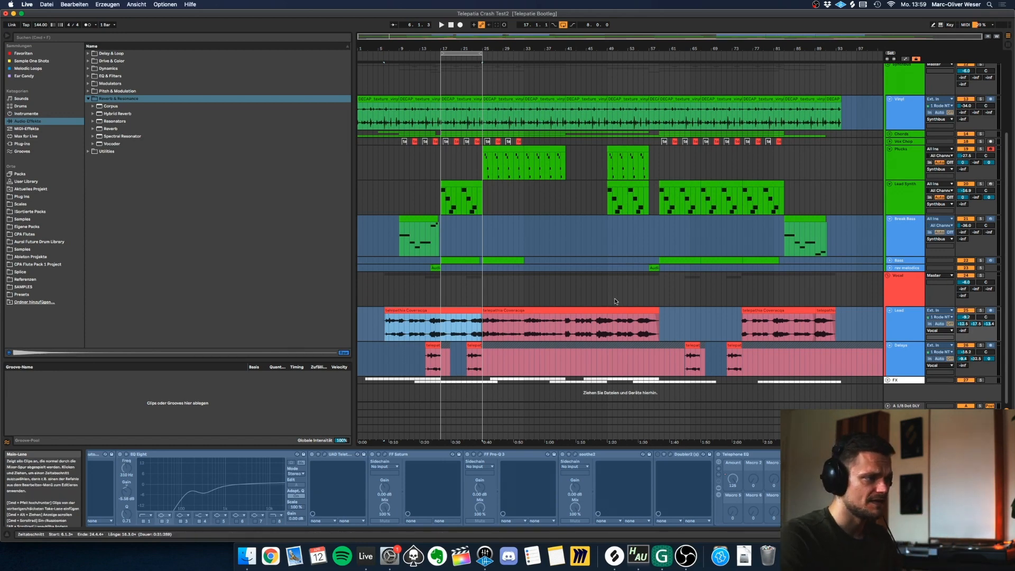
left_click(638, 301)
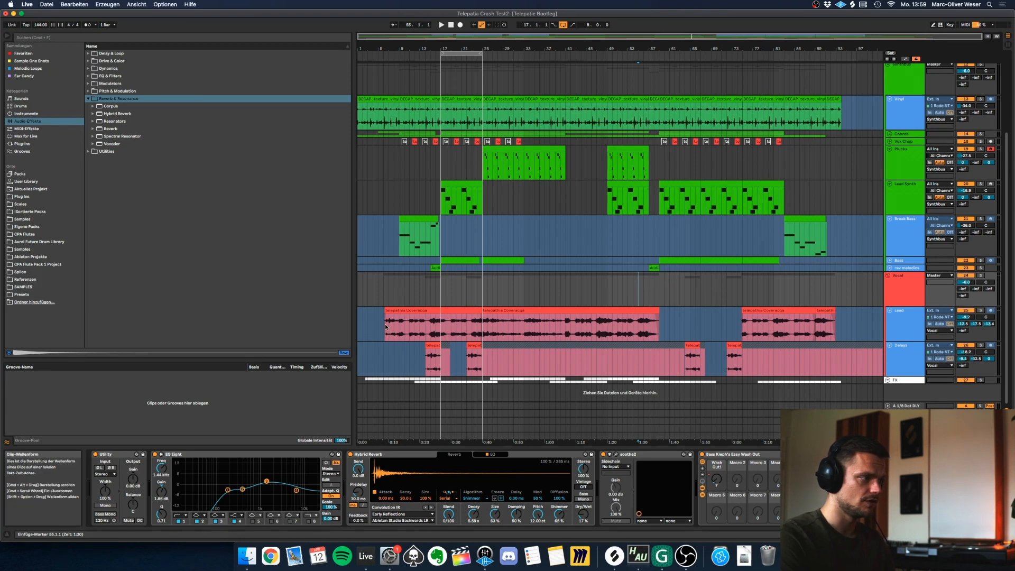
left_click_drag(446, 326, 658, 333)
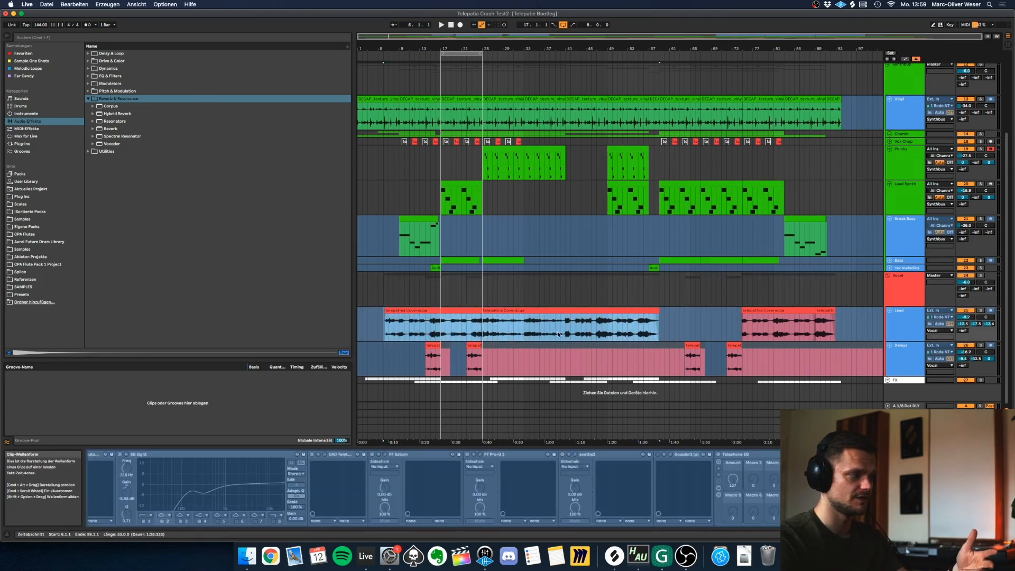
Play the arrangement from bar 55, then play the transition into the second drop.
left_click(639, 301)
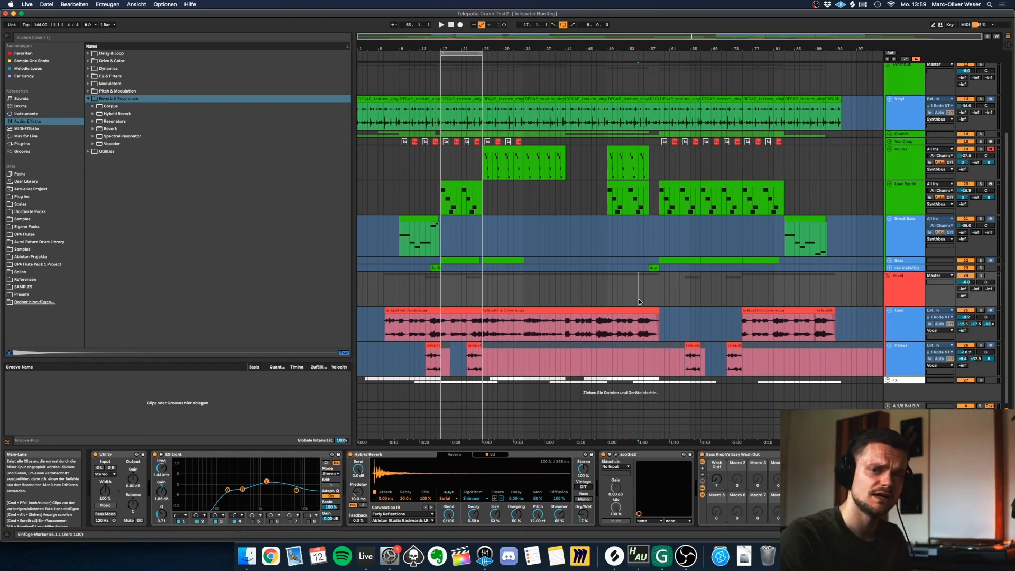
key("space")
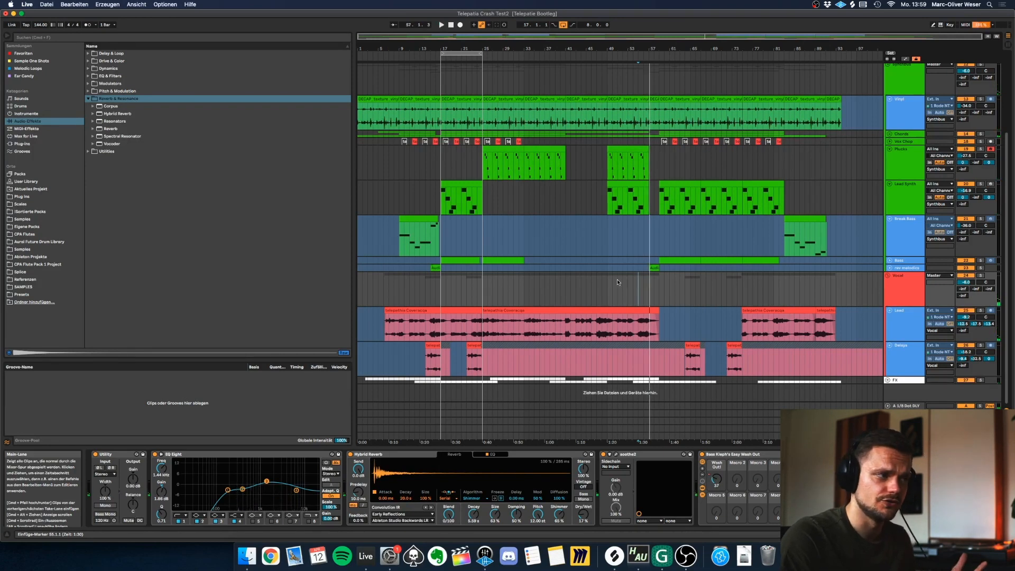
left_click(654, 289)
key("space")
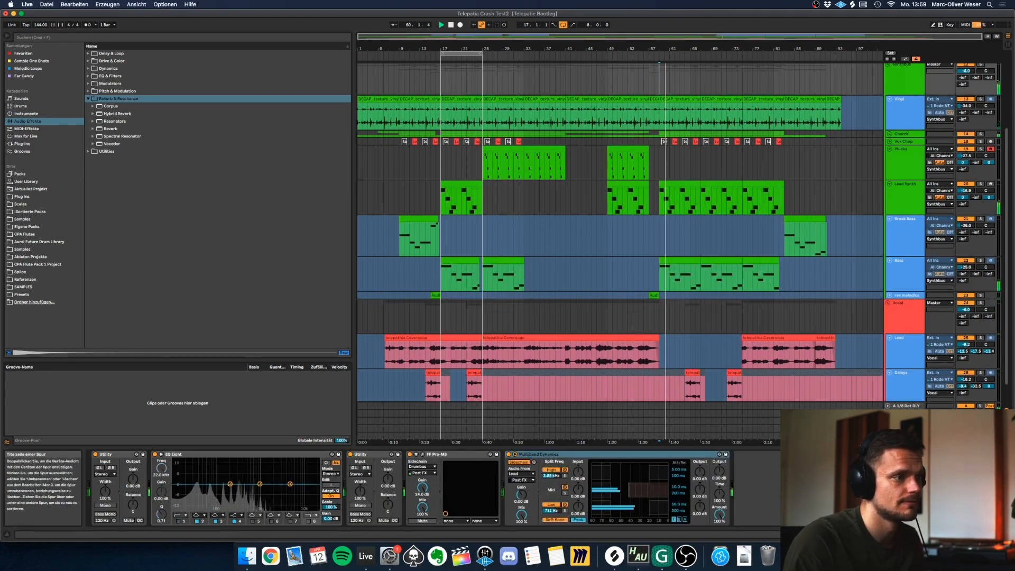
Fold all groups and tracks in the arrangement and show the devices on the Long RVRB return.
left_click(898, 323)
key("super+a")
key("u")
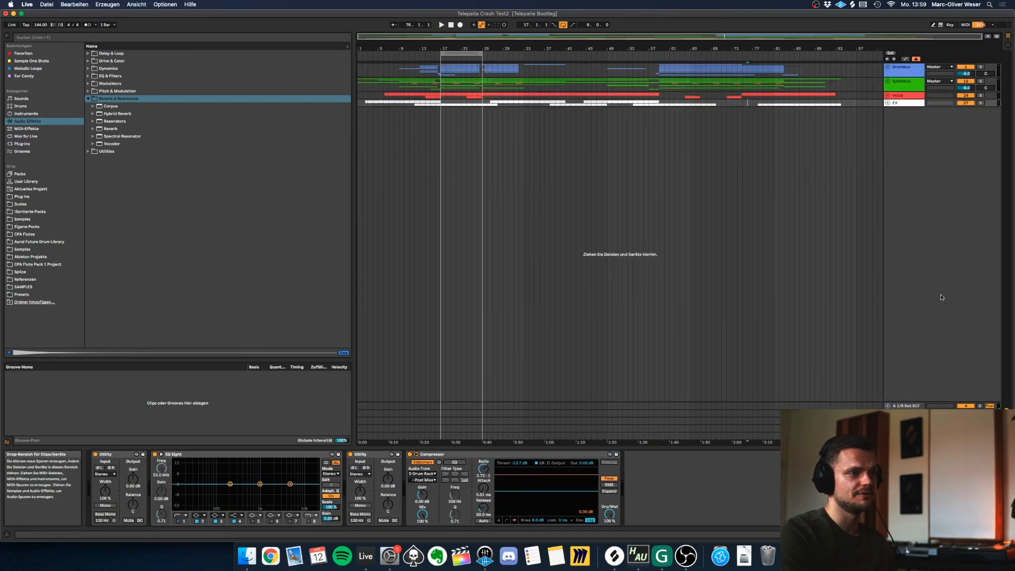
left_click(906, 421)
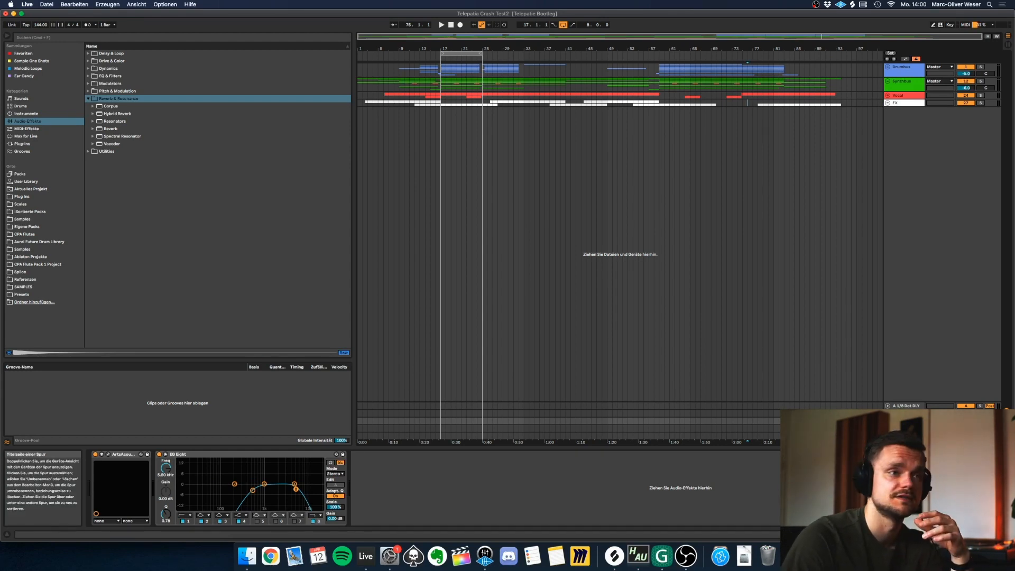
Unfold the Synthbus group and its Plucks track and examine the devices on Plucks.
left_click(888, 81)
left_click(890, 138)
left_click_drag(988, 153, 989, 159)
left_click(911, 156)
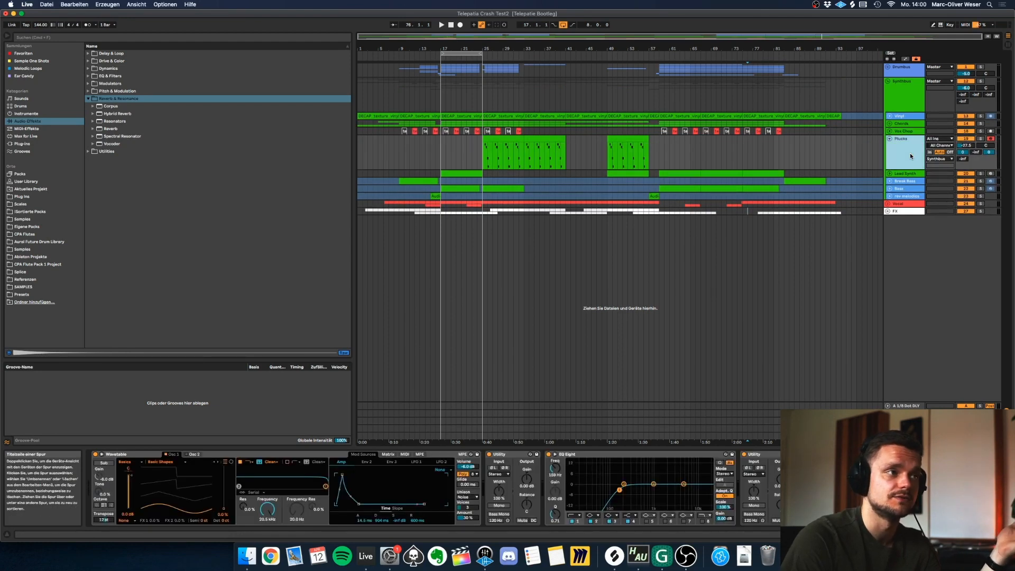
left_click(905, 436)
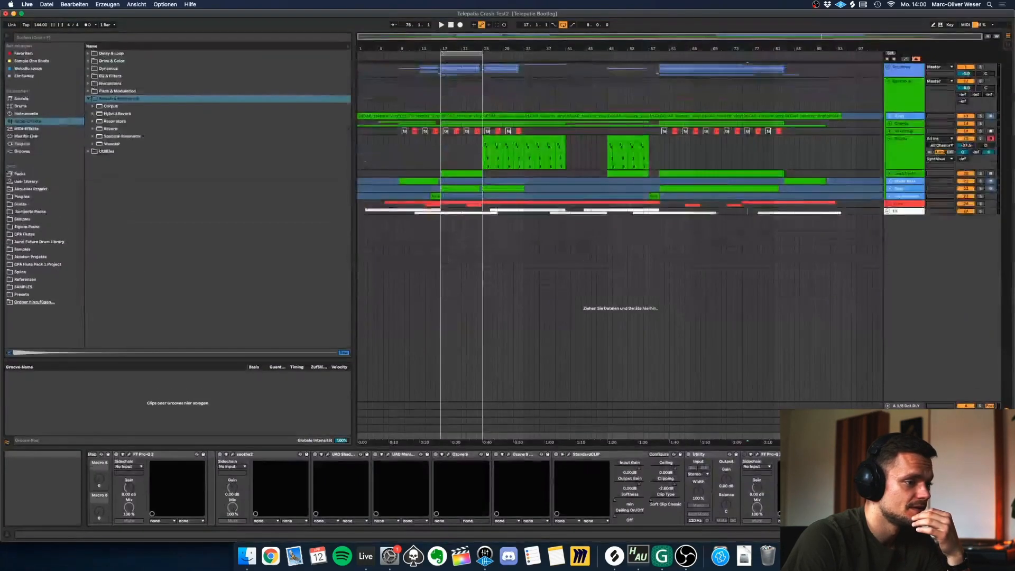
scroll(172, 476, "left", 5)
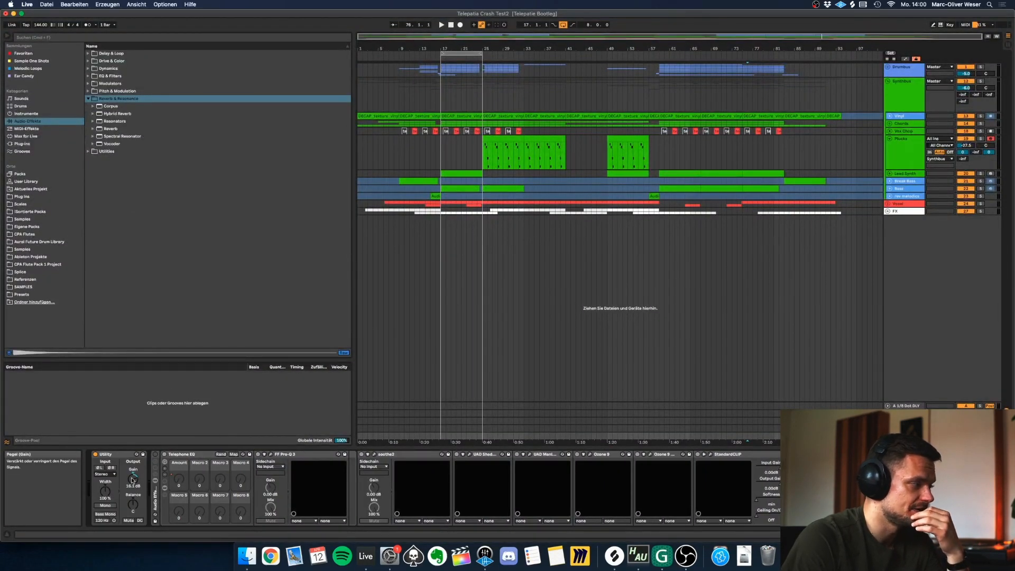
left_click(891, 139)
left_click(901, 86)
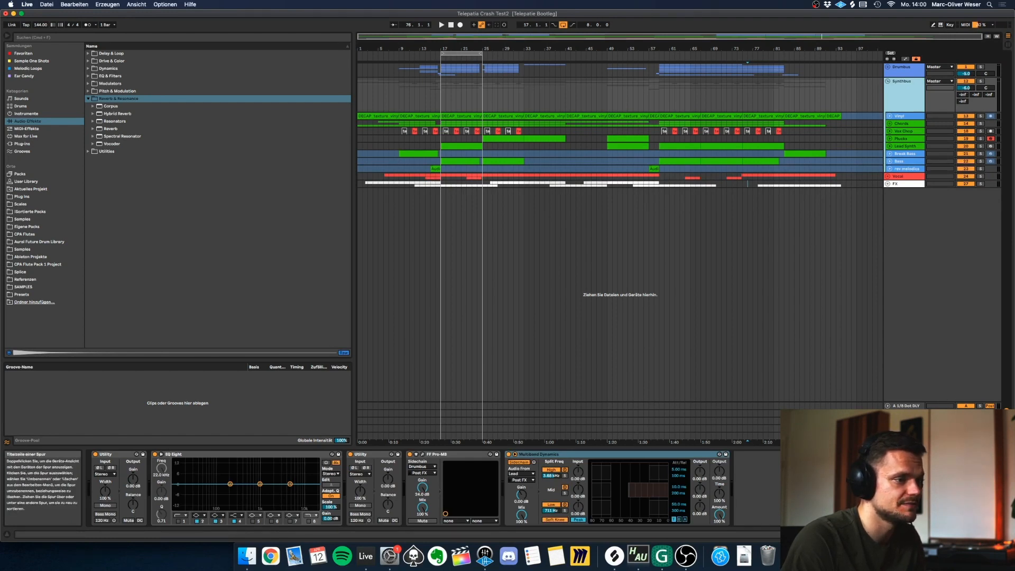
Show the Master's Telephone EQ rack and examine its automation curve around bar 42 on the unfolded Master track.
left_click(905, 436)
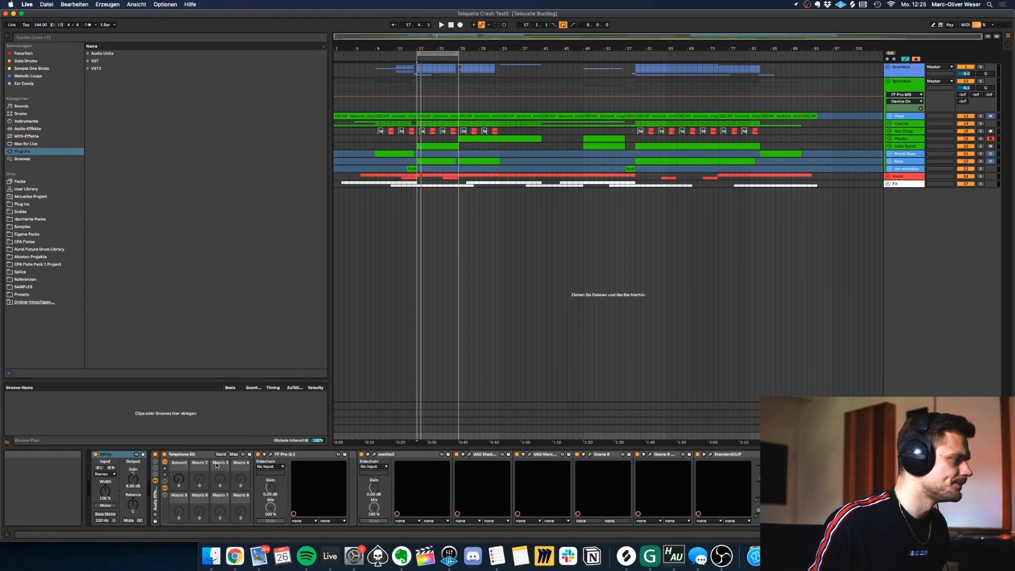
left_click(167, 485)
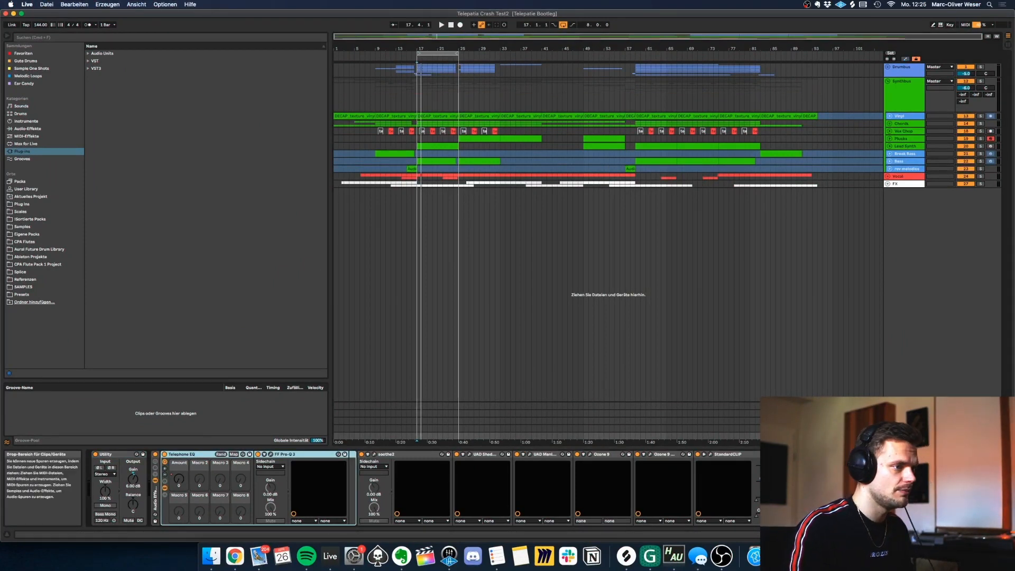
left_click(888, 435)
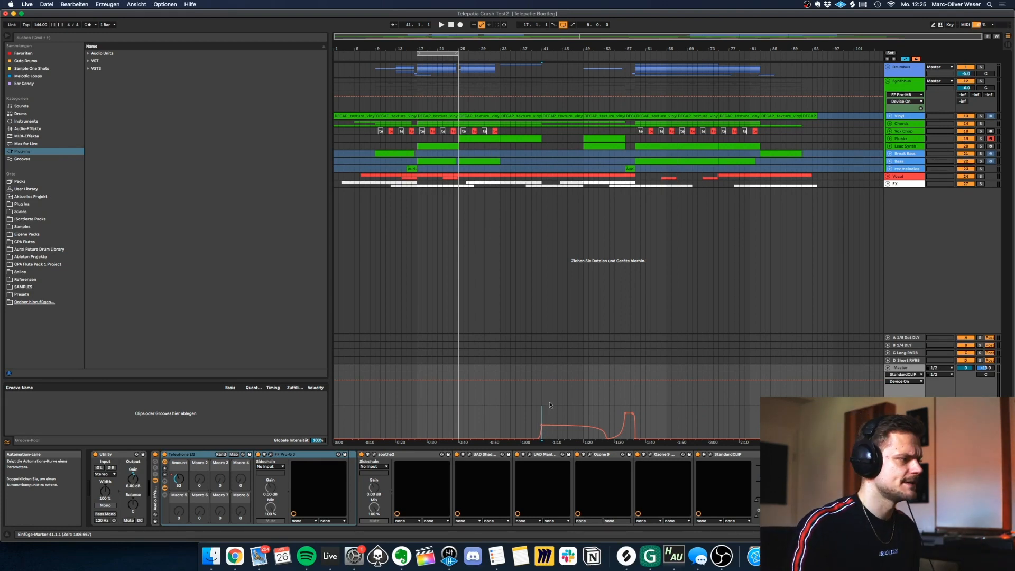
left_click(546, 412)
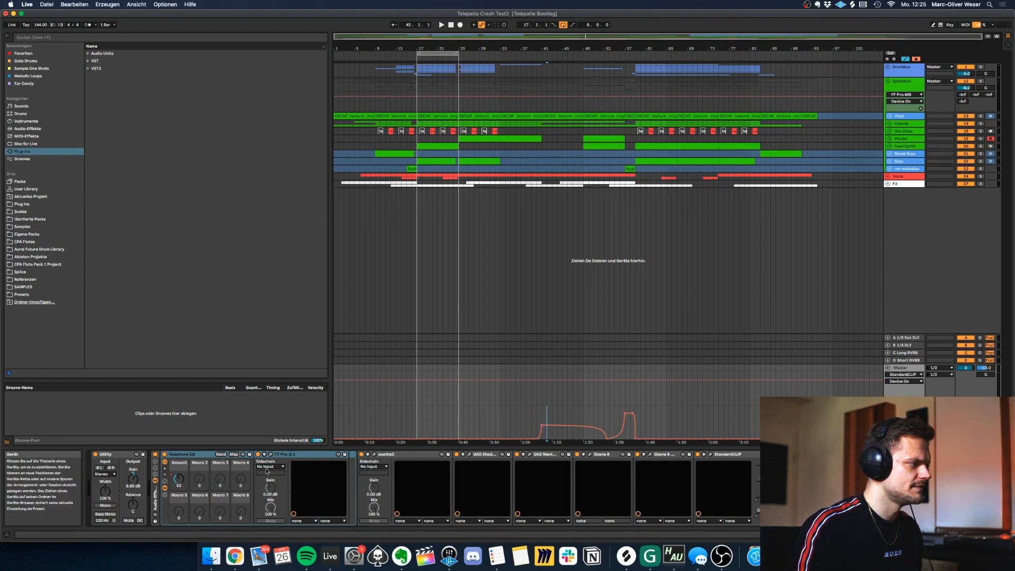
left_click(175, 456)
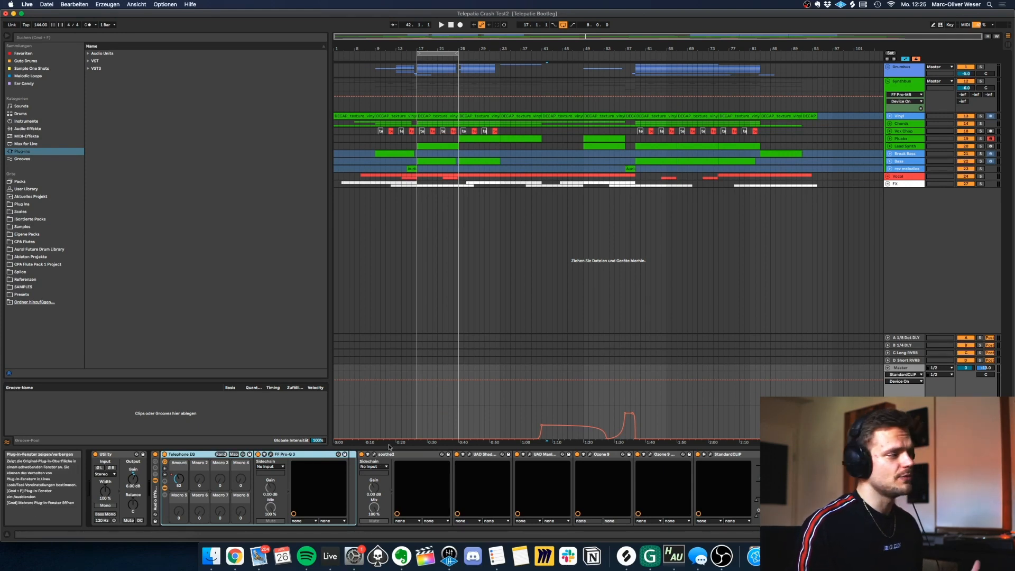
Collapse the Telephone EQ rack, open soothe2 on the Master, and play the drop with its window showing.
double_click(189, 455)
left_click(121, 489)
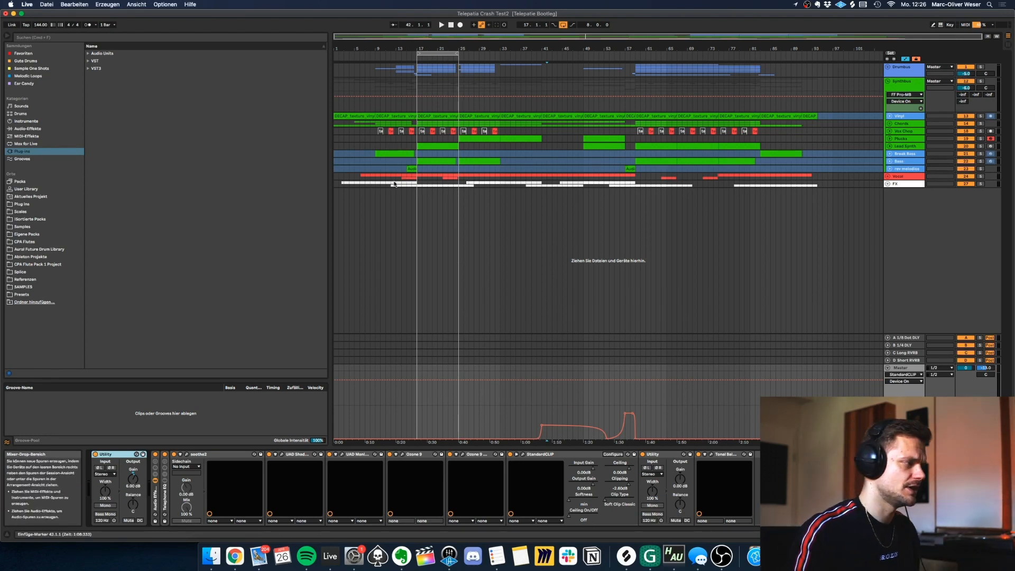
left_click(188, 455)
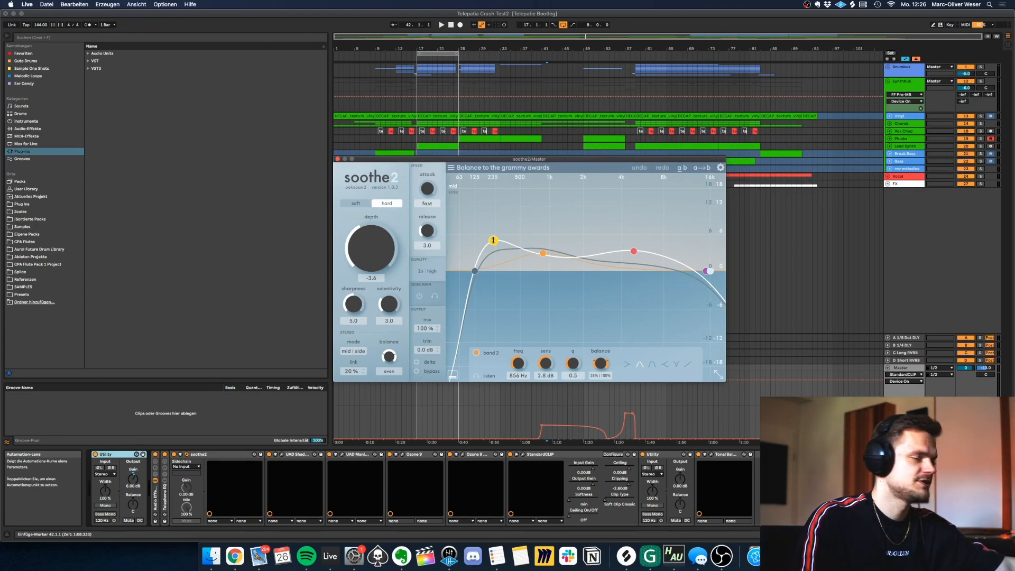
key("space")
left_click(904, 364)
left_click(902, 367)
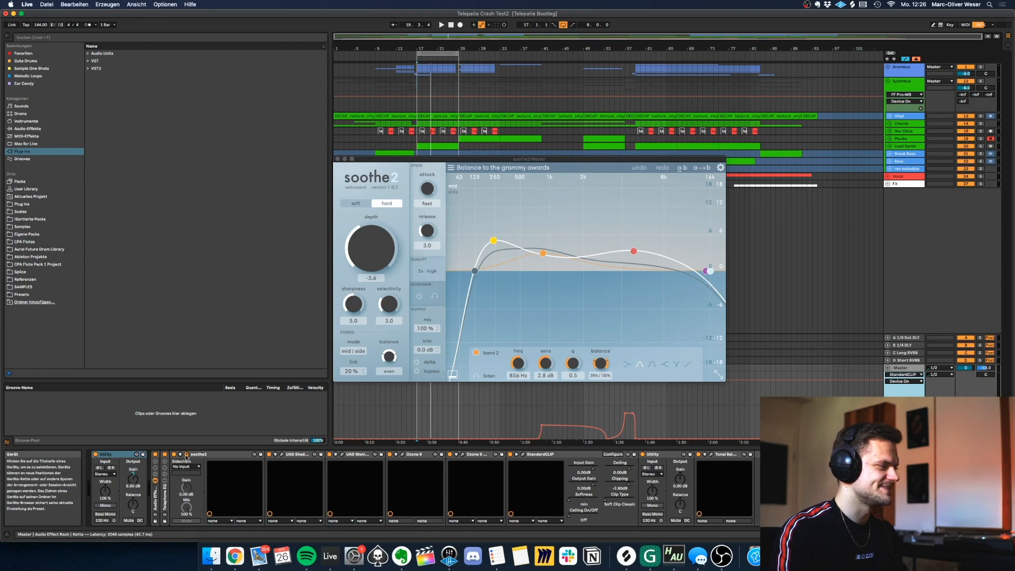
Open the UAD Shadow Hills Mastering Compressor on the Master and play the drop from bar 17.
left_click(282, 454)
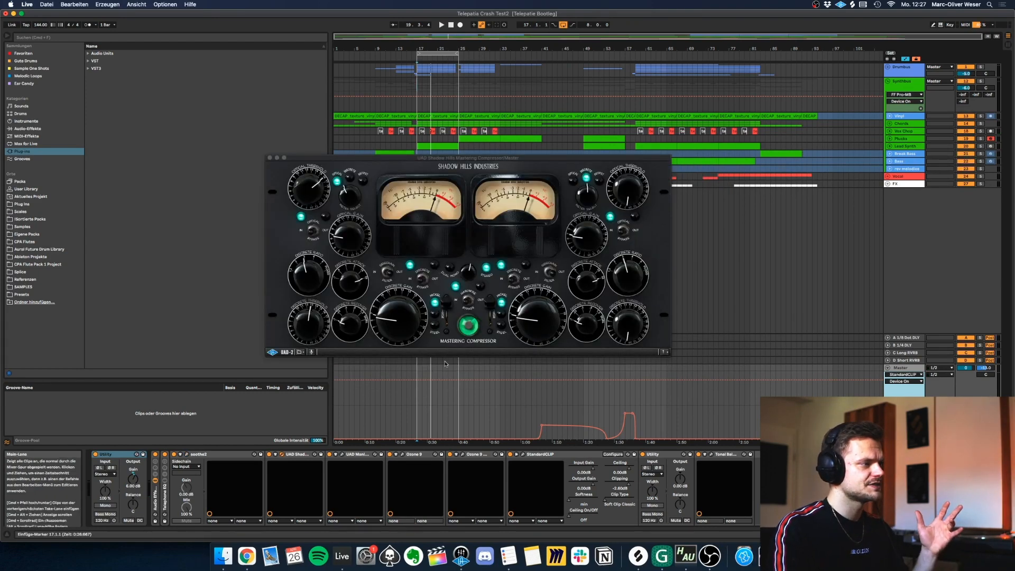
key("space")
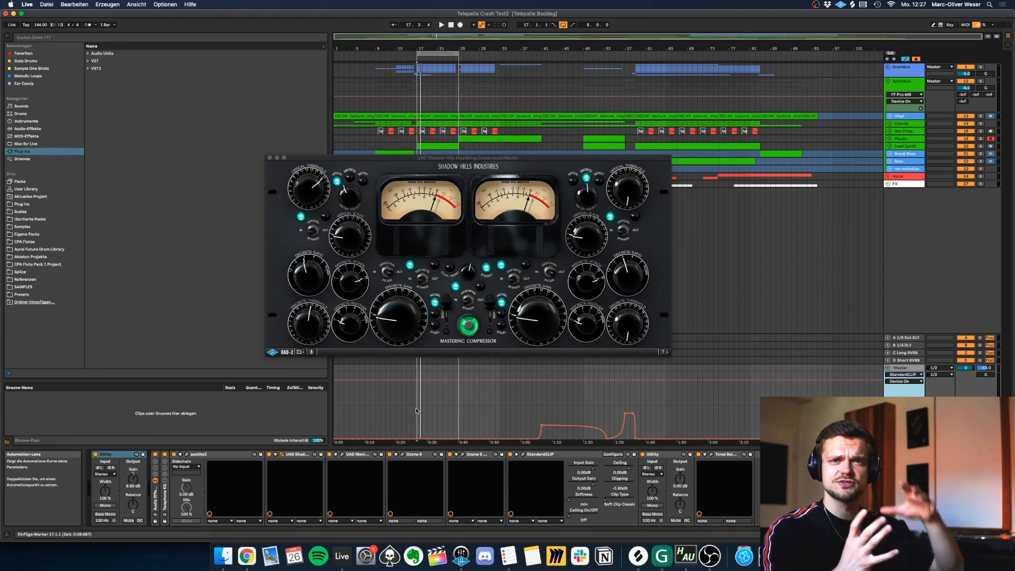
key("space")
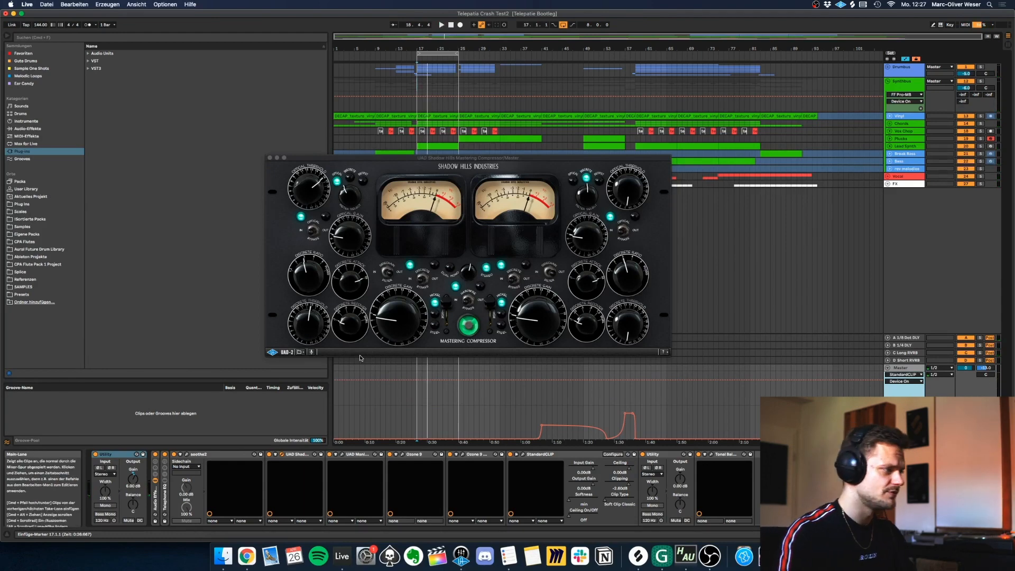
Open the UAD Manley Massive Passive equalizer on the Master, examine its settings, and close it.
left_click(343, 455)
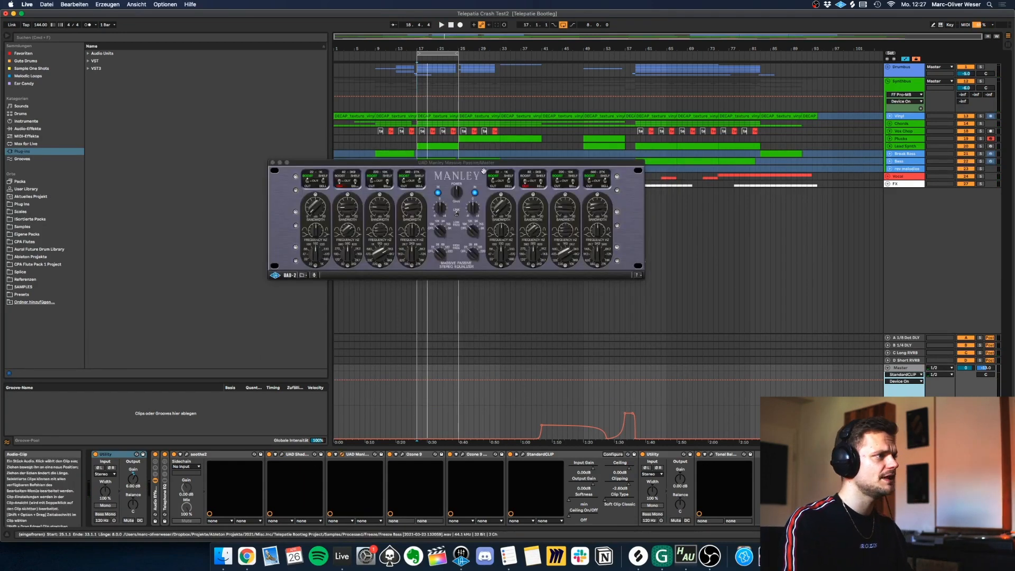
left_click_drag(482, 166, 552, 201)
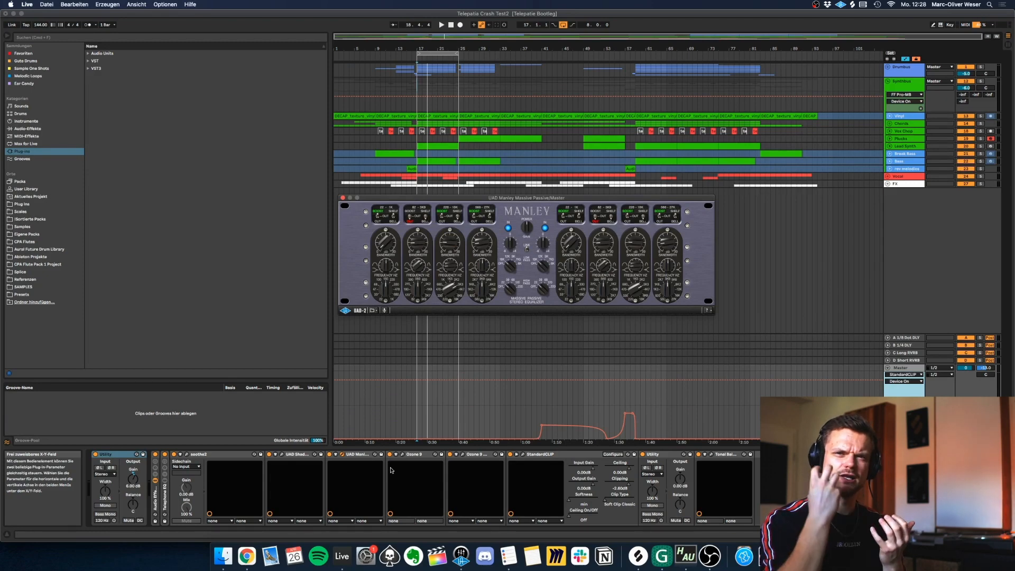
left_click(402, 455)
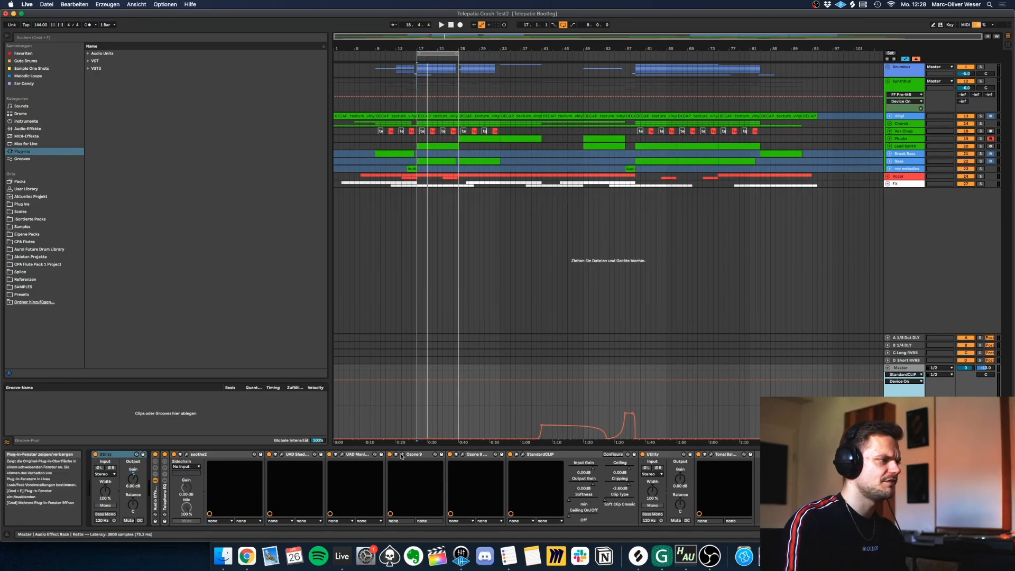
Open the Imager module in the Master's Ozone 9 and set the stereo width to -51.9 for band 1 and 16.5 for band 2.
left_click(402, 456)
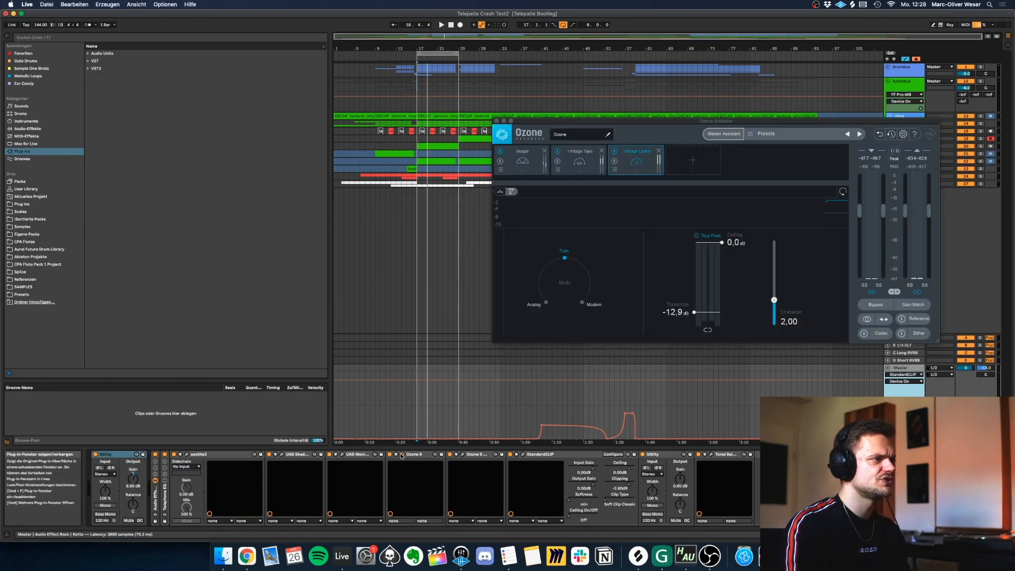
left_click(528, 162)
left_click_drag(580, 120, 483, 146)
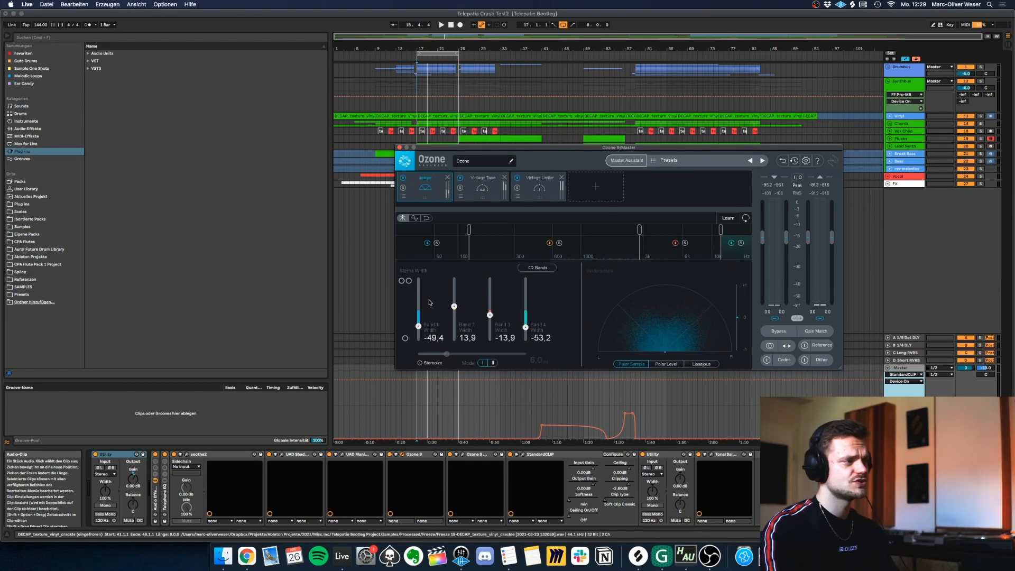
left_click_drag(419, 327, 455, 305)
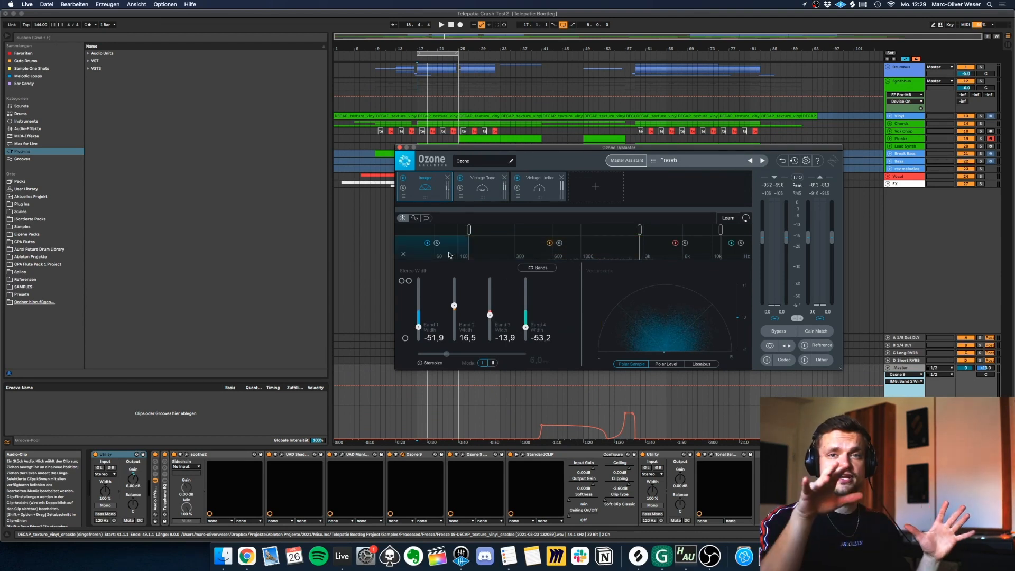
Play the drop from bar 17 while soloing the Imager's low band and low-mid band.
key("space")
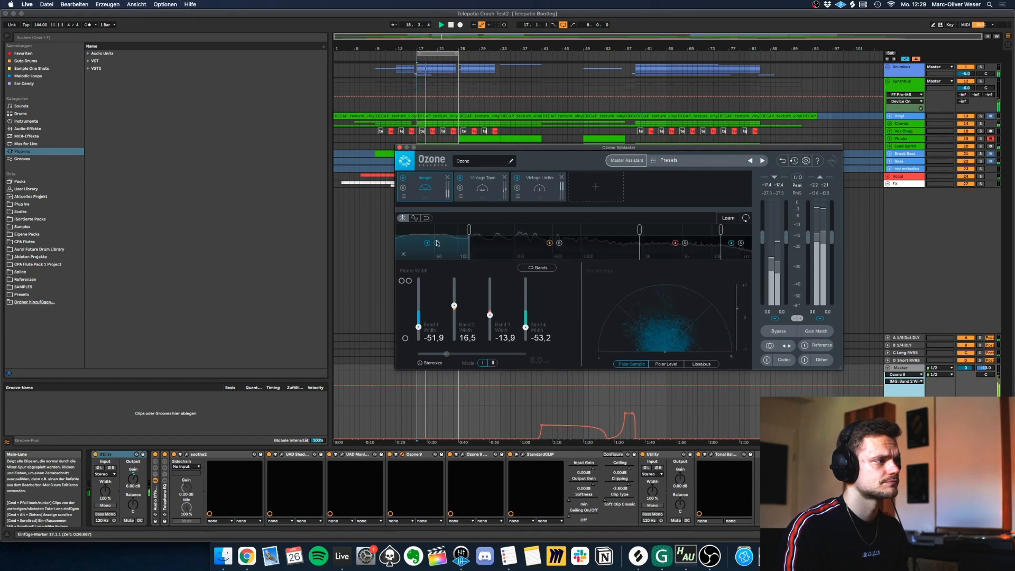
left_click(559, 244)
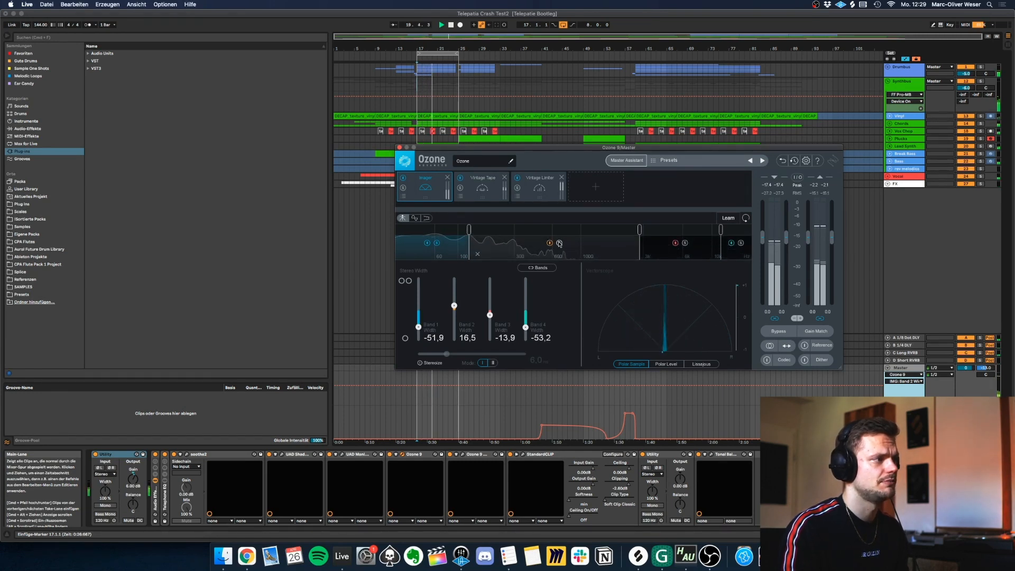
left_click(560, 243)
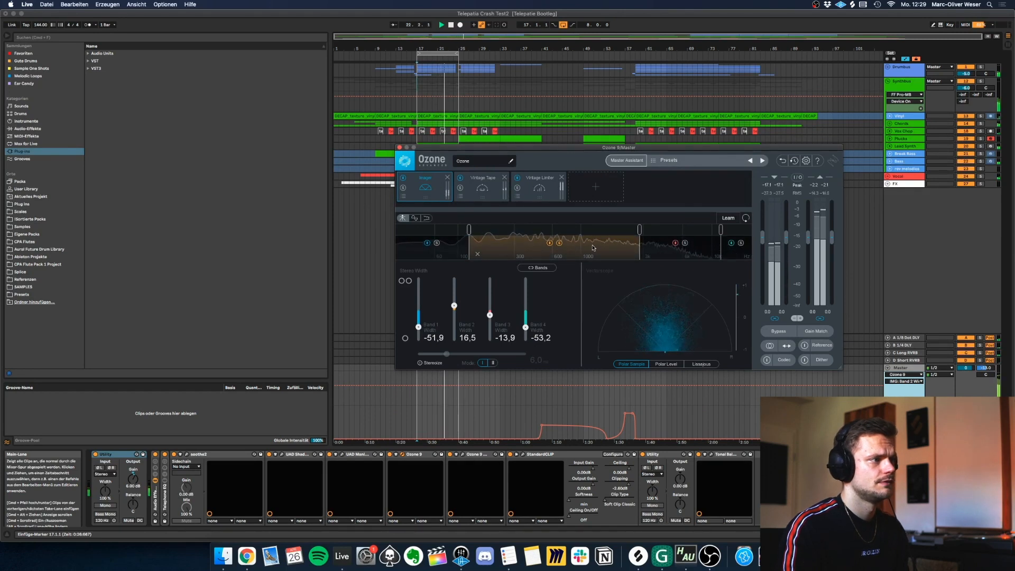
key("space")
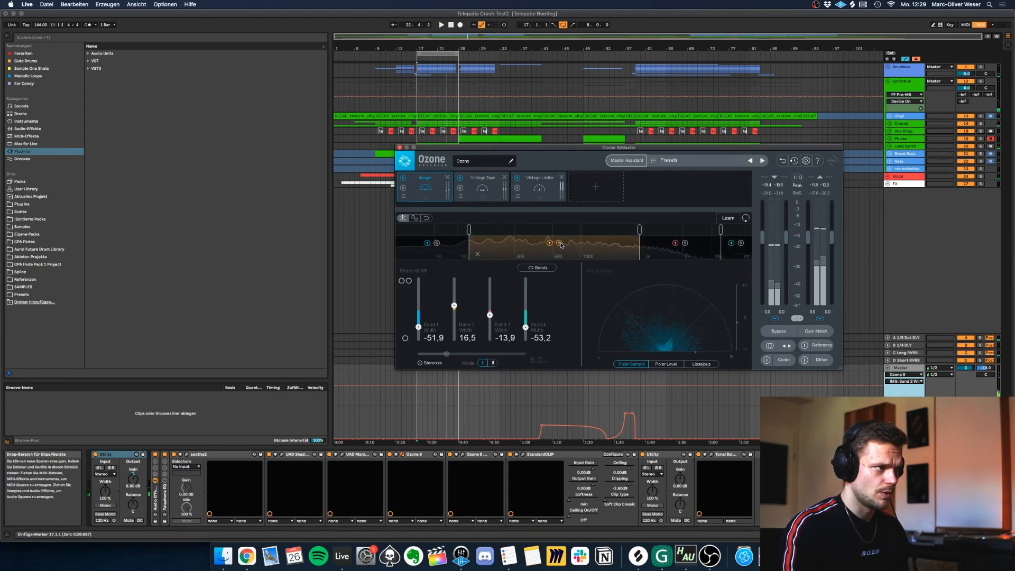
Play the drop with the Imager's highest band soloed, then stop playback and unsolo that band.
key("space")
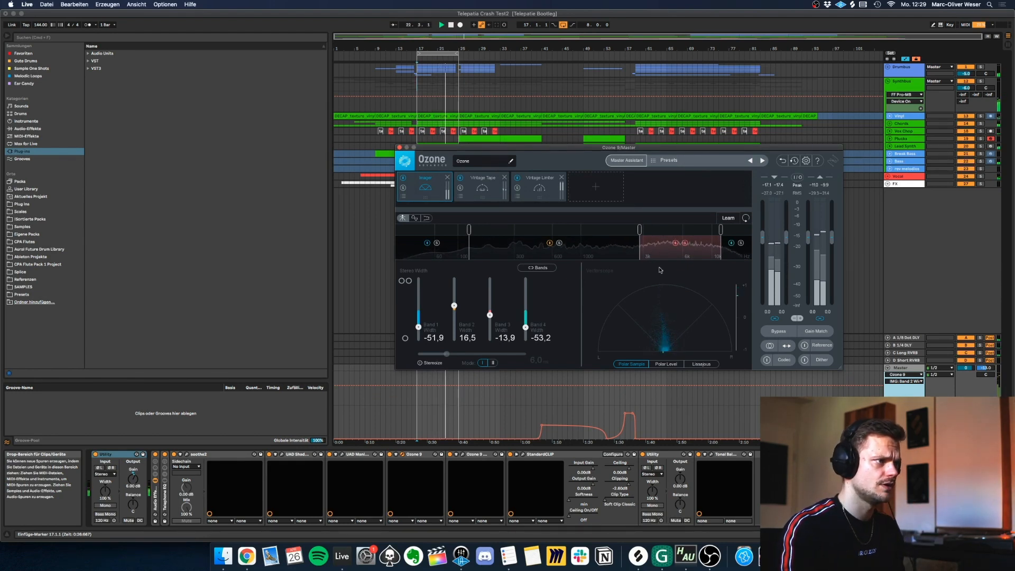
key("space")
key("b")
left_click(741, 244)
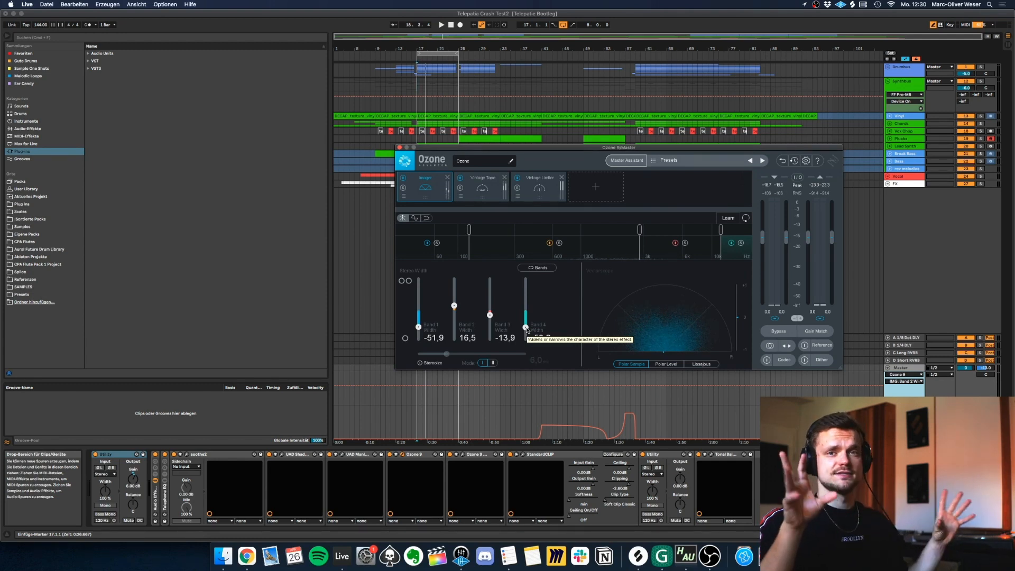
Open the Vintage Tape module in the Master's Ozone 9 and play the drop from bar 17 while toggling the module's bypass.
left_click(482, 188)
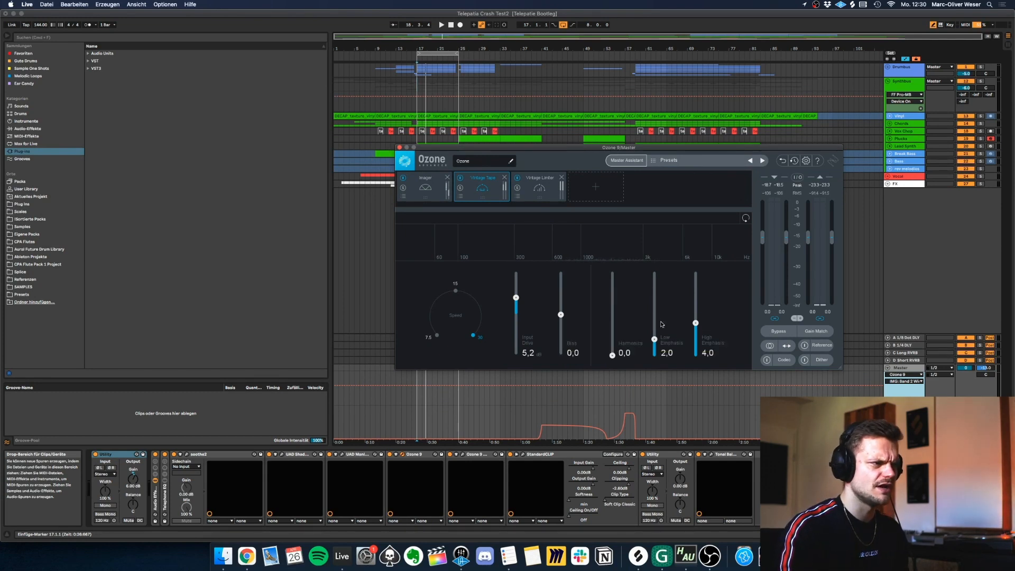
key("space")
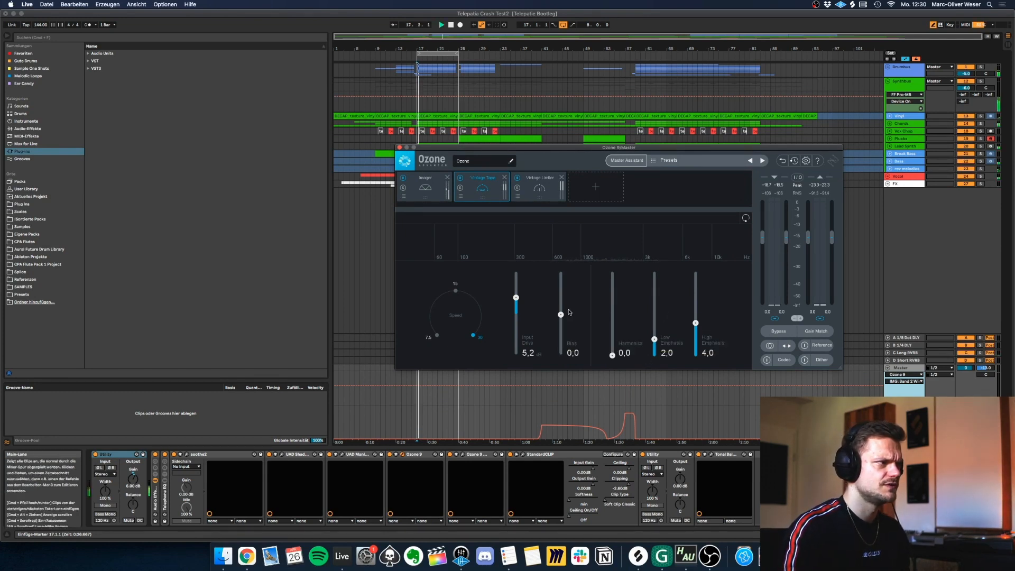
left_click(460, 179)
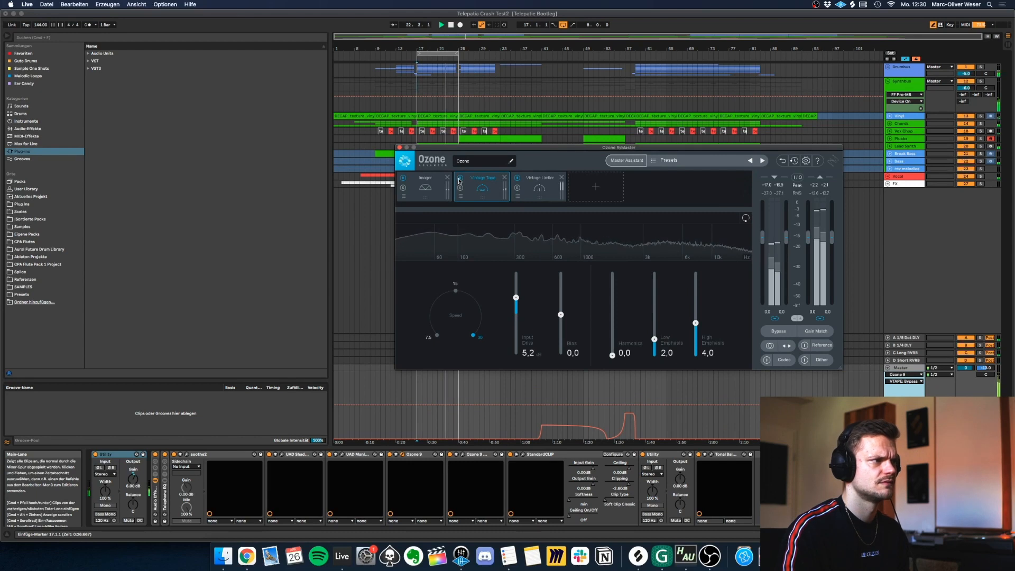
Examine the Vintage Limiter module's threshold, ceiling and character settings, stop playback, and close Ozone 9.
left_click(535, 187)
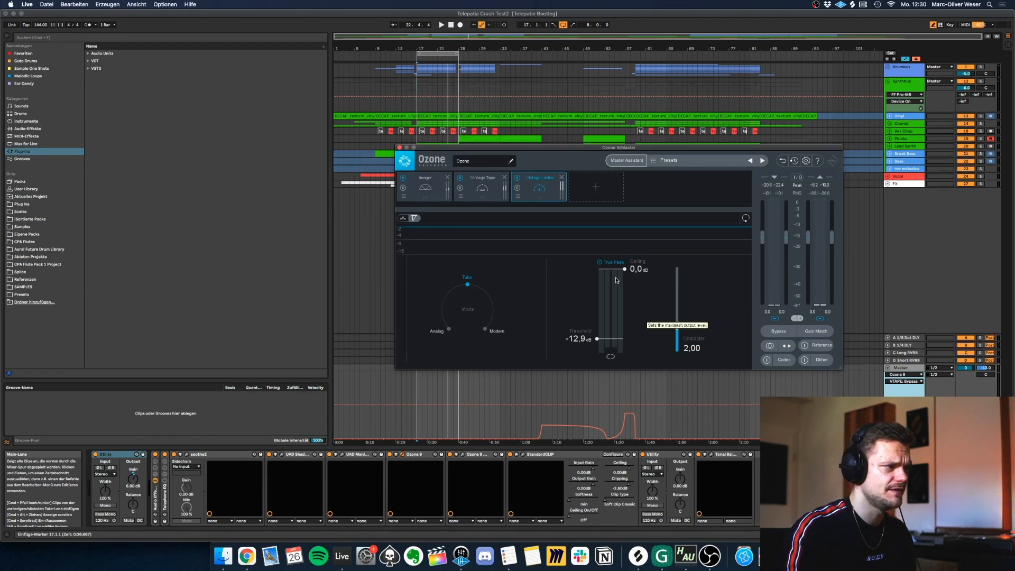
key("space")
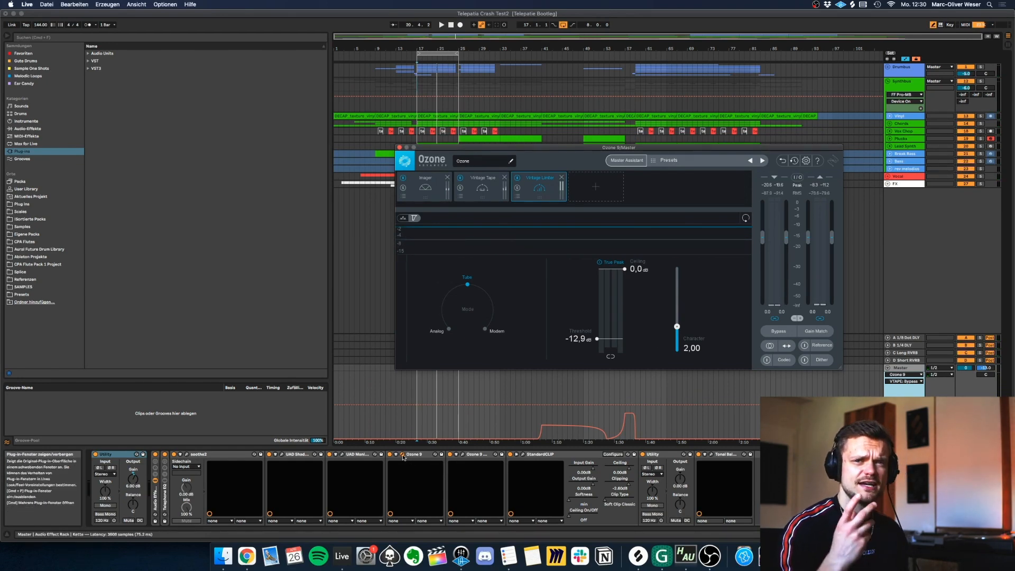
left_click(402, 455)
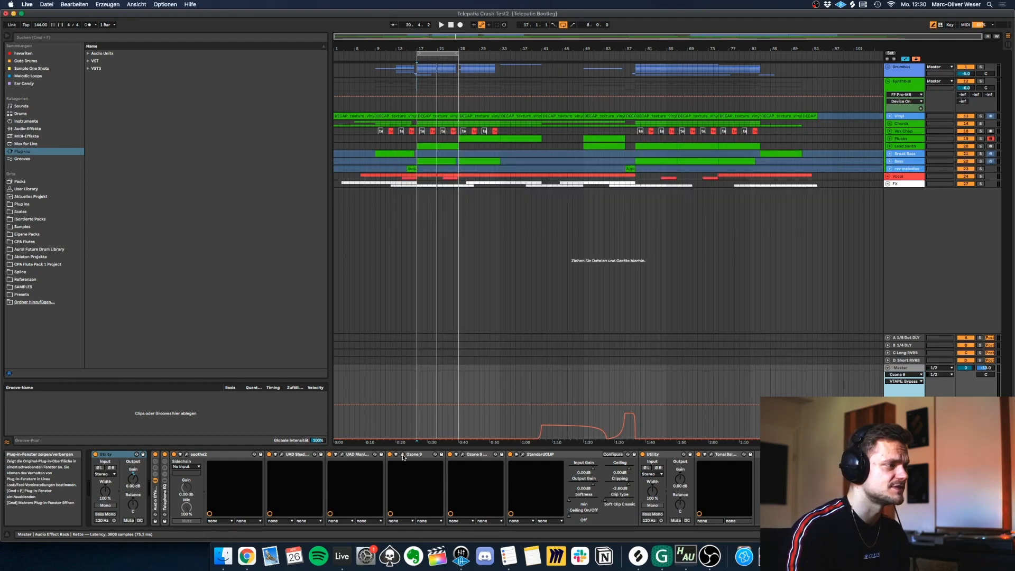
Open the Master's Ozone 9 Maximizer and StandardCLIP to examine their settings, play the drop through the clipper, and close StandardCLIP.
left_click(462, 454)
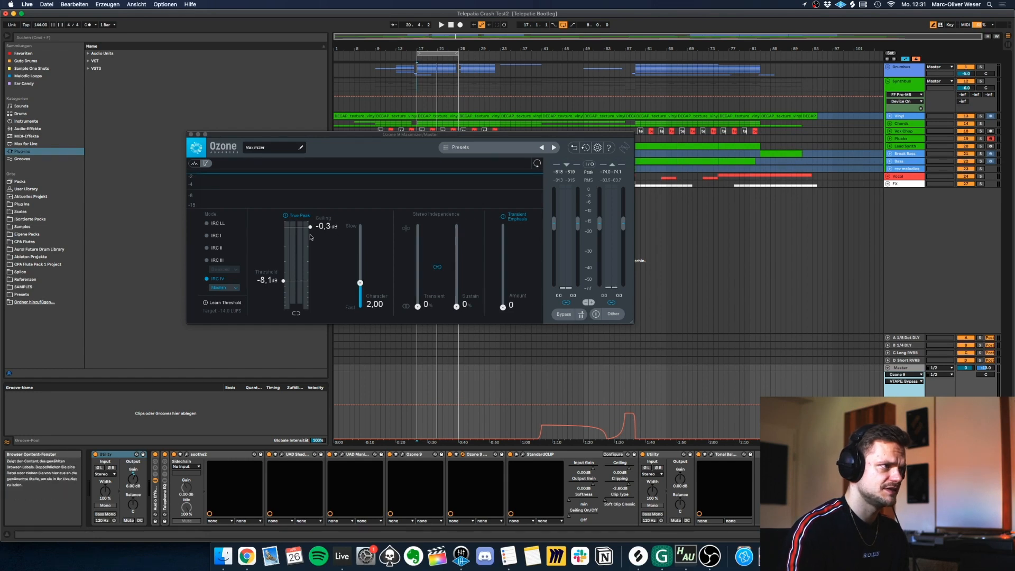
left_click(523, 454)
key("space")
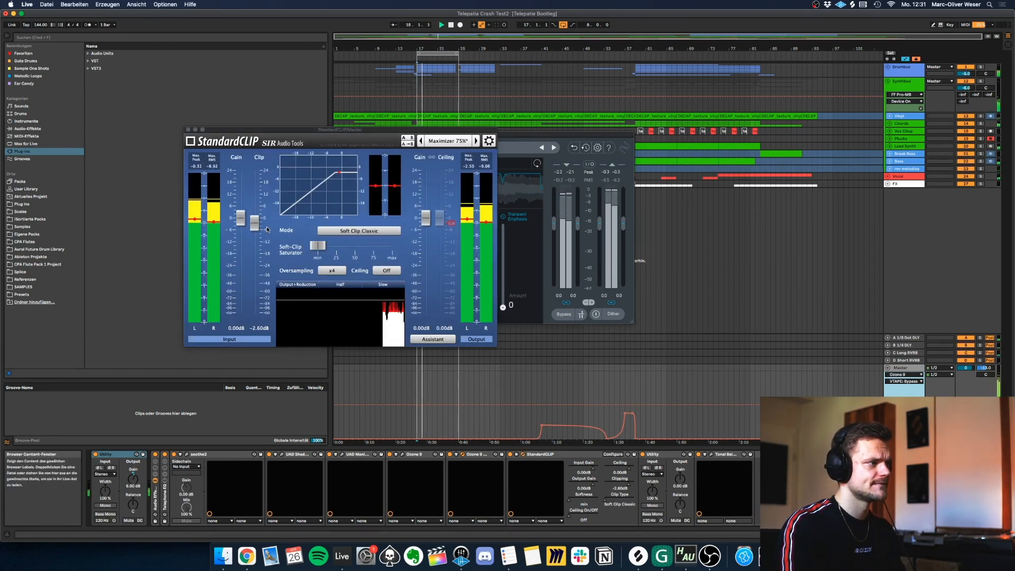
left_click(190, 129)
Open the VPS Scope analyzer beside the Maximizer, play from bar 58, and view its Spectrum and Stereofield displays.
left_click(771, 454)
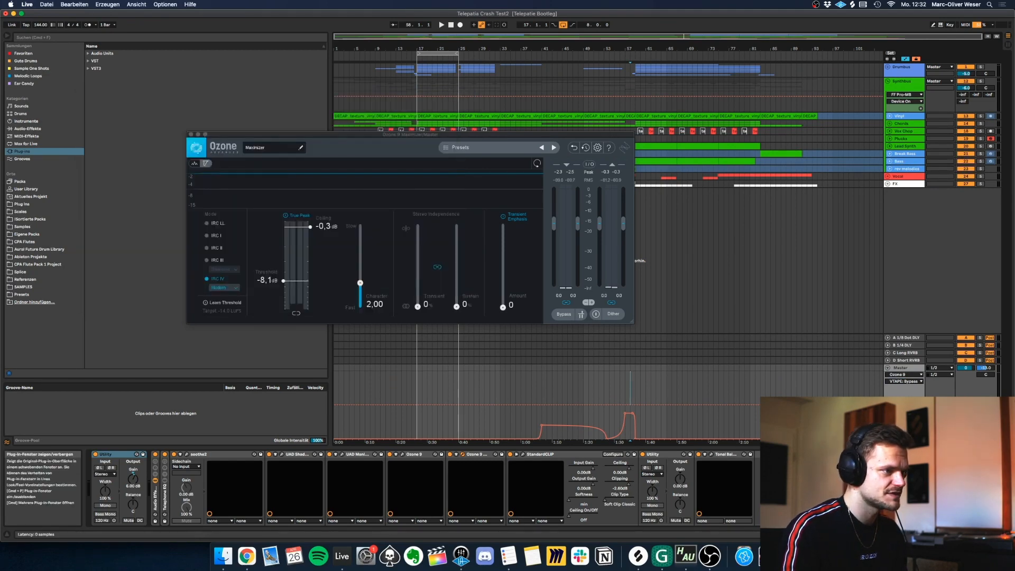
left_click_drag(253, 93, 661, 137)
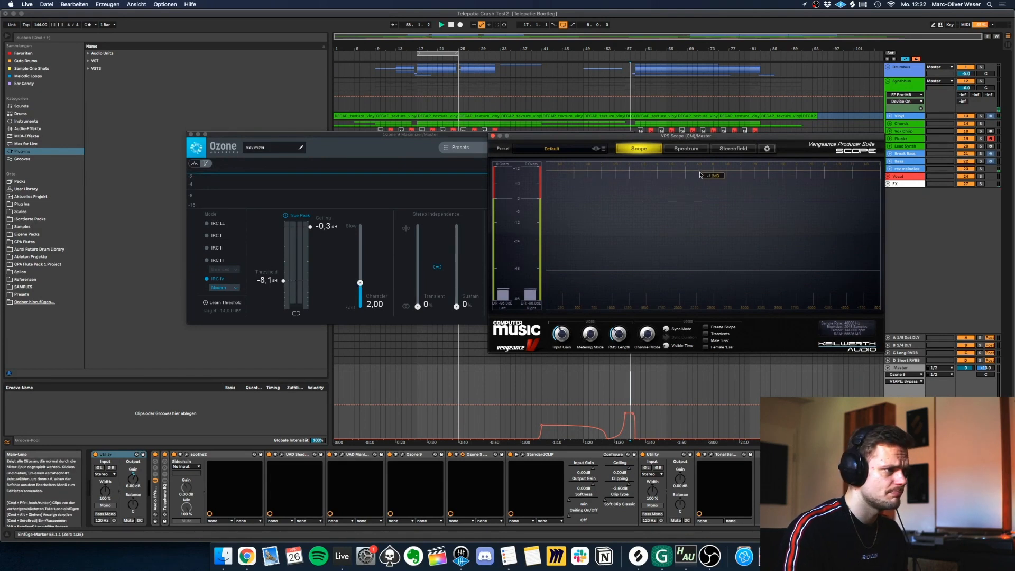
key("space")
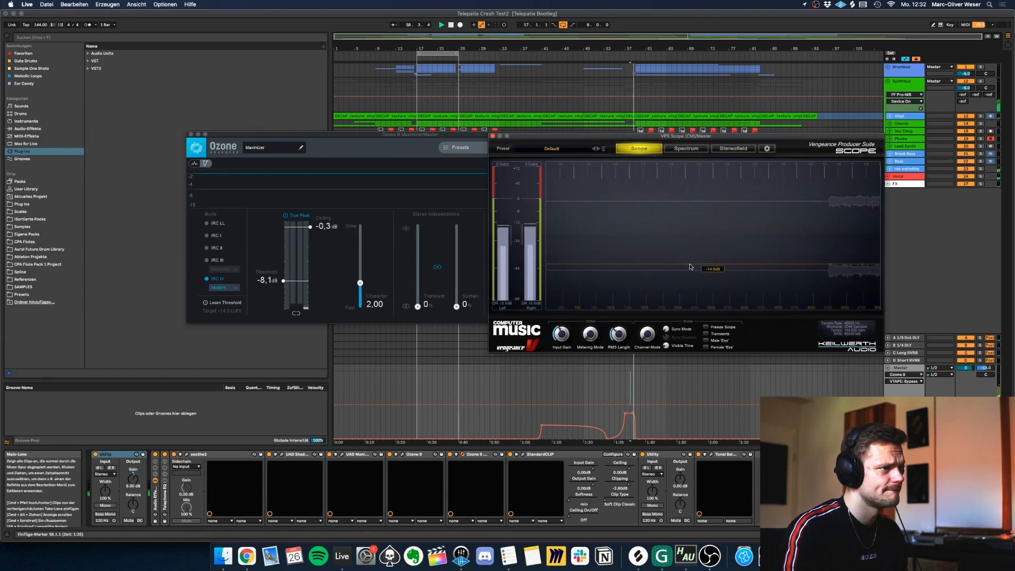
left_click(681, 149)
left_click(734, 149)
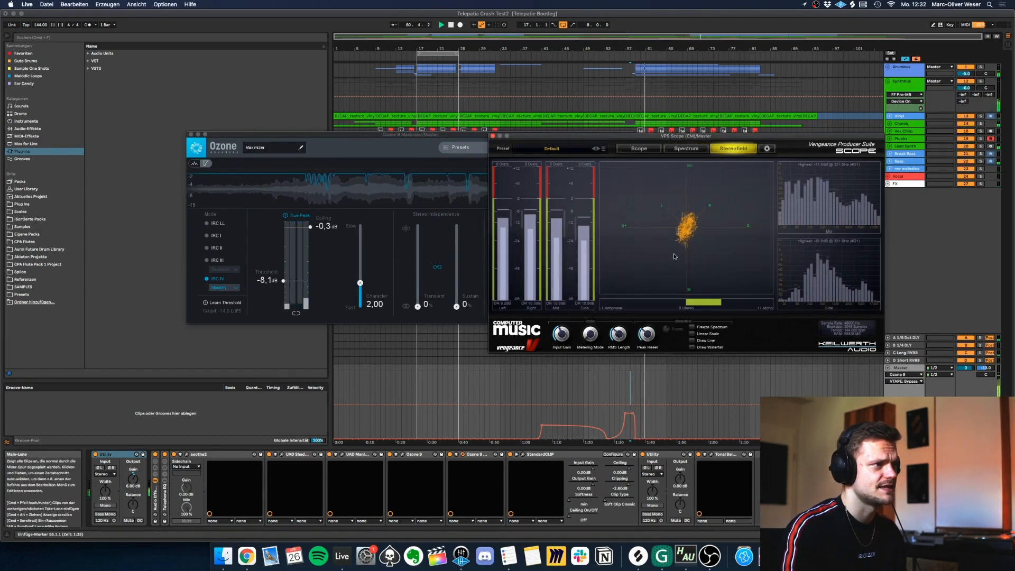
Close the VPS Scope and Ozone Maximizer windows and collapse the Master track.
left_click(493, 136)
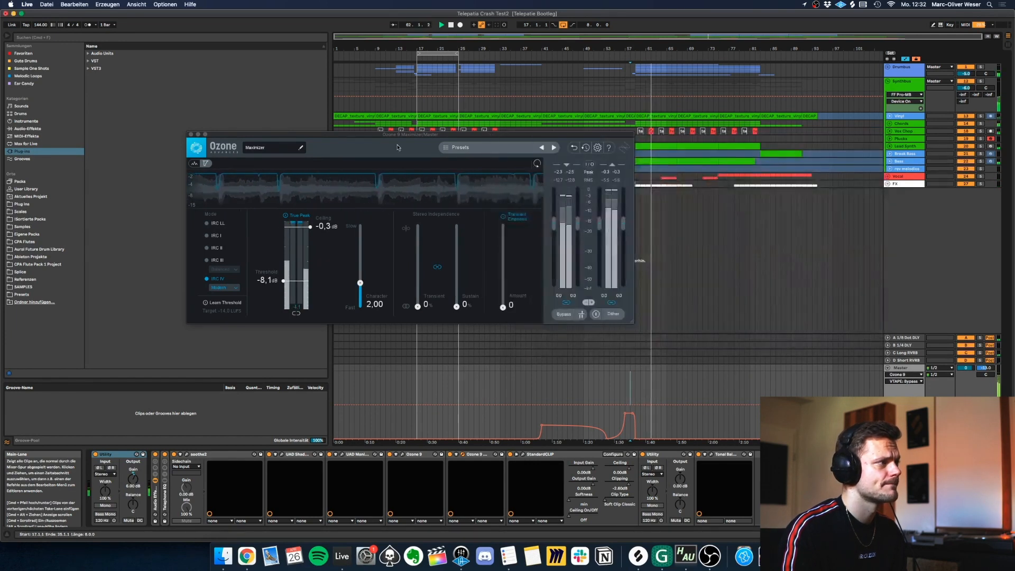
left_click(191, 135)
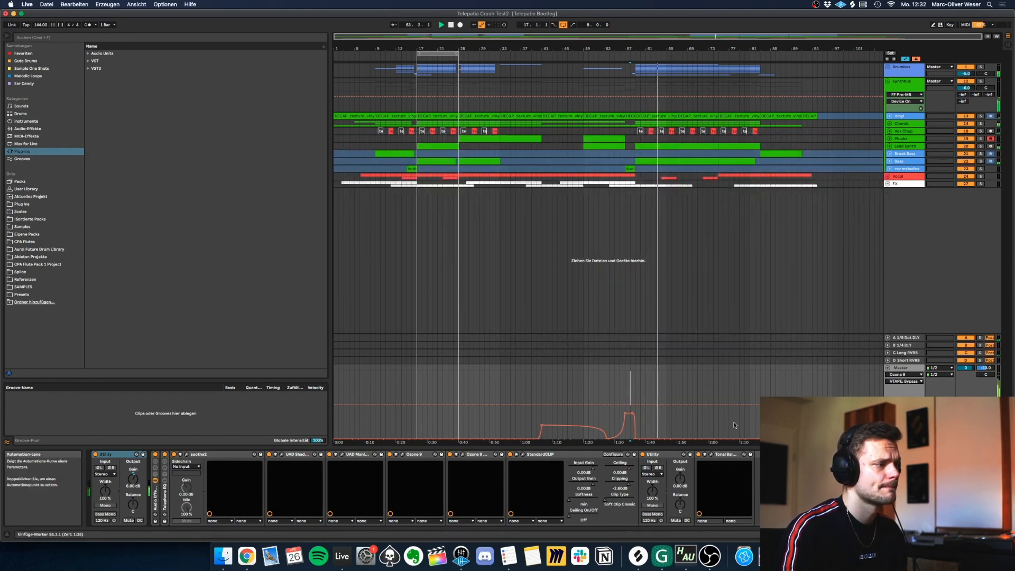
left_click(889, 369)
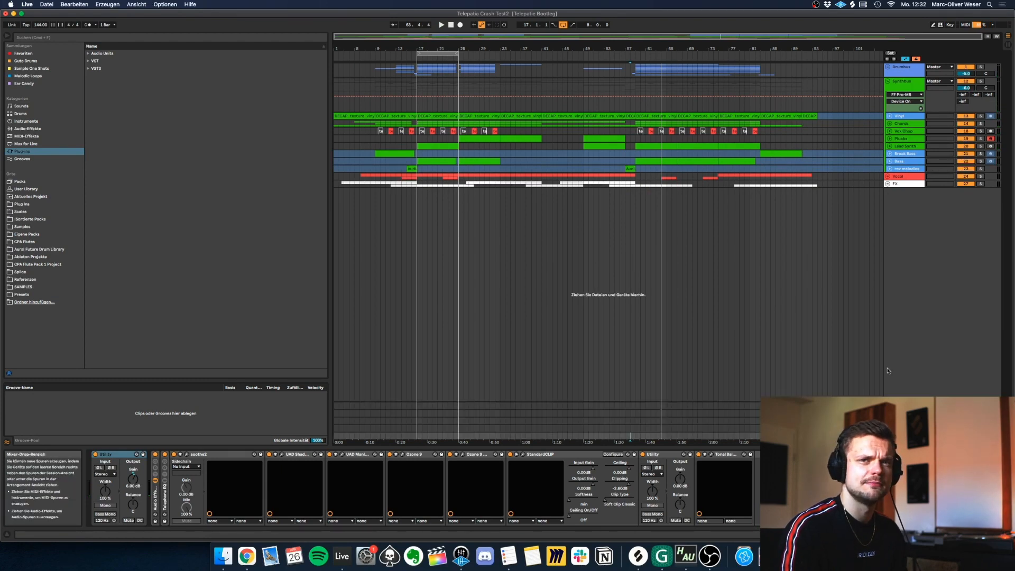